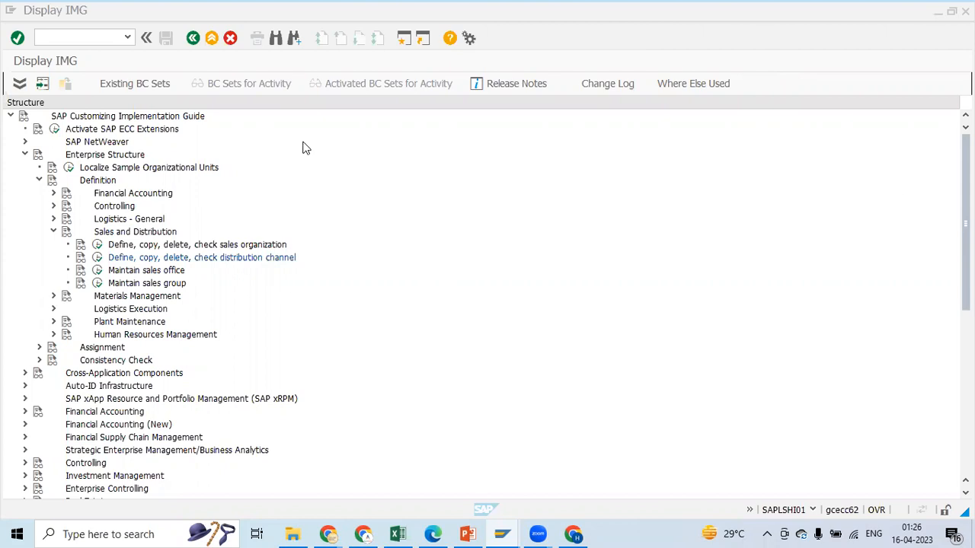
- Switch to the SAP SD Lecture Notes workbook in Excel and correct the element name in A4 to "Sales Organisation"
click(397, 534)
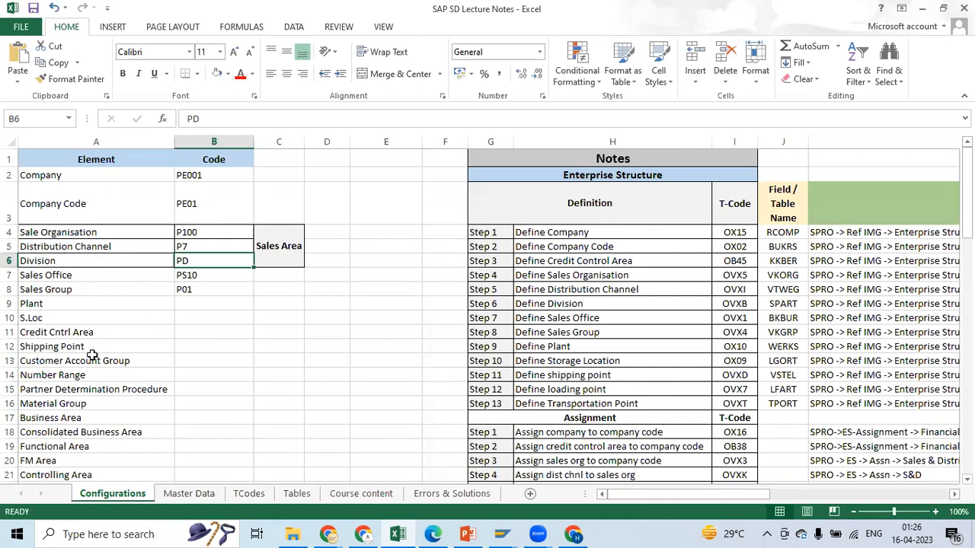
click(60, 234)
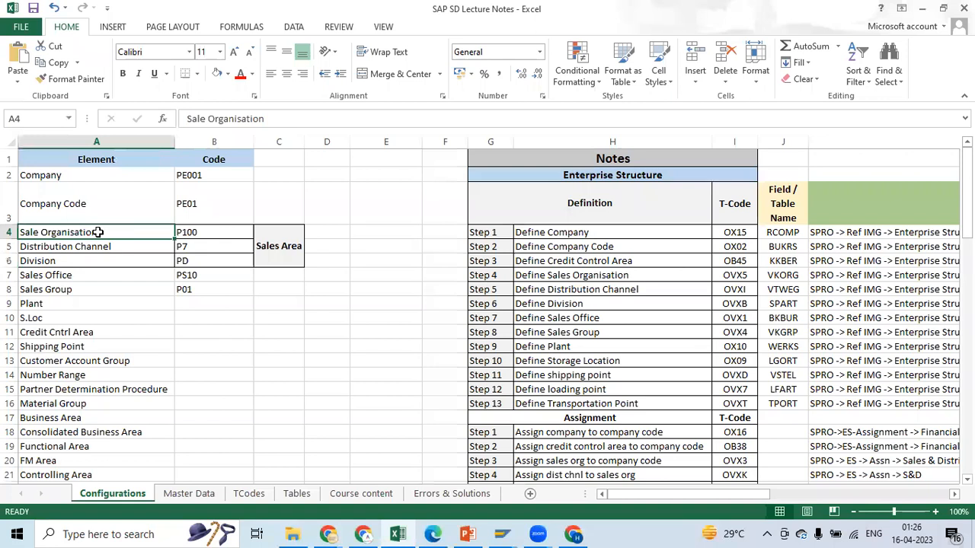
click(207, 119)
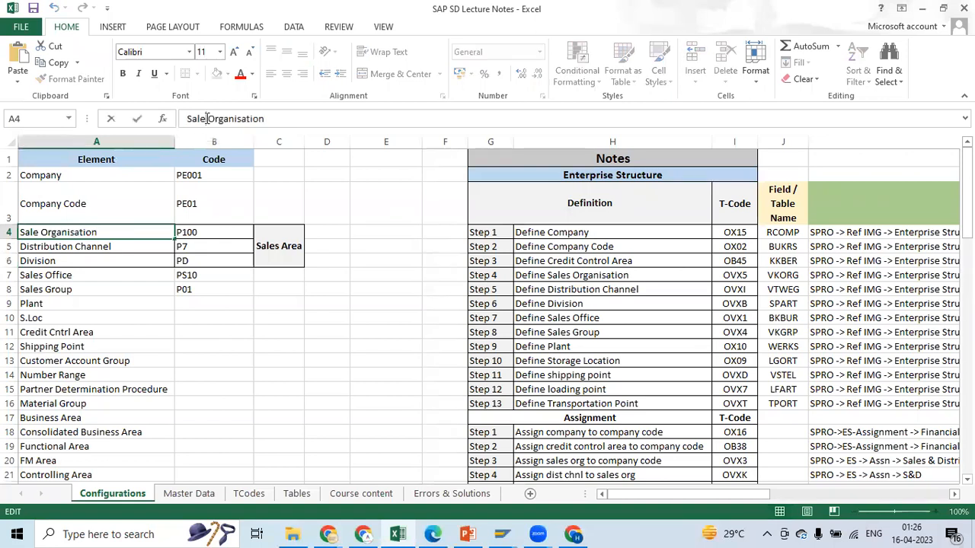
text(s)
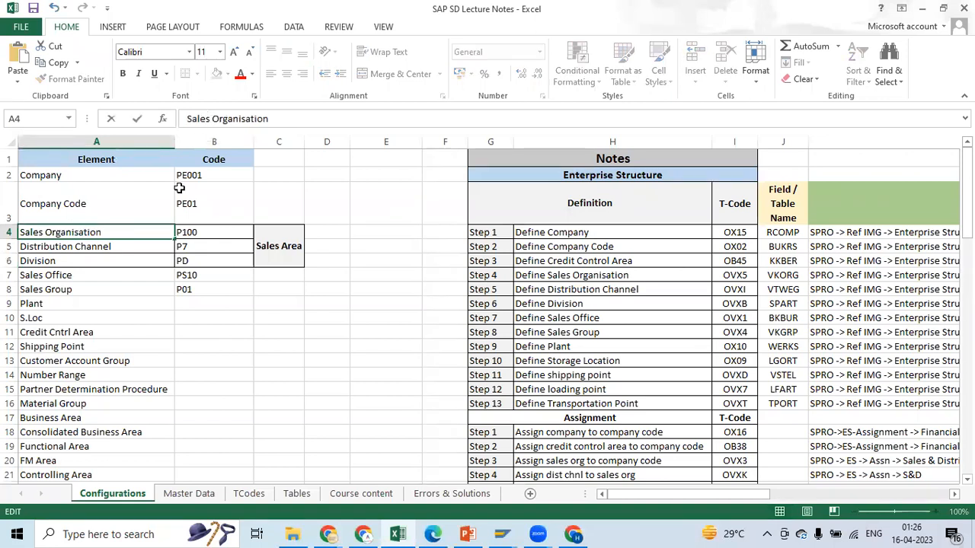
click(322, 262)
click(52, 249)
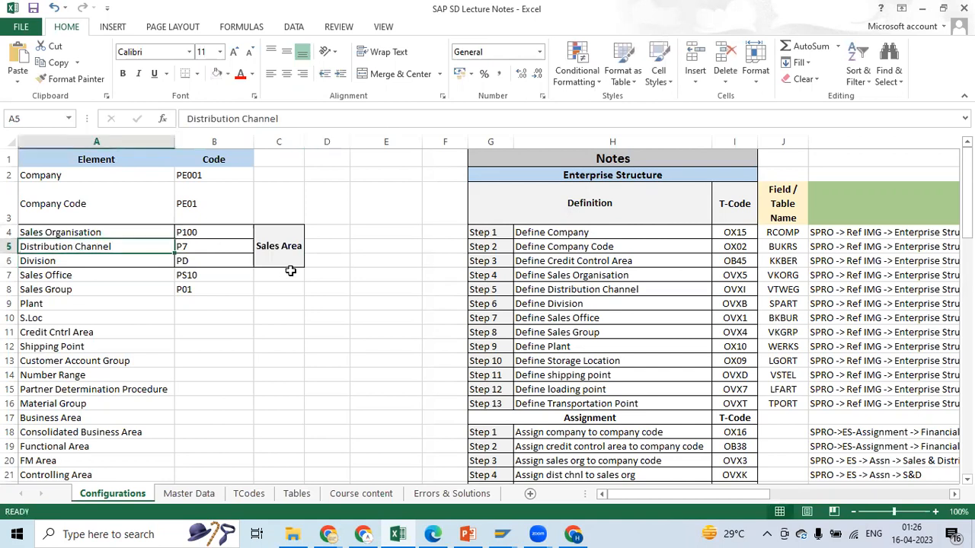
click(88, 261)
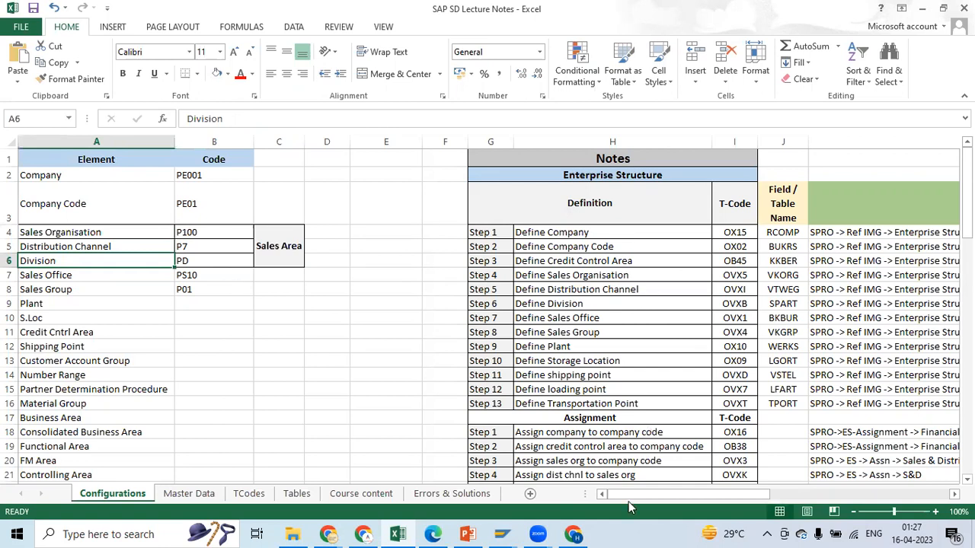
- Switch to the PowerPoint presentation and review the sales area, sales organization, distribution channel and division definitions against the Excel element list
click(467, 534)
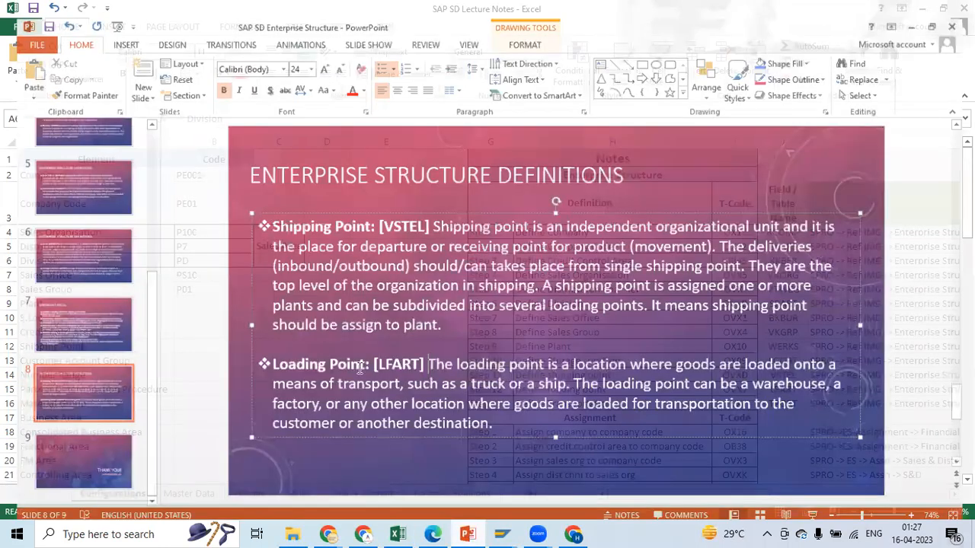
drag(142, 289, 145, 134)
click(74, 147)
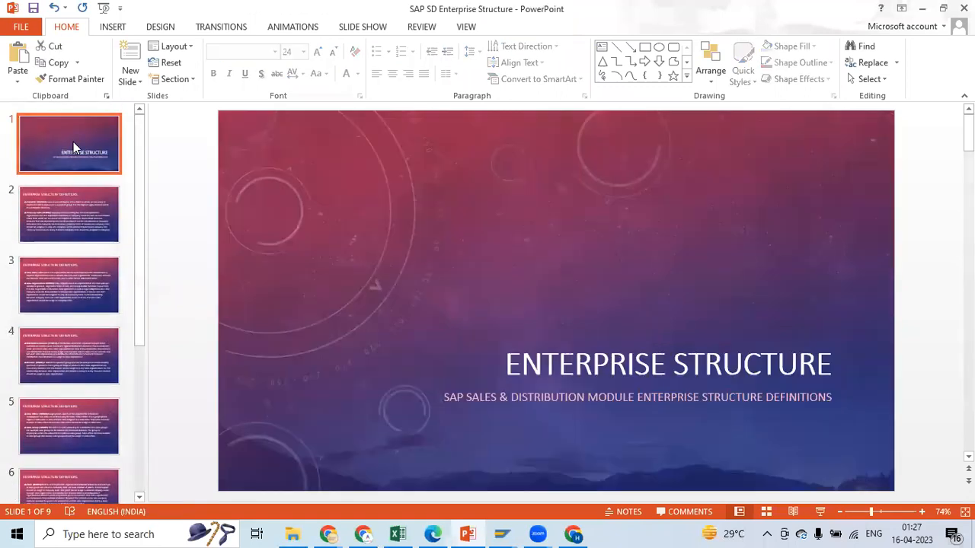
click(84, 223)
click(73, 271)
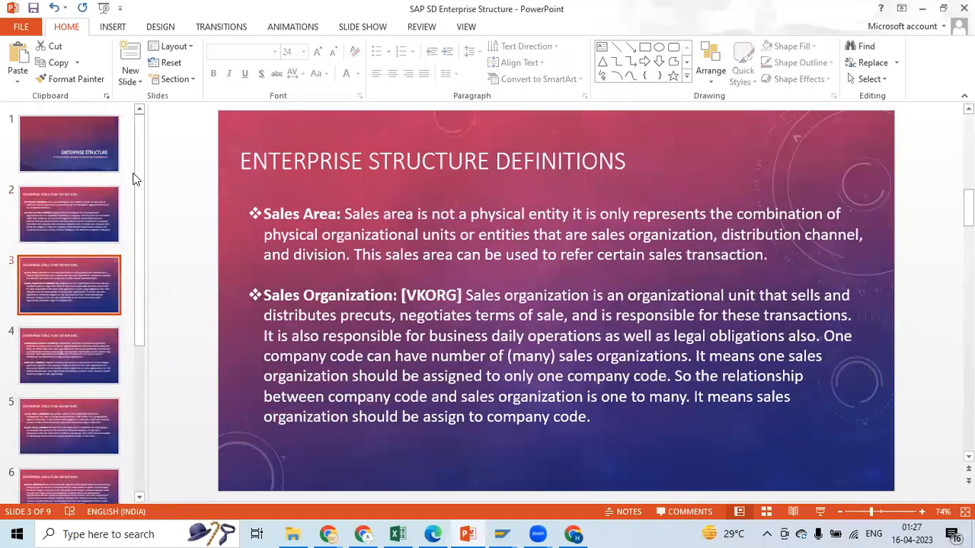
drag(137, 173, 137, 192)
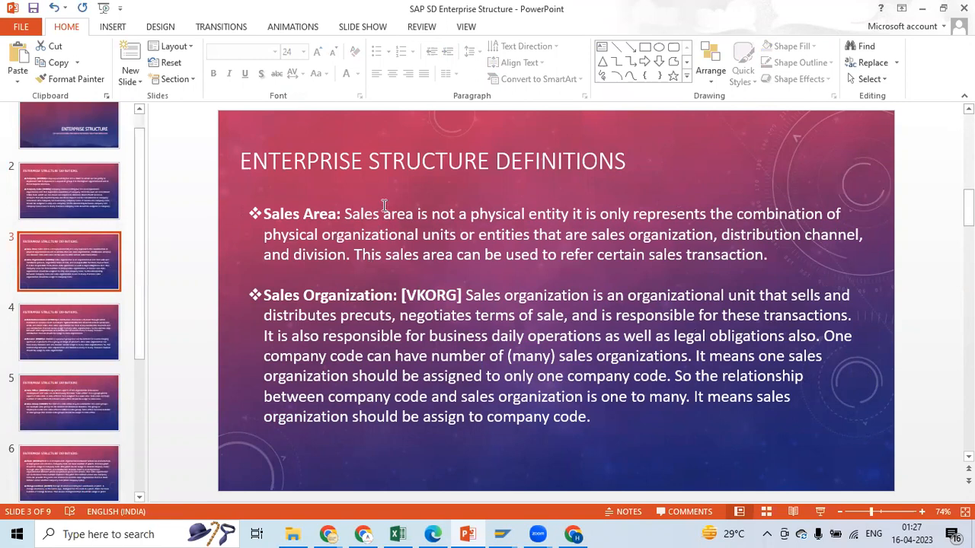
key(alt+Tab)
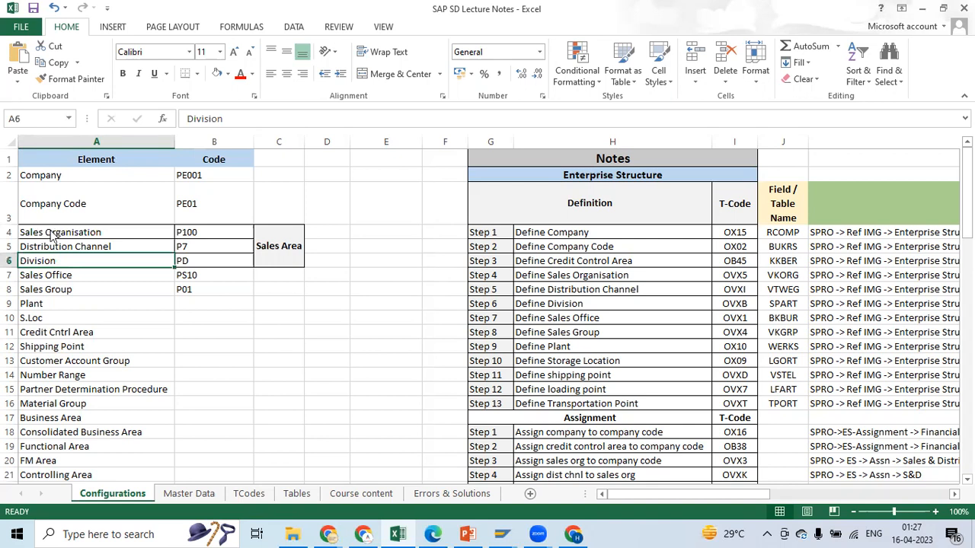
key(alt+Tab)
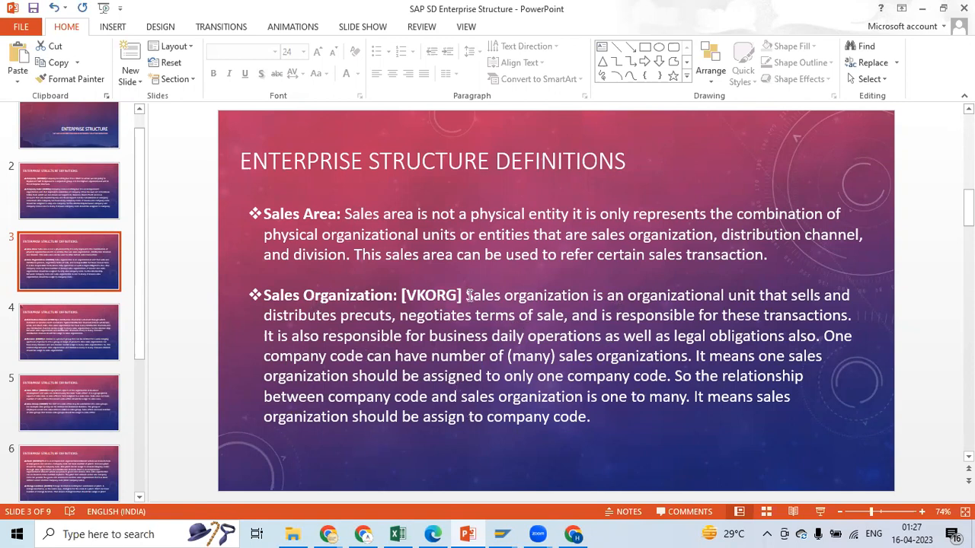
click(57, 314)
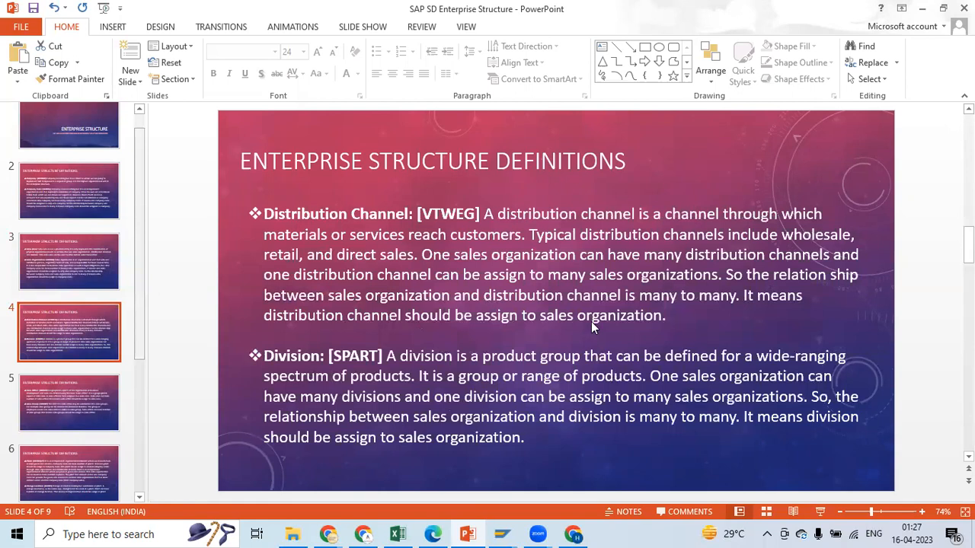
key(alt+Tab)
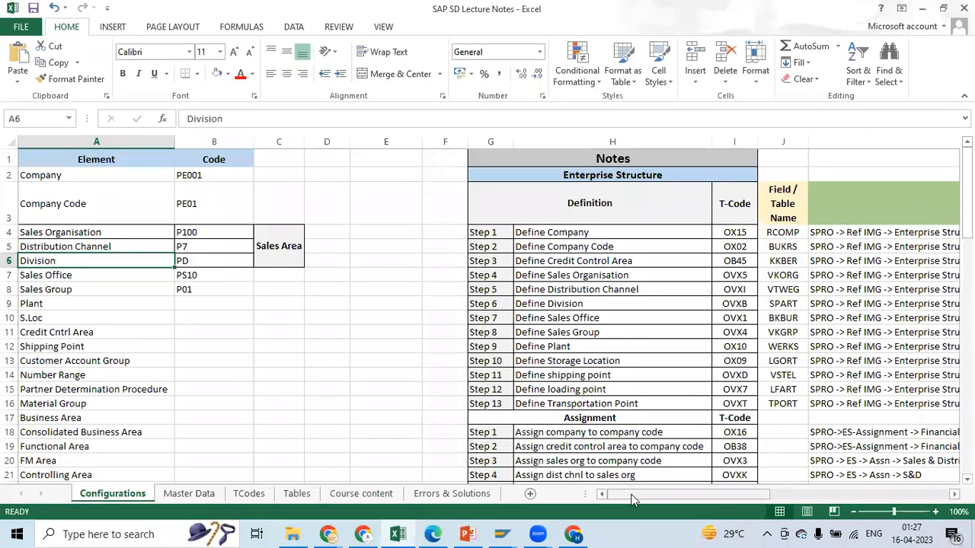
drag(631, 499, 495, 508)
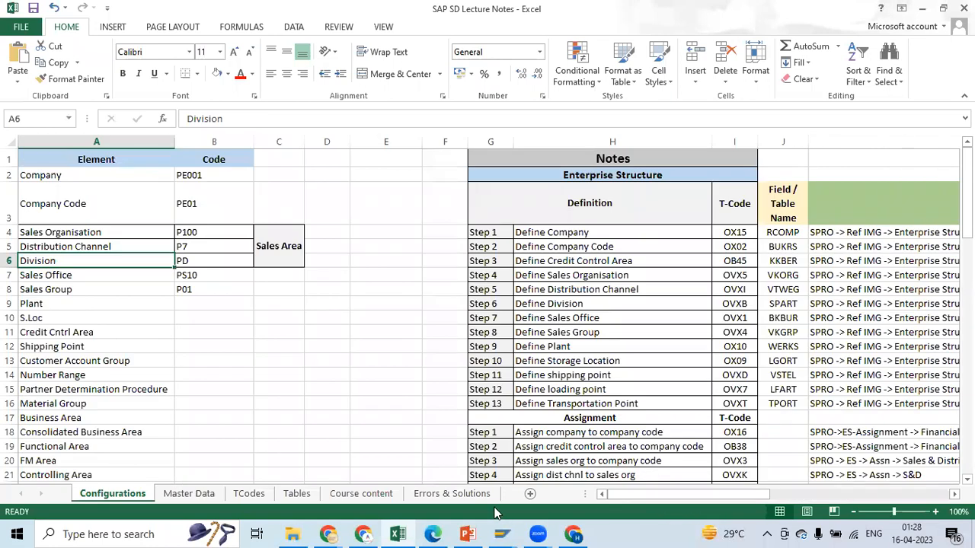
- Switch to the SAP session, leave the current transaction, run SPRO and open the SAP Reference IMG
mouse_move(500, 534)
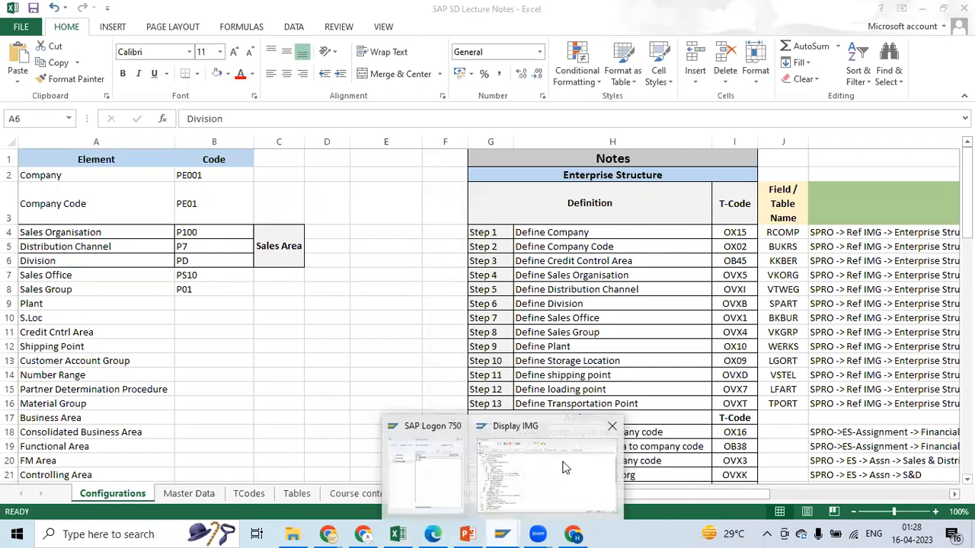
click(566, 467)
click(93, 39)
text(/n)
key(Return)
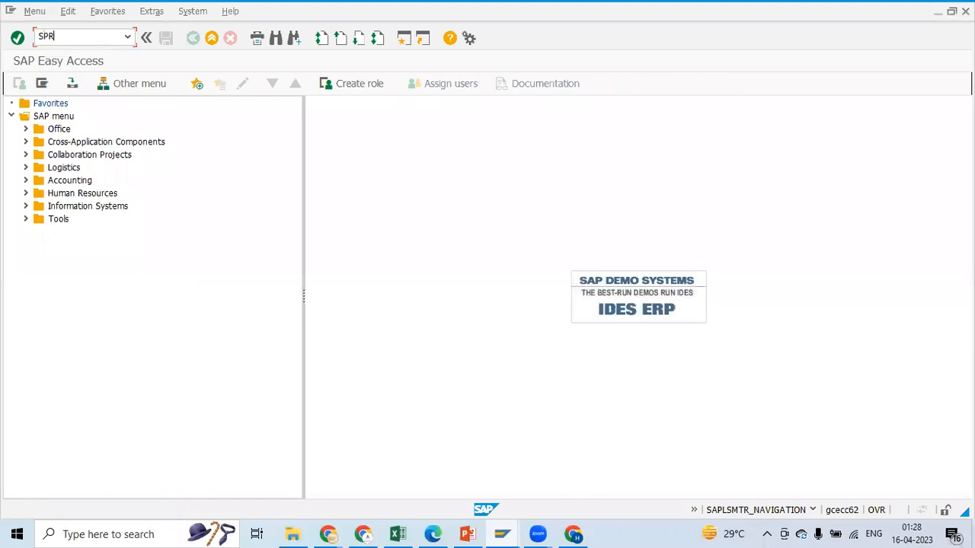
key(Return)
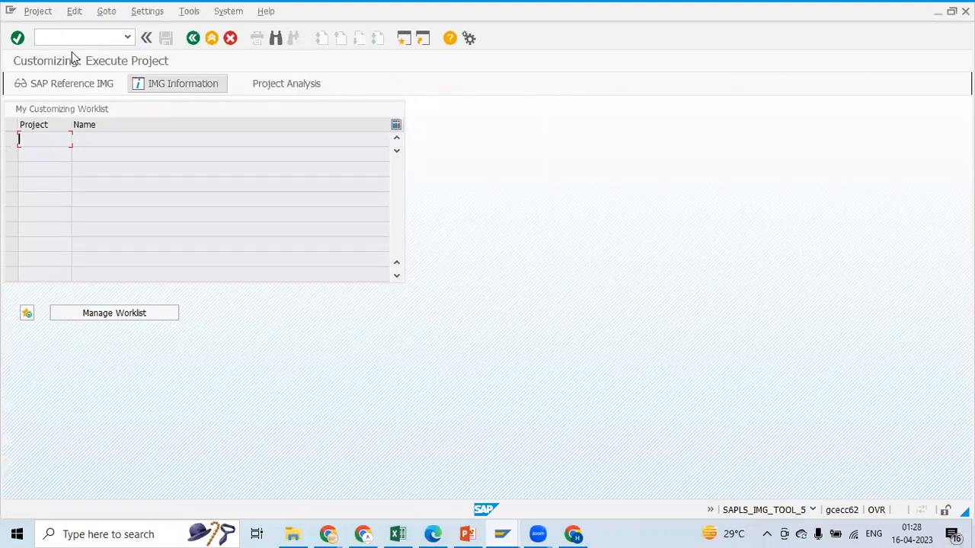
click(48, 84)
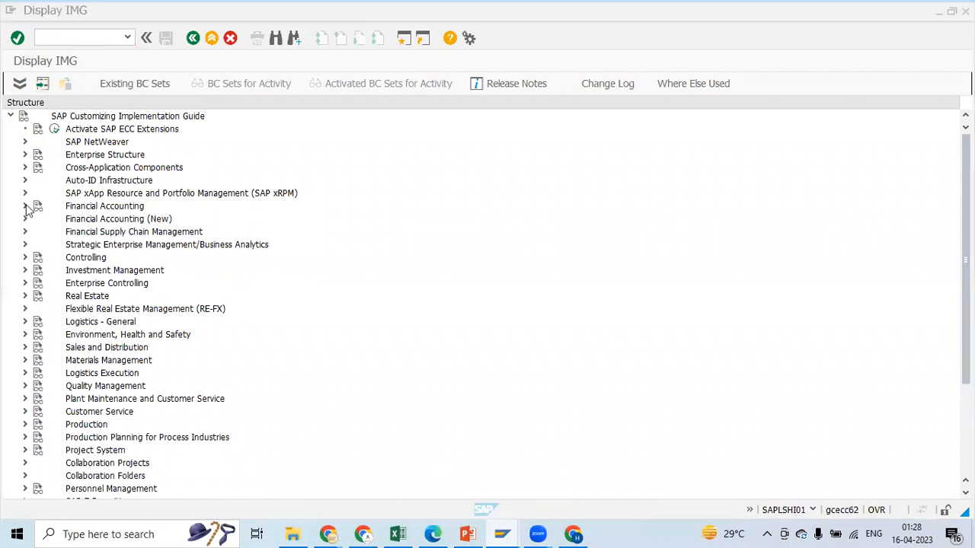
- Expand Enterprise Structure, Definition and Logistics - General in the IMG tree, leaving Sales and Distribution collapsed
click(24, 156)
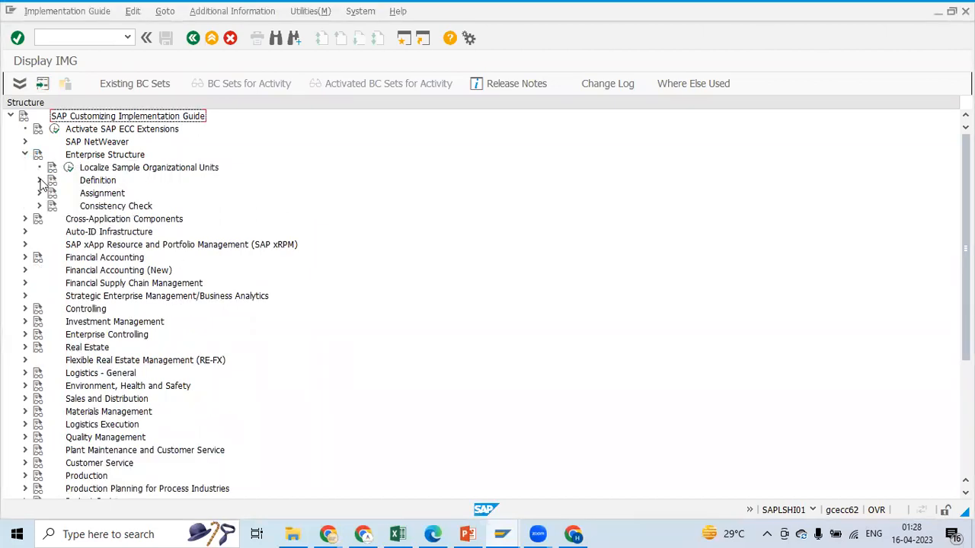
click(39, 181)
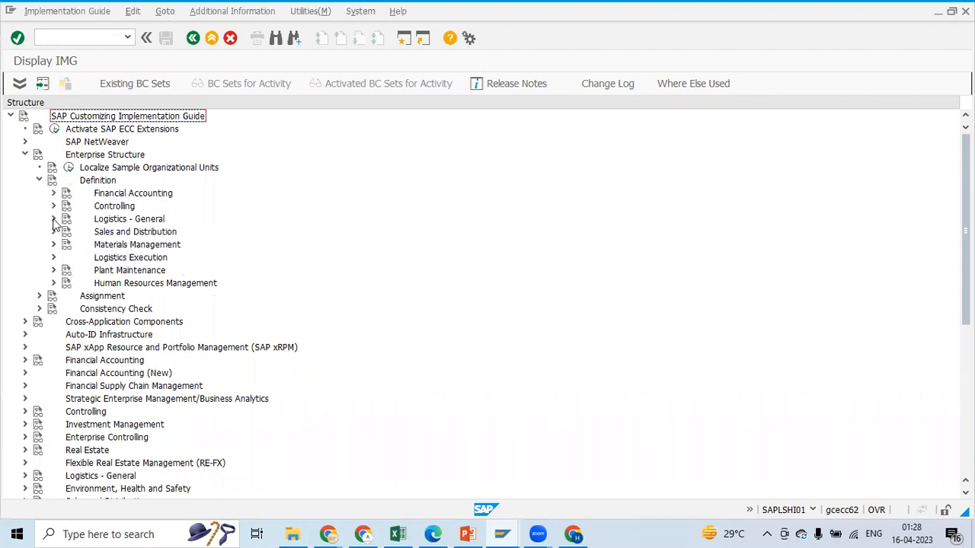
click(54, 220)
click(53, 219)
click(54, 231)
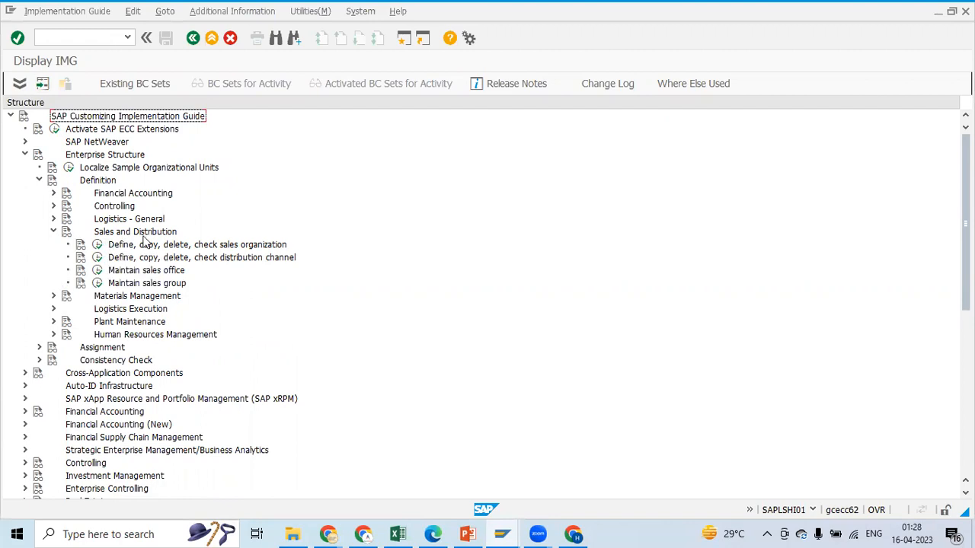
click(53, 232)
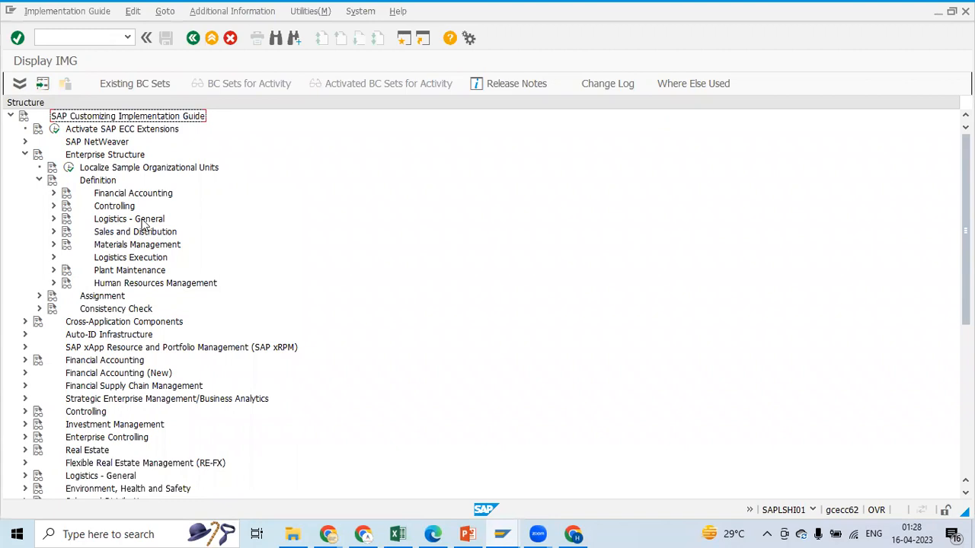
click(53, 219)
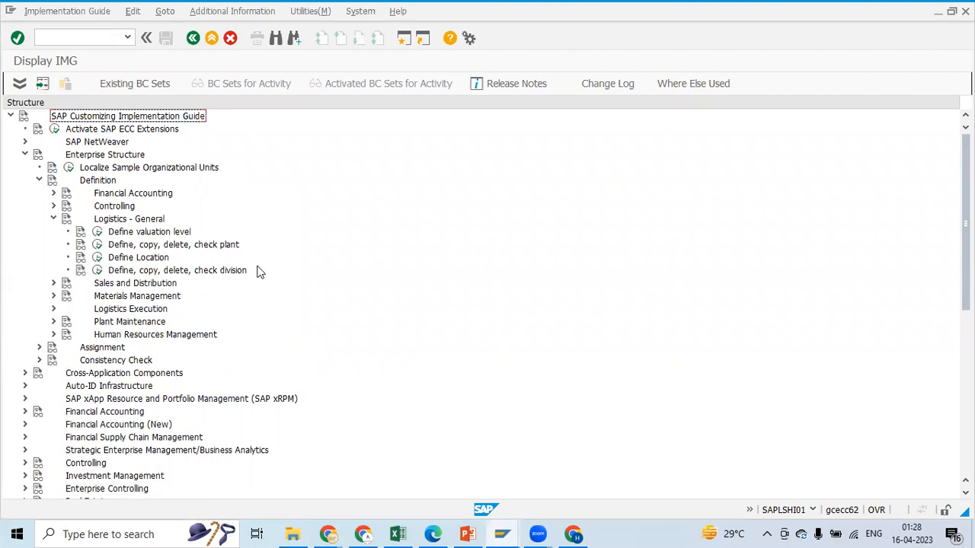
click(245, 14)
mouse_move(242, 31)
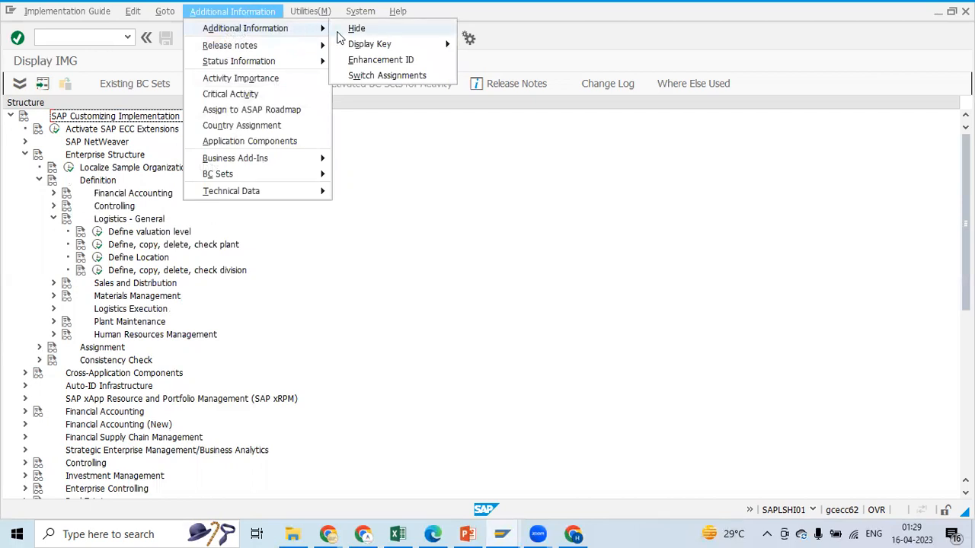
click(245, 15)
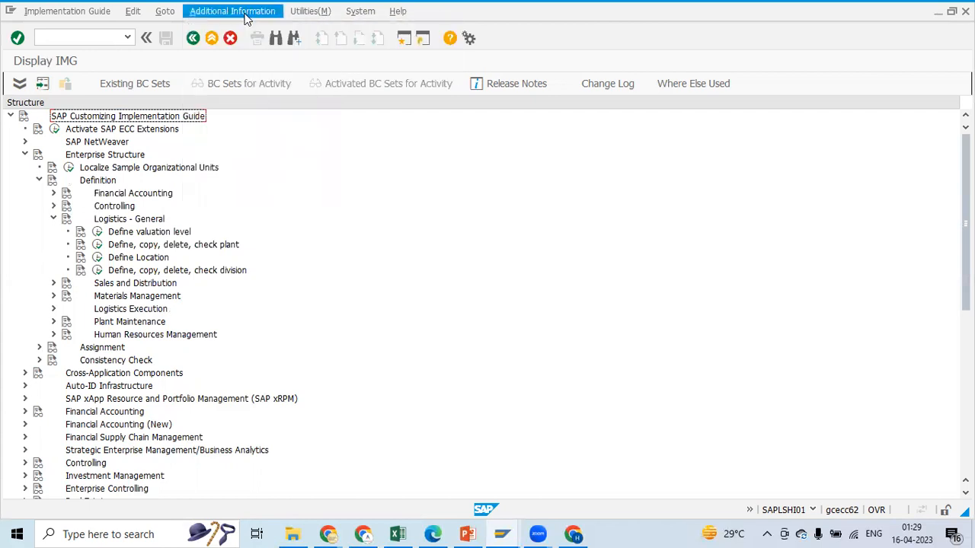
- Show the attributes display key as additional information for the IMG activities and widen its column to fit the full keys
click(246, 16)
mouse_move(239, 29)
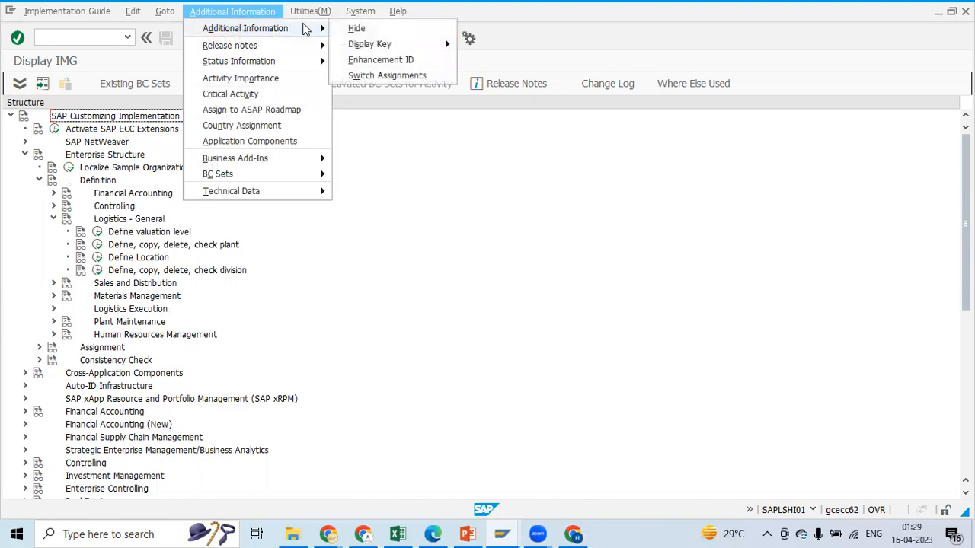
mouse_move(370, 49)
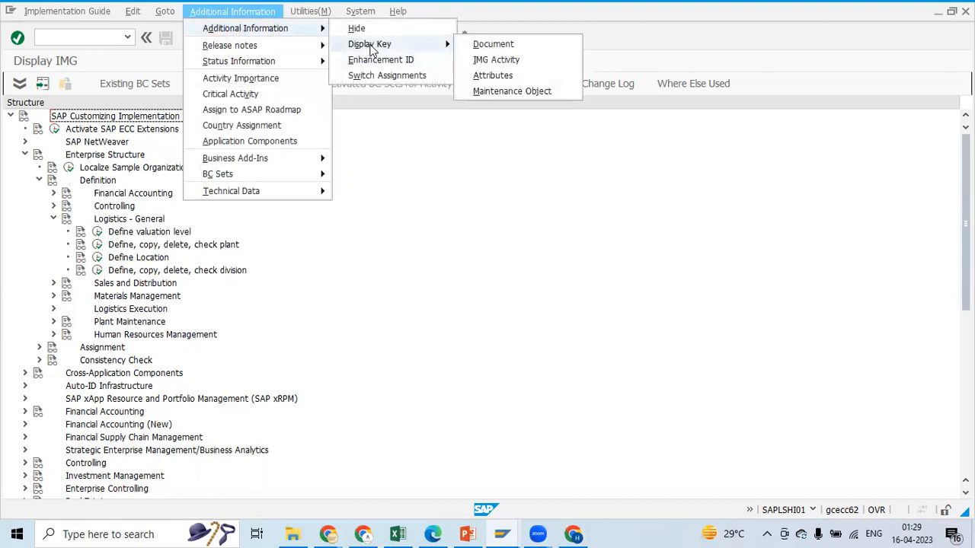
click(492, 76)
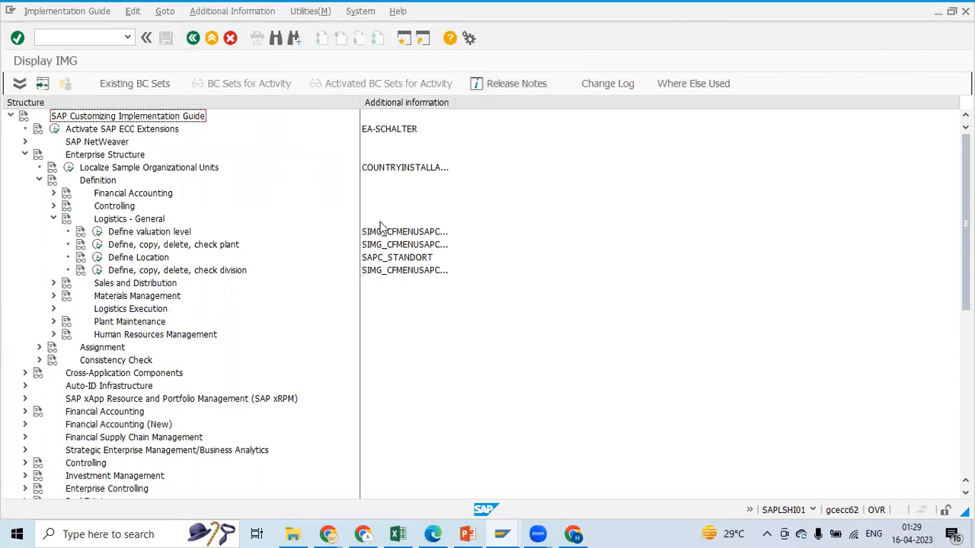
drag(455, 103, 471, 104)
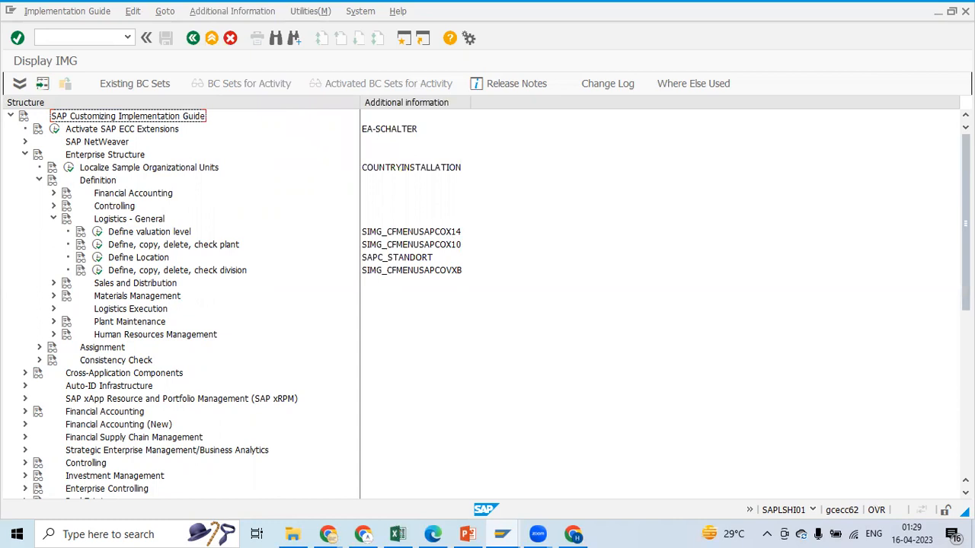
- Switch to the Excel lecture notes and check the T-codes listed for defining the company and company code
click(398, 535)
scroll(488, 320, right, 4)
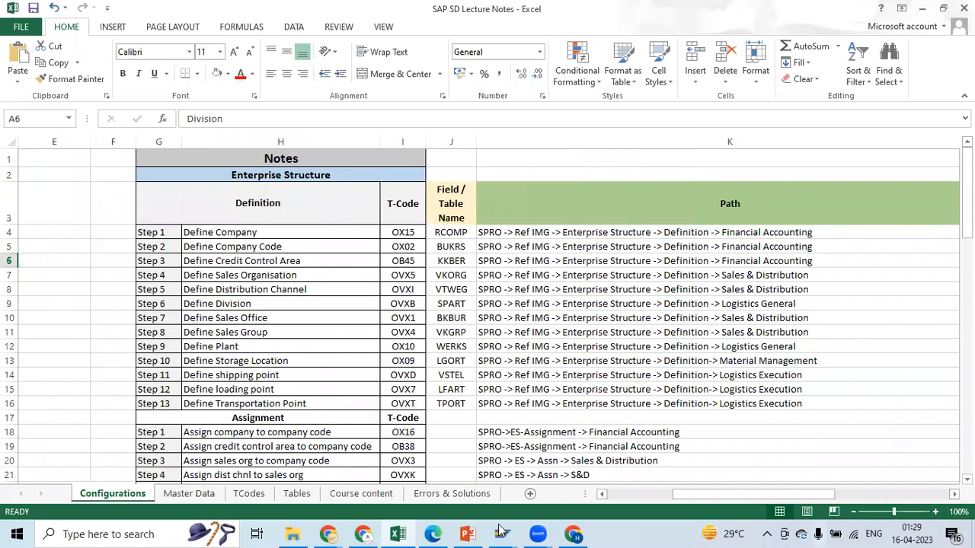
click(207, 232)
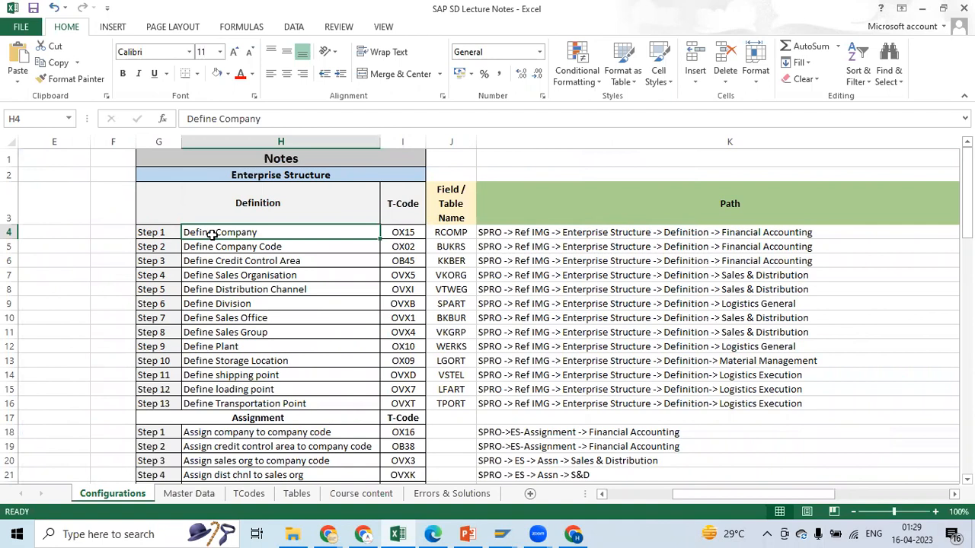
click(406, 232)
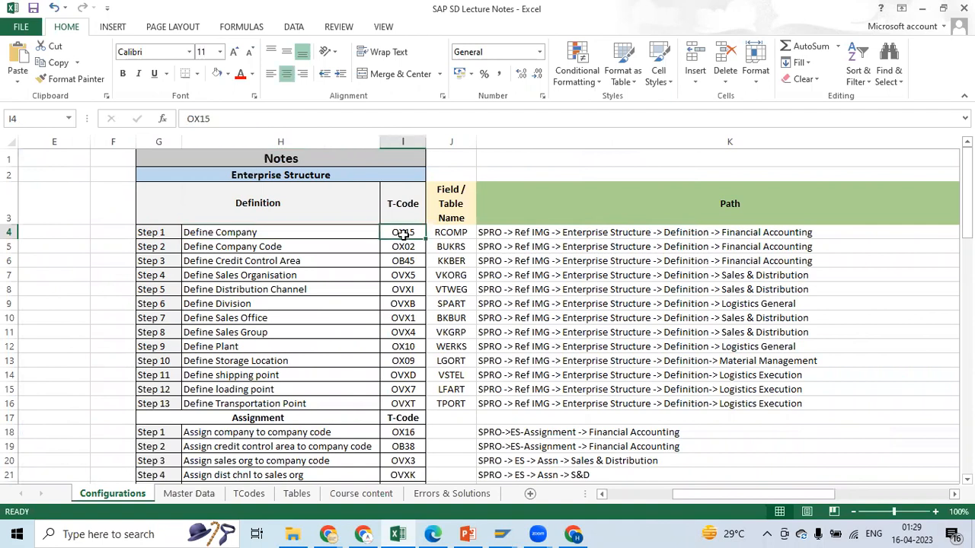
click(157, 248)
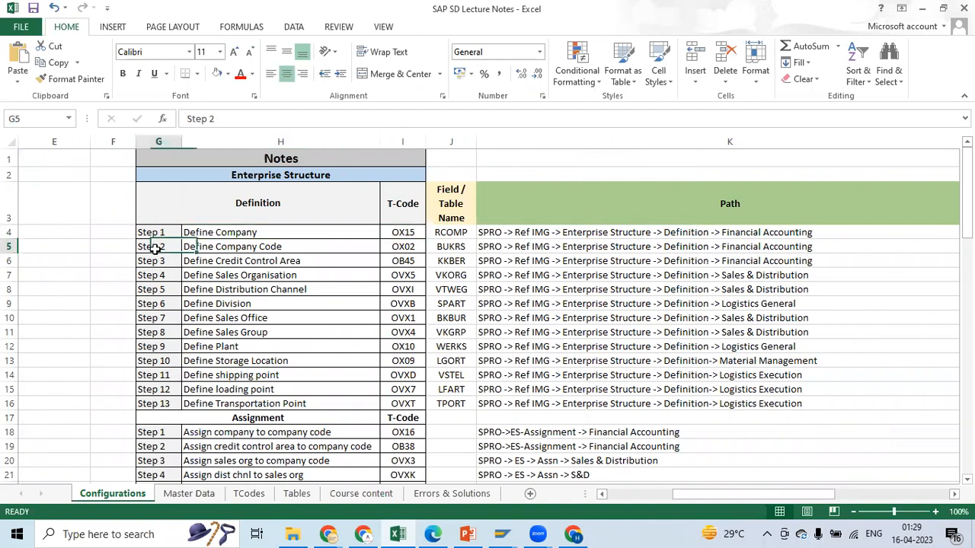
click(409, 246)
click(214, 235)
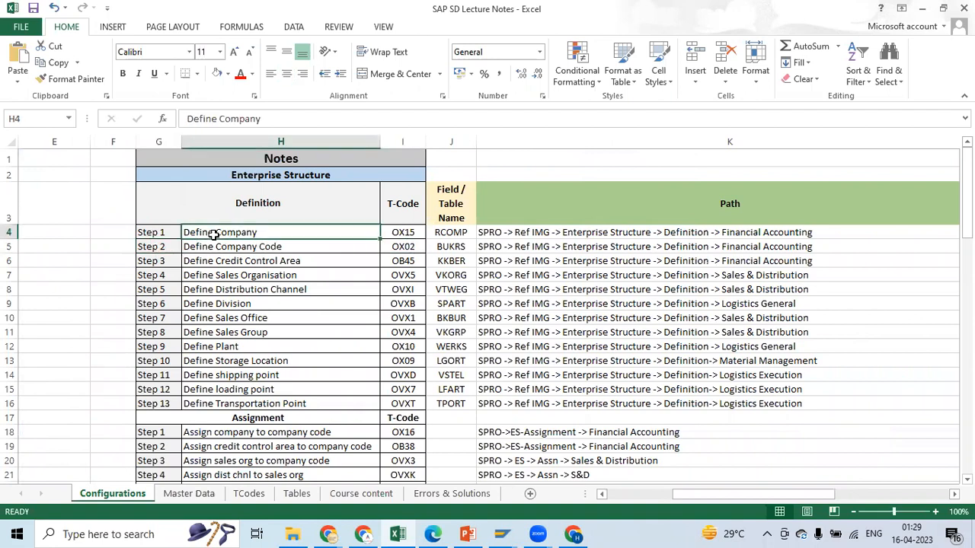
- Check the T-codes, field names and IMG paths listed for defining the company, company code and credit control area
click(153, 249)
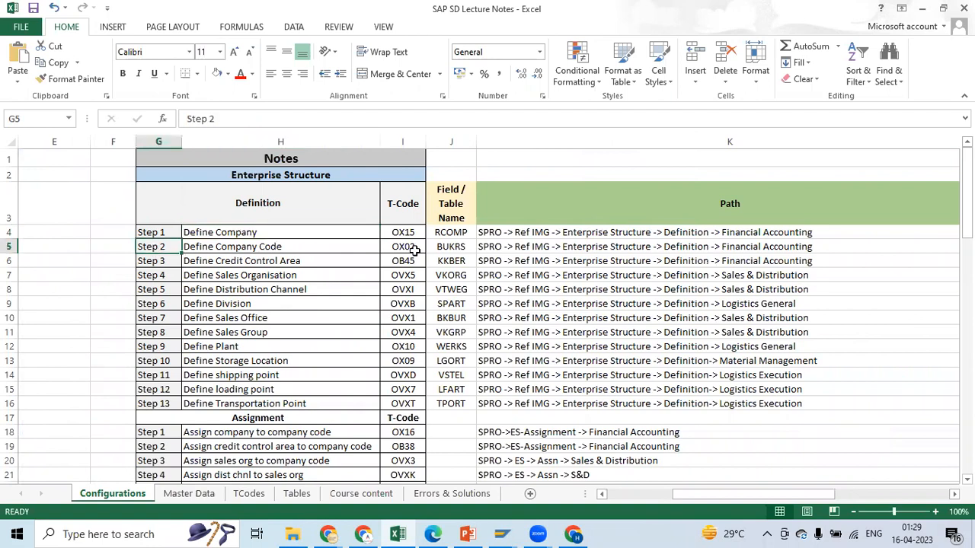
click(414, 250)
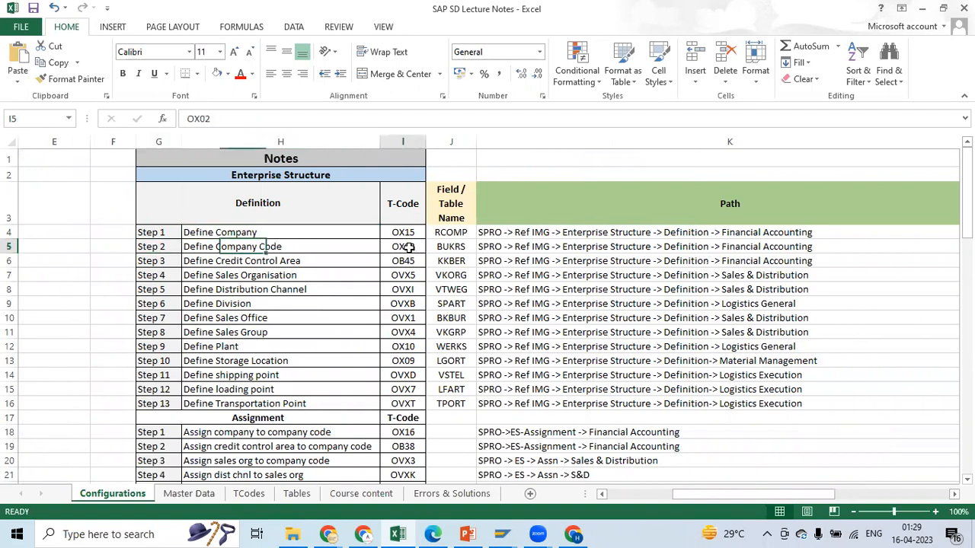
click(150, 261)
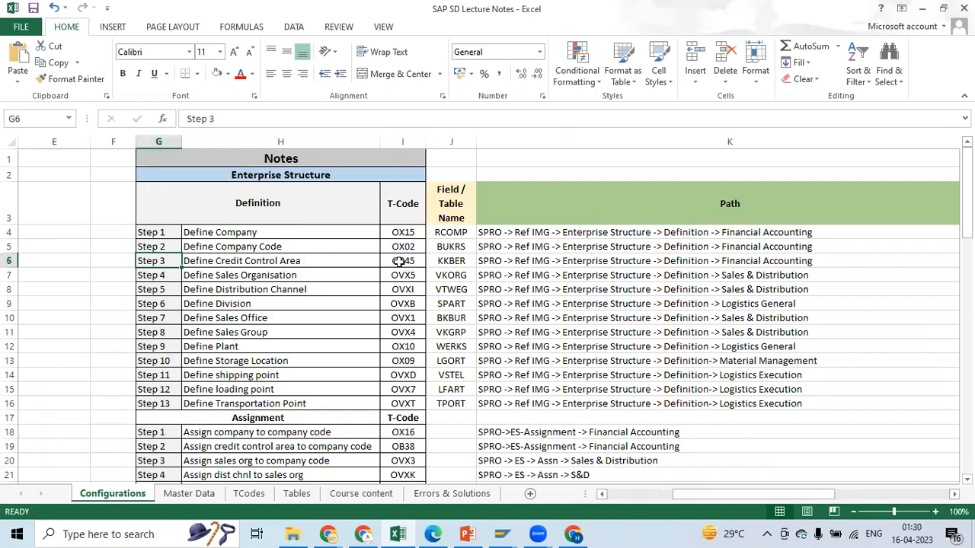
click(582, 263)
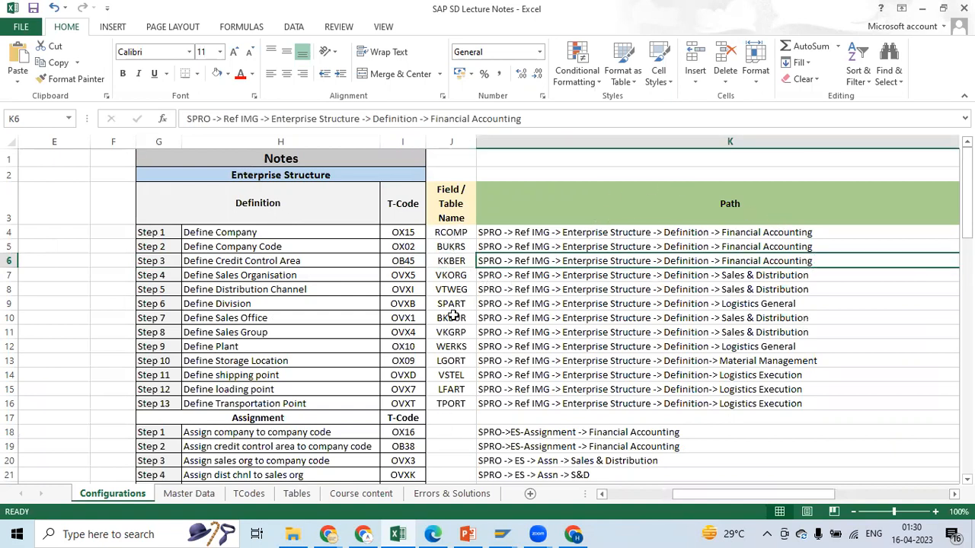
mouse_move(967, 191)
mouse_down()
mouse_move(967, 238)
mouse_move(967, 189)
mouse_up()
click(444, 234)
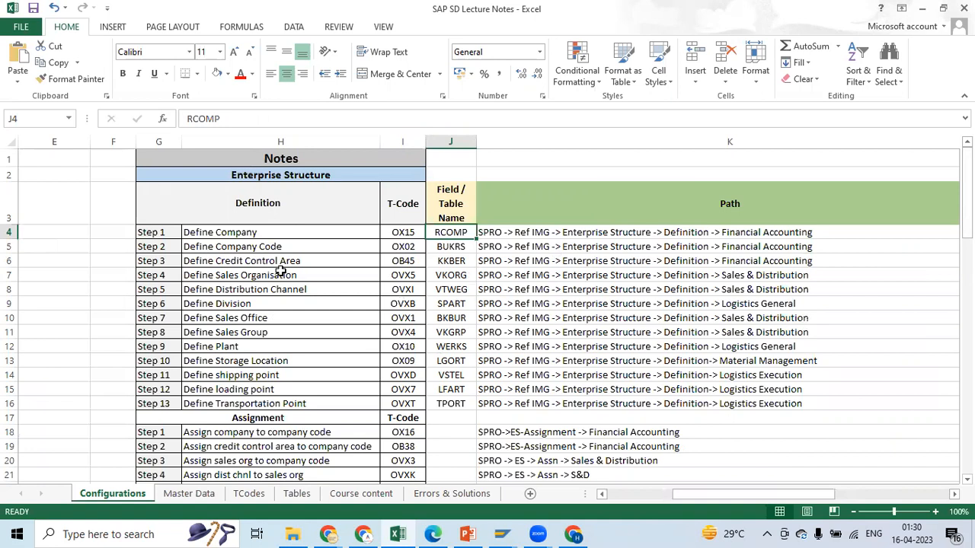
- Review the definition rows for the credit control area, sales organisation and distribution channel, including their T-codes
click(221, 263)
click(160, 275)
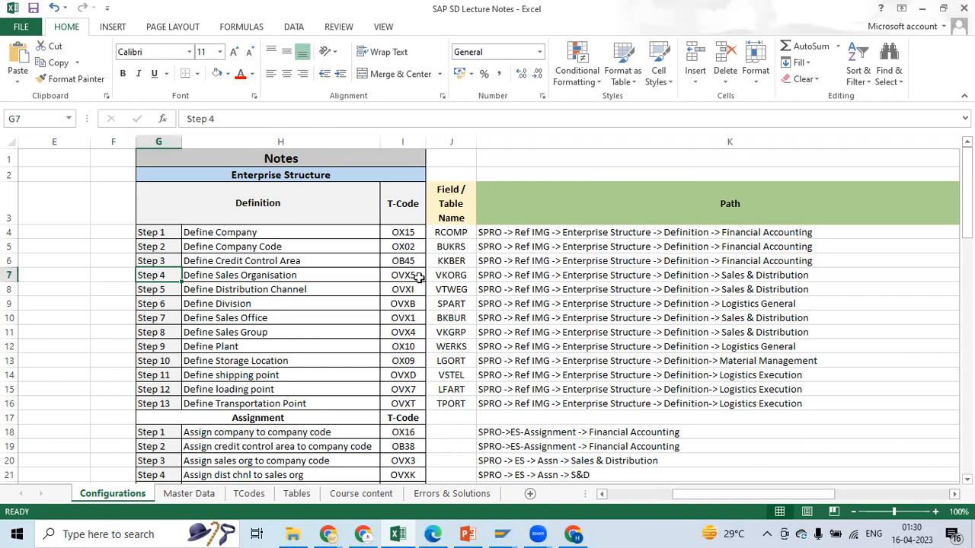
click(184, 291)
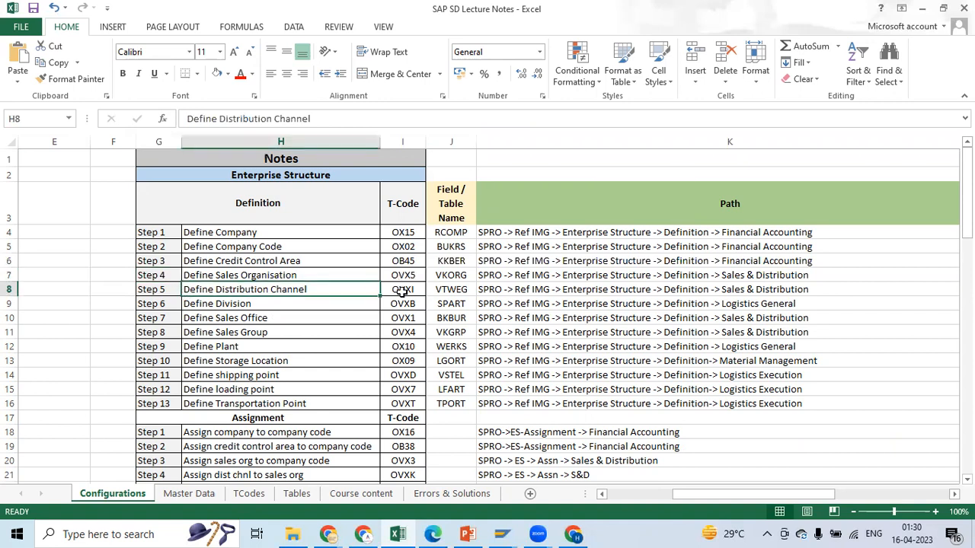
- Check the T-code, field name and IMG path for Define Division, and look up the division's code in the element table
click(158, 306)
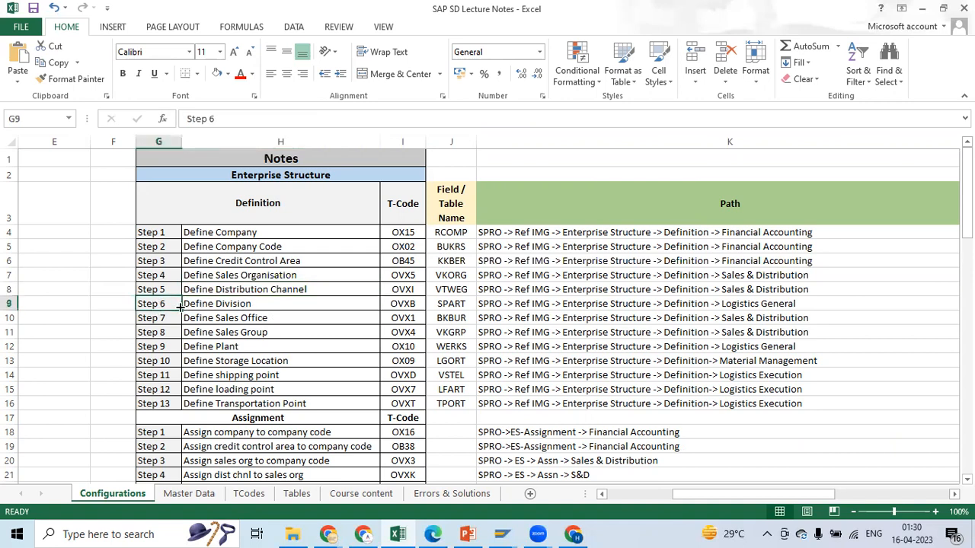
click(220, 304)
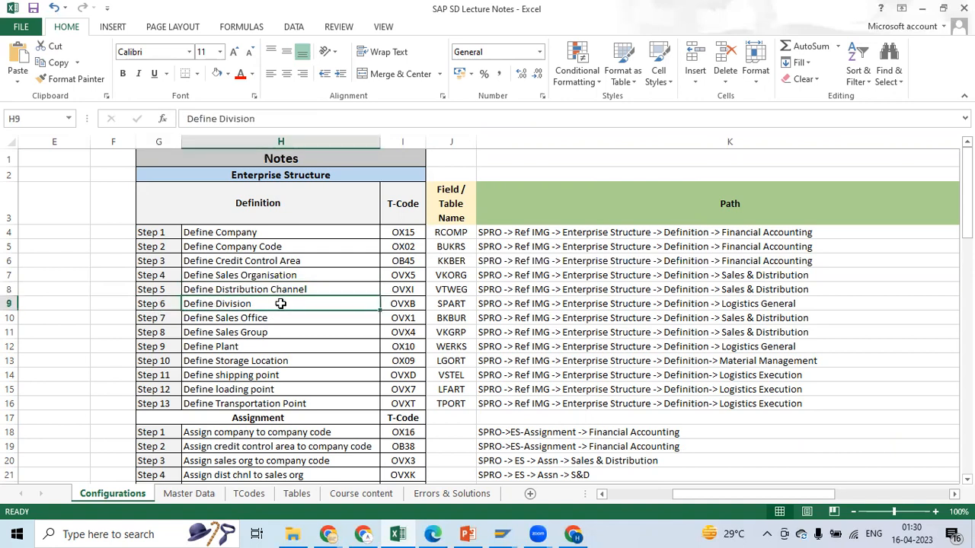
click(151, 307)
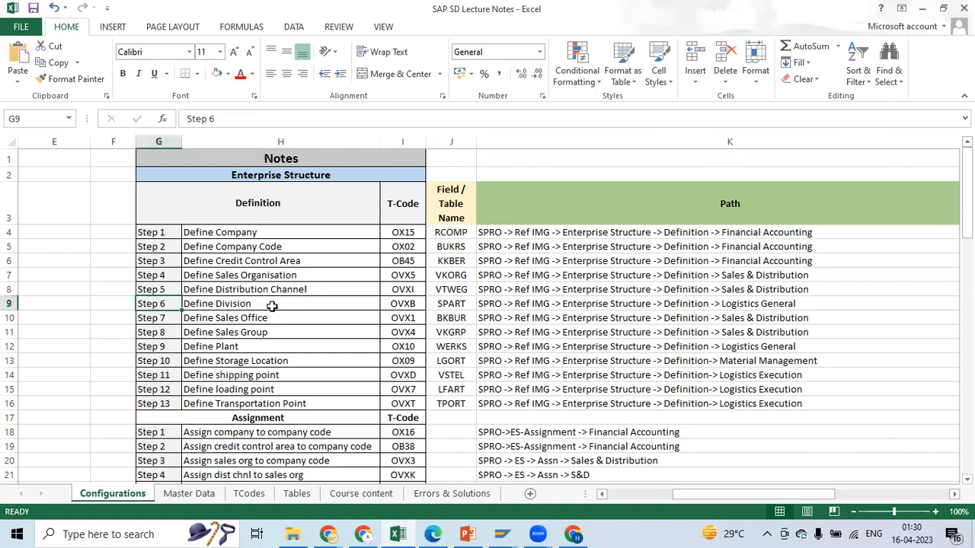
click(401, 306)
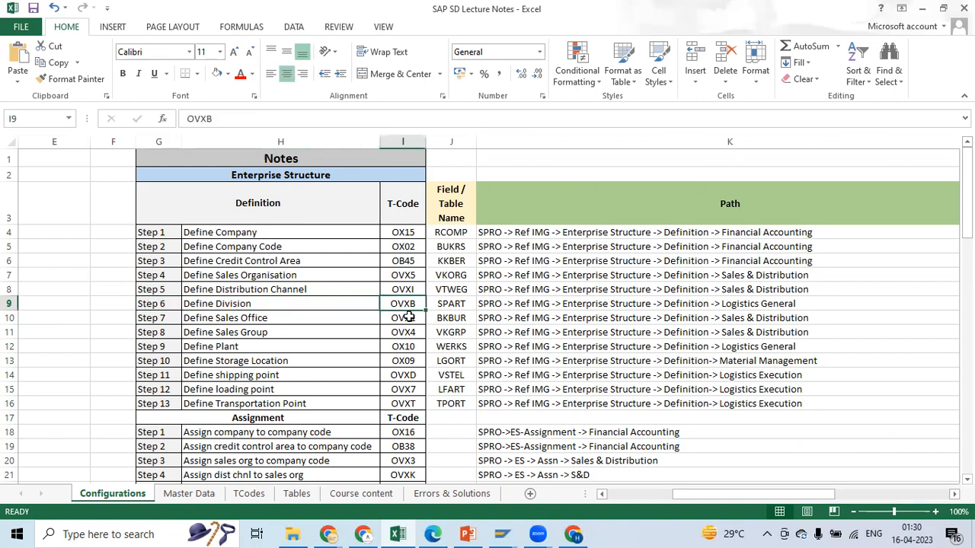
click(450, 304)
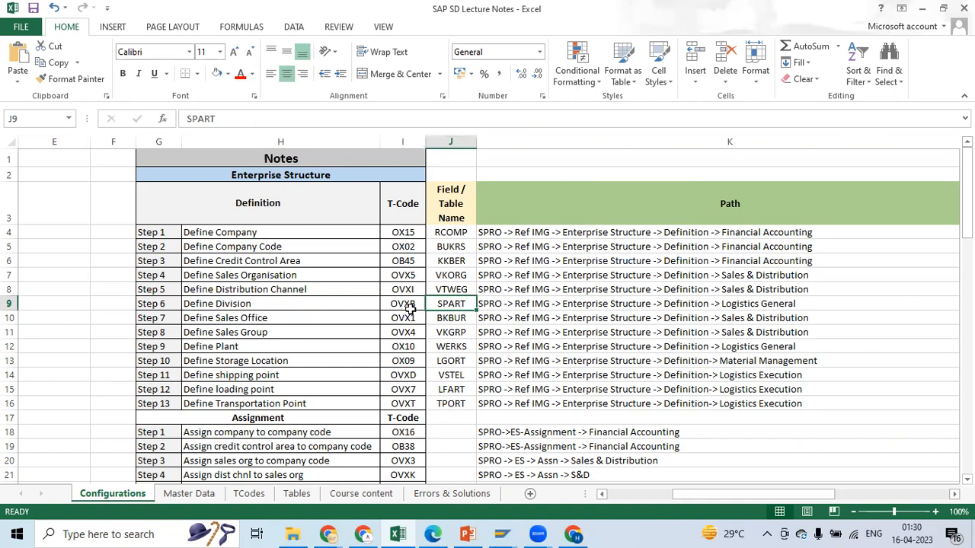
click(495, 306)
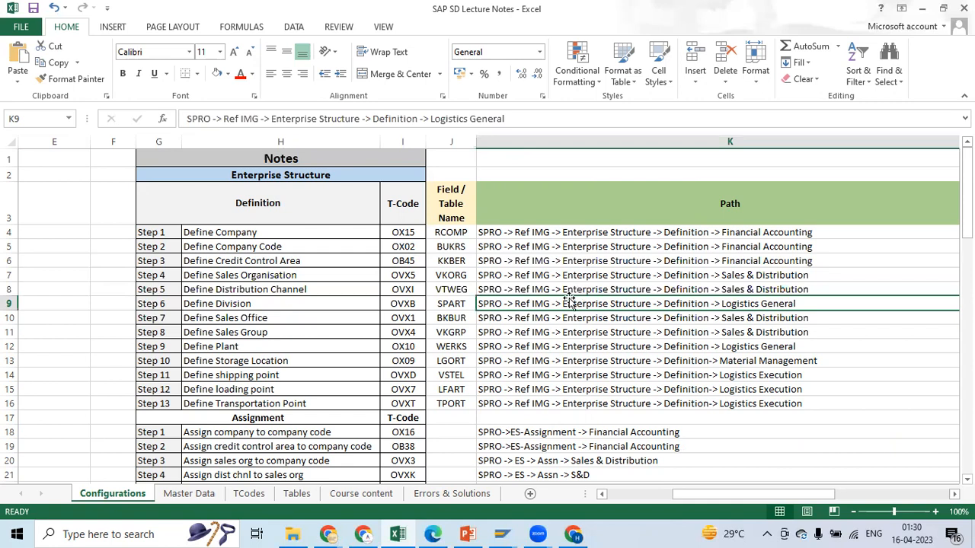
drag(721, 500, 651, 495)
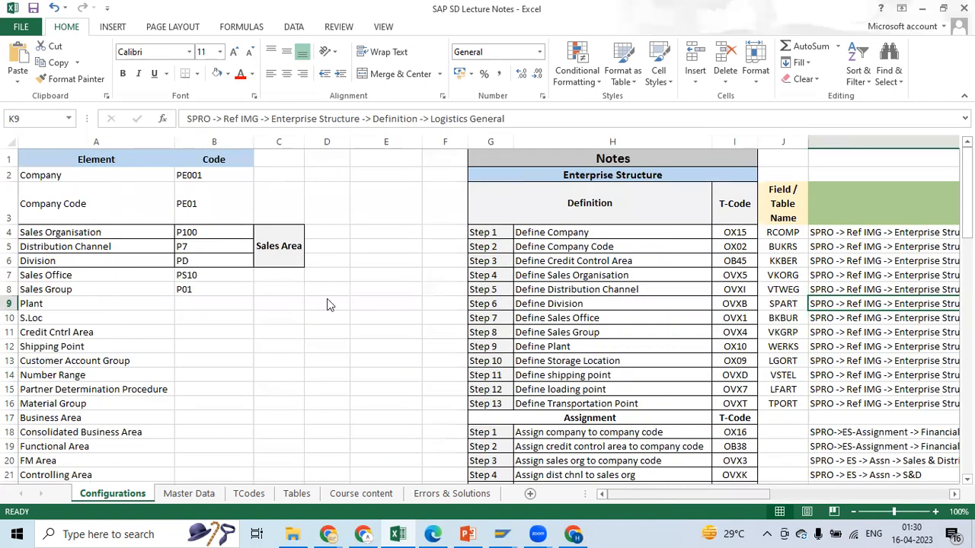
- Switch to the SAP session and open the Define Division activity under Logistics - General in the IMG
key(alt+Tab)
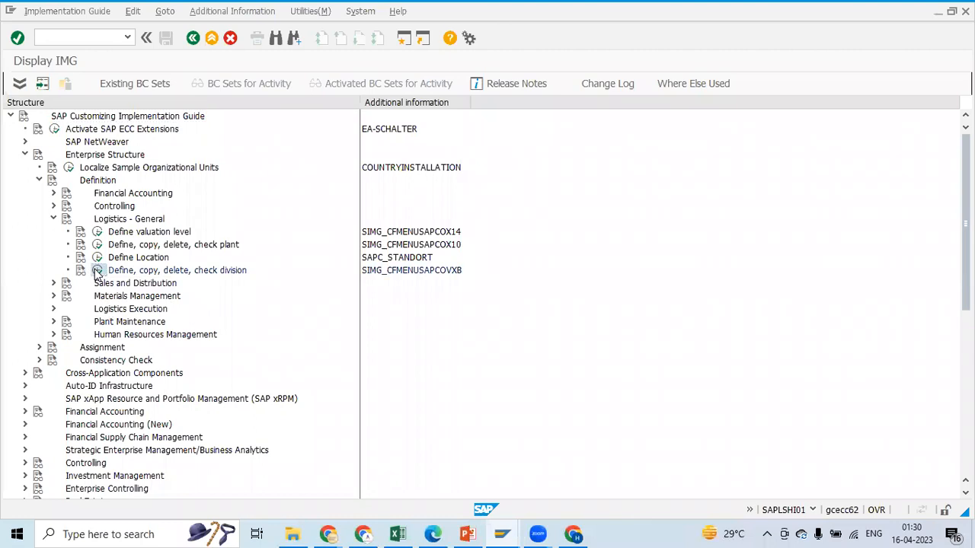
click(96, 271)
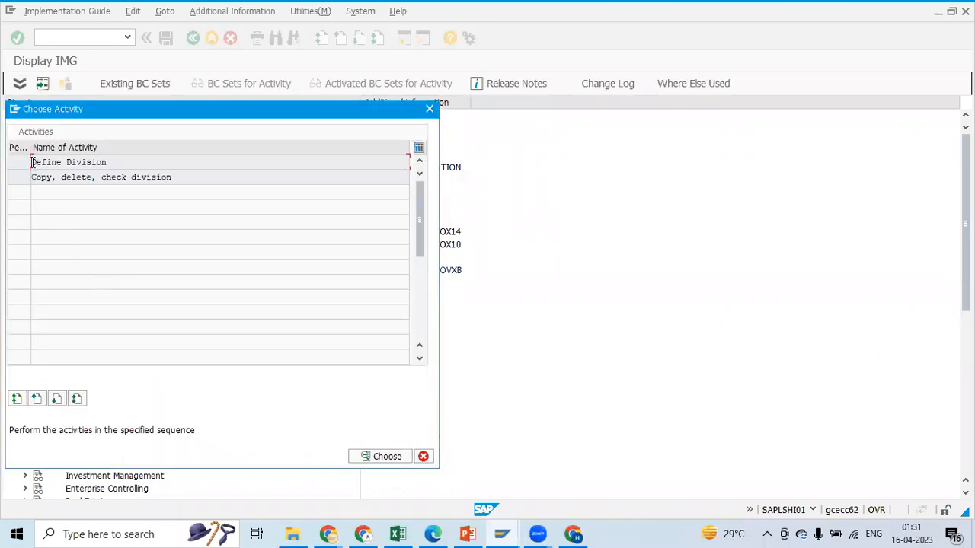
click(371, 457)
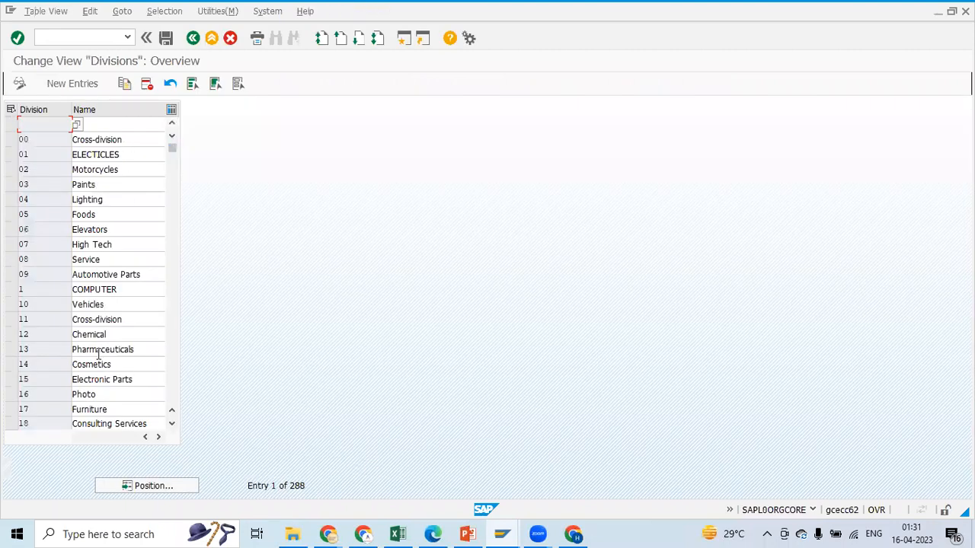
- Create a new division entry with code PD and name PE Div 1, and save it
click(67, 83)
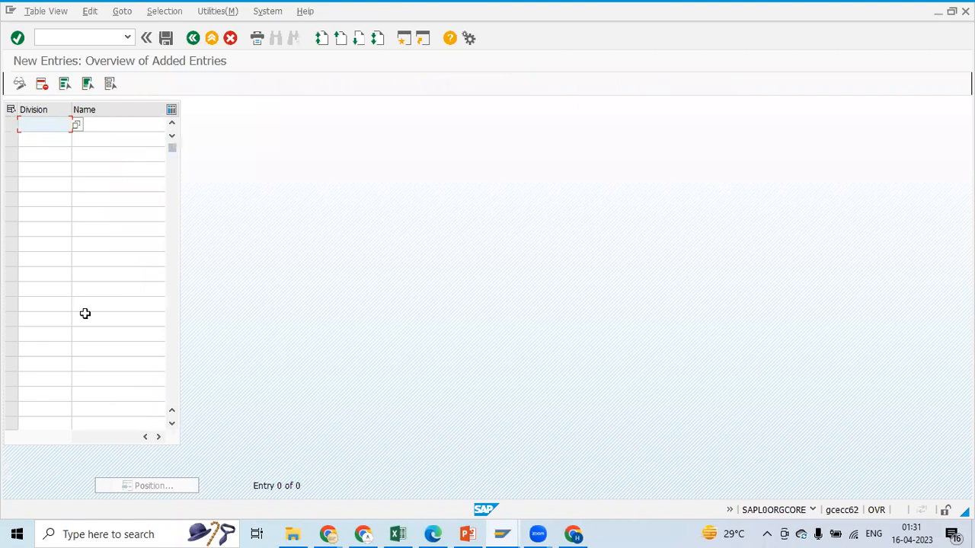
text(PD)
click(124, 127)
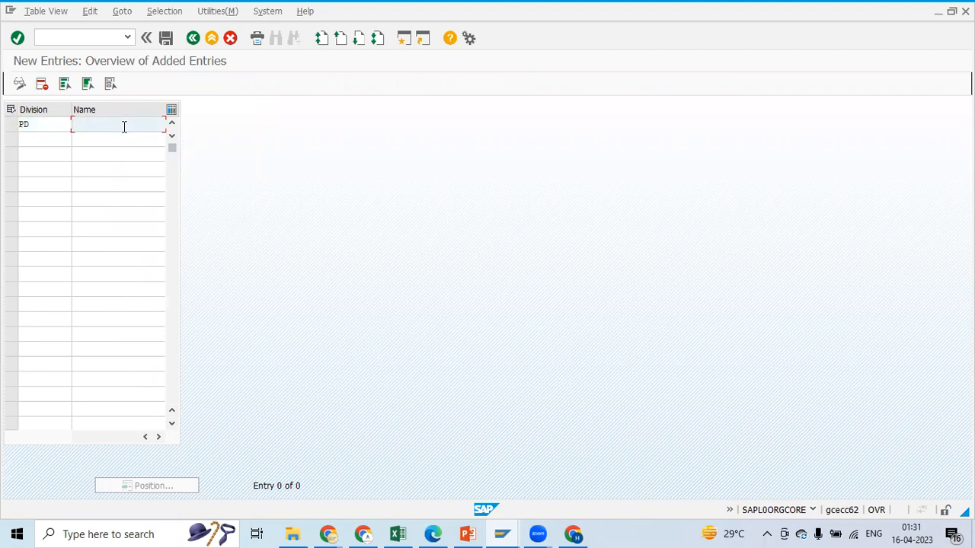
text(PE Div 1)
click(166, 38)
click(171, 236)
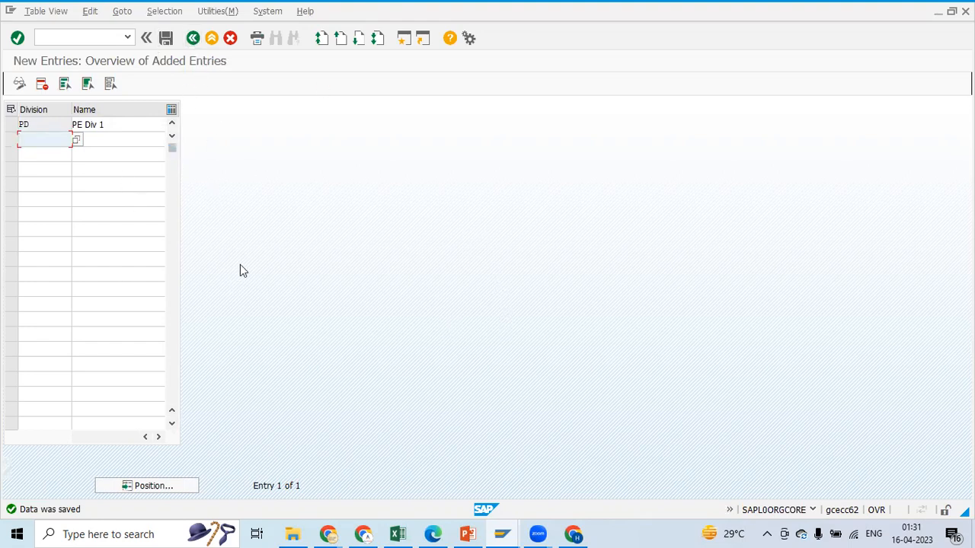
- Bring up the session overview with the command /o and generate a new SAP session
click(49, 40)
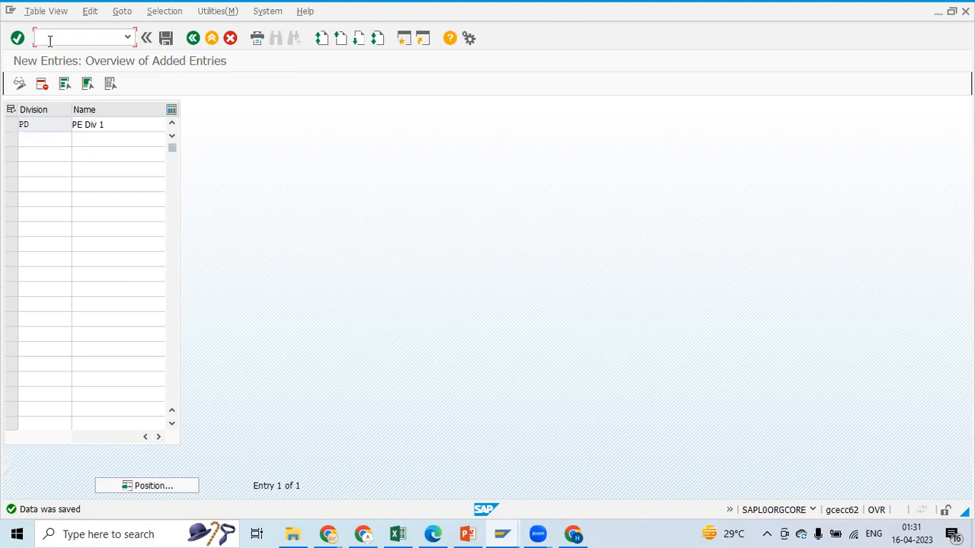
text(/)
key(BackSpace)
text(/o)
key(BackSpace)
key(BackSpace)
click(506, 532)
text(/o)
key(Return)
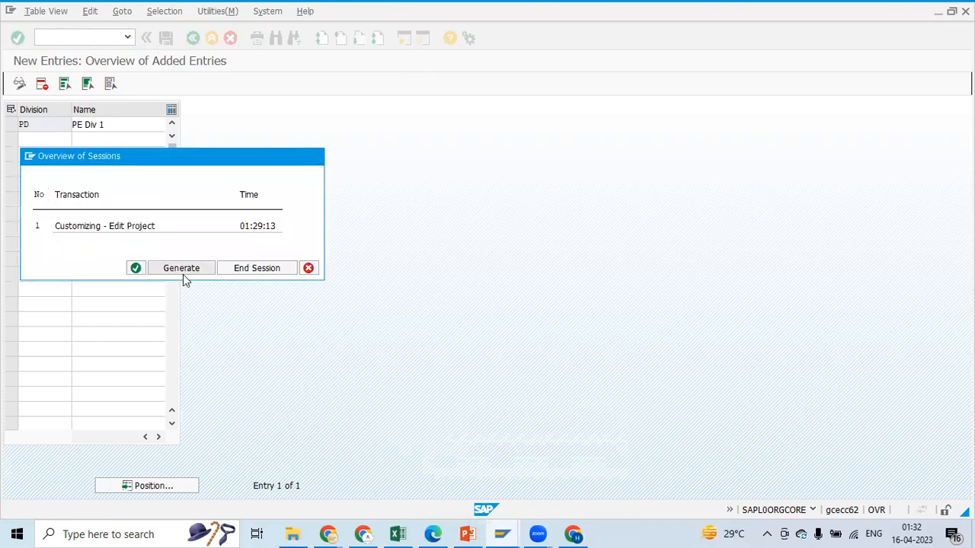
click(247, 268)
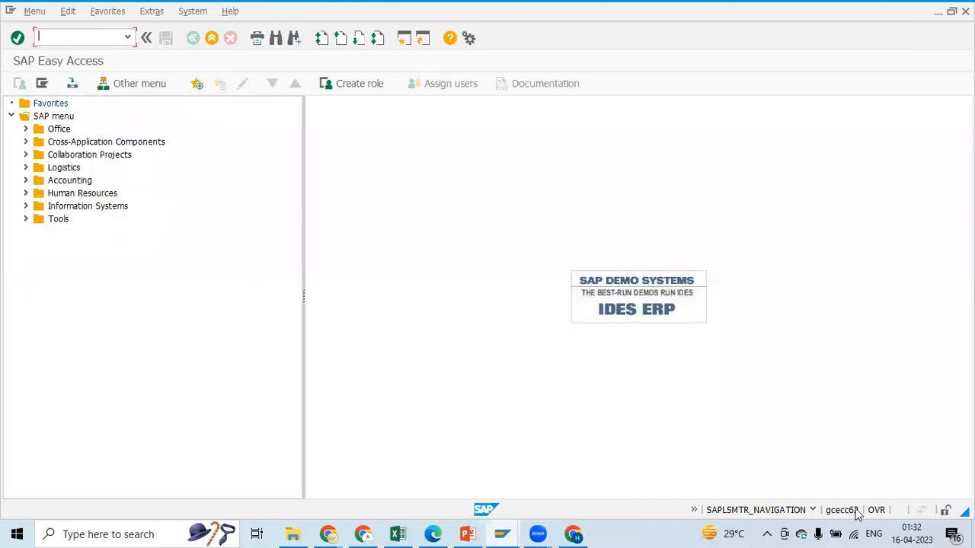
- Set the status bar of the new session to show the system and client instead of the program
click(856, 512)
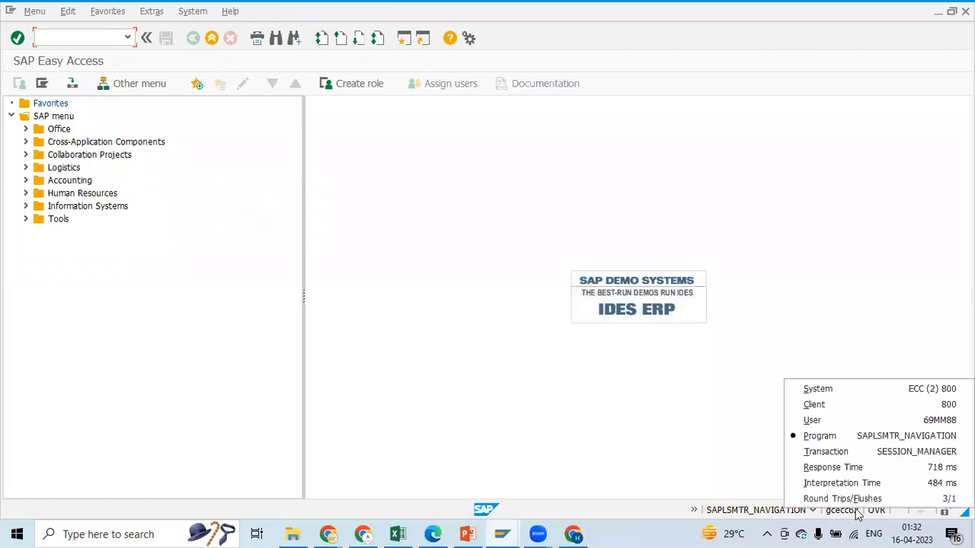
click(812, 390)
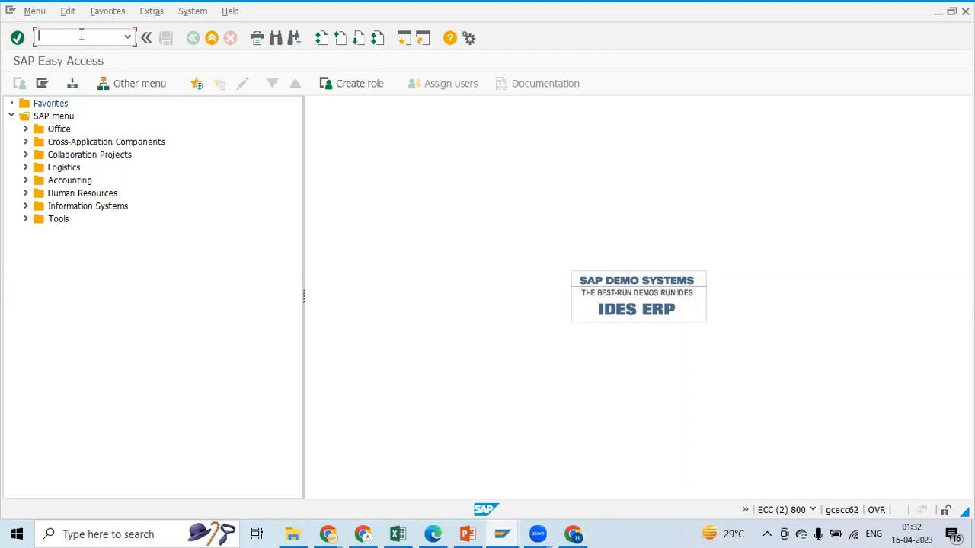
text(SE09)
key(Return)
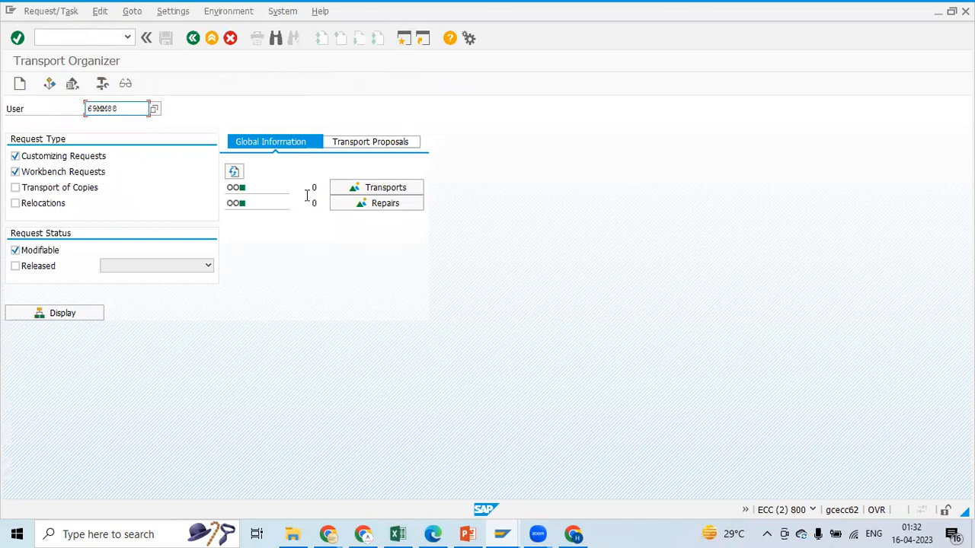
click(107, 40)
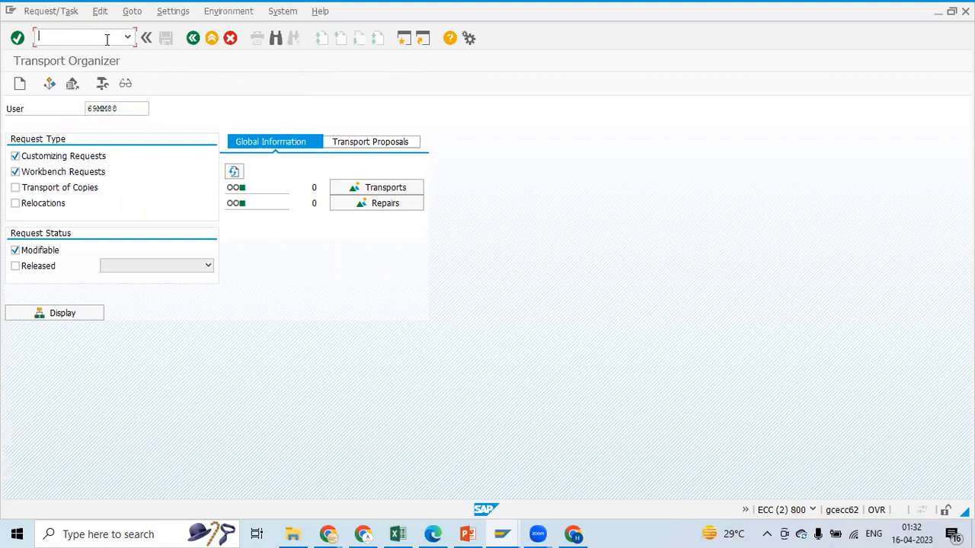
text(/n)
key(Return)
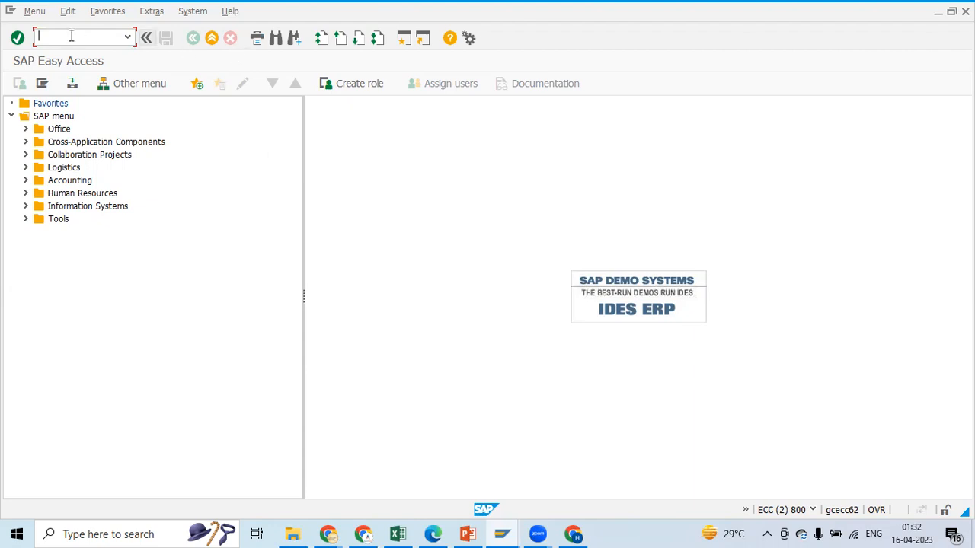
- Run SE09, display the user's modifiable requests and expand the customizing task under the PE Enterprise Structure (Def) request
text(SE09)
key(Return)
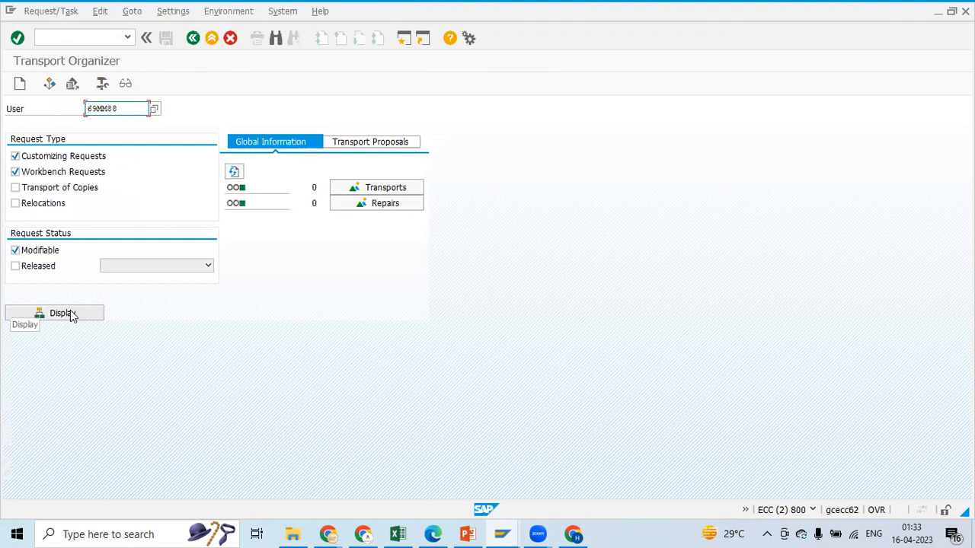
drag(117, 108, 86, 108)
click(127, 108)
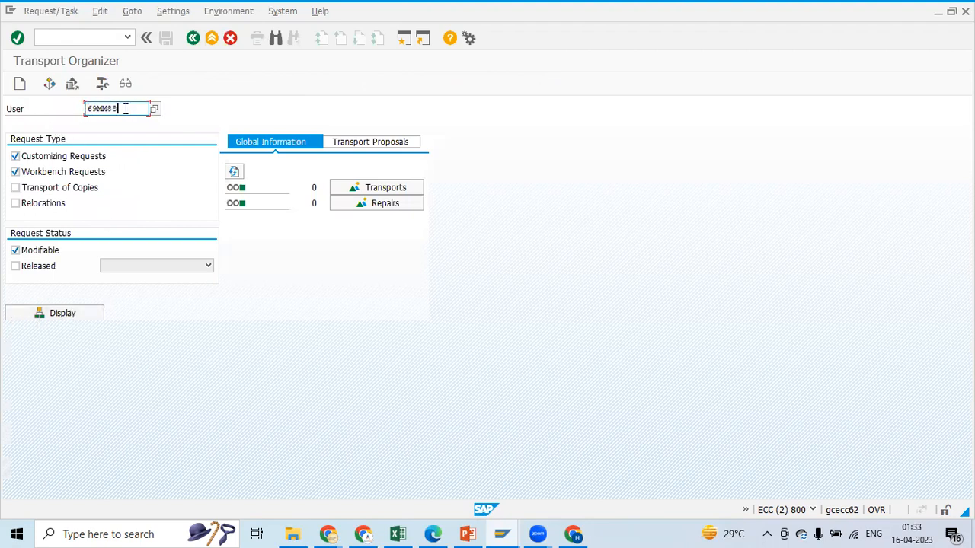
click(70, 318)
click(63, 313)
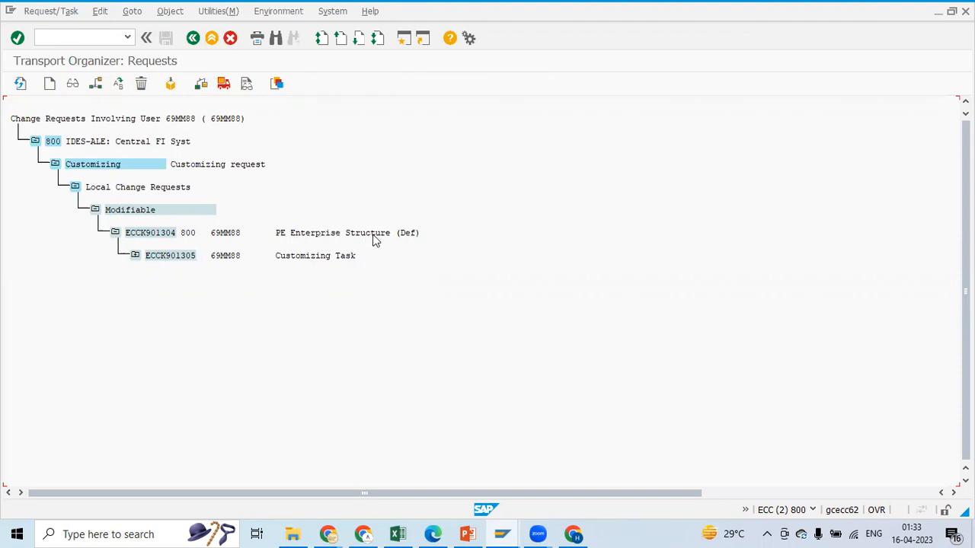
click(135, 256)
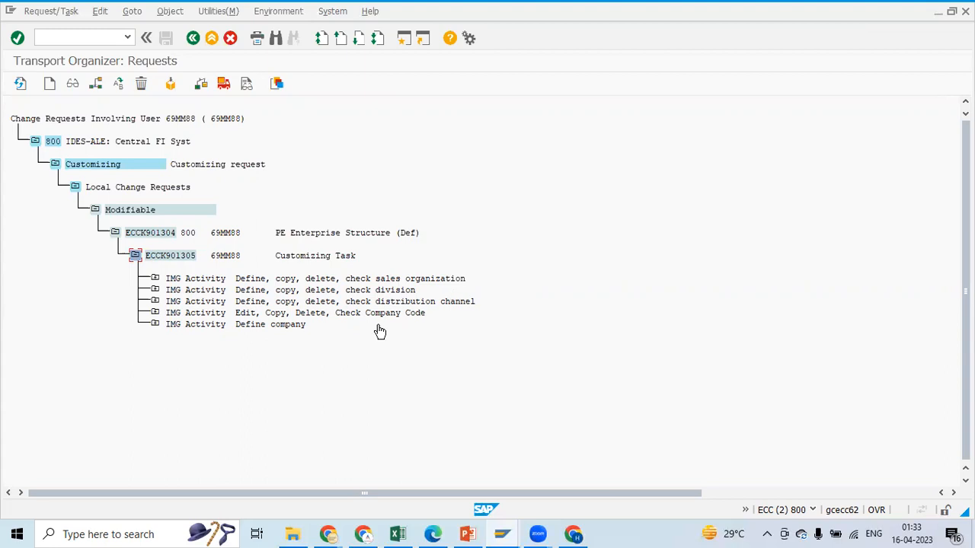
- Switch to the Excel lecture notes, look at the Define Credit Control Area row, and return to the SAP session
click(403, 534)
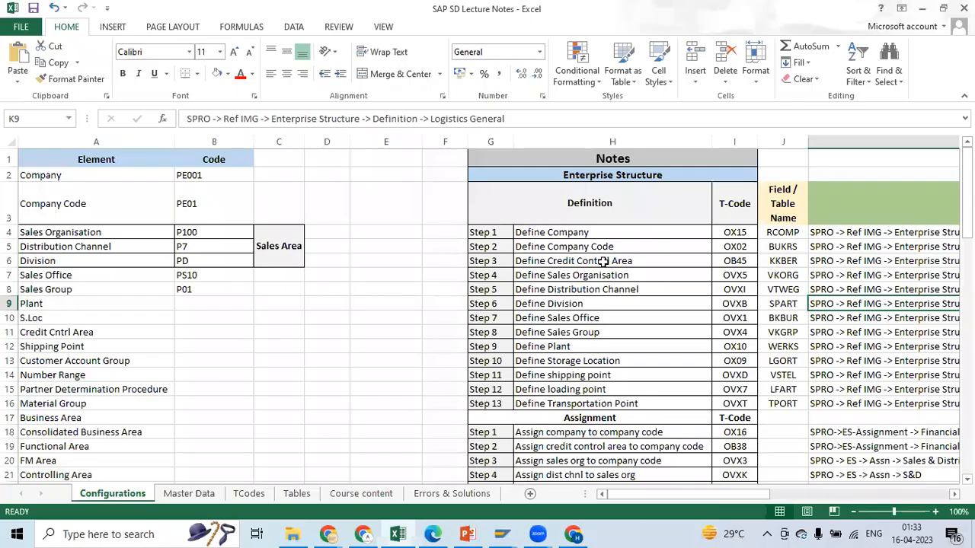
click(577, 262)
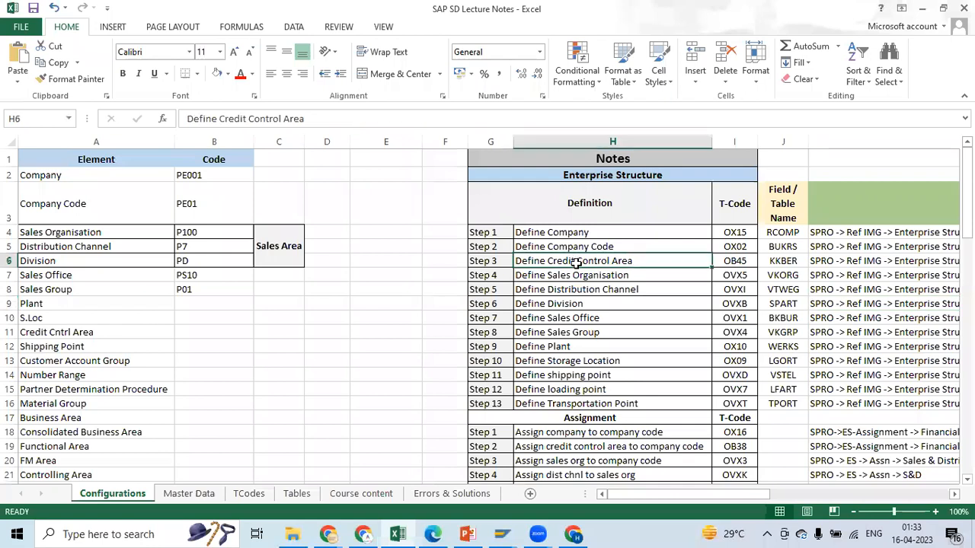
click(924, 9)
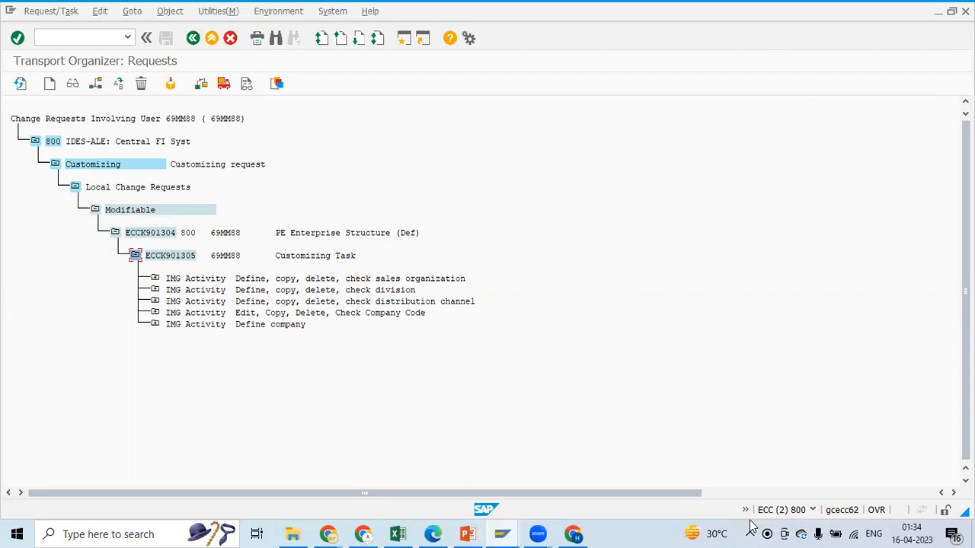
- Examine the system and client details of the session alongside the PE Enterprise Structure (Def) request number
click(811, 509)
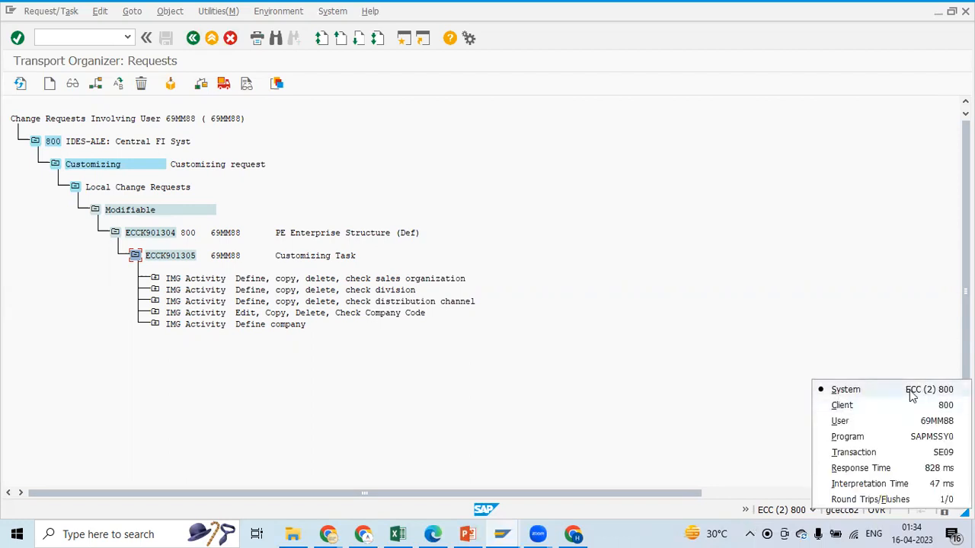
click(142, 238)
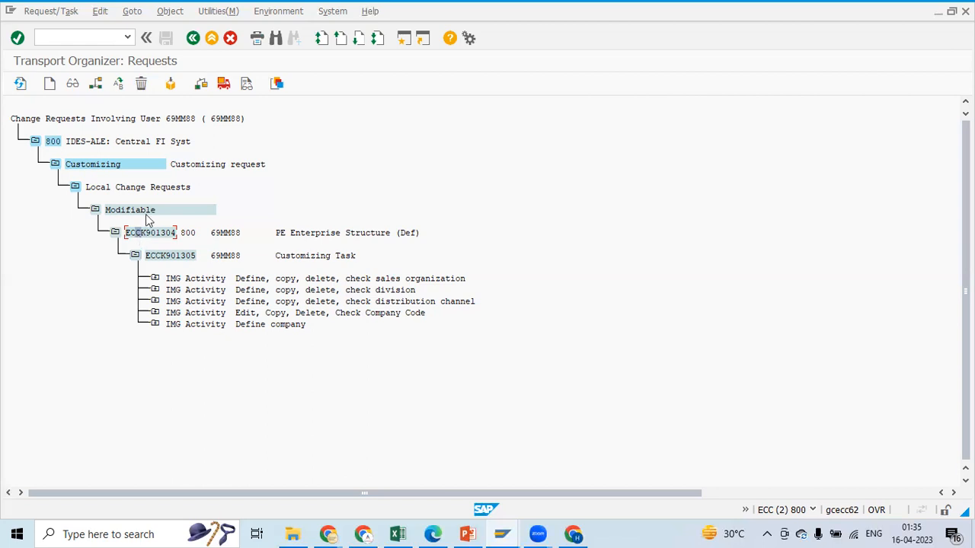
click(91, 35)
click(766, 534)
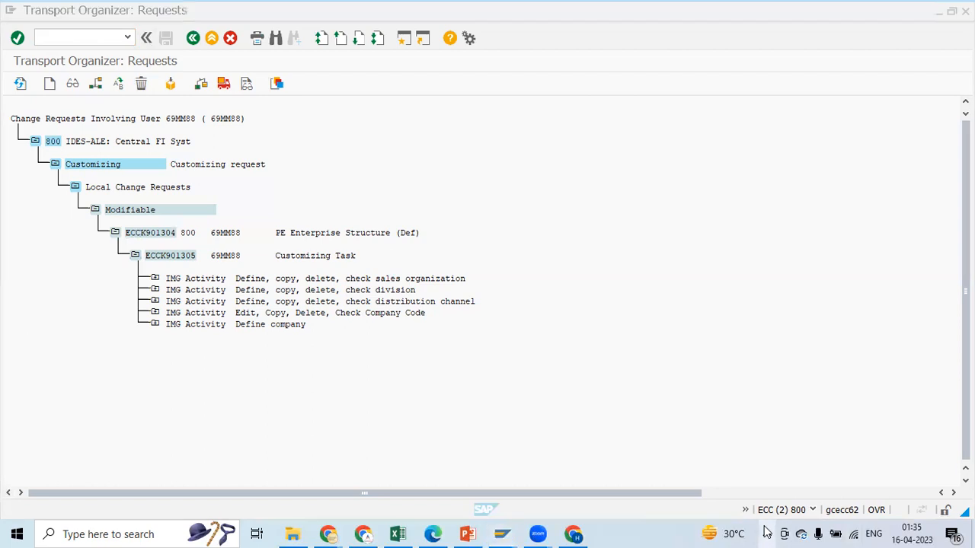
click(814, 506)
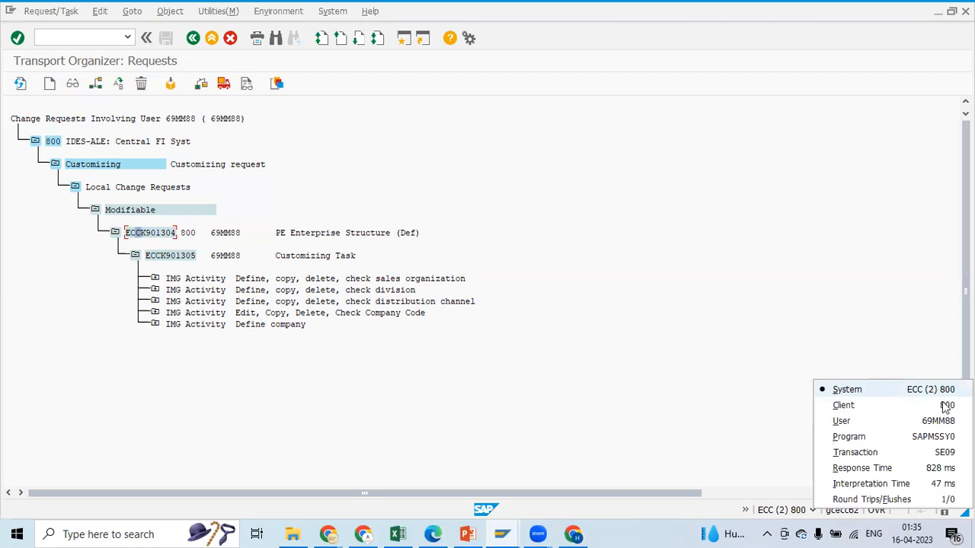
click(812, 503)
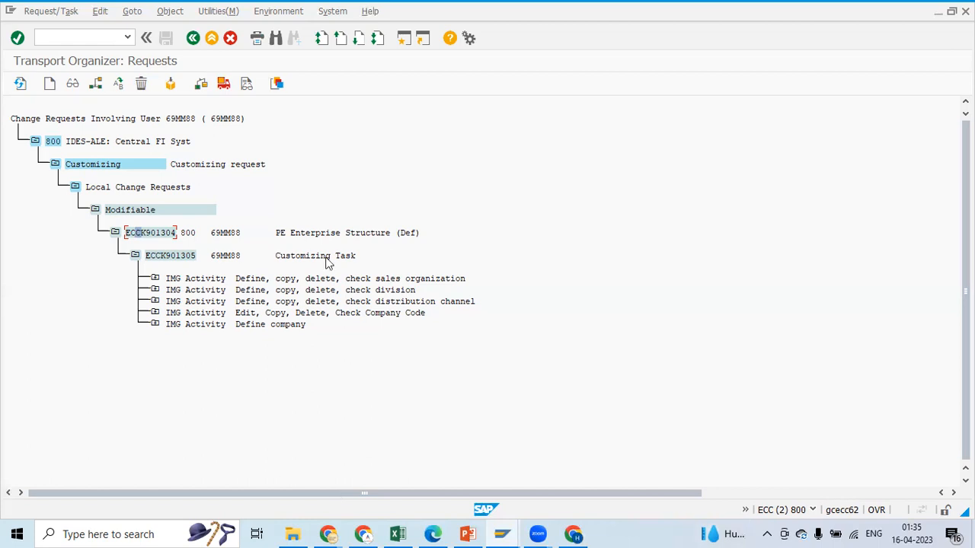
- Run /nSCC1 to view the Copy by Transport Request screen, then return to SAP Easy Access
click(87, 34)
text(/nSCC1)
key(Return)
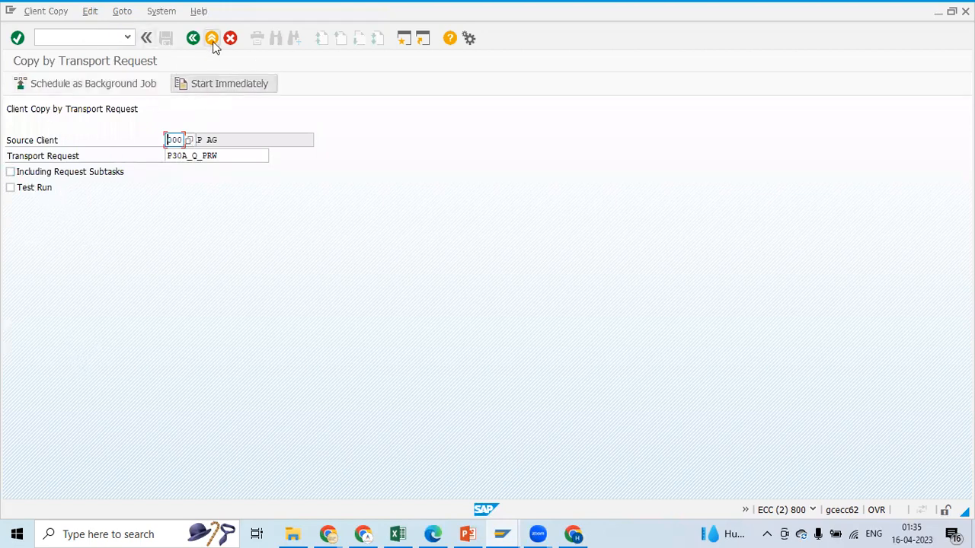
click(193, 39)
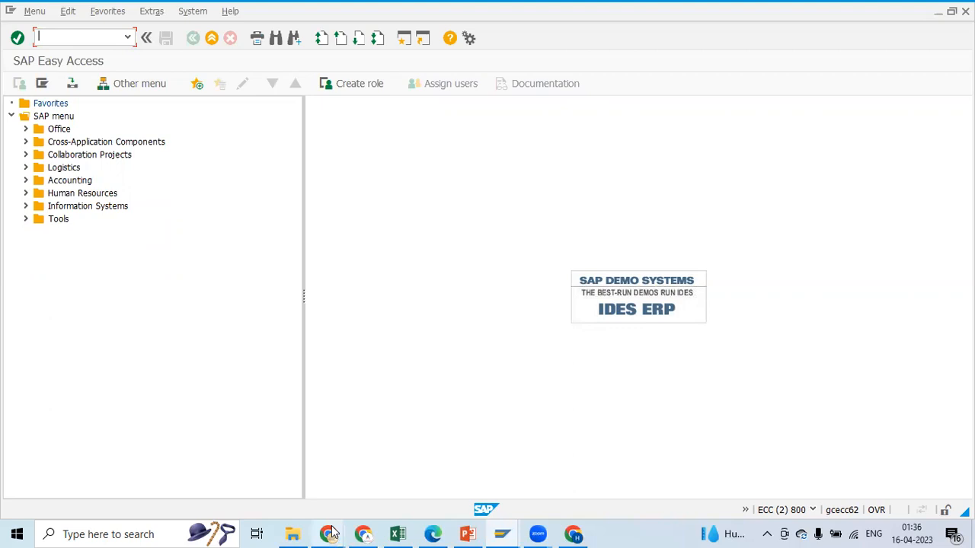
- Close the additional SAP Easy Access session and return to the session with the new division entries
mouse_move(502, 534)
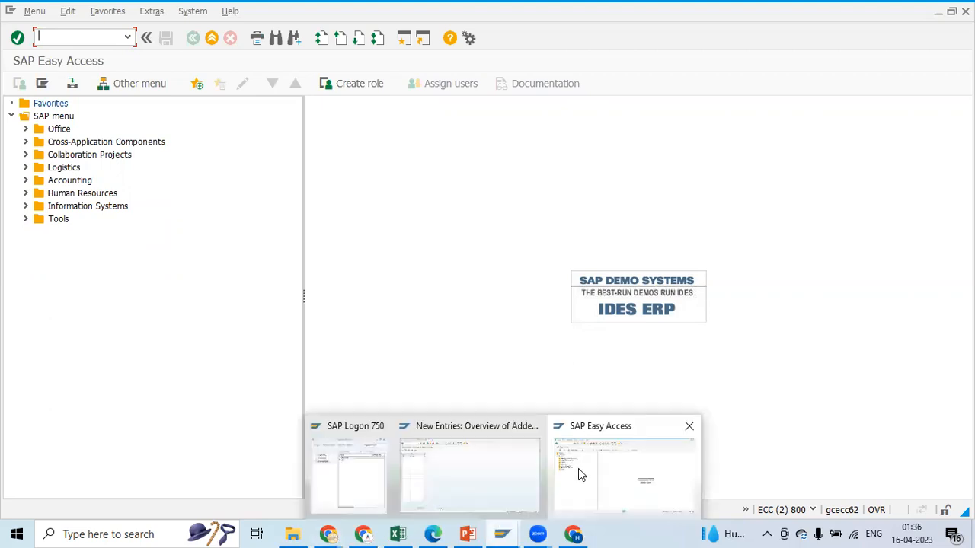
click(579, 474)
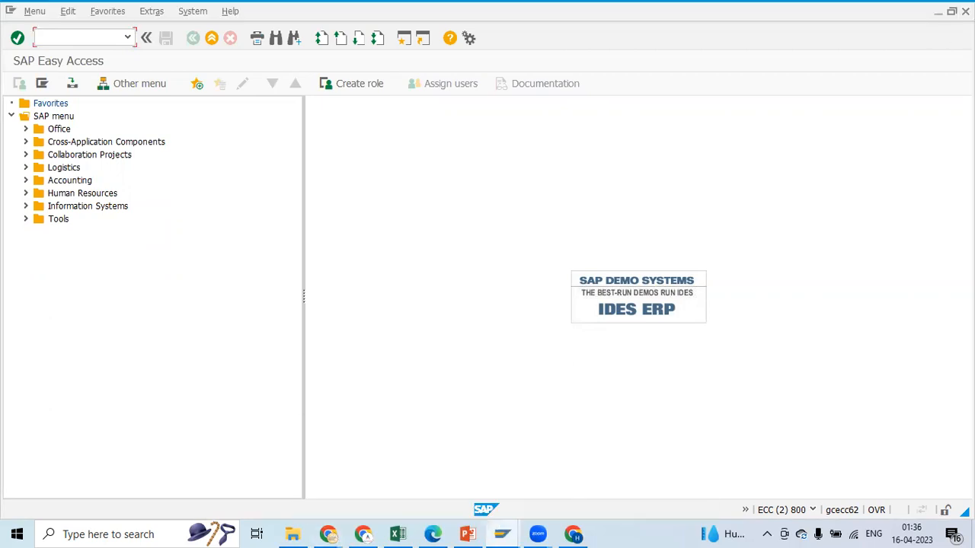
click(966, 12)
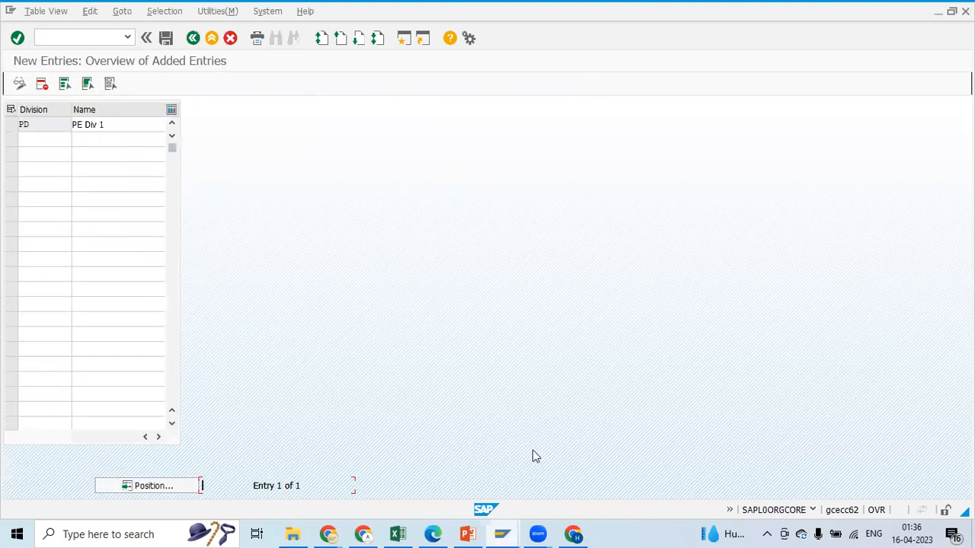
- Save the division entries, position the Divisions overview on PD to check the entry, and leave the overview
click(167, 40)
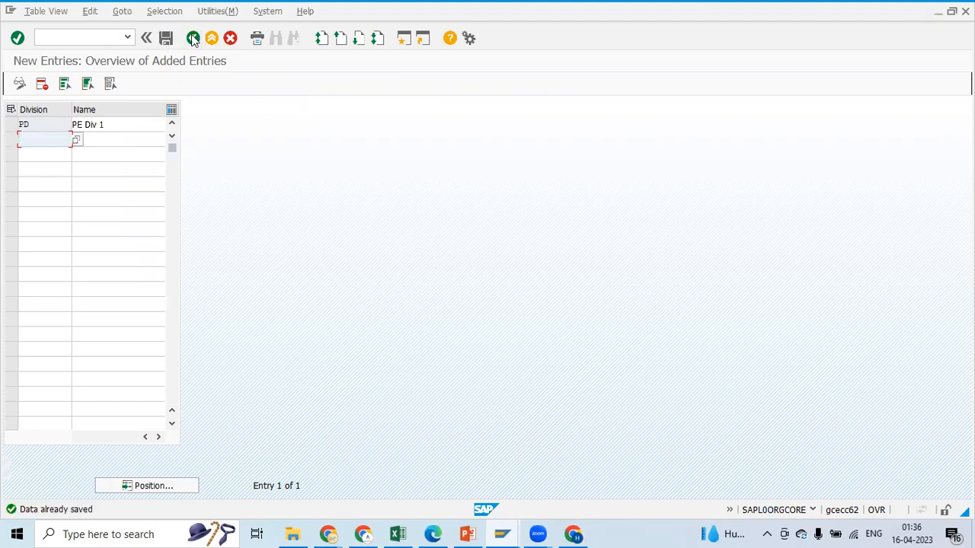
click(193, 38)
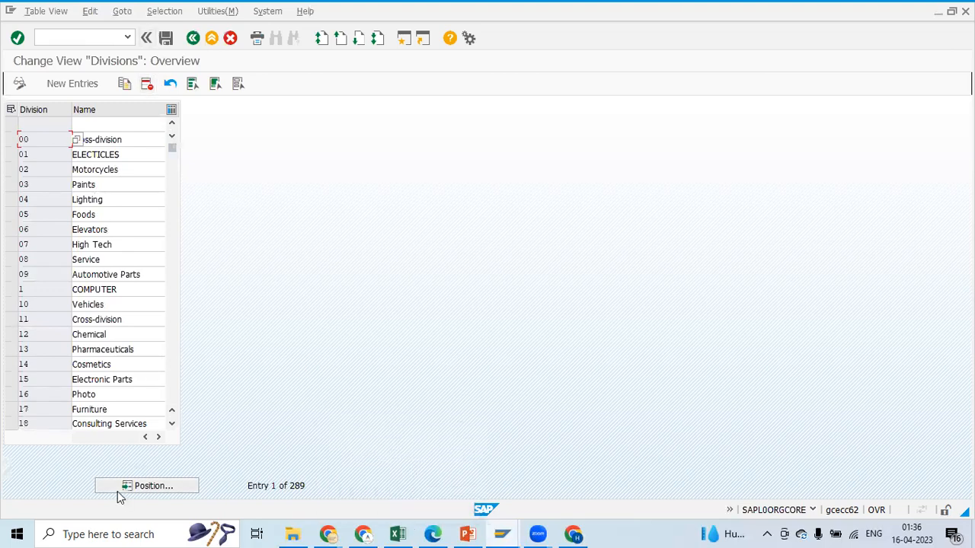
text(PD)
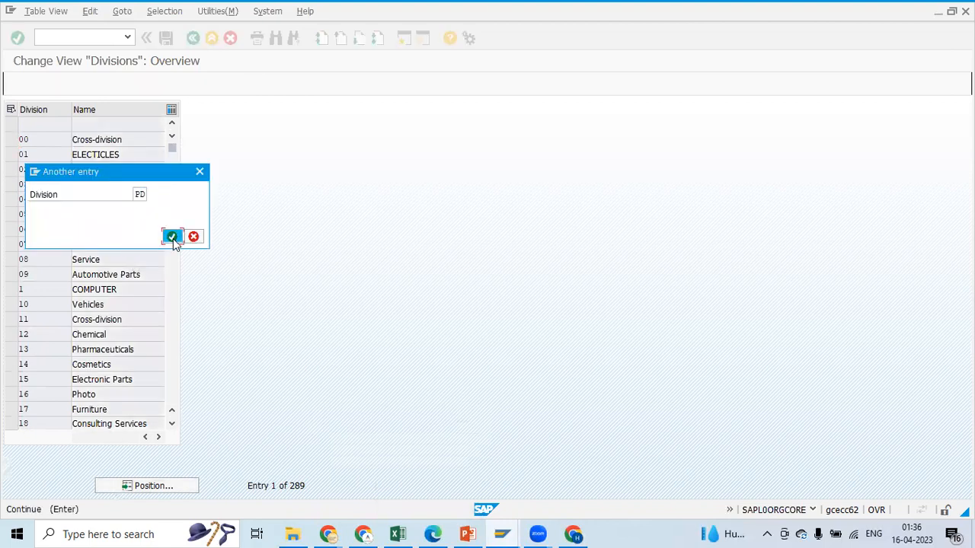
click(173, 239)
click(144, 125)
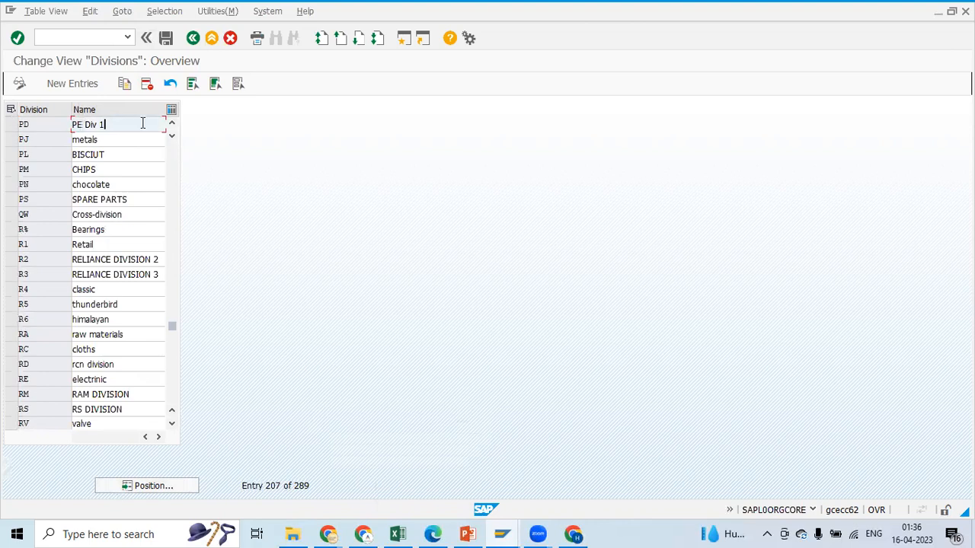
click(193, 42)
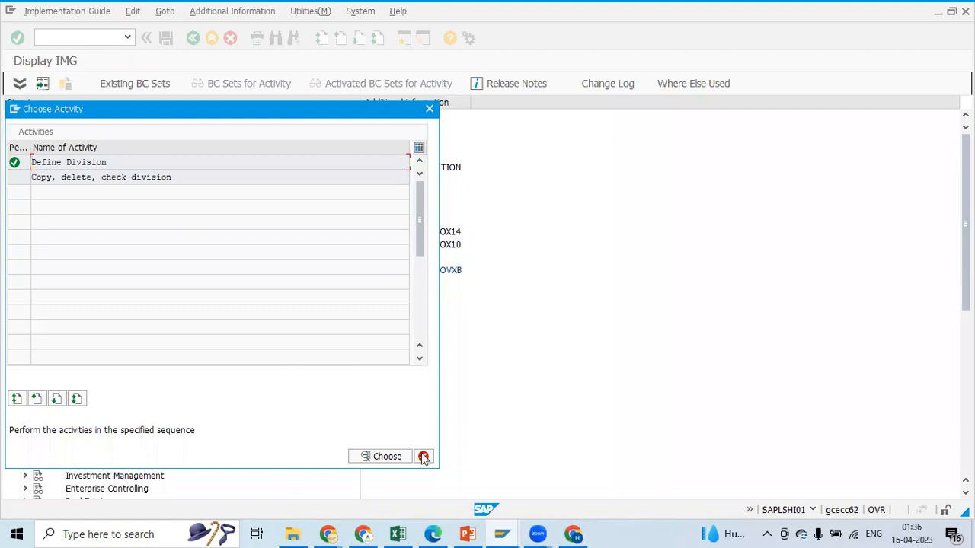
- Review the sales organisation, distribution channel, division and sales office rows in the Excel lecture notes, and return to SAP
click(393, 534)
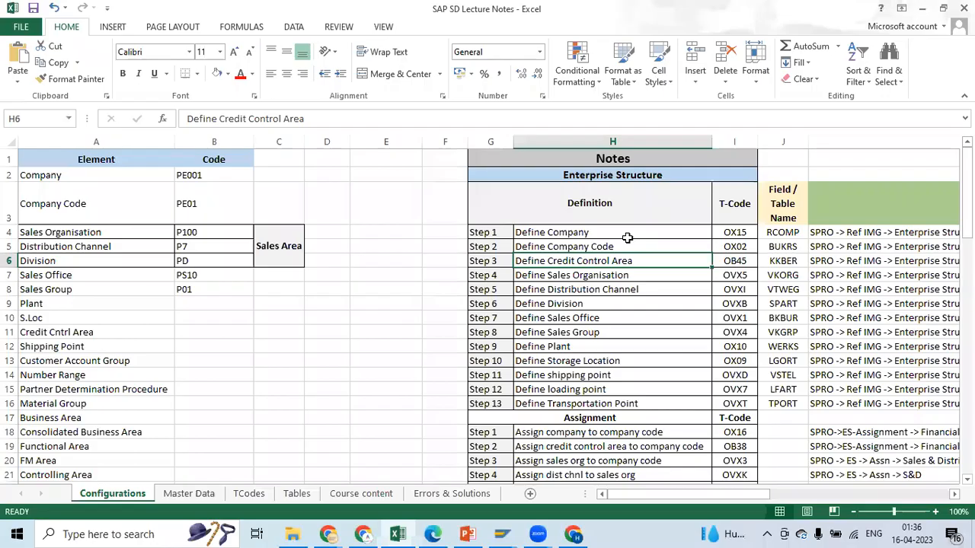
click(58, 233)
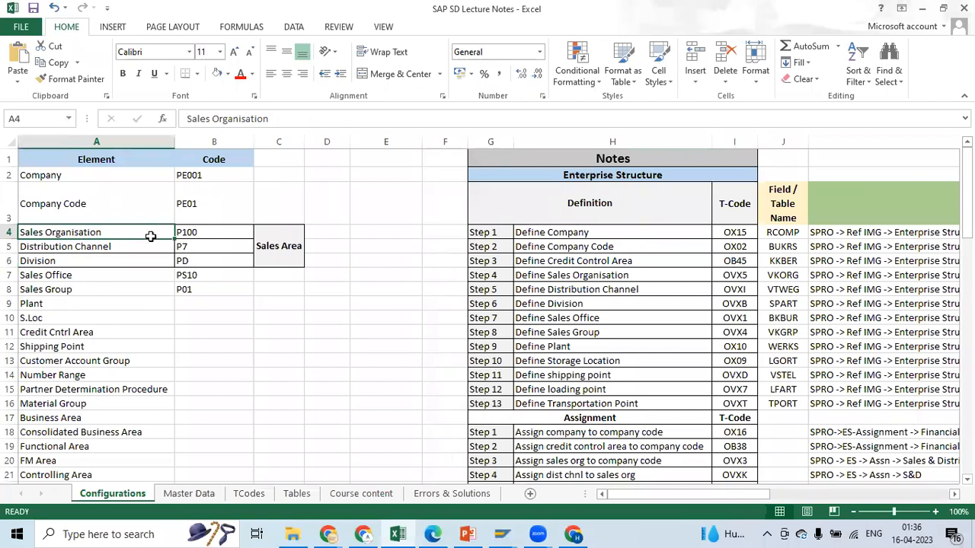
click(110, 245)
click(58, 265)
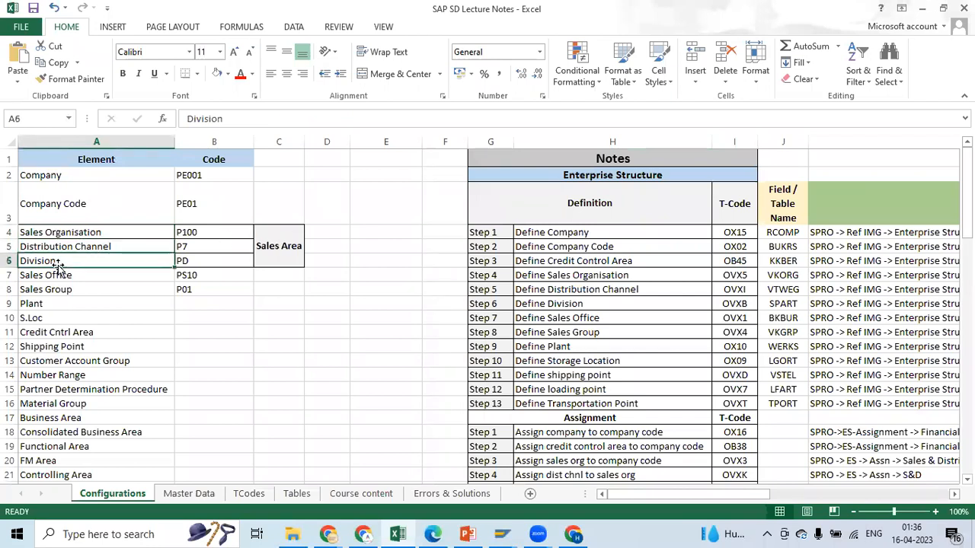
click(88, 277)
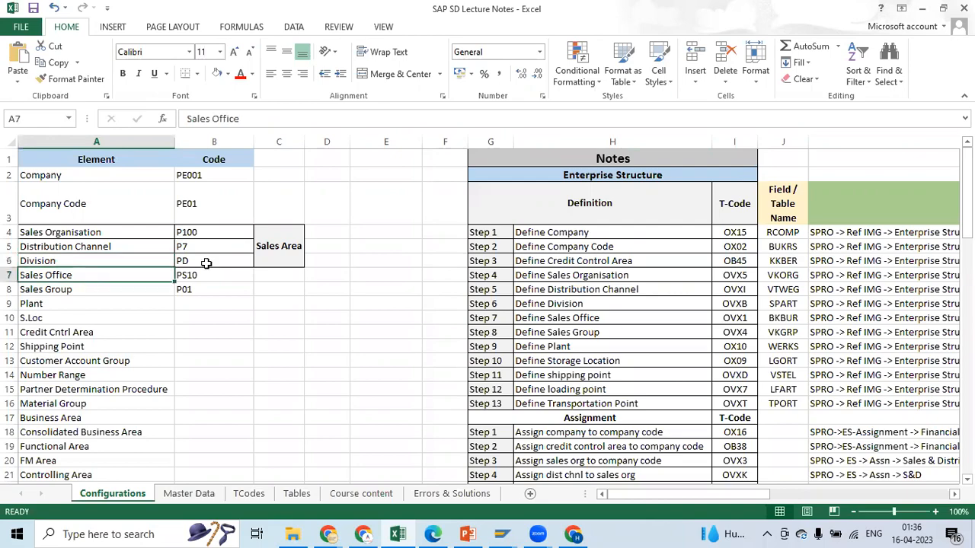
key(alt+Tab)
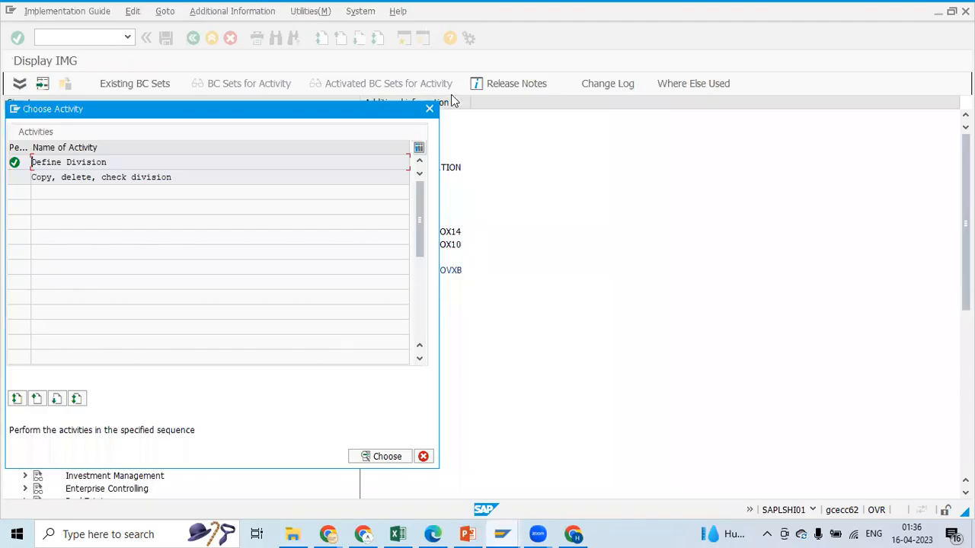
- Dismiss the division activity selection and collapse Logistics - General, then switch to the PowerPoint slide defining Sales Office and Sales Group
click(428, 107)
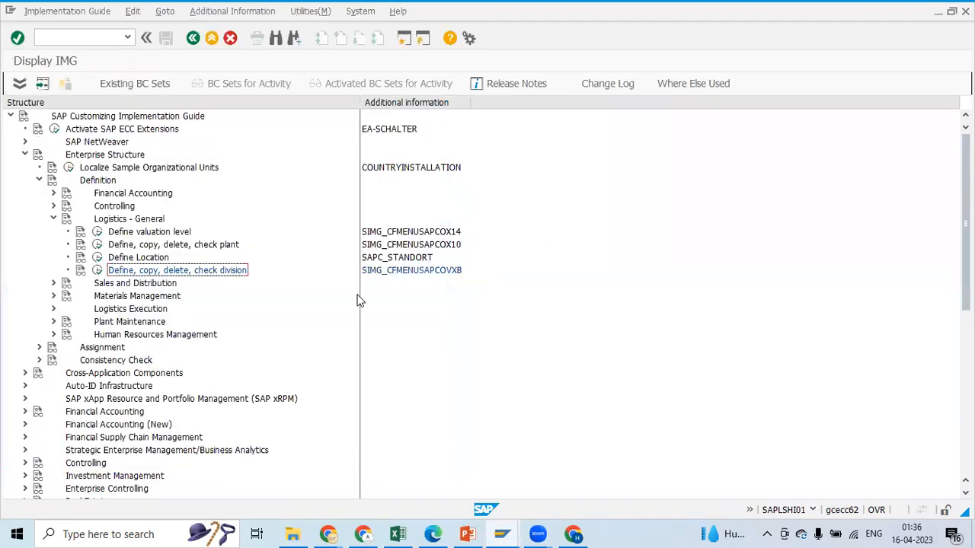
click(54, 219)
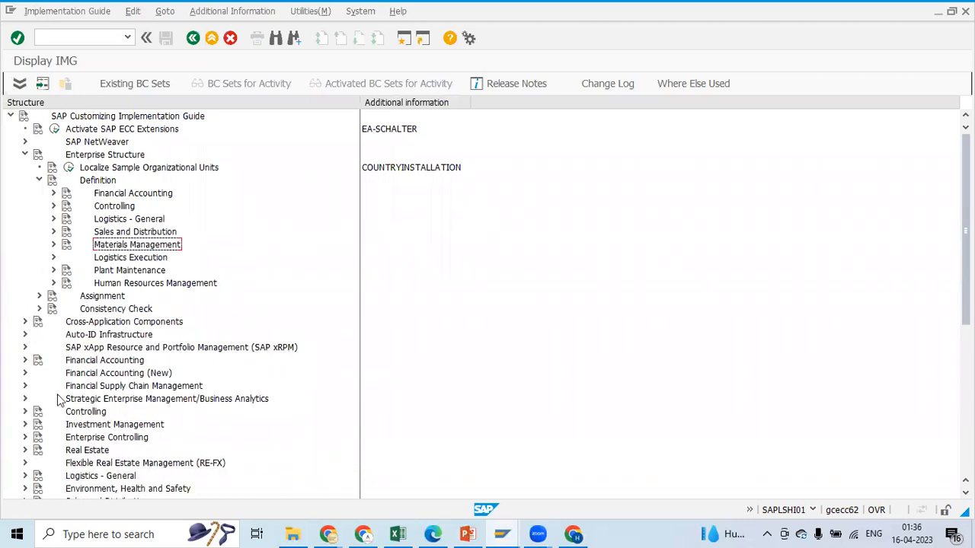
key(alt+Tab)
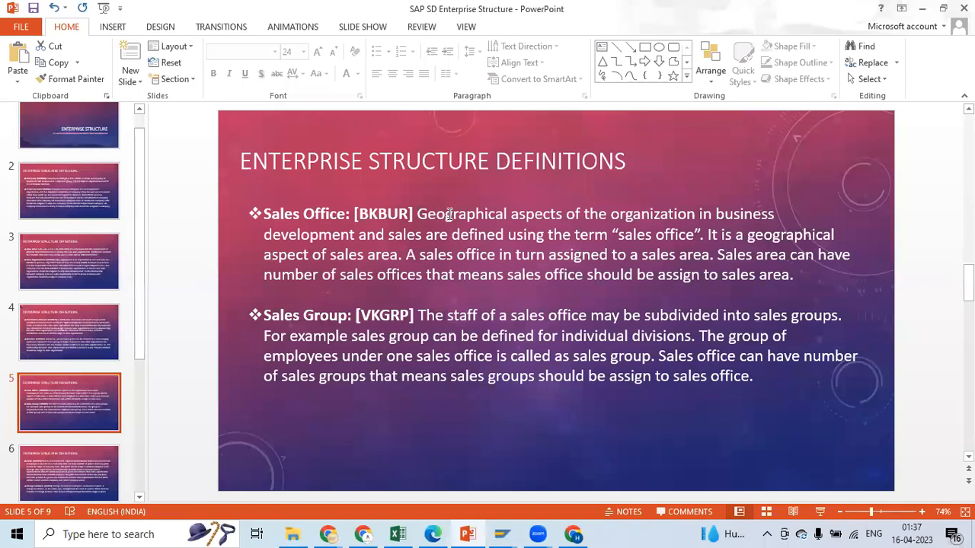
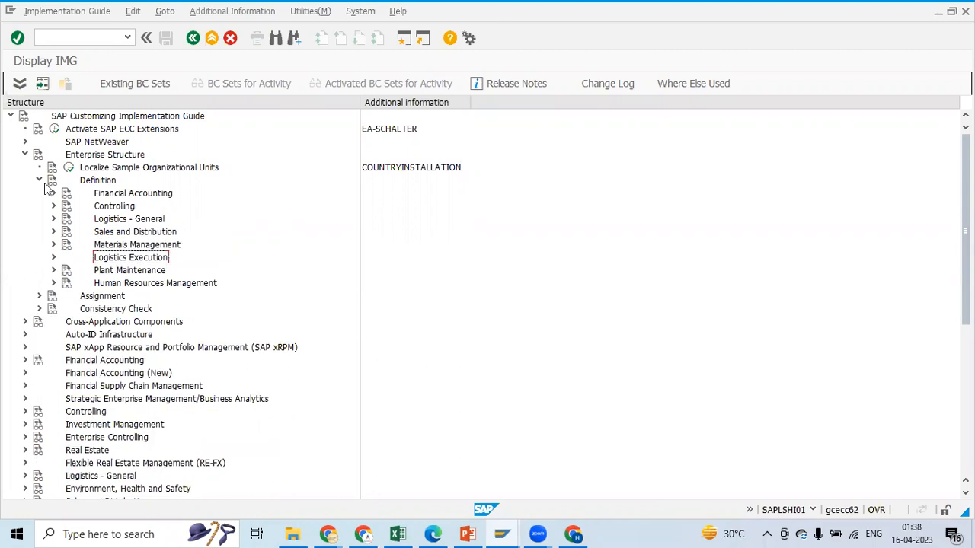
- Leave the current IMG with /n, run SPRO and display the SAP Reference IMG again
click(25, 154)
click(71, 38)
text(/n)
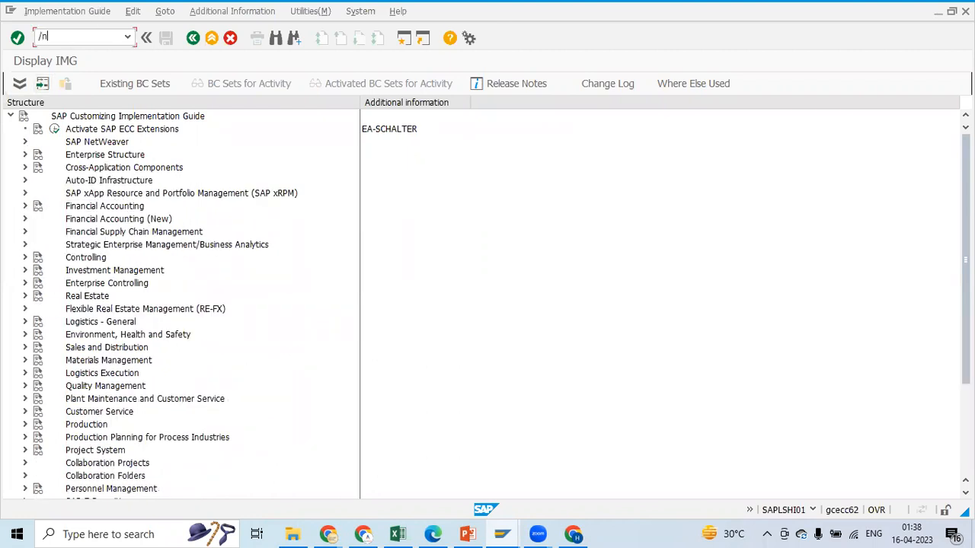
key(Return)
text(S)
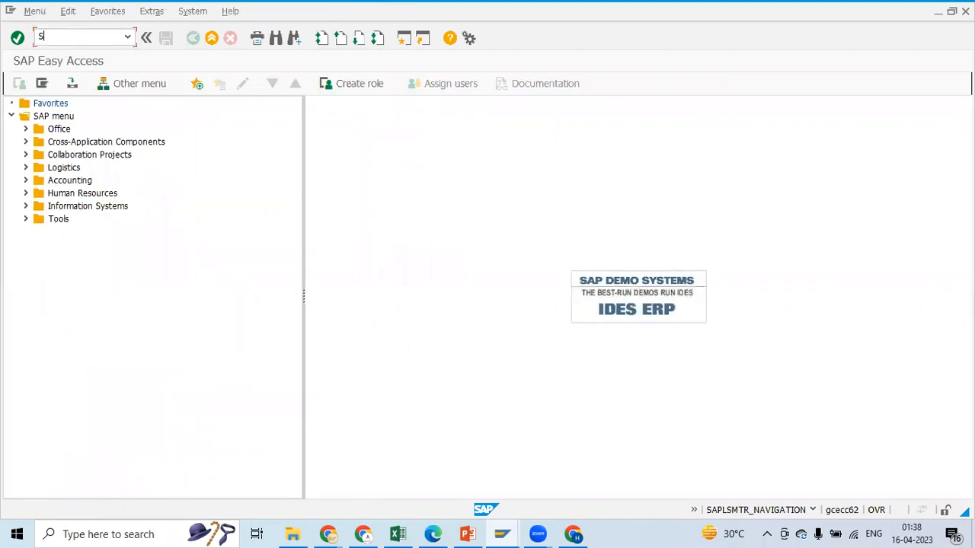
text(PRO)
key(Return)
click(76, 85)
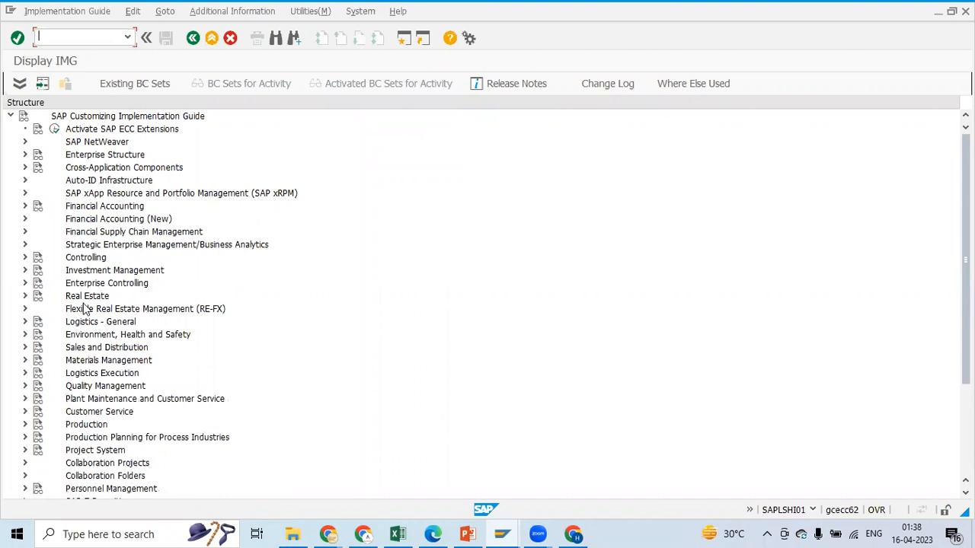
- Expand Enterprise Structure, Definition and Sales and Distribution in the IMG to reach the sales office and sales group activities
click(24, 206)
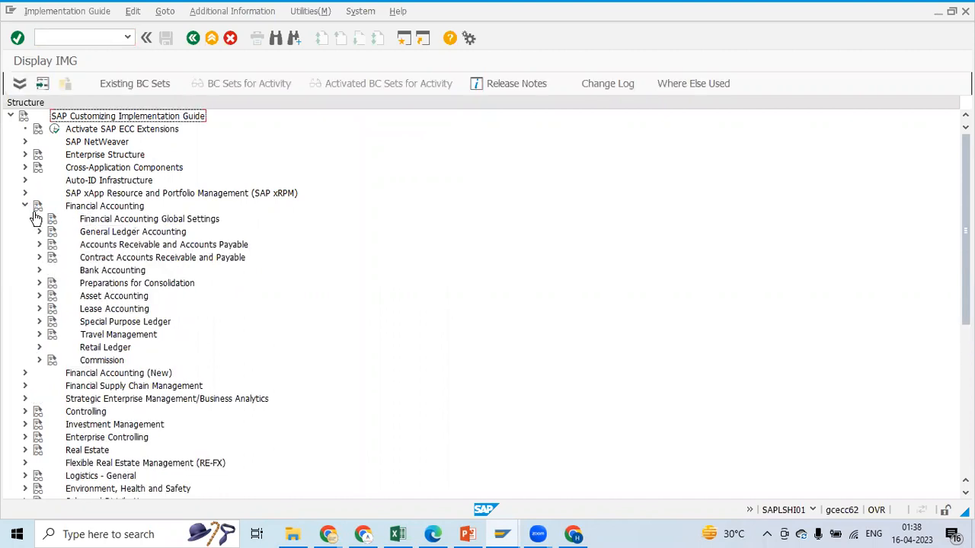
click(24, 206)
click(24, 154)
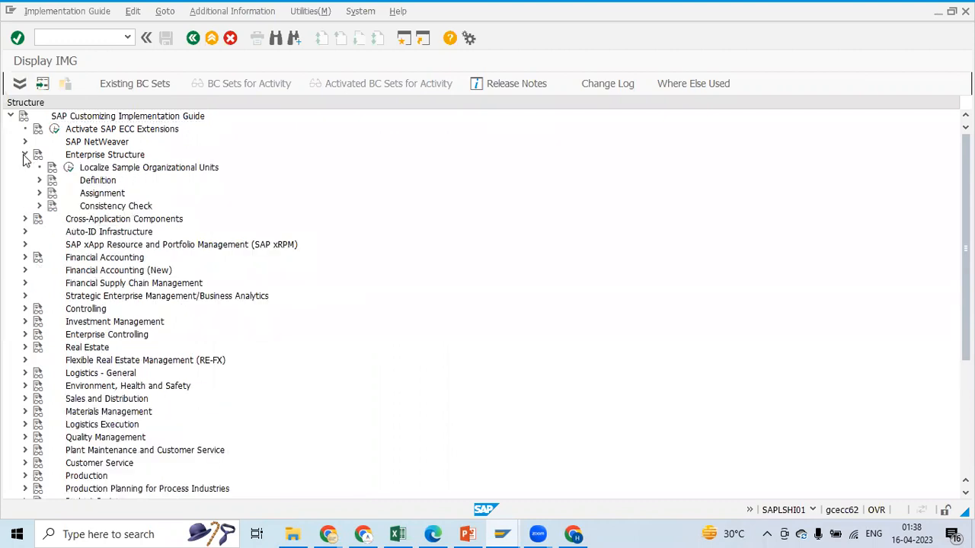
click(39, 180)
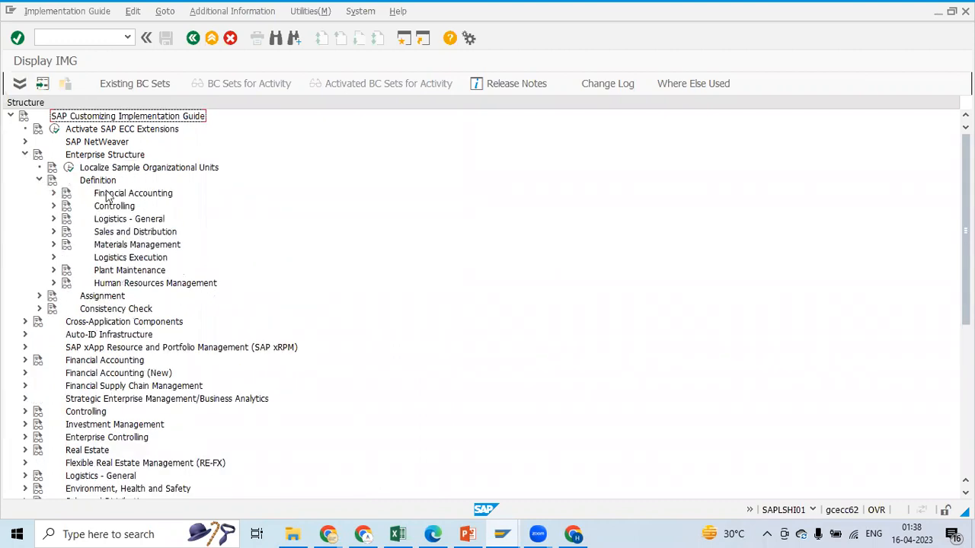
click(53, 232)
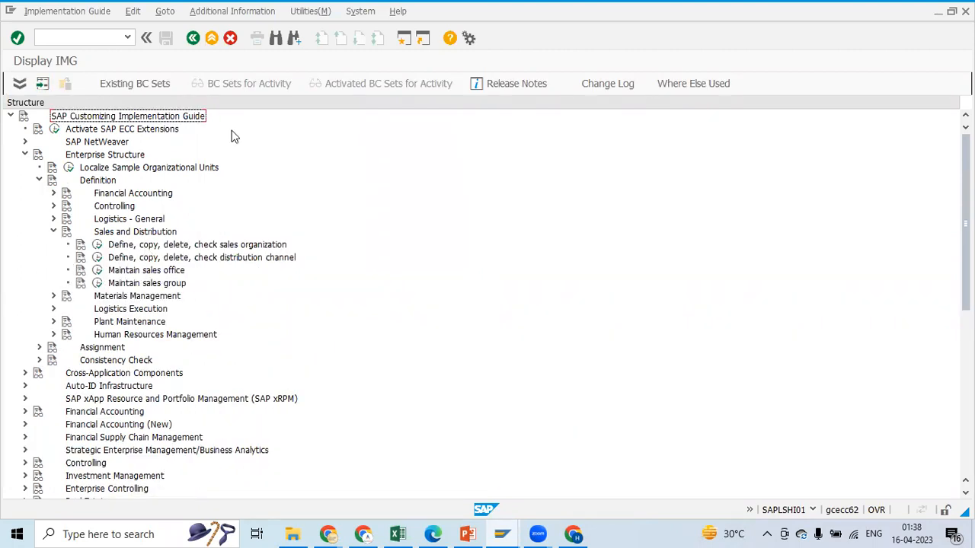
- Show the Attributes display key as additional information beside the IMG activities
click(236, 11)
mouse_move(251, 28)
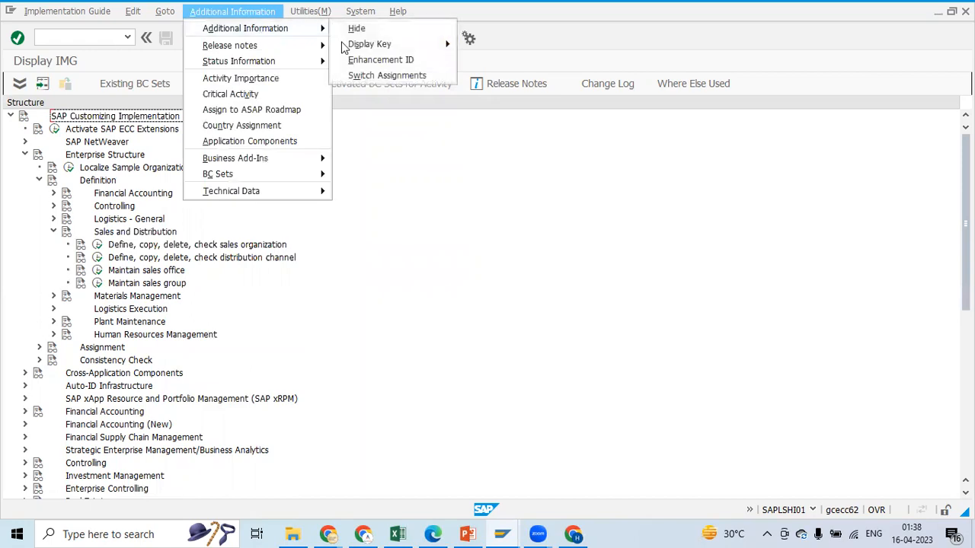
mouse_move(366, 47)
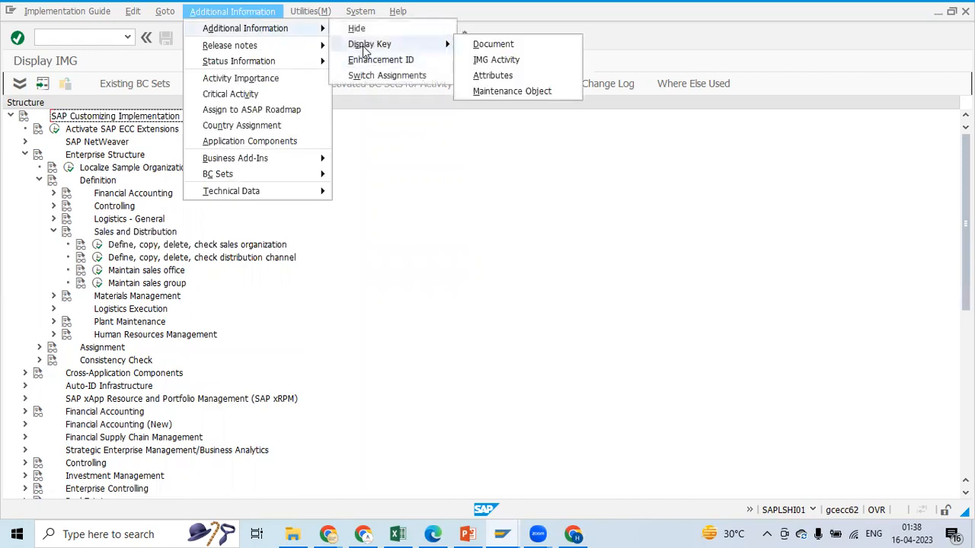
click(502, 79)
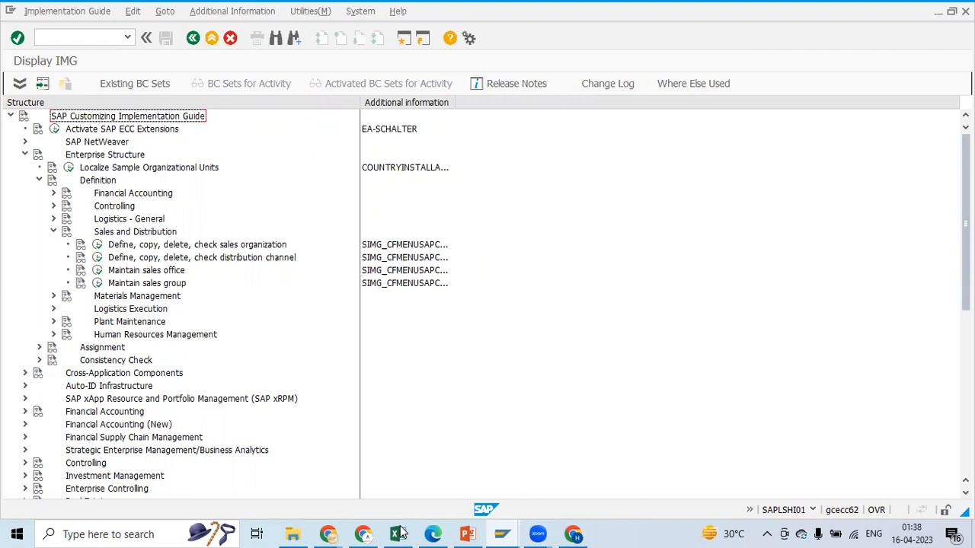
- Switch to the Excel lecture notes and look up the T-code in the Define Sales Office row
key(alt+Tab)
drag(700, 494, 737, 495)
click(455, 318)
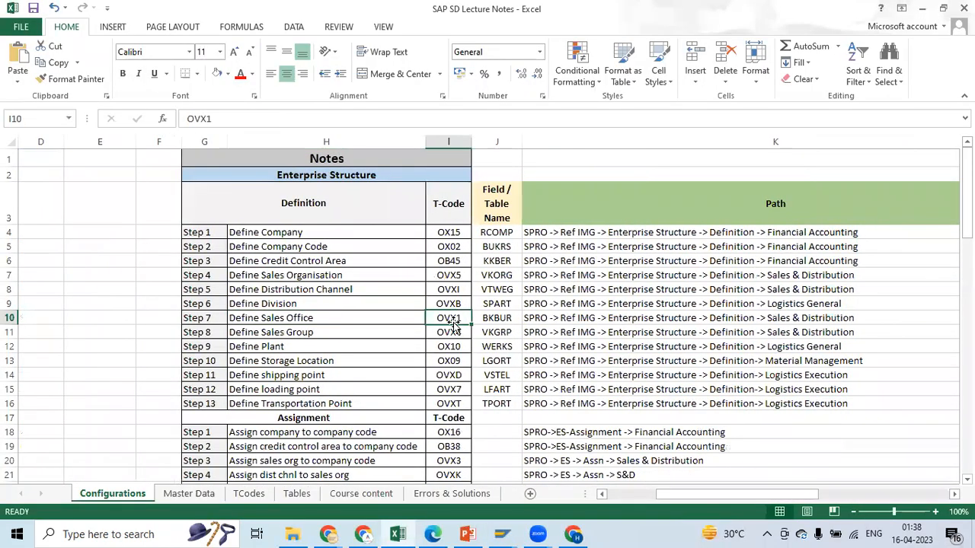
- Check the Define Sales Office row's field name and IMG path, switch to SAP and start new entries under Maintain sales office
click(495, 319)
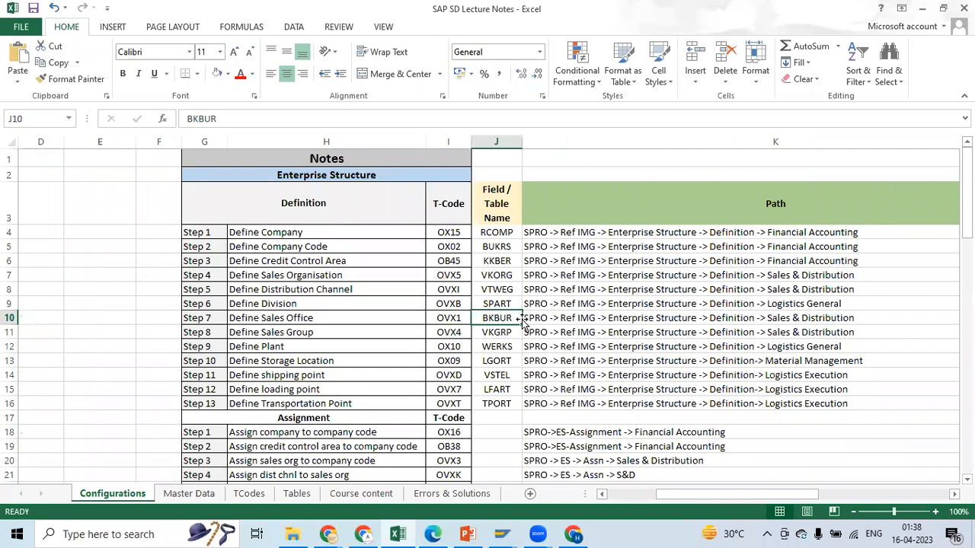
click(585, 321)
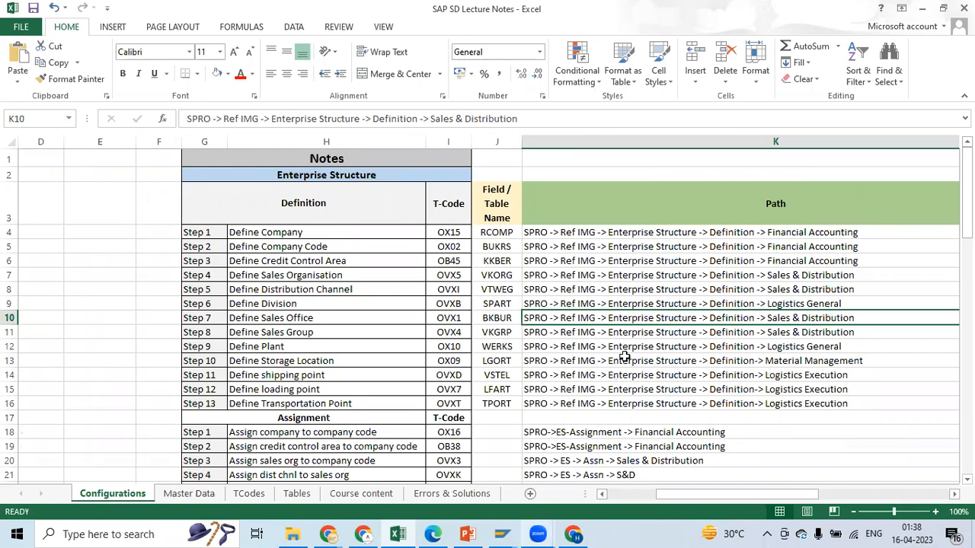
key(alt+Tab)
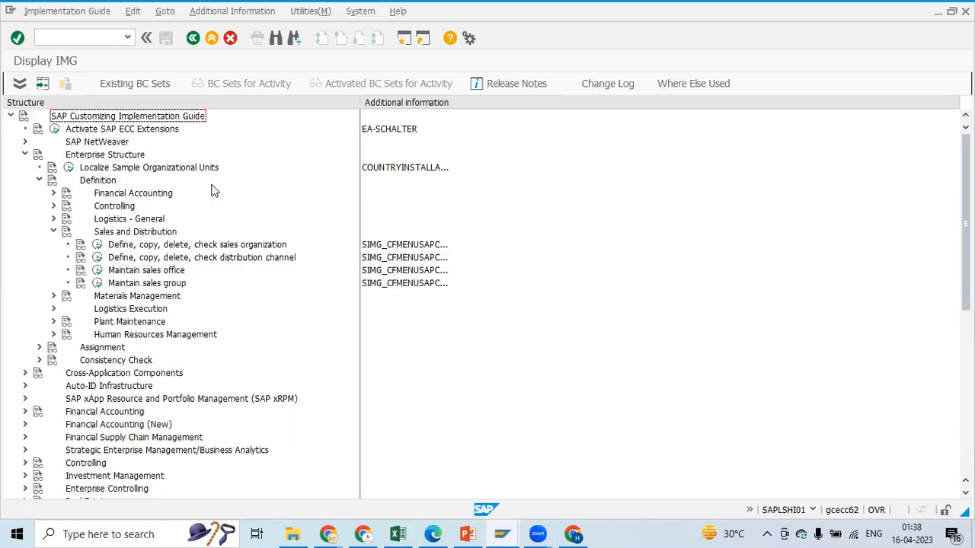
click(98, 270)
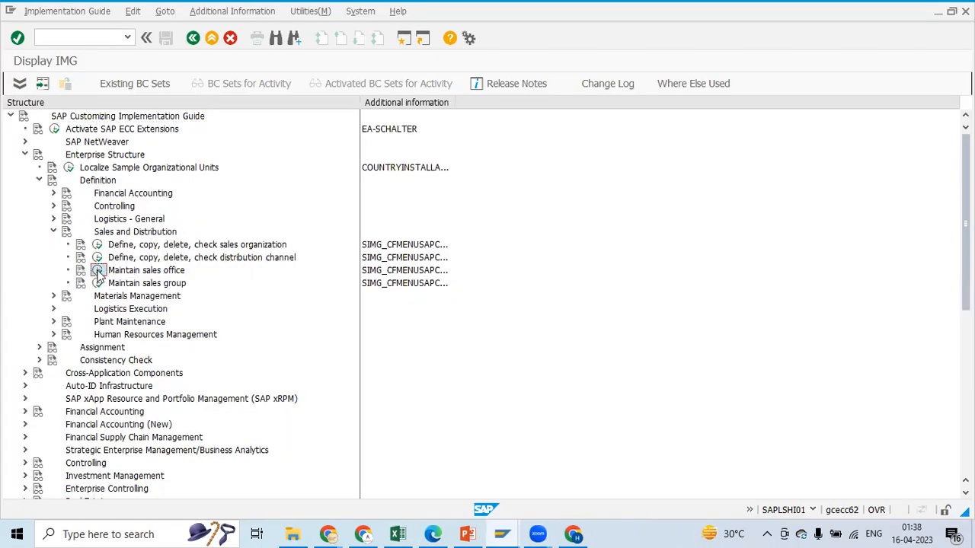
key(F5)
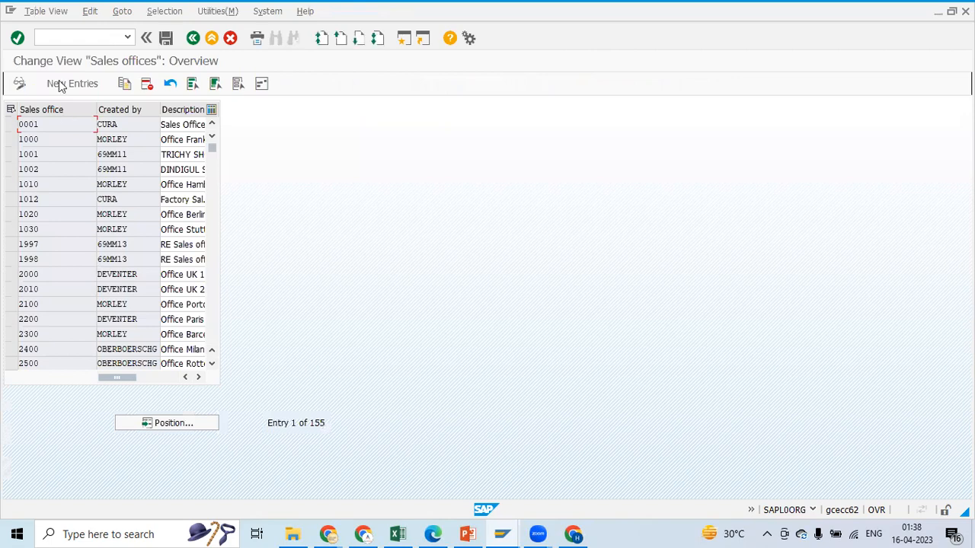
- Switch to the Excel lecture notes and look up the Sales Office code in the Element and Code list
key(alt+Tab)
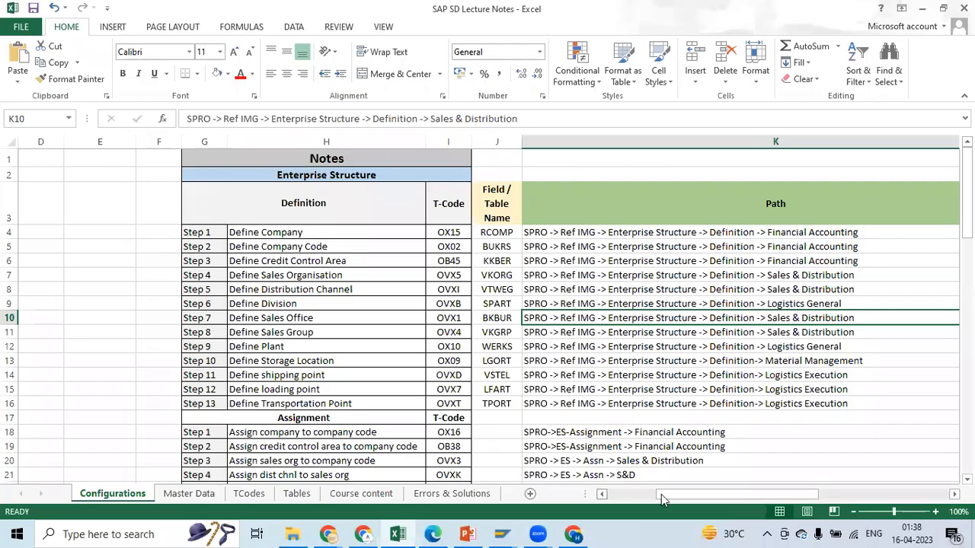
drag(661, 499, 608, 499)
click(76, 274)
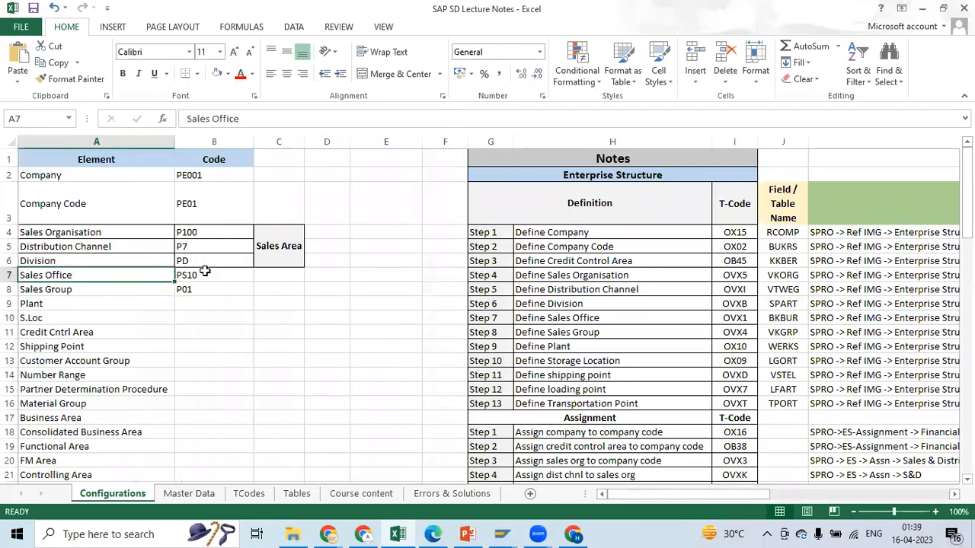
- Back in SAP, enter sales office PS10 with the description PE Sales Office 1
key(alt+Tab)
text(PS10)
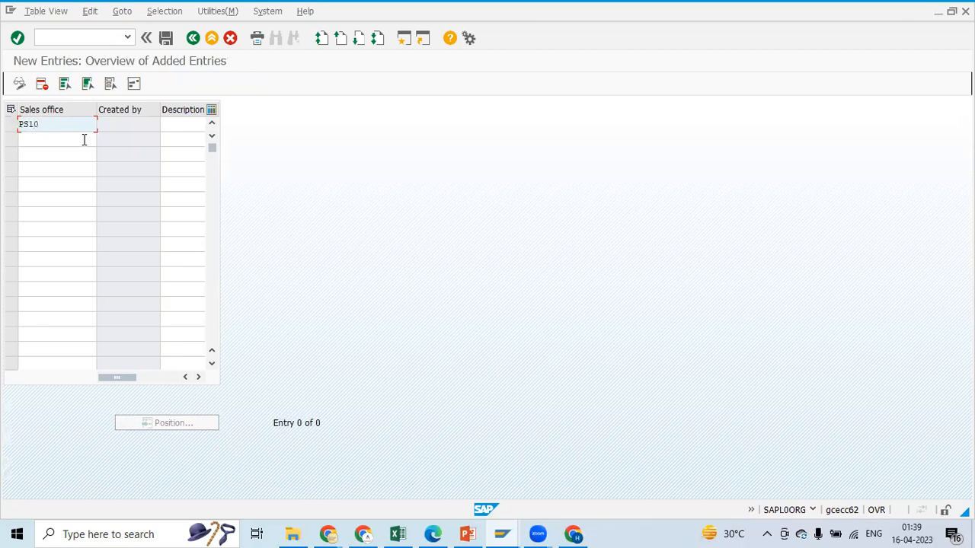
click(170, 125)
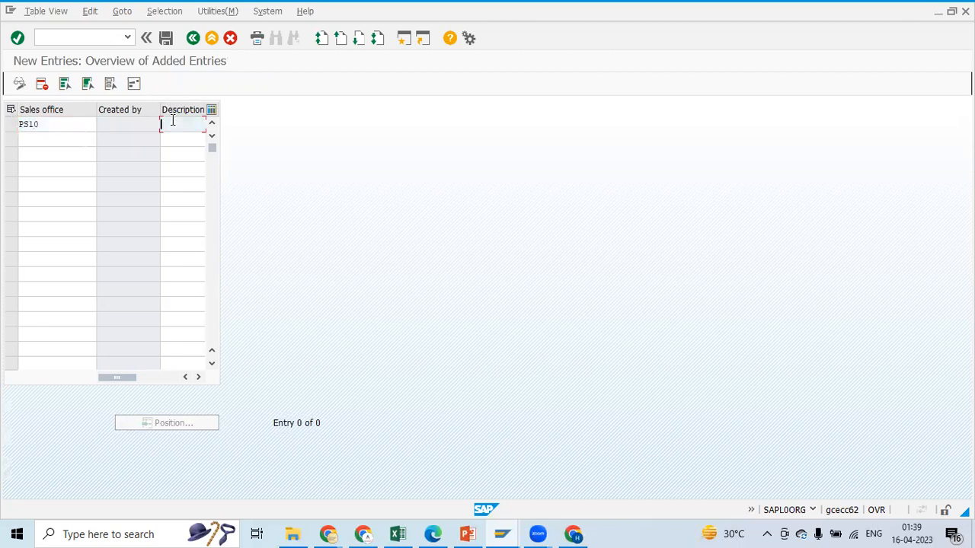
click(197, 377)
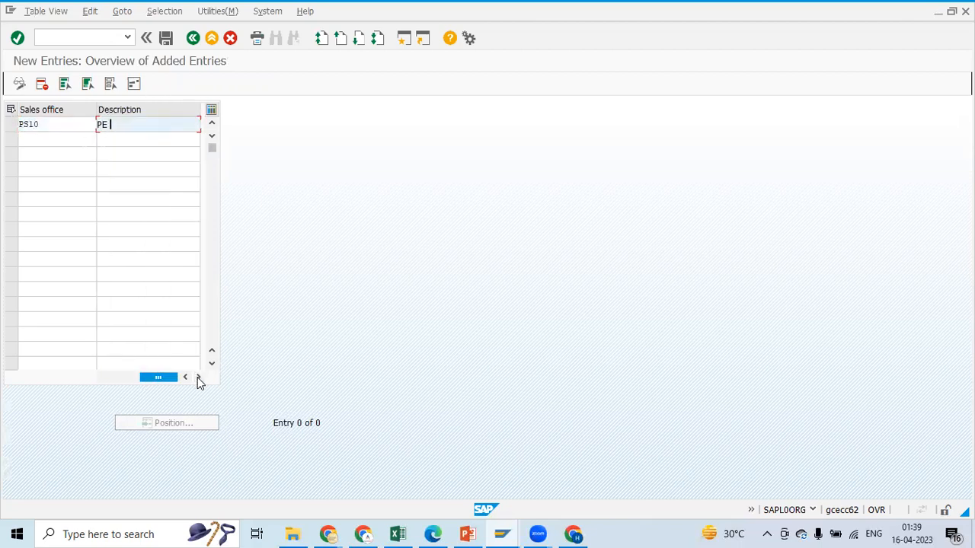
text(PE Sales Off)
key(BackSpace)
key(BackSpace)
text(e 1)
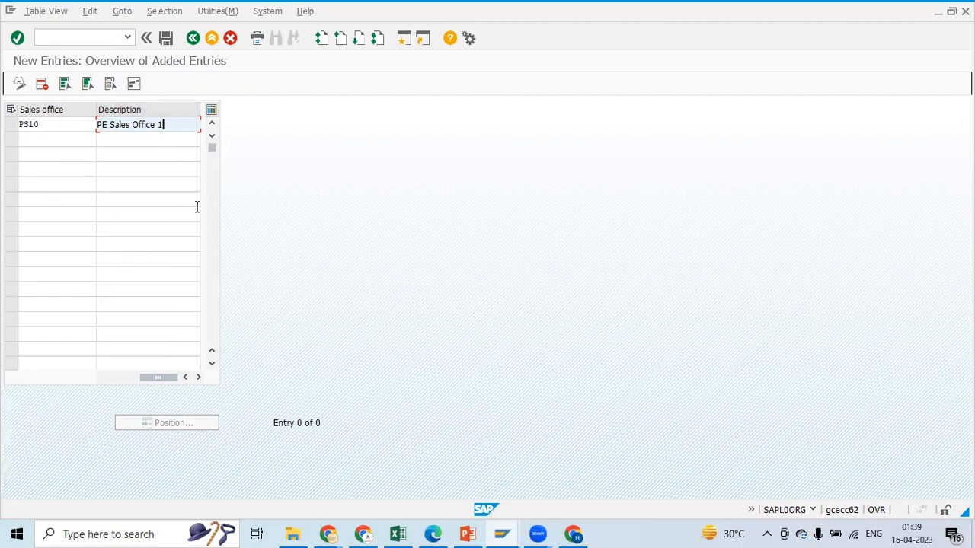
- Save the new sales office and set the title in its address form to Company
click(168, 42)
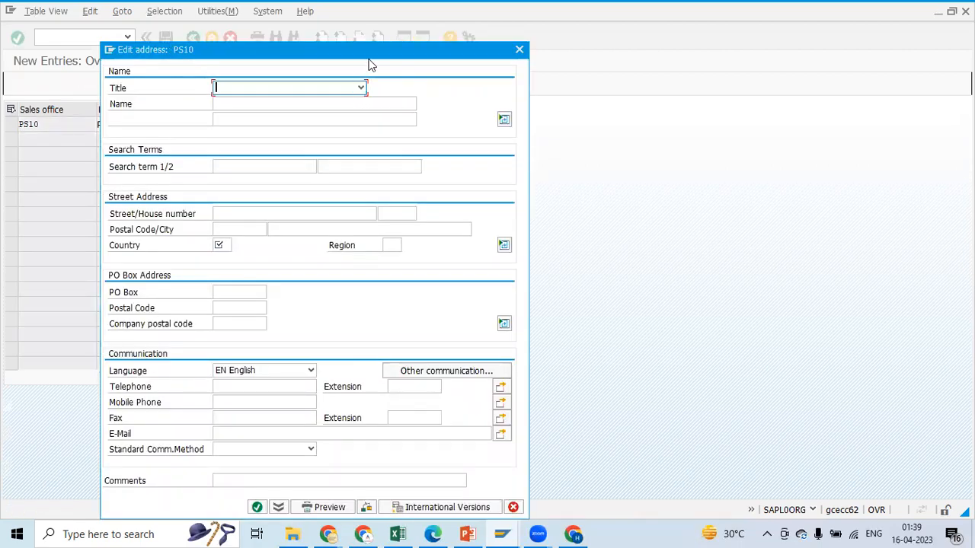
drag(371, 60, 409, 59)
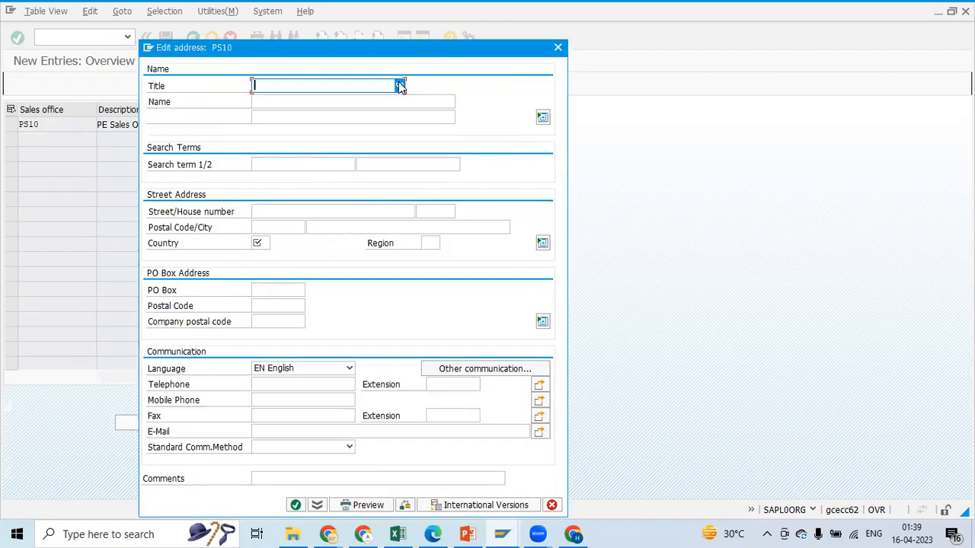
click(398, 85)
click(301, 100)
- Set the address name to PE Sales Office 1 and the first search term to PE
click(283, 100)
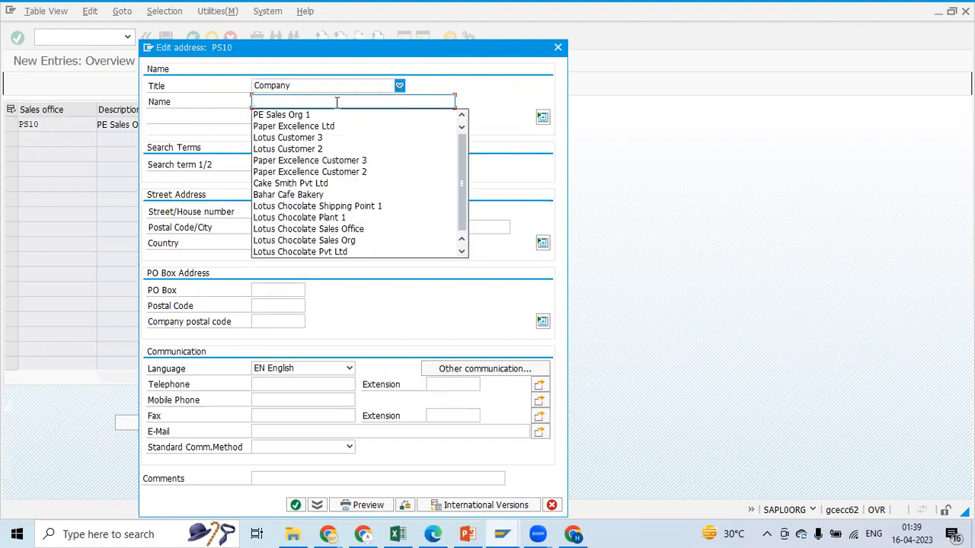
click(301, 114)
key(BackSpace)
key(BackSpace)
key(BackSpace)
key(BackSpace)
key(BackSpace)
key(BackSpace)
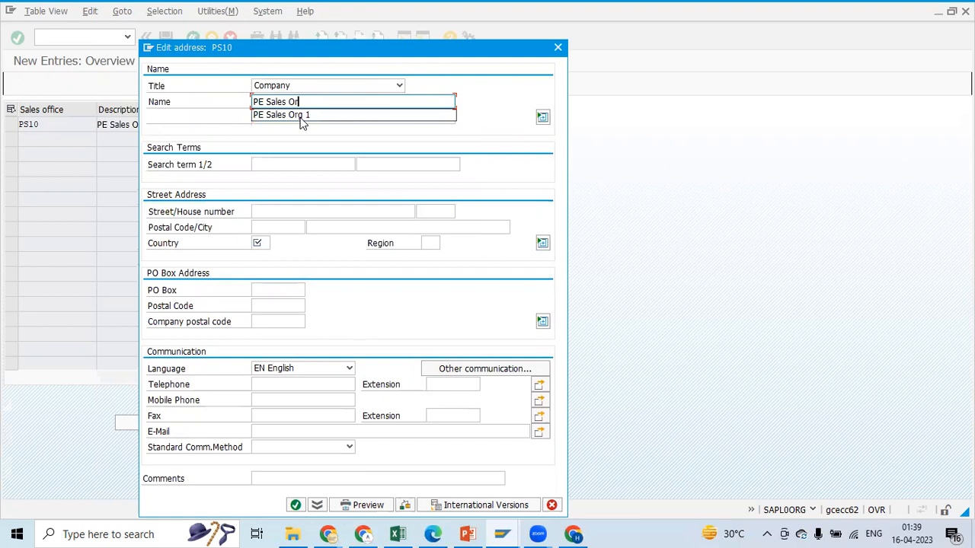
text(Office)
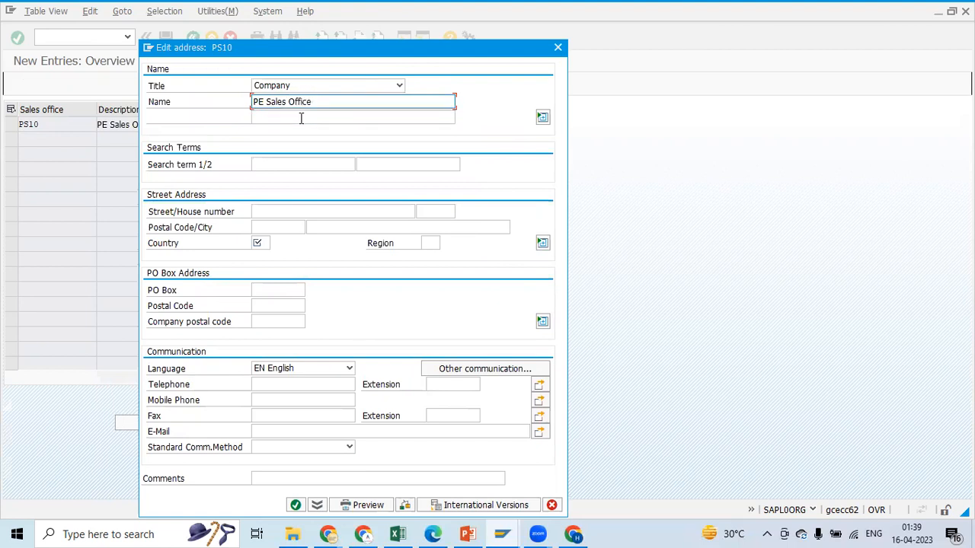
text( 1)
click(291, 163)
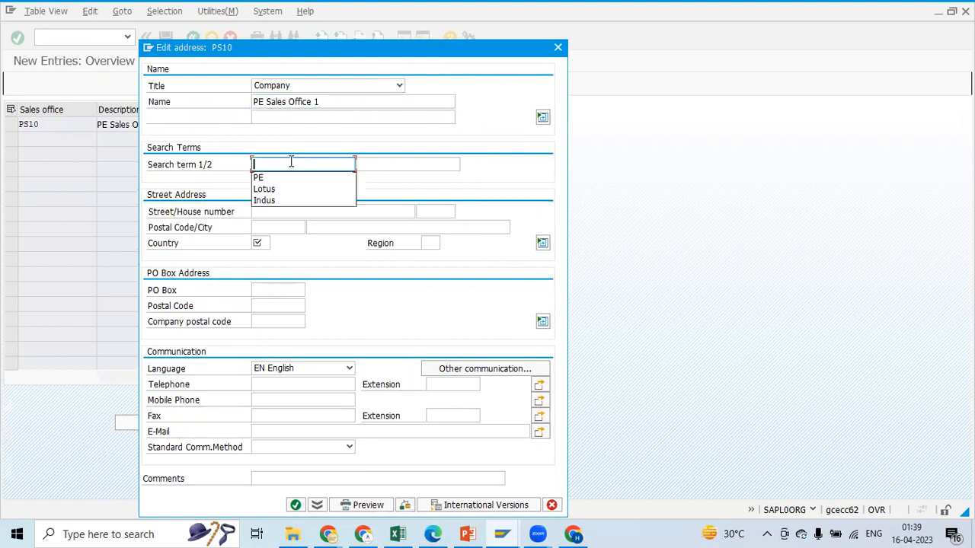
click(284, 181)
- Fill in the sales office's street, house number, postal code and city in the street address
click(274, 210)
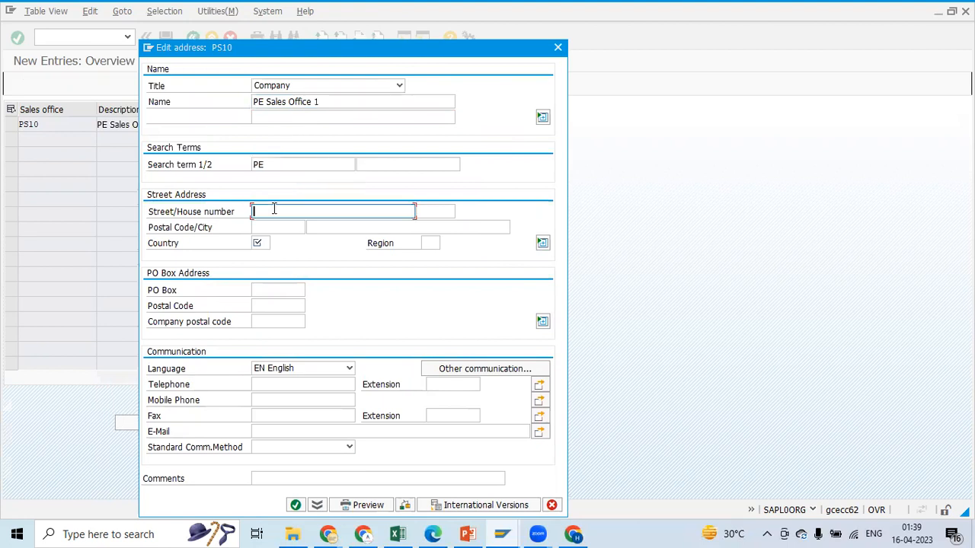
text(106)
key(Tab)
text(106)
key(Tab)
key(BackSpace)
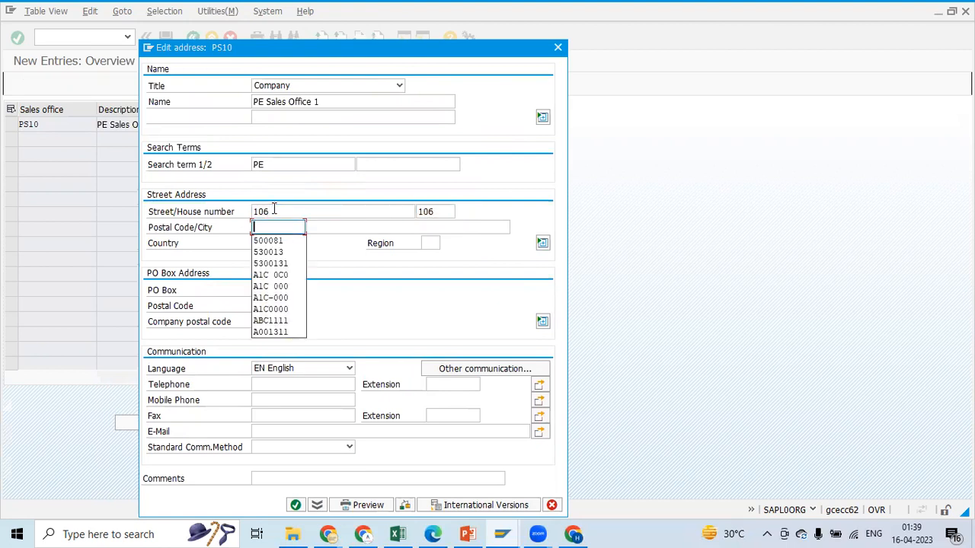
click(272, 241)
click(326, 228)
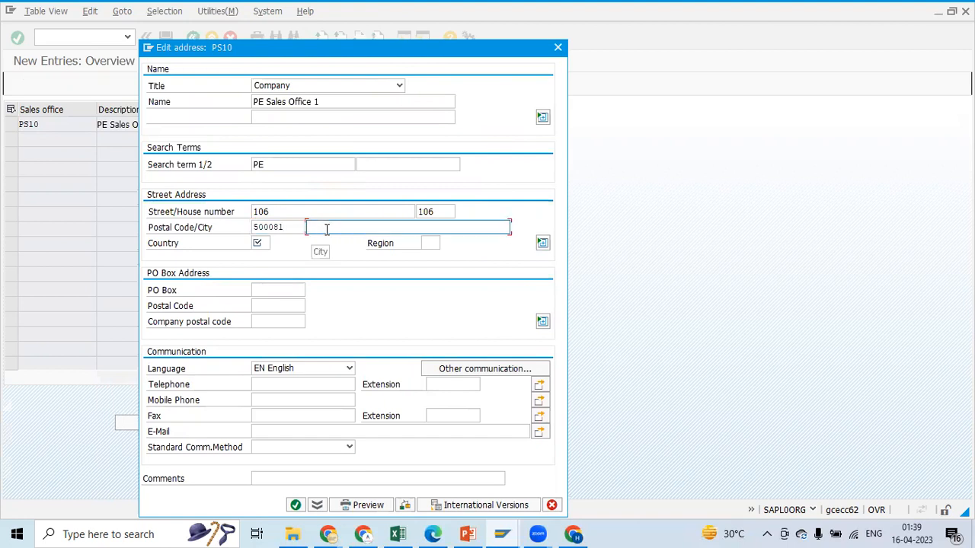
key(BackSpace)
click(328, 237)
- Set the sales office's country to IN and the region to 01
click(261, 243)
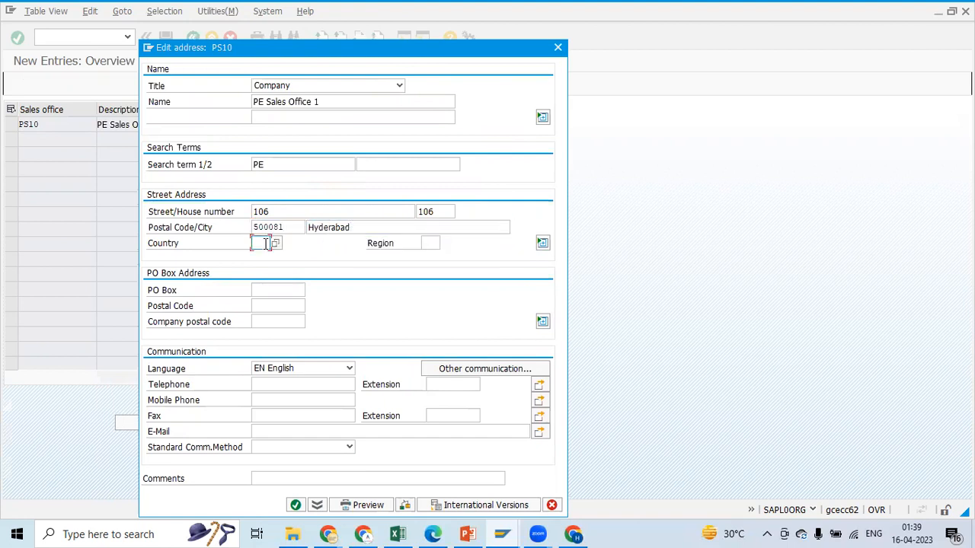
key(BackSpace)
click(262, 254)
click(431, 244)
key(BackSpace)
click(428, 256)
- Fill in the PO box and its postal code in the PO Box Address section
click(266, 290)
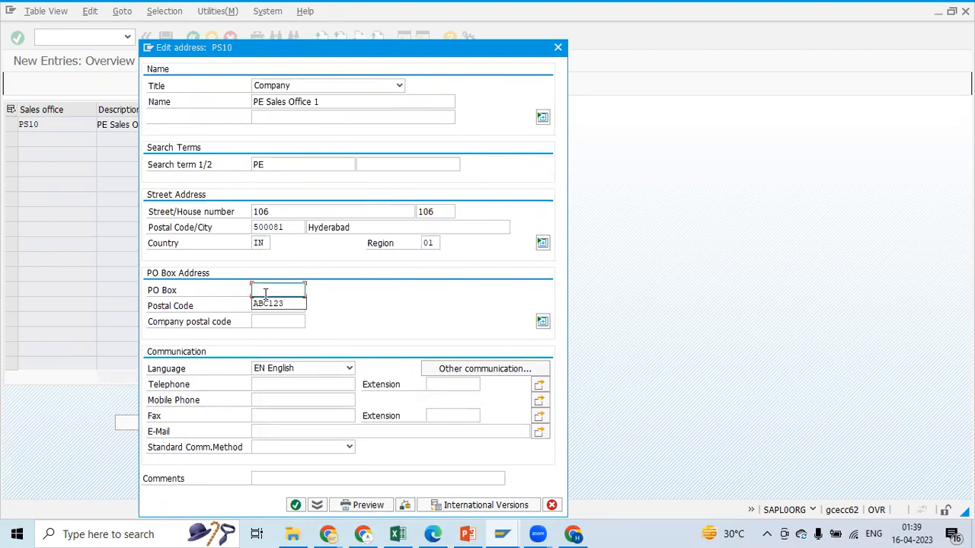
click(268, 303)
click(269, 306)
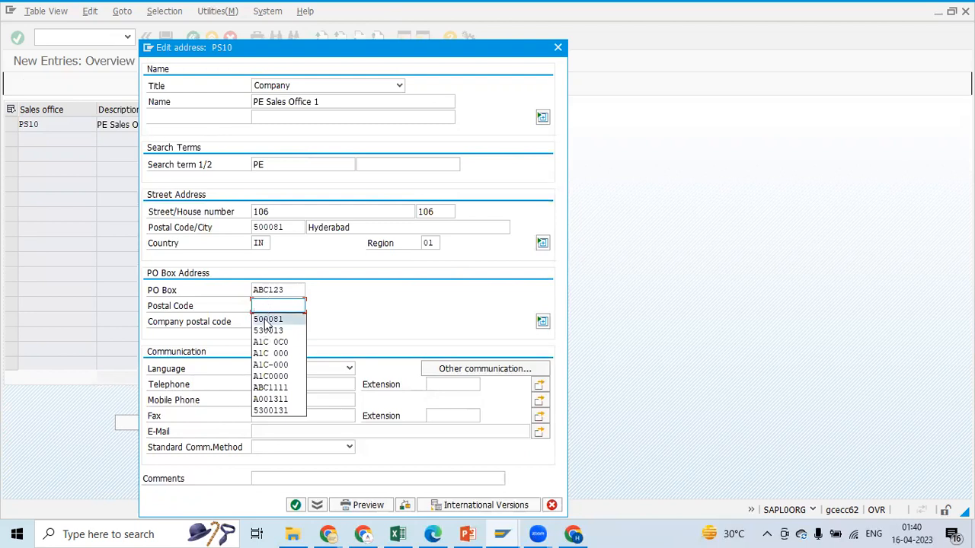
click(267, 321)
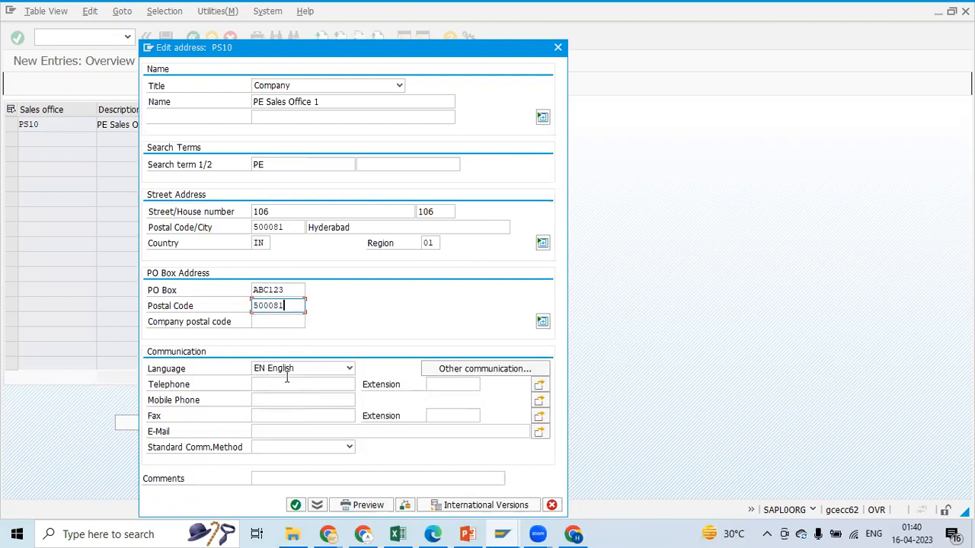
- Confirm the address, save the sales office under the PE Enterprise Structure (Def) customizing request and return to the IMG
key(Return)
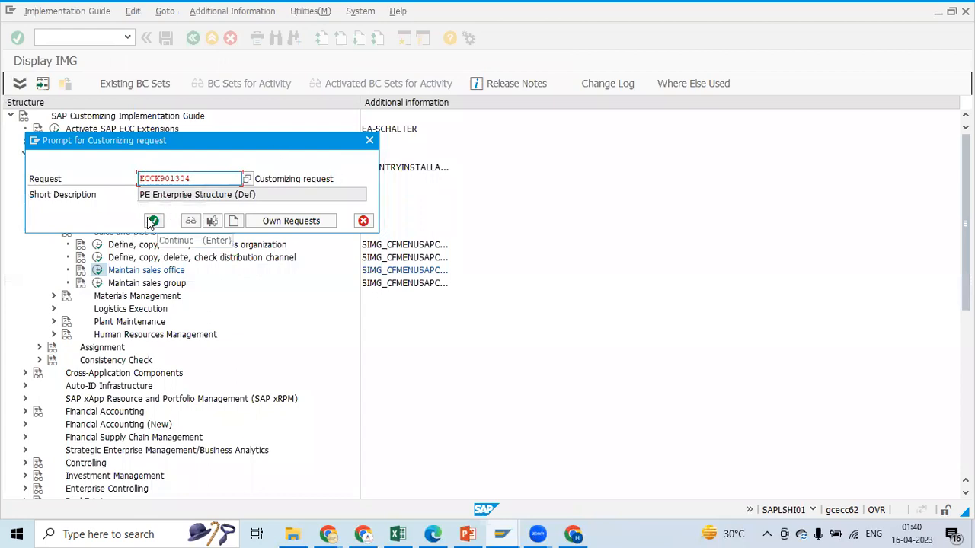
click(153, 221)
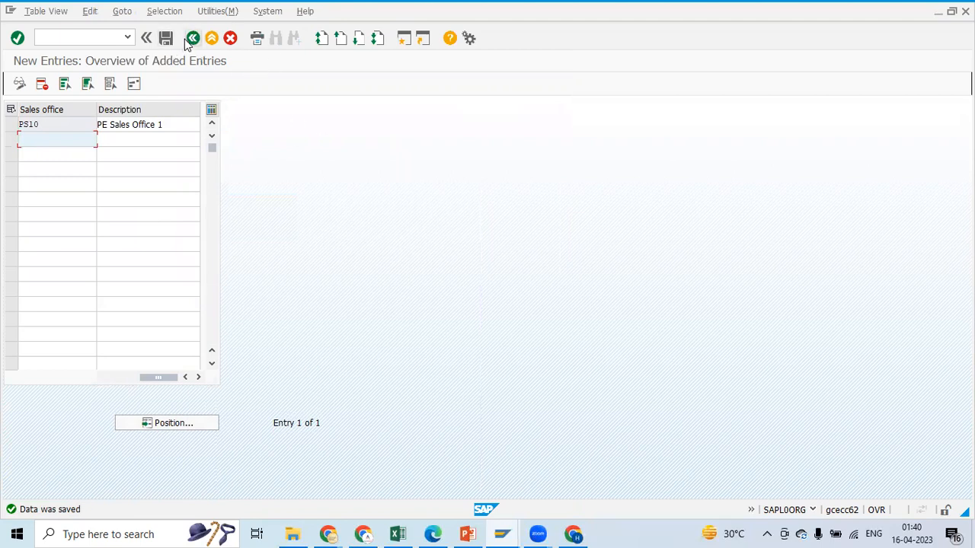
click(194, 39)
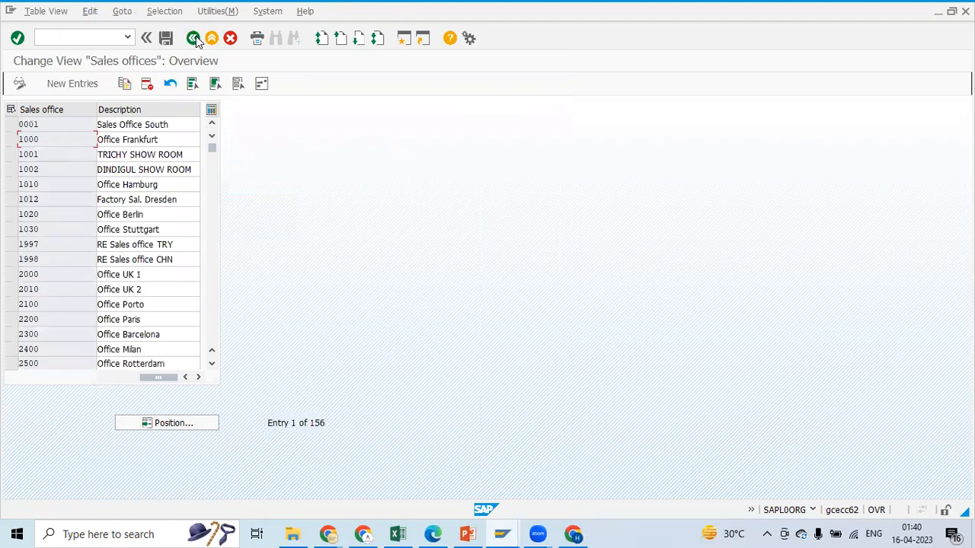
click(194, 39)
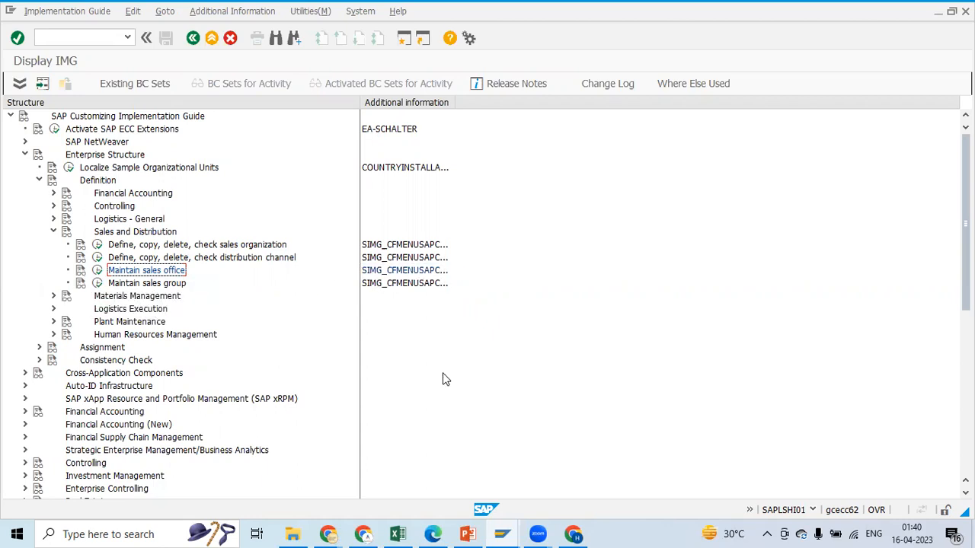
- Switch to the PowerPoint Enterprise Structure Definitions slide and examine the Sales Group definition and its VKGRP field name, comparing with the SAP IMG
click(468, 533)
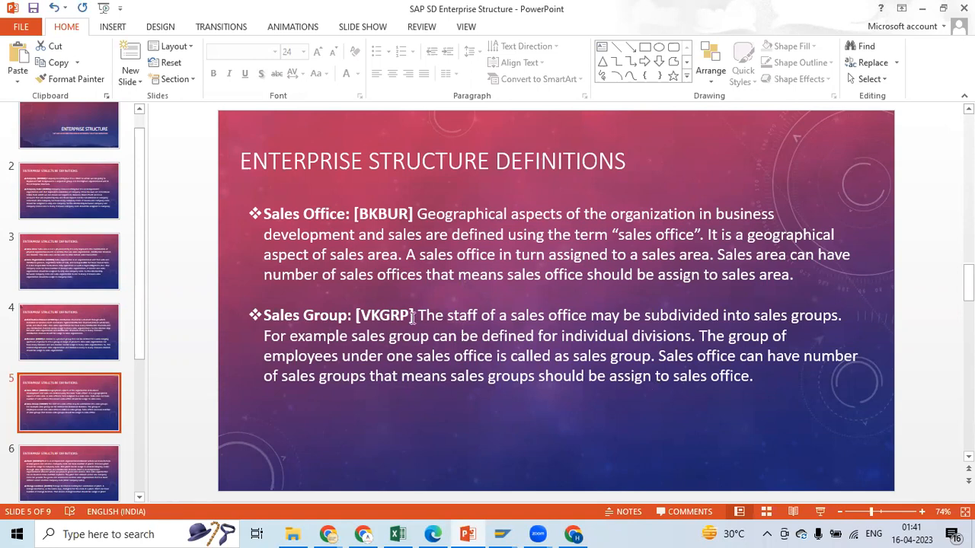
drag(361, 316, 406, 325)
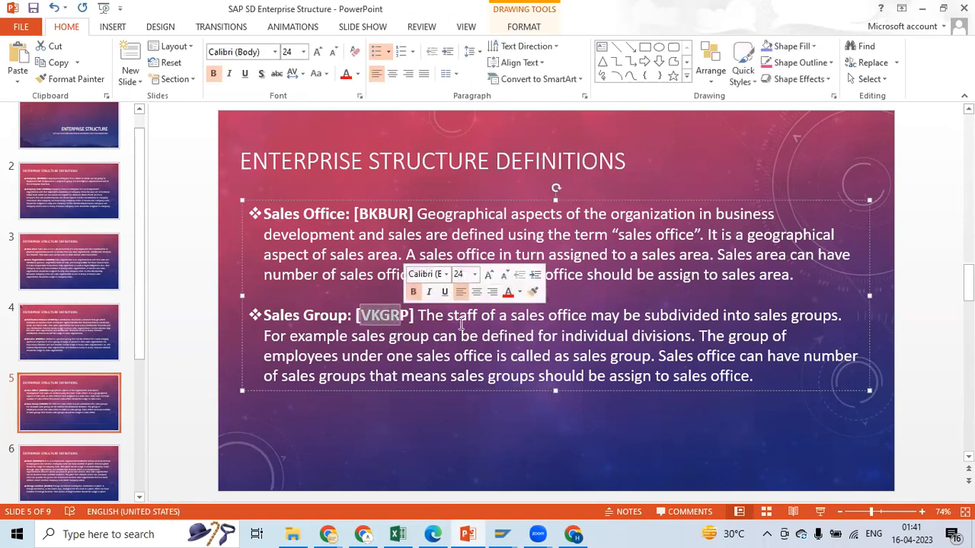
click(404, 320)
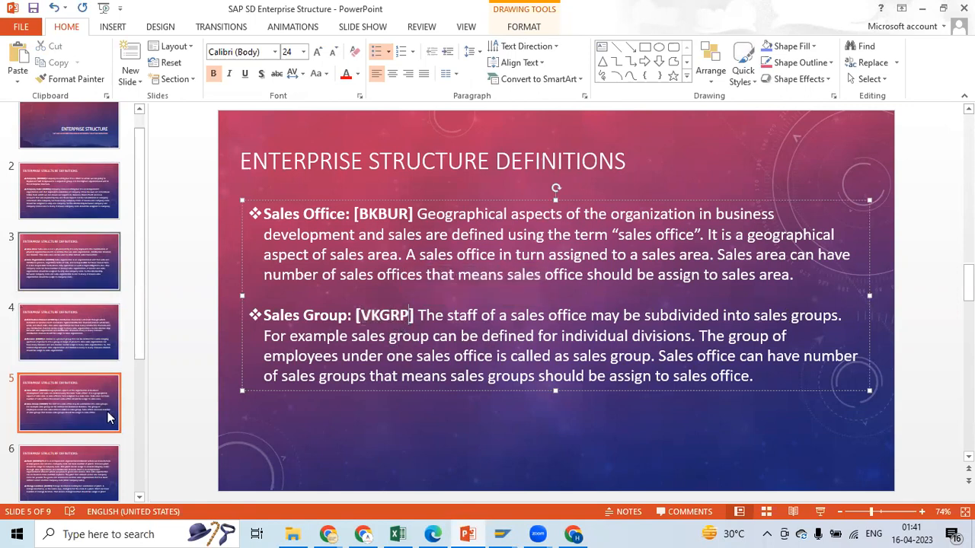
key(alt+Tab)
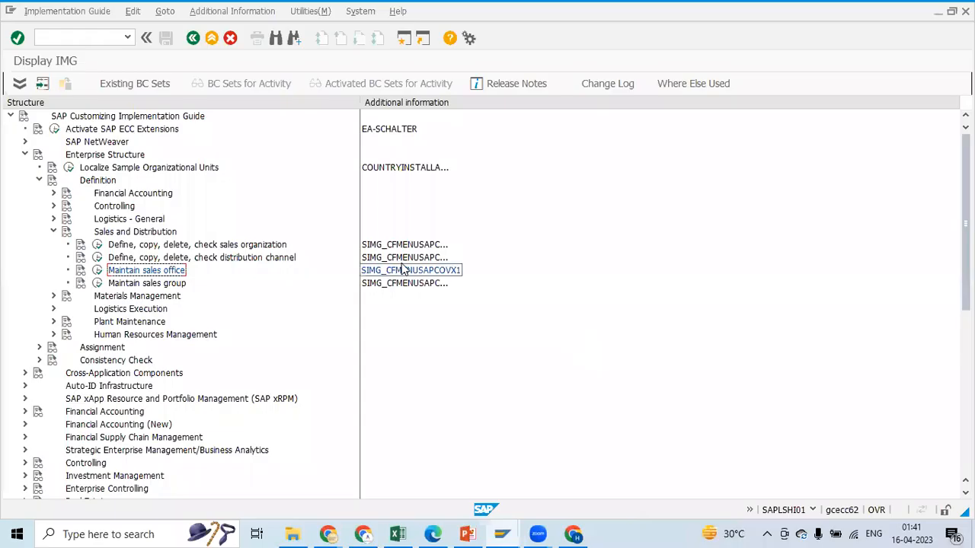
key(alt+Tab)
drag(365, 319, 402, 318)
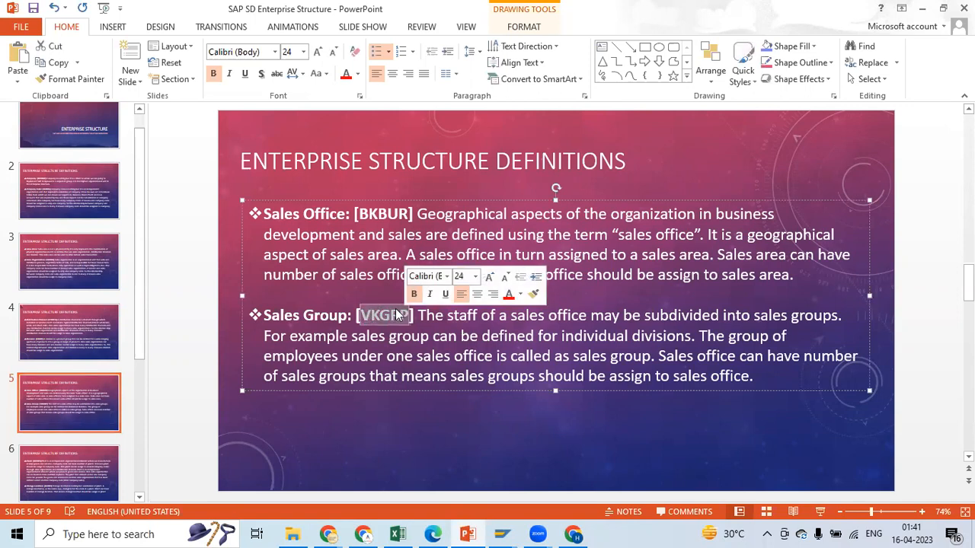
click(460, 336)
key(alt+Tab)
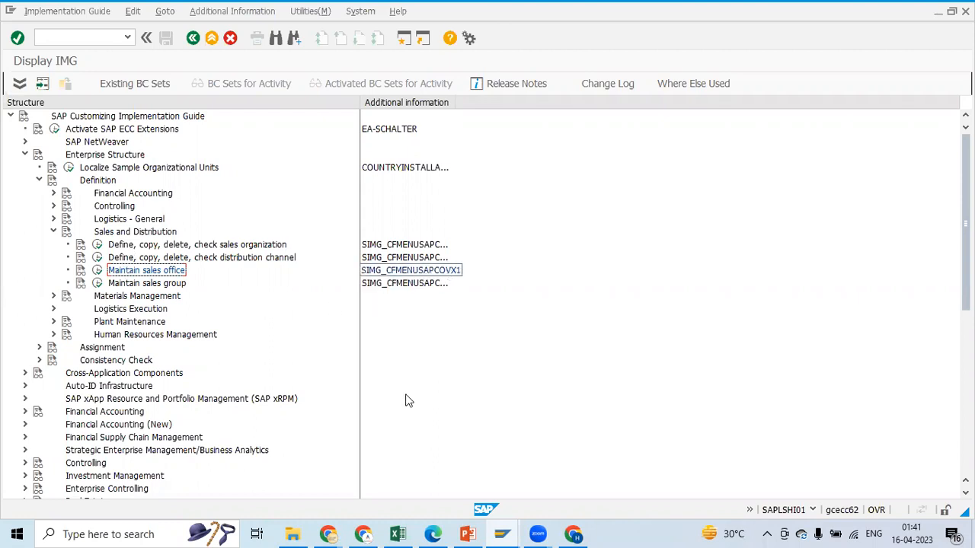
key(alt+Tab)
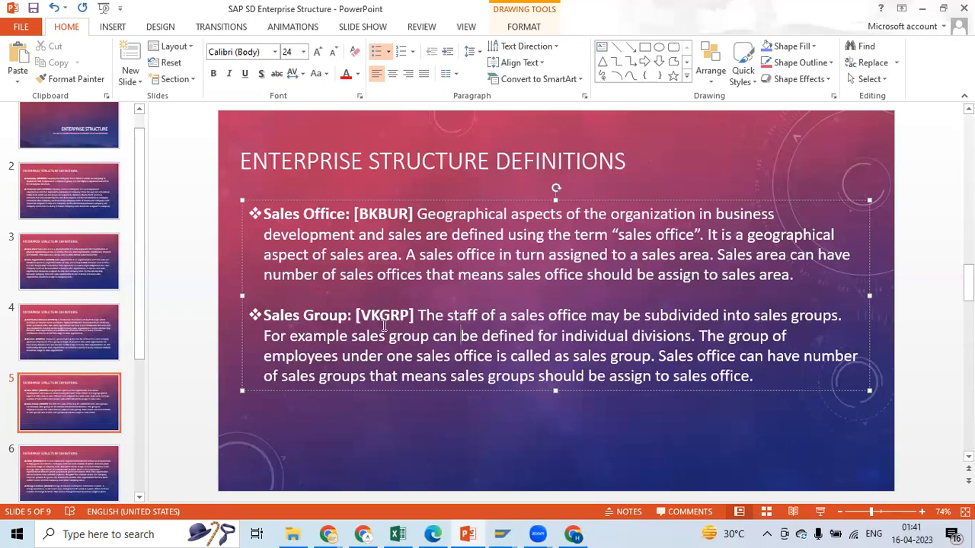
- Switch to the SAP IMG and start new entries in the Maintain sales group activity
key(alt+Tab)
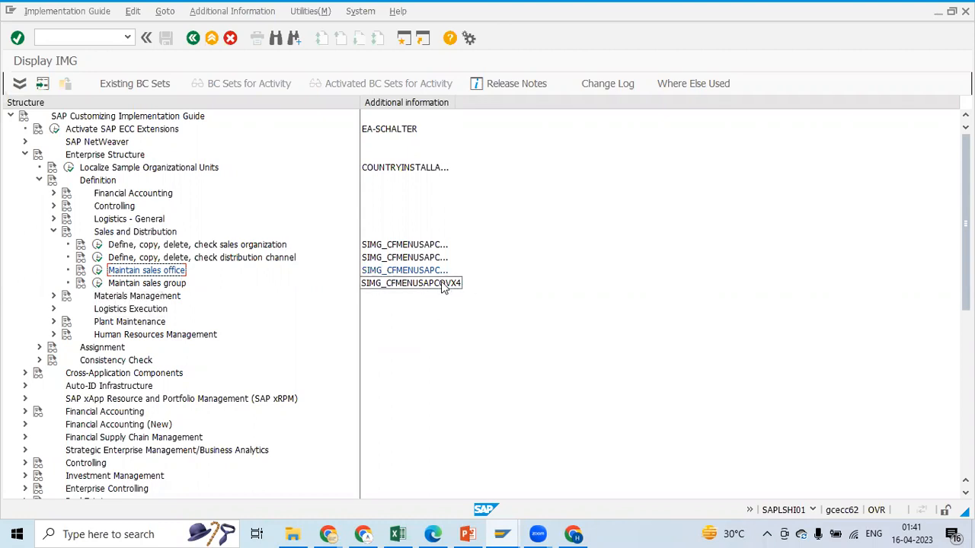
click(97, 282)
click(76, 84)
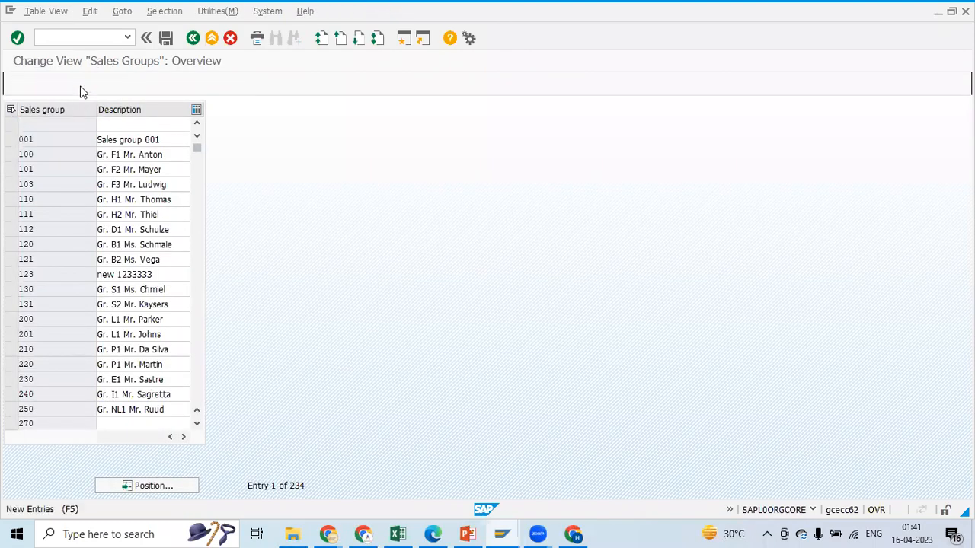
- Look up the Sales Group code in the Excel lecture notes and enter P01 as the new sales group in SAP
key(alt+Tab)
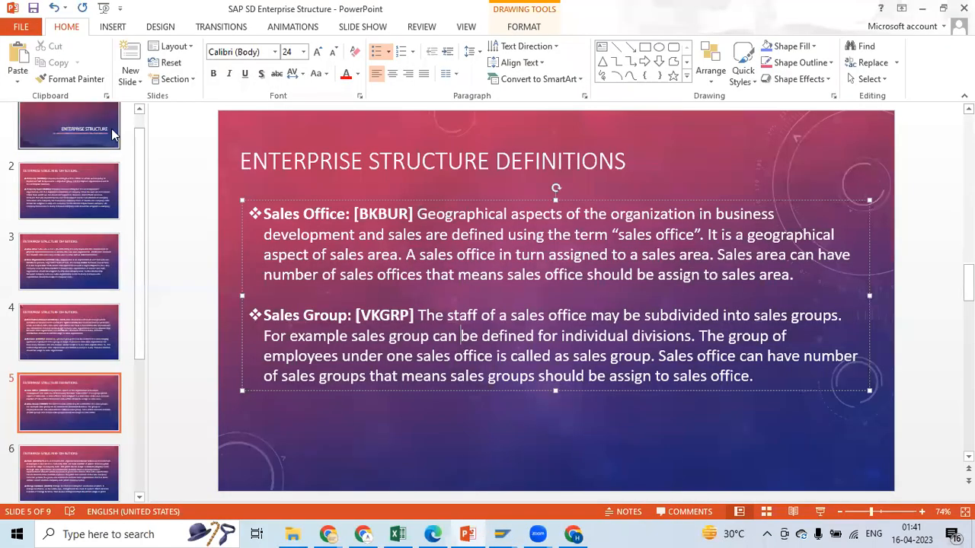
key(alt+Tab)
key(alt+Tab)
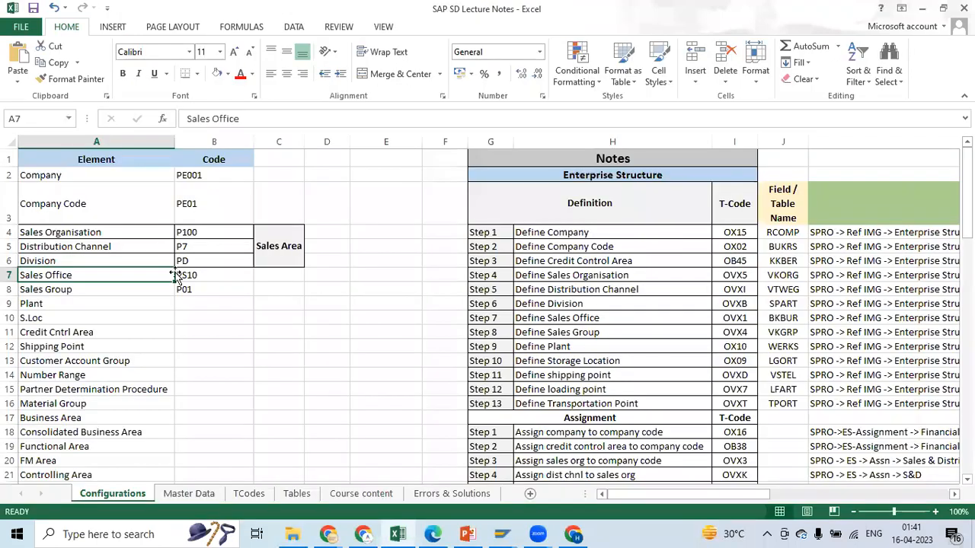
click(214, 291)
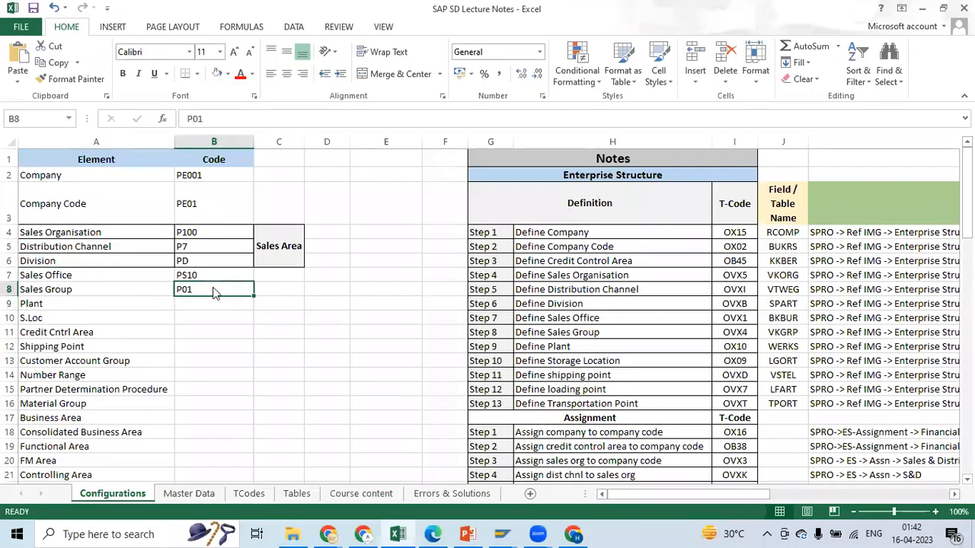
key(alt+Tab)
key(alt+Tab)
key(alt+Tab)
key(alt+Tab)
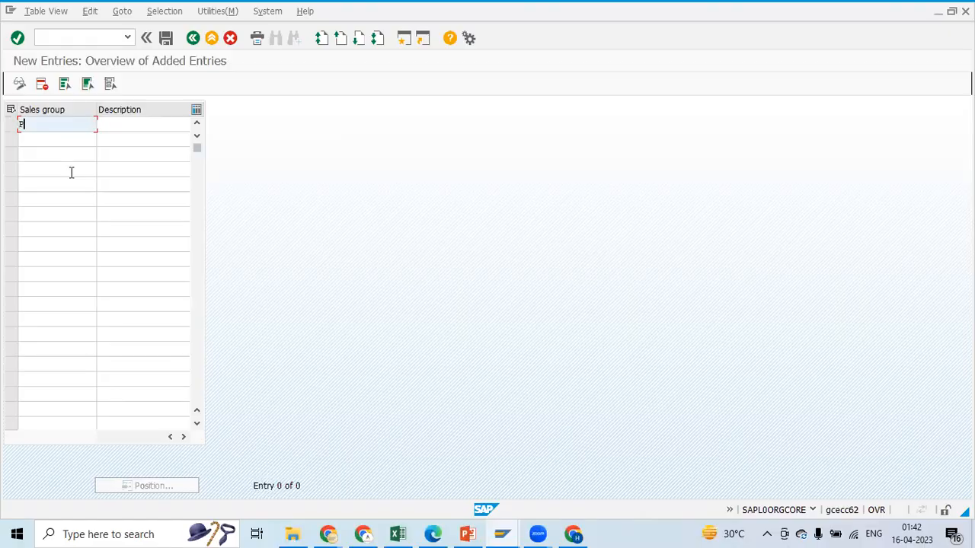
key(Tab)
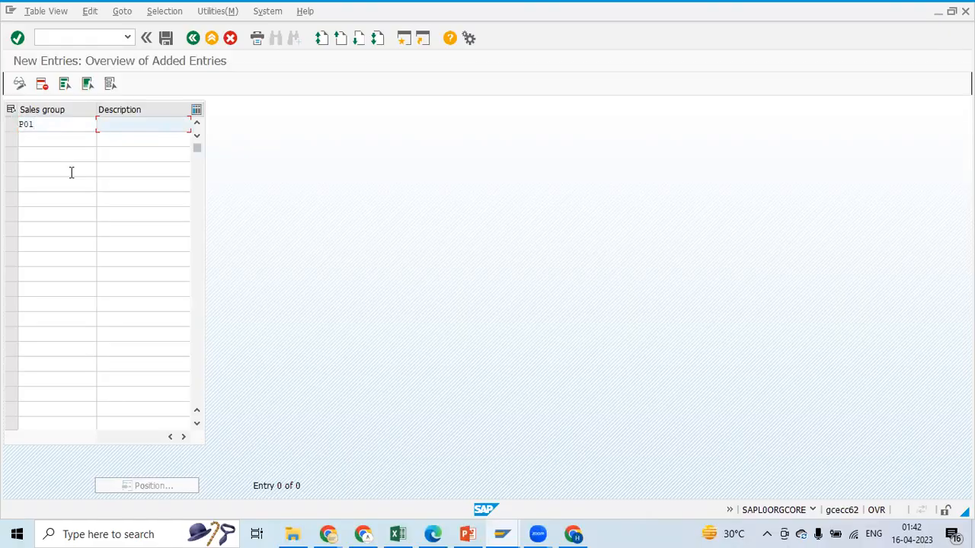
- Clear and re-enter the sales group code P01, and compare it with the sales office code in the Excel notes
click(36, 124)
drag(35, 124, 18, 125)
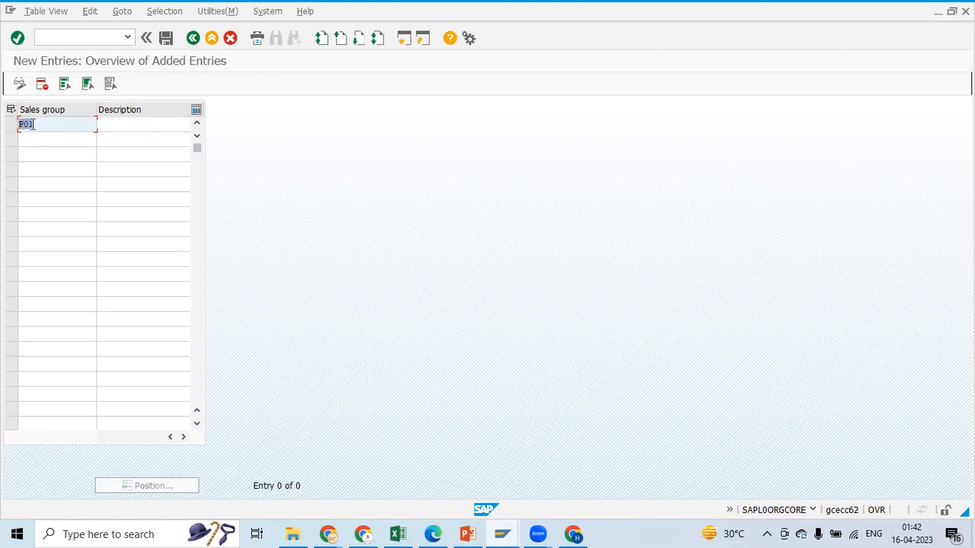
click(35, 124)
key(BackSpace)
key(BackSpace)
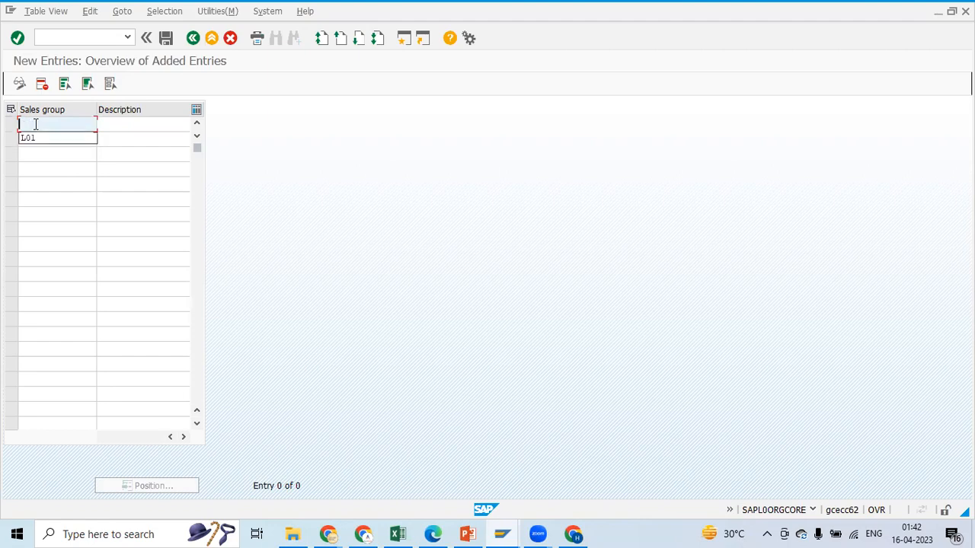
text(p01)
key(BackSpace)
key(BackSpace)
key(BackSpace)
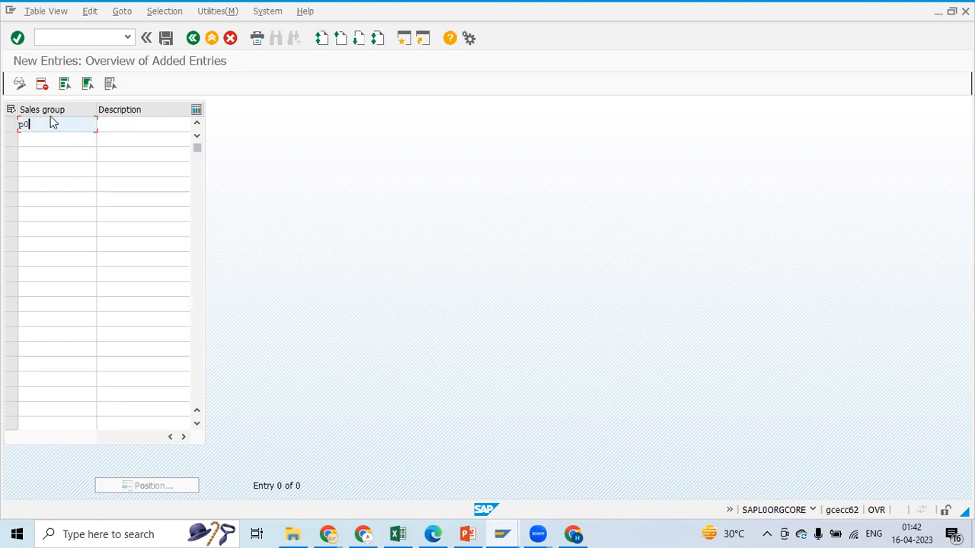
text(P)
key(alt+Tab)
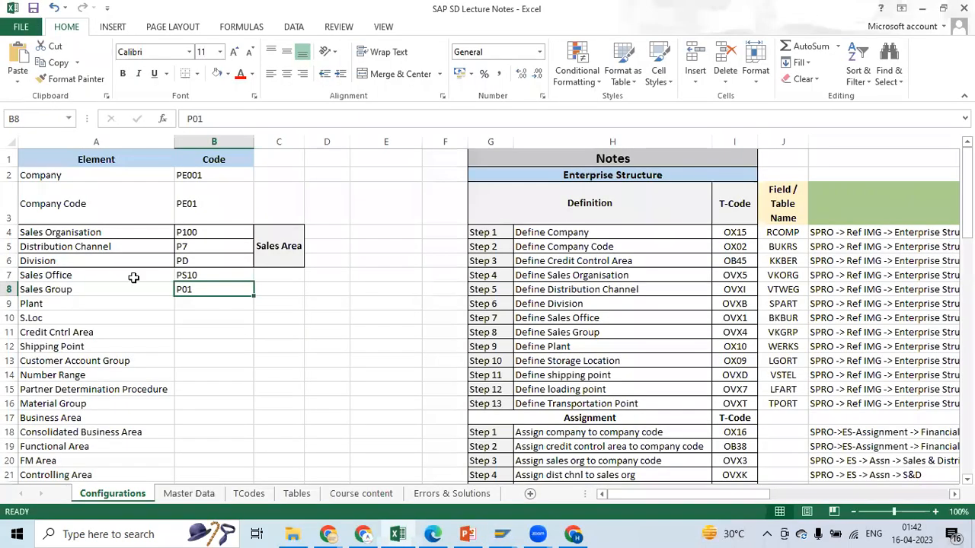
click(72, 275)
click(209, 275)
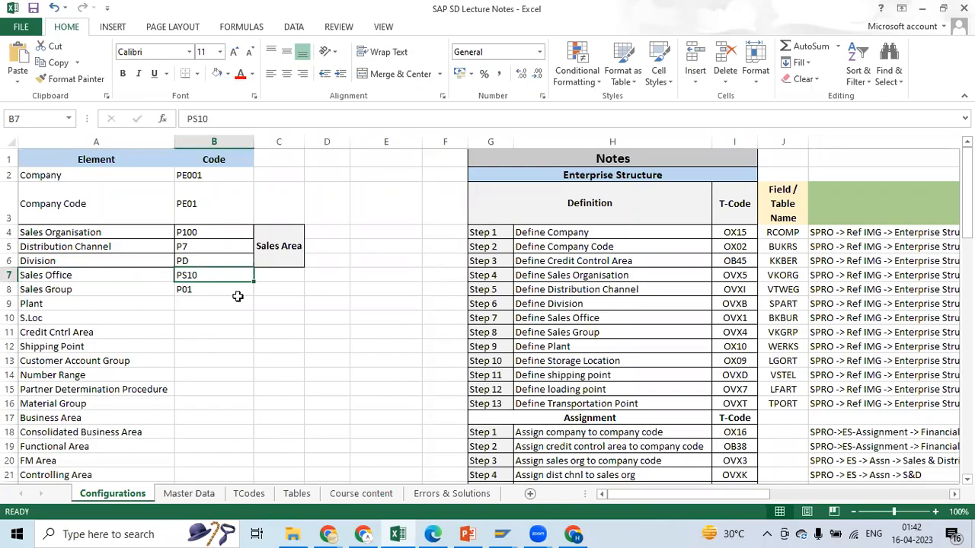
key(alt+Tab)
- Describe sales group P01 as PE Sales Grp 1 and save it under the PE Enterprise Structure (Def) customizing request
click(125, 124)
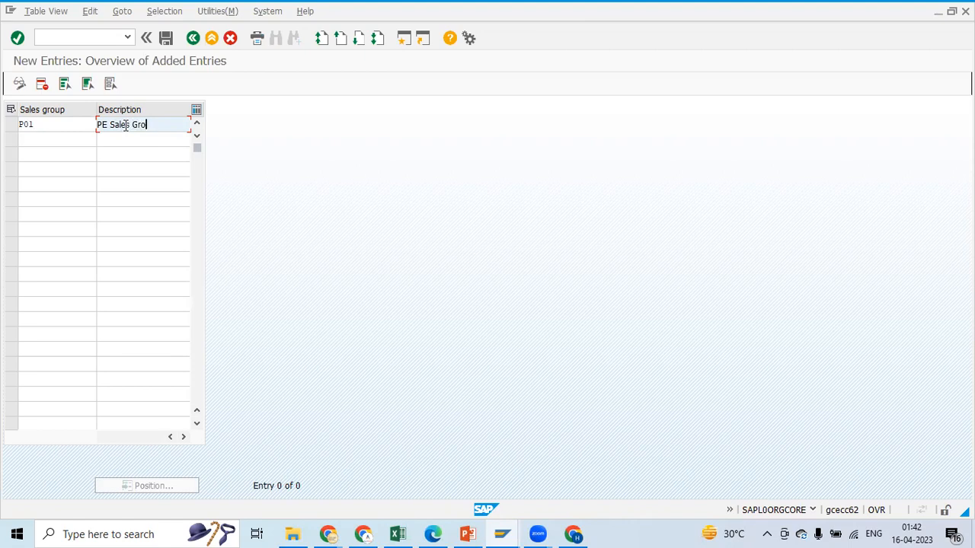
key(BackSpace)
key(BackSpace)
text(p 1)
click(166, 38)
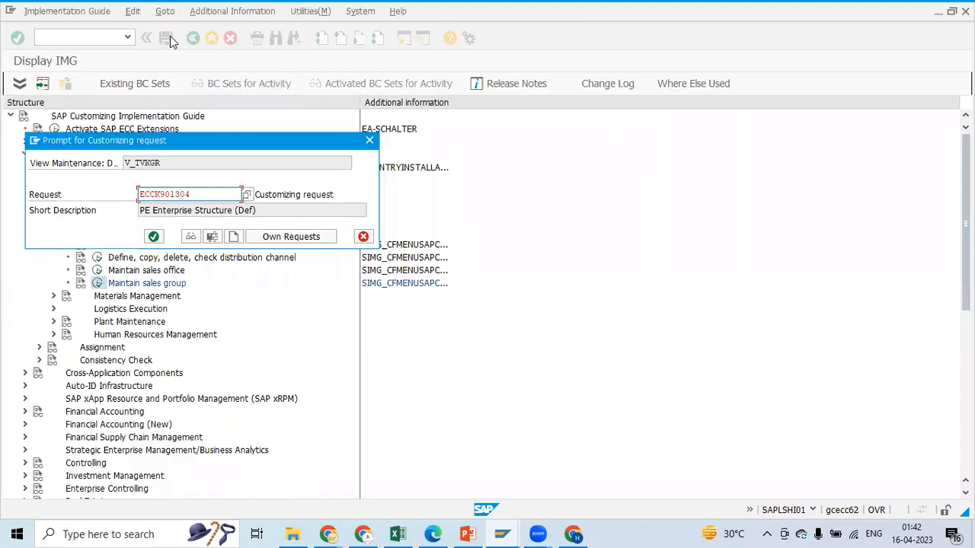
click(155, 237)
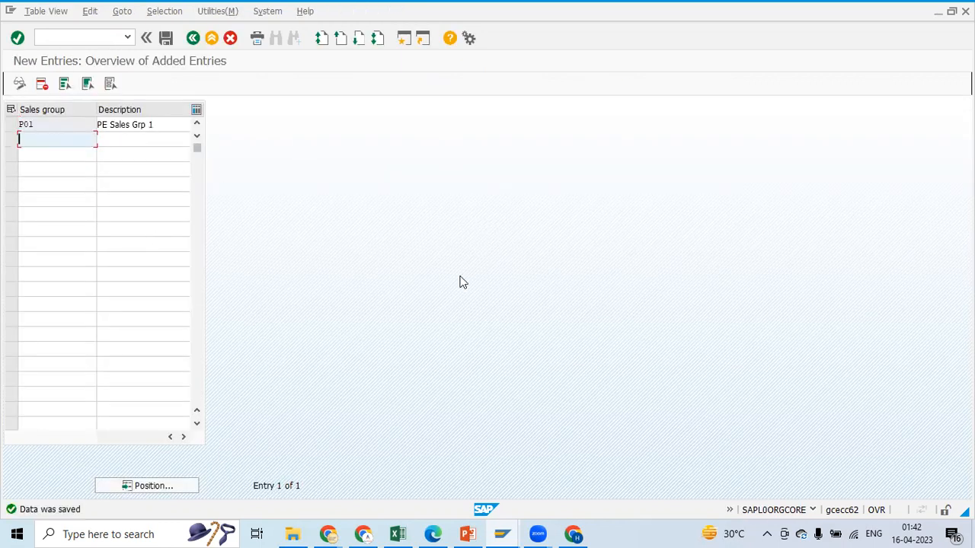
- Switch to the Excel notes and examine the definition steps from Define Sales Group through Define Plant and Define Storage Location
key(alt+Tab)
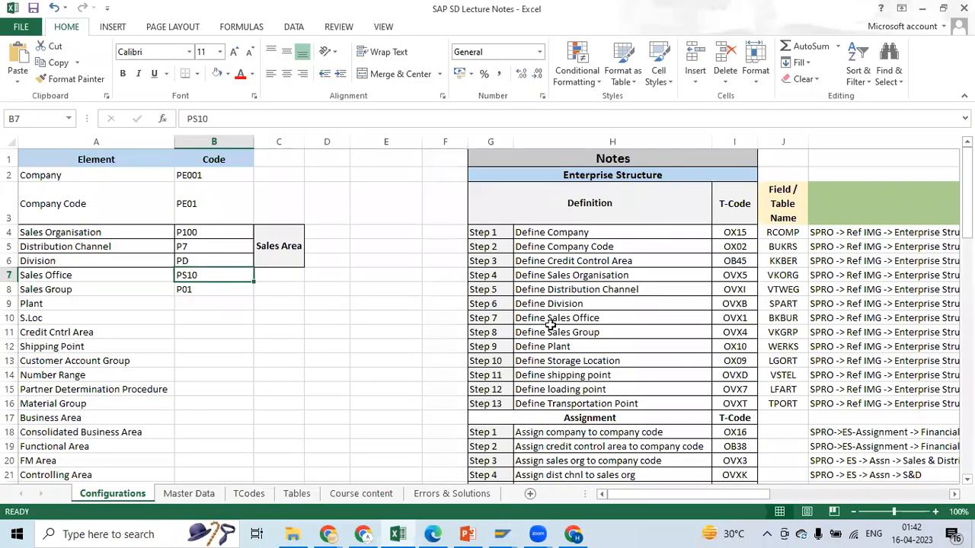
click(560, 247)
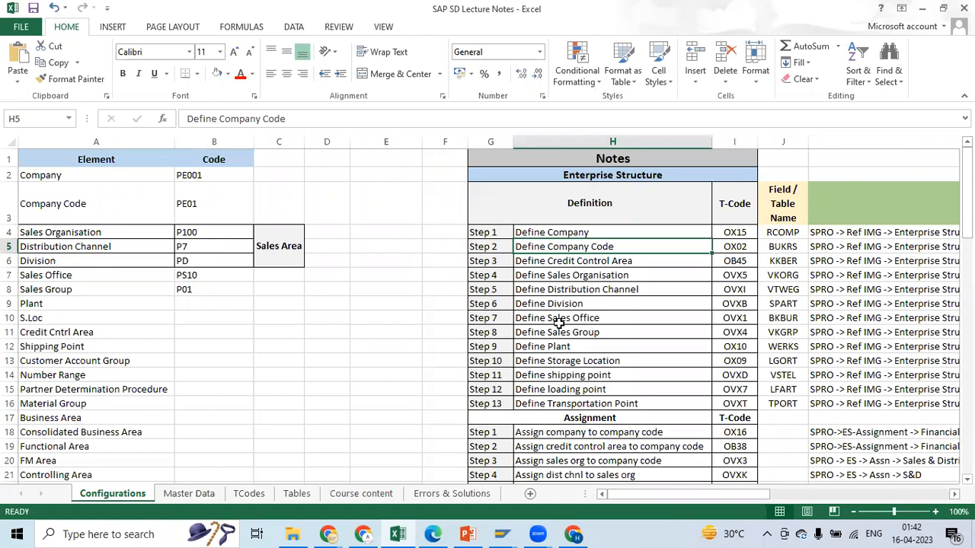
scroll(568, 348, down, 1)
scroll(567, 347, up, 1)
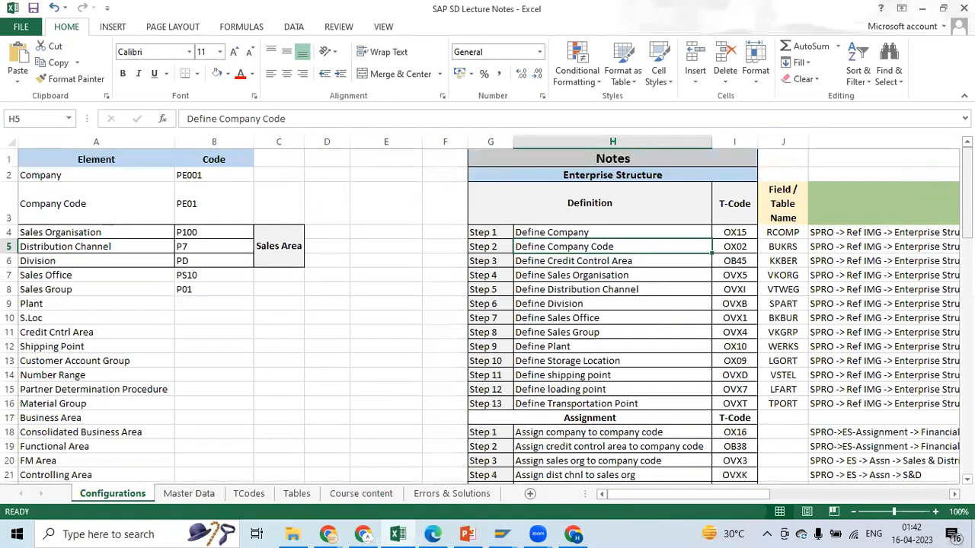
click(556, 333)
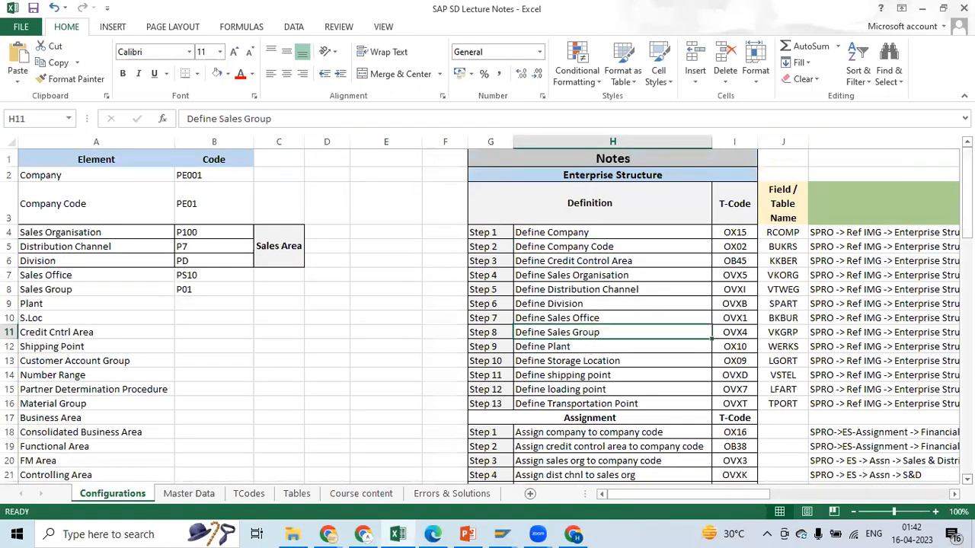
scroll(553, 305, down, 1)
click(543, 271)
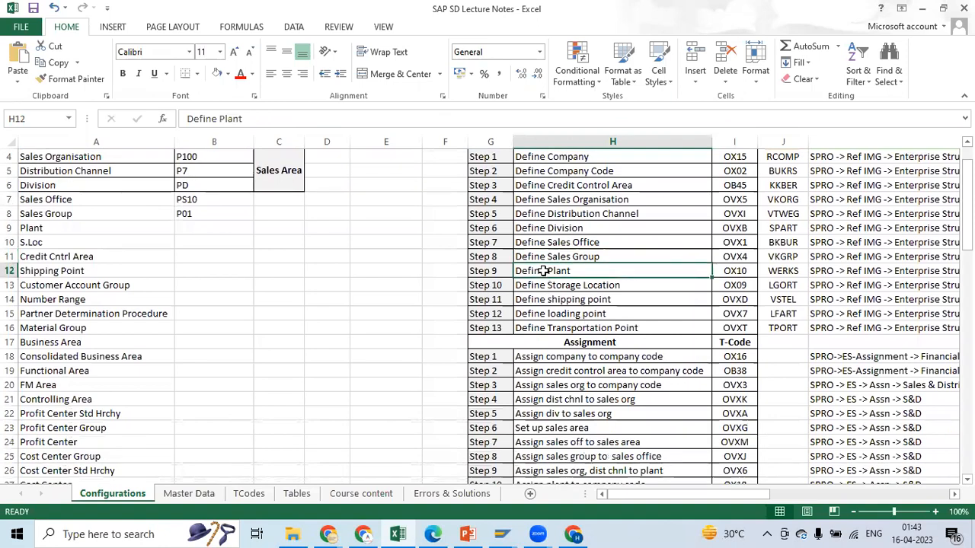
click(540, 284)
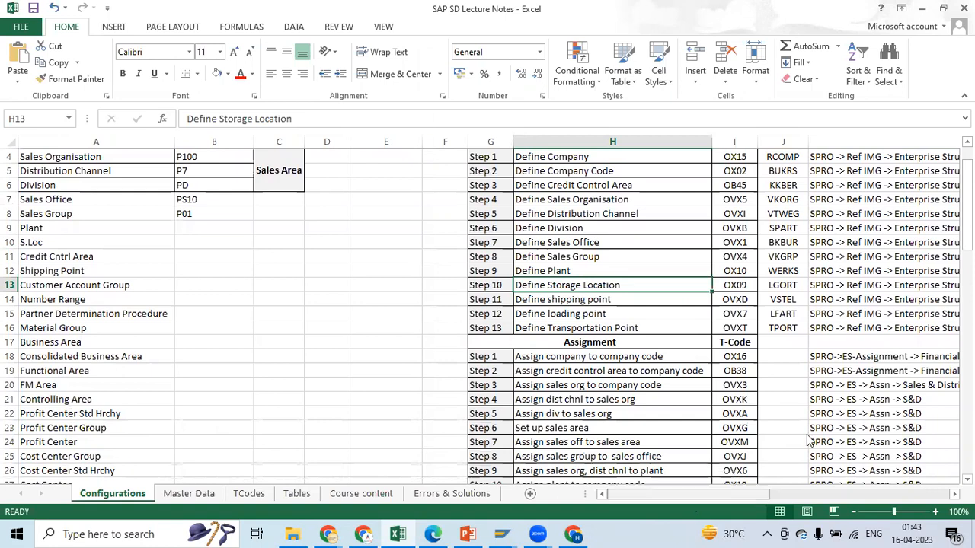
scroll(950, 231, up, 1)
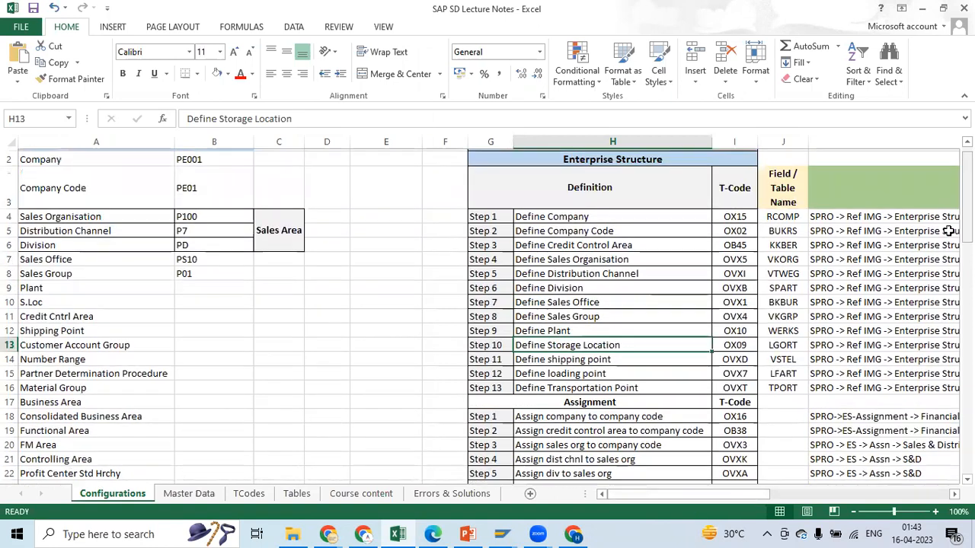
- Examine the company, company code, credit control area, plant and storage location definition steps, plus those for shipping, loading and transportation points
click(588, 215)
click(588, 228)
click(589, 241)
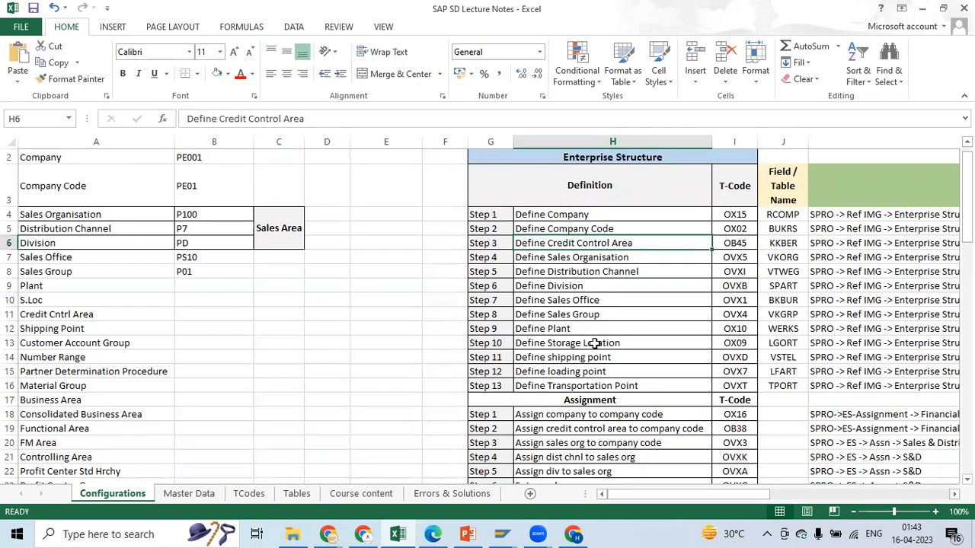
click(553, 331)
click(551, 344)
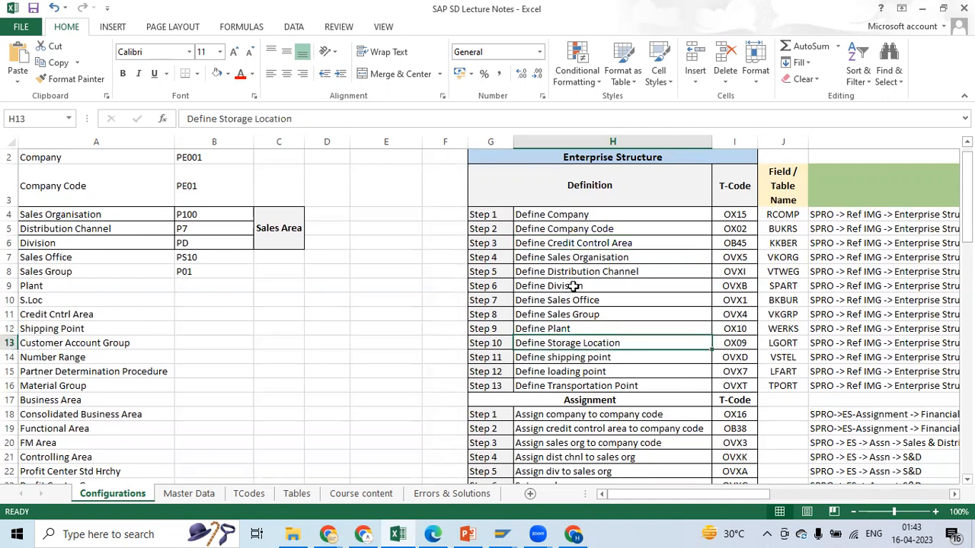
click(562, 217)
click(561, 228)
click(561, 242)
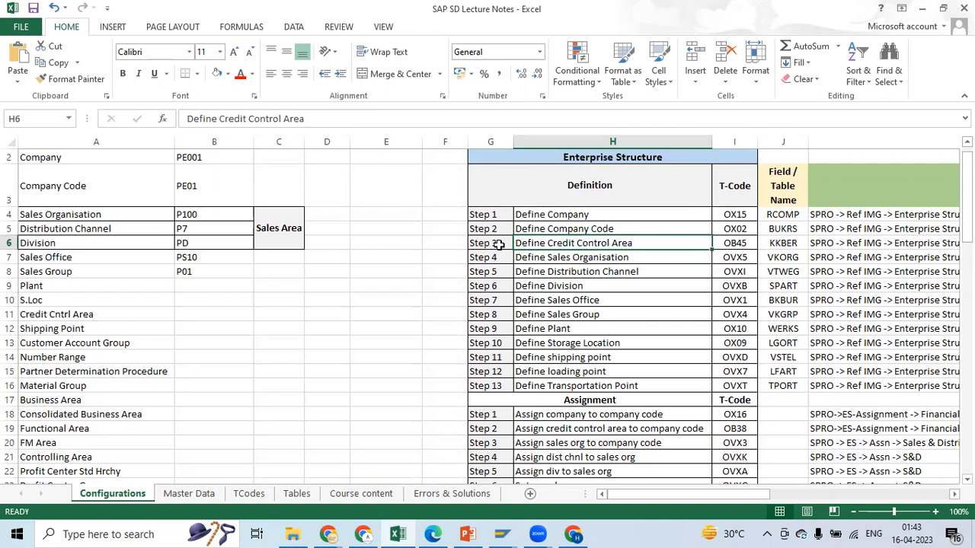
click(538, 358)
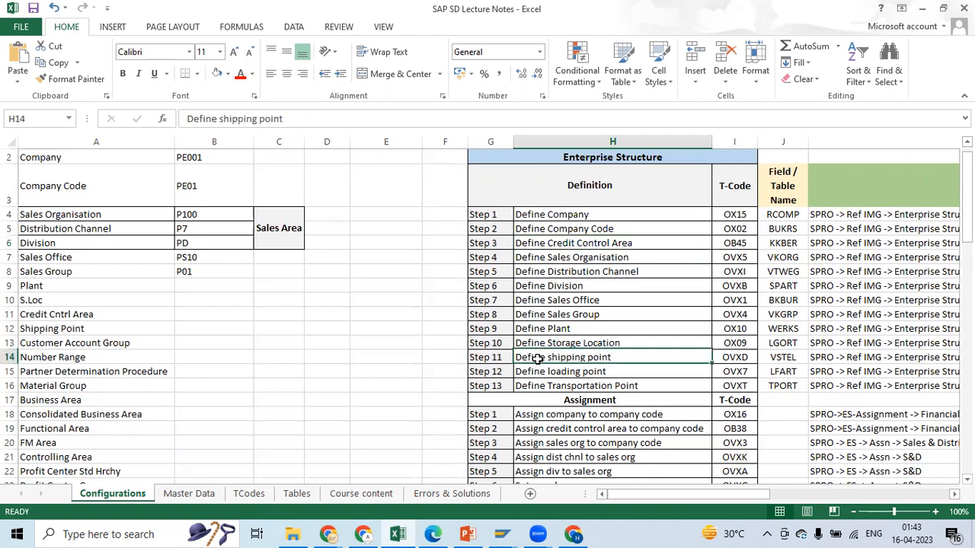
click(544, 372)
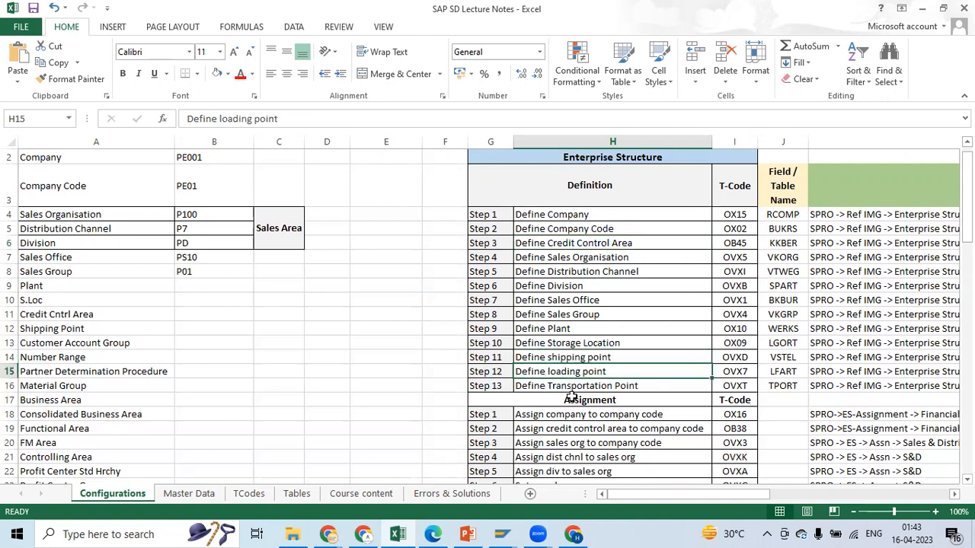
click(572, 388)
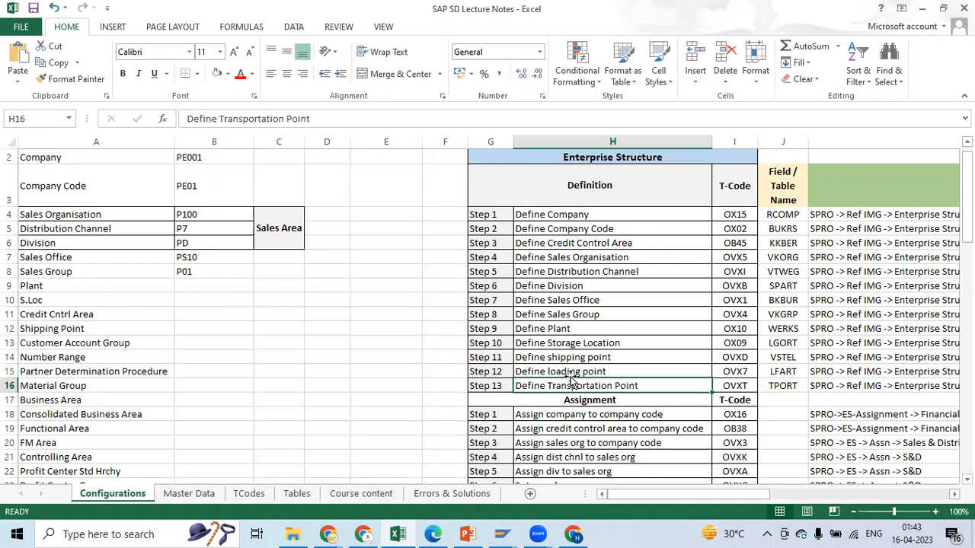
click(561, 373)
drag(561, 376, 560, 386)
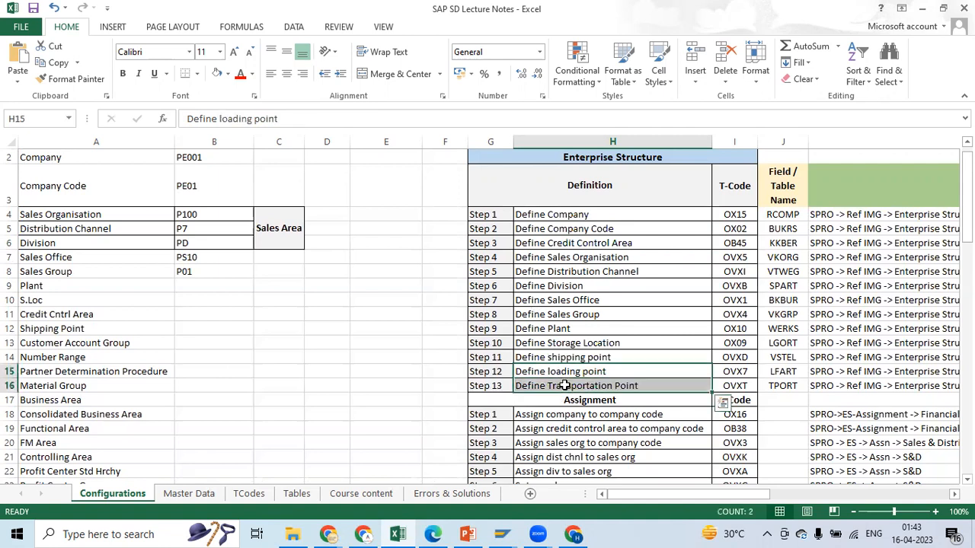
- Correct the capitalization of the Step 12 definition in cell H15 to Define Loading Point
click(567, 375)
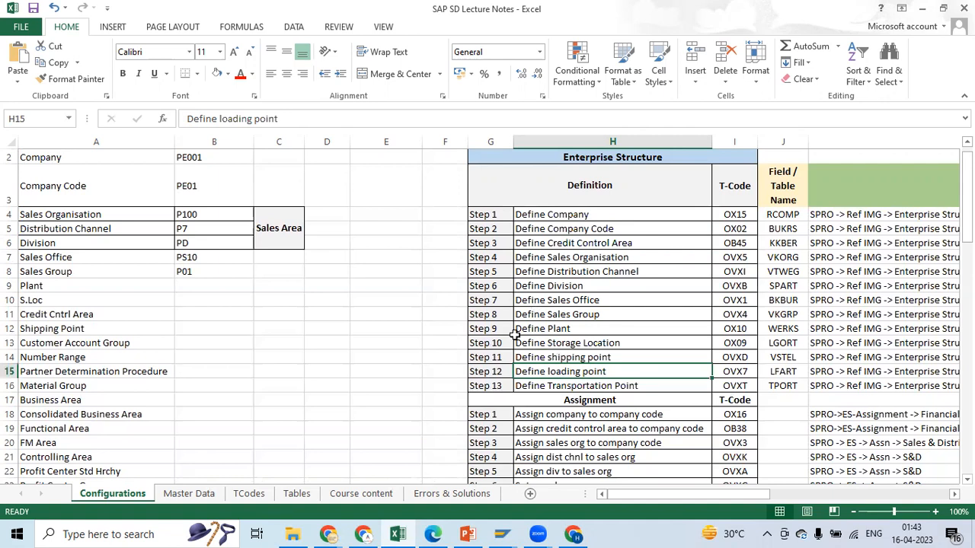
click(223, 118)
key(BackSpace)
text(L)
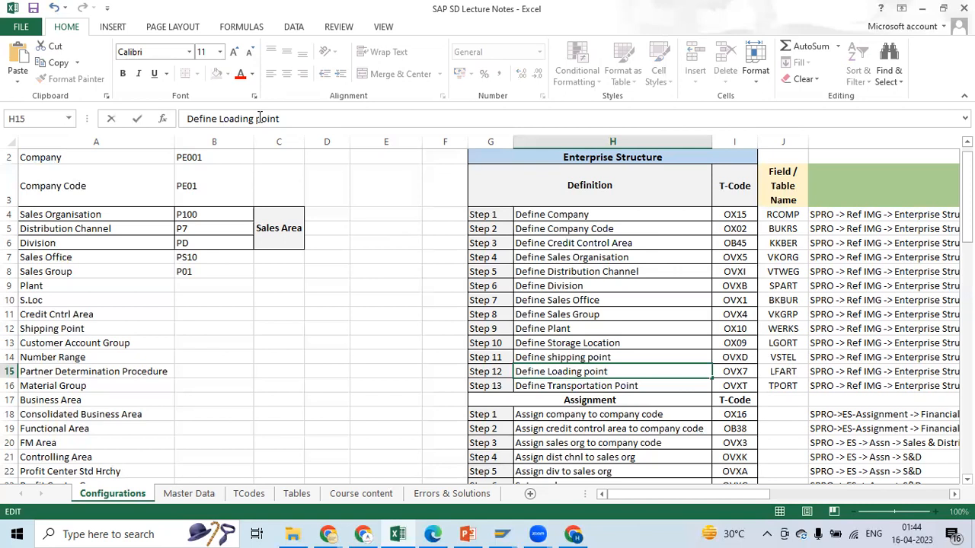
click(262, 119)
key(BackSpace)
text(P)
click(625, 387)
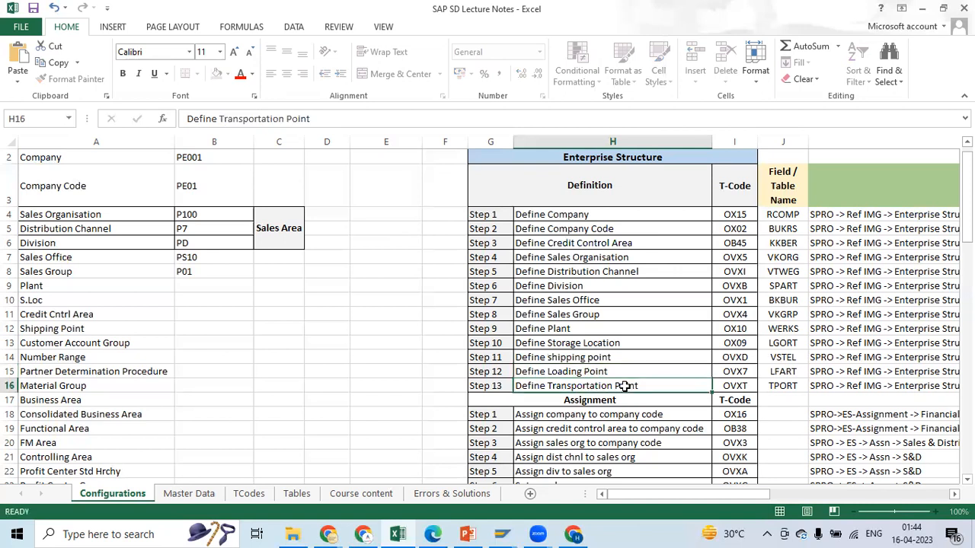
- Correct the capitalization of the Step 11 definition in cell H14 to Define Shipping Point
click(583, 358)
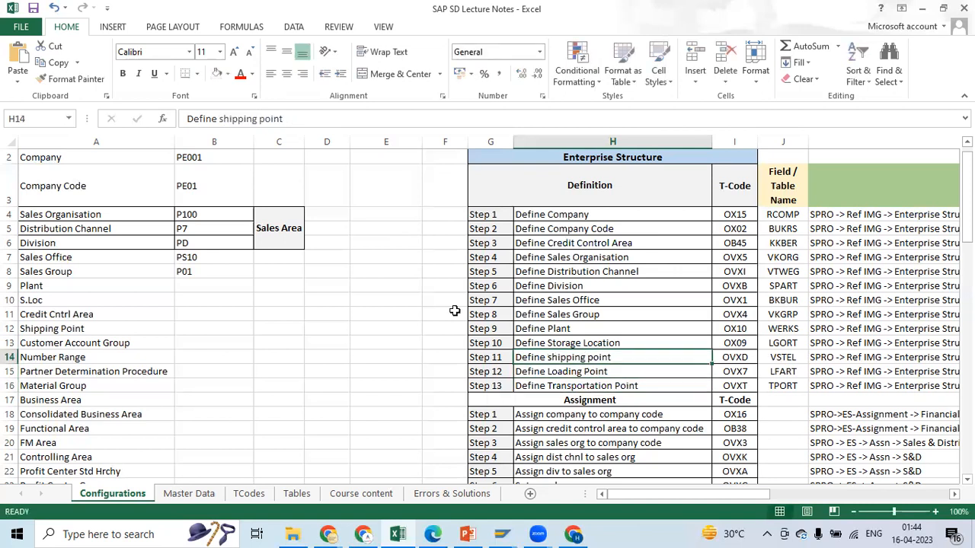
click(225, 121)
key(BackSpace)
text(S)
click(265, 118)
key(BackSpace)
text(P)
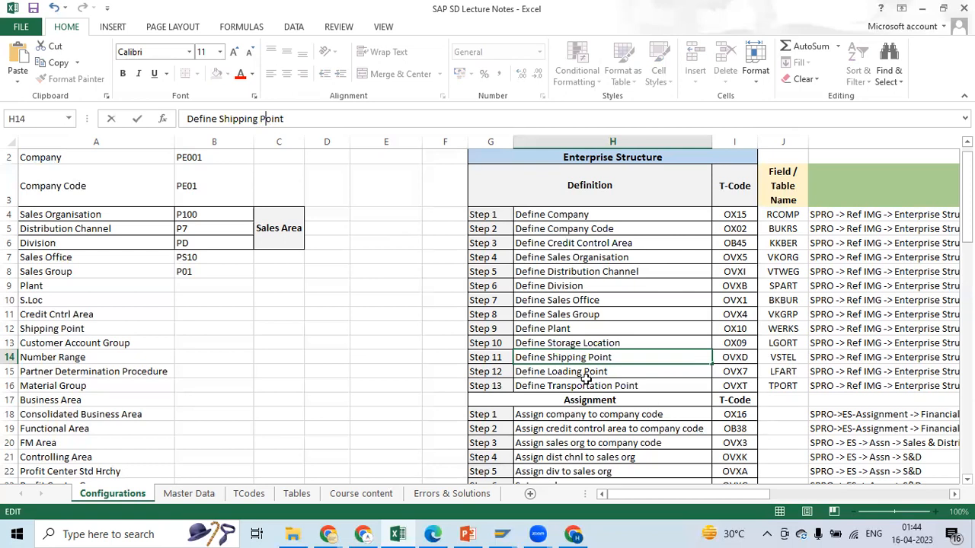
drag(577, 373, 587, 392)
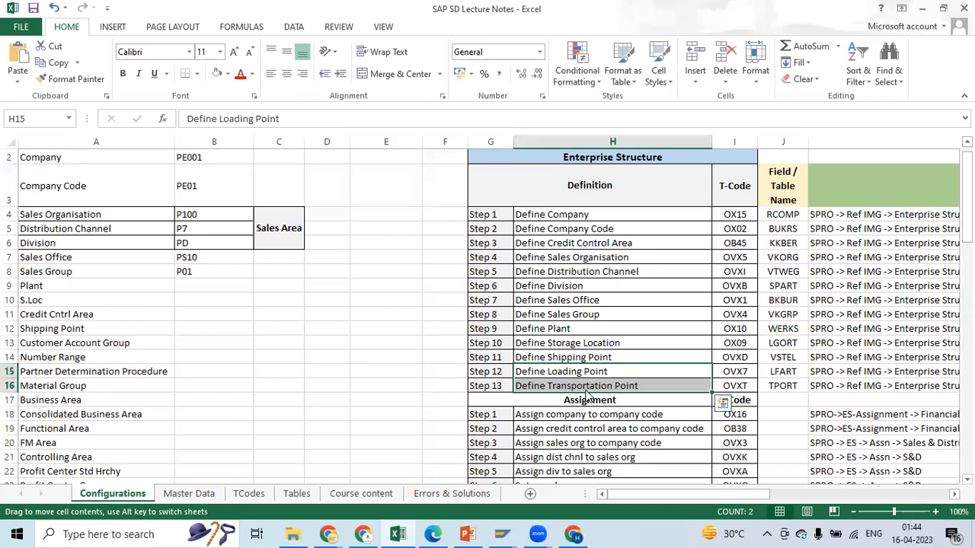
- Save the lecture notes workbook and select the Step 9 Define Plant definition
click(34, 28)
click(32, 142)
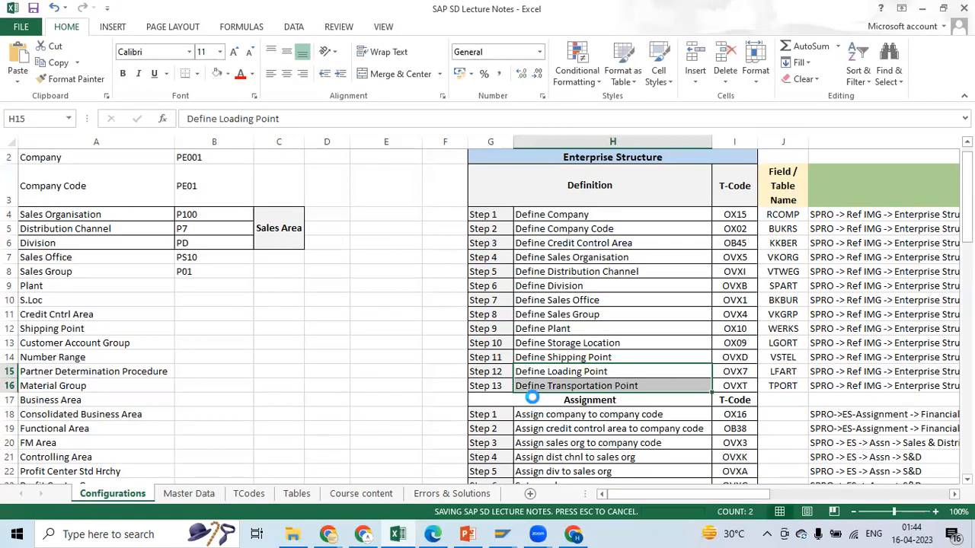
click(561, 345)
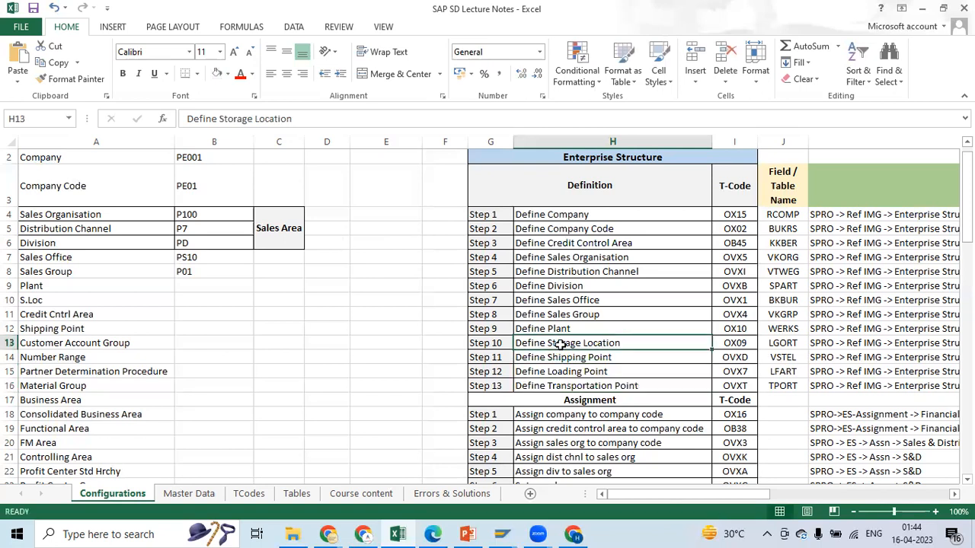
click(548, 329)
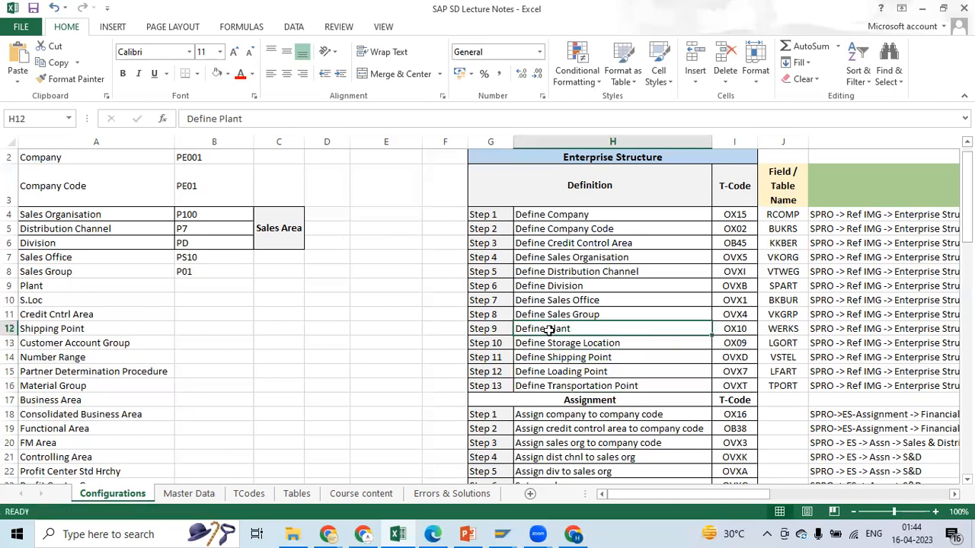
- Switch to SAP, leave the Sales Groups view, and collapse the Sales and Distribution, Definition and Enterprise Structure nodes of the IMG
key(alt+Tab)
click(165, 38)
click(193, 38)
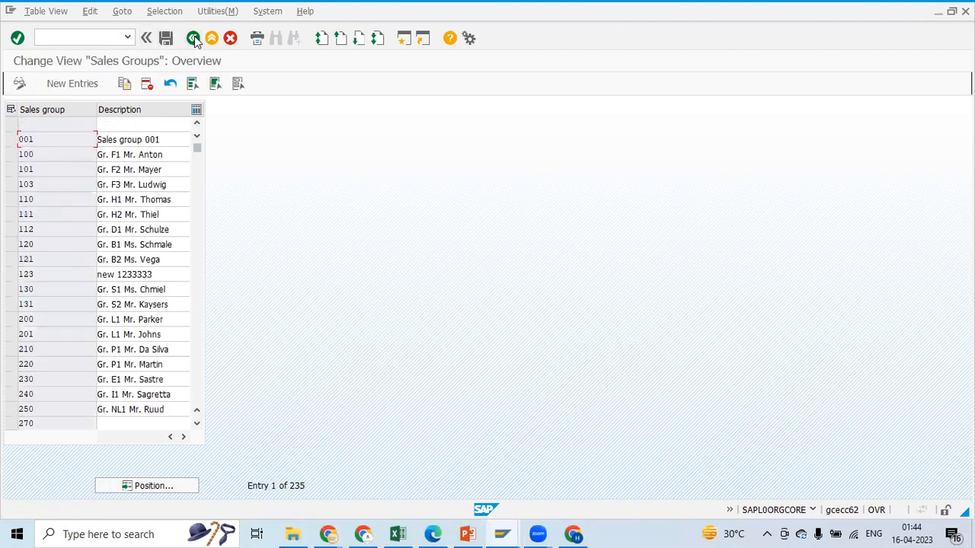
click(194, 39)
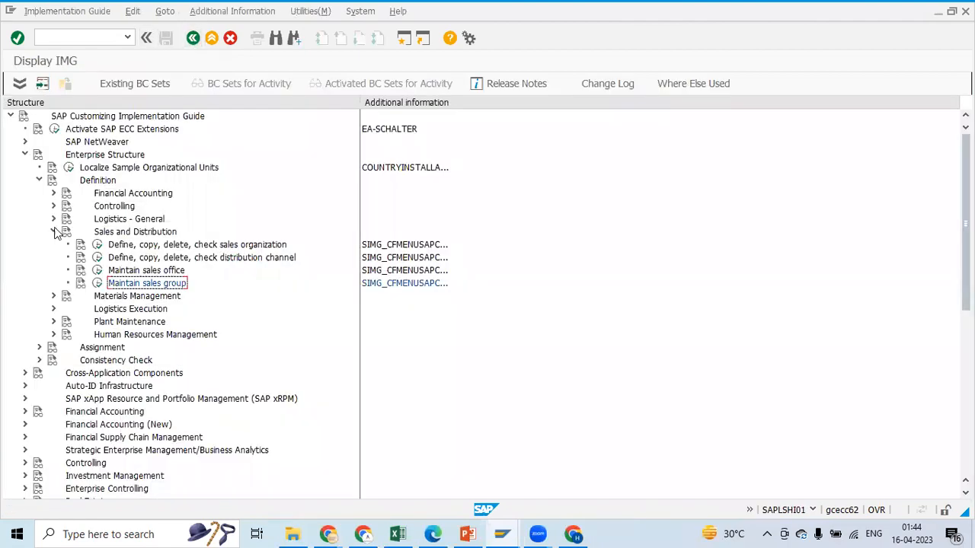
click(54, 231)
click(39, 181)
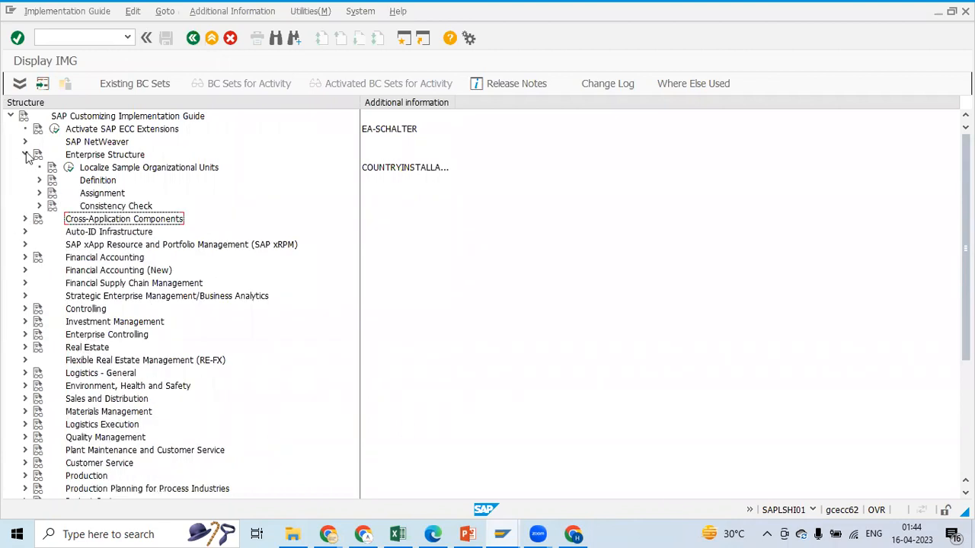
click(24, 155)
- Return to SAP Easy Access with /n, start transaction SPRO, and display the SAP Reference IMG
click(80, 37)
text(/)
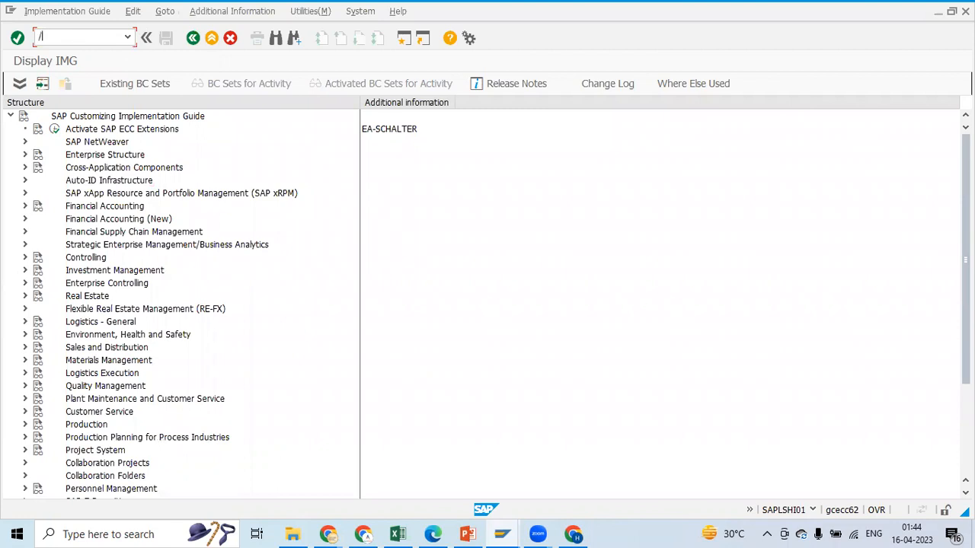
text(n)
key(Return)
text(SPRO)
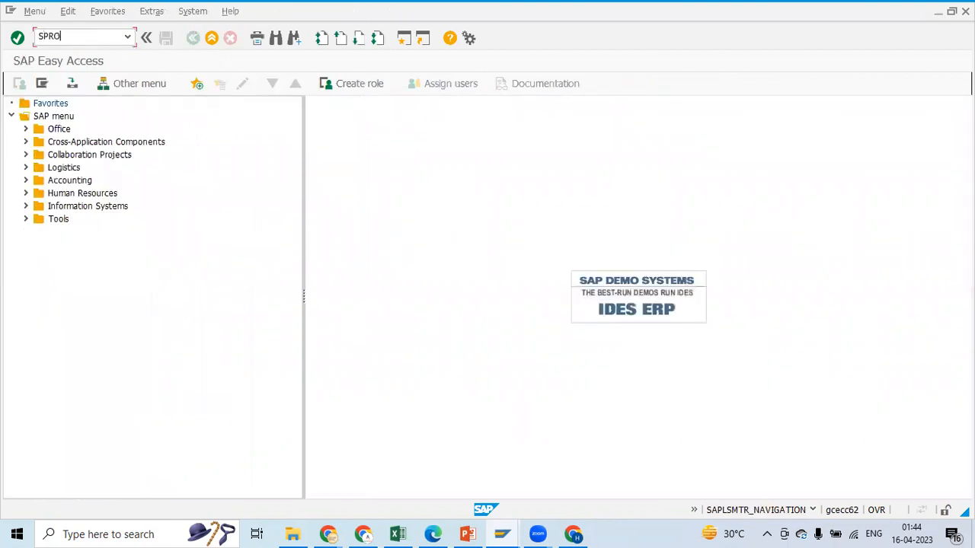
key(Return)
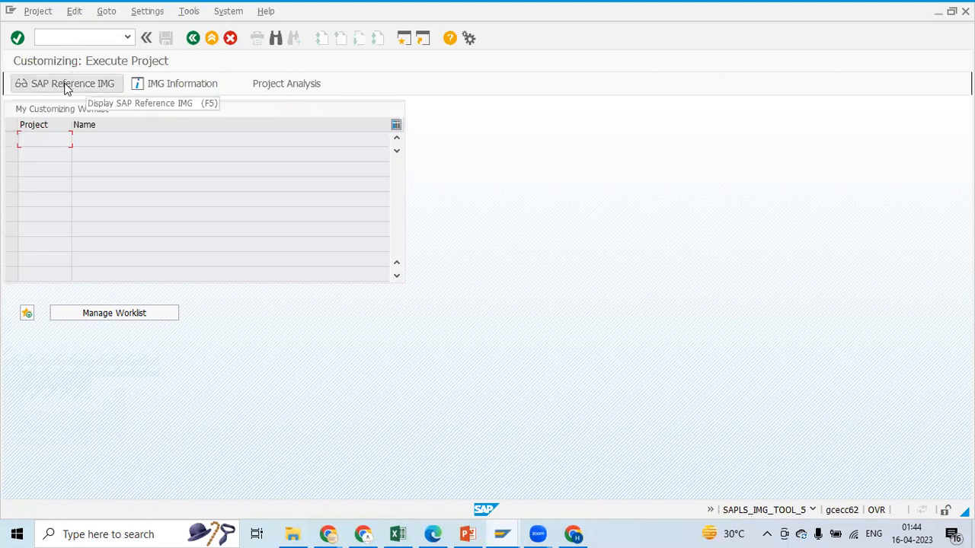
click(67, 85)
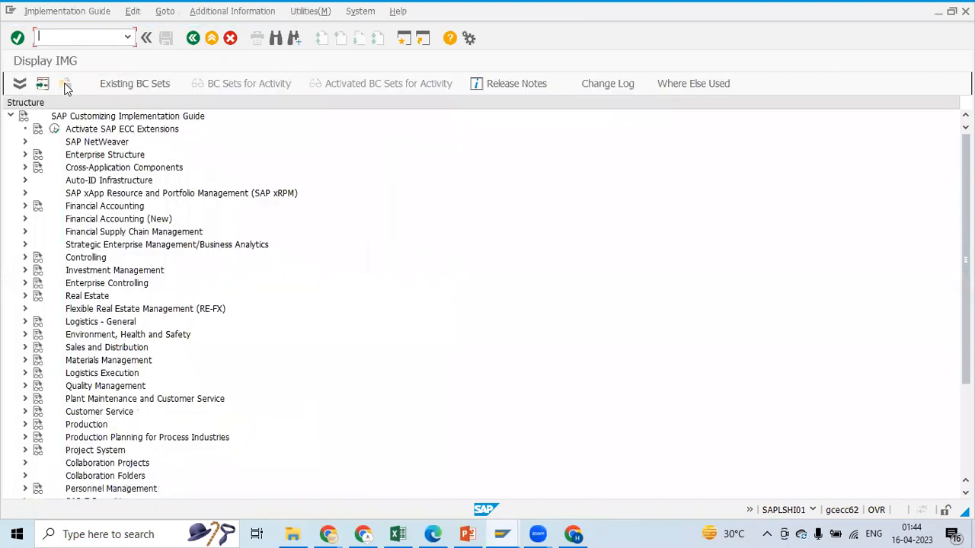
- Expand Enterprise Structure, Definition and Logistics - General in the IMG structure
click(24, 155)
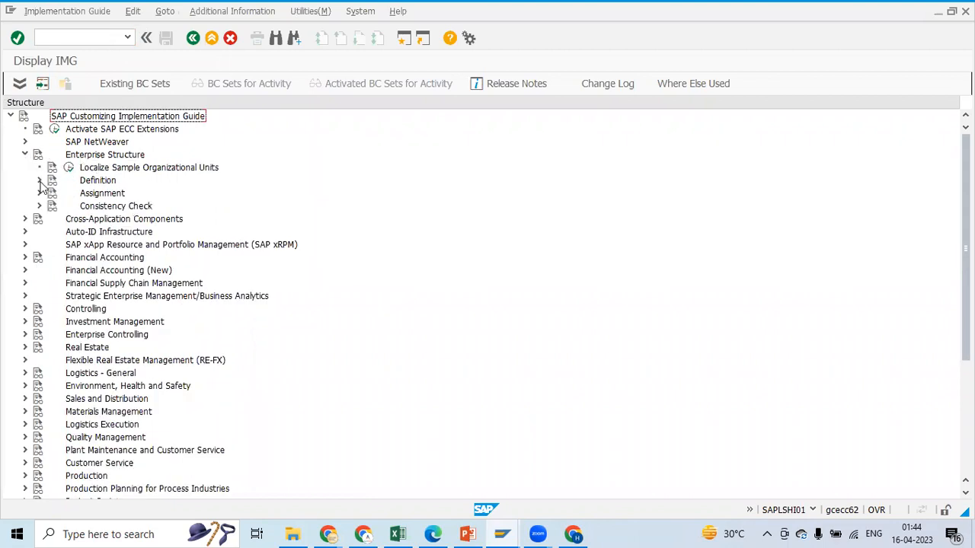
click(40, 181)
click(54, 219)
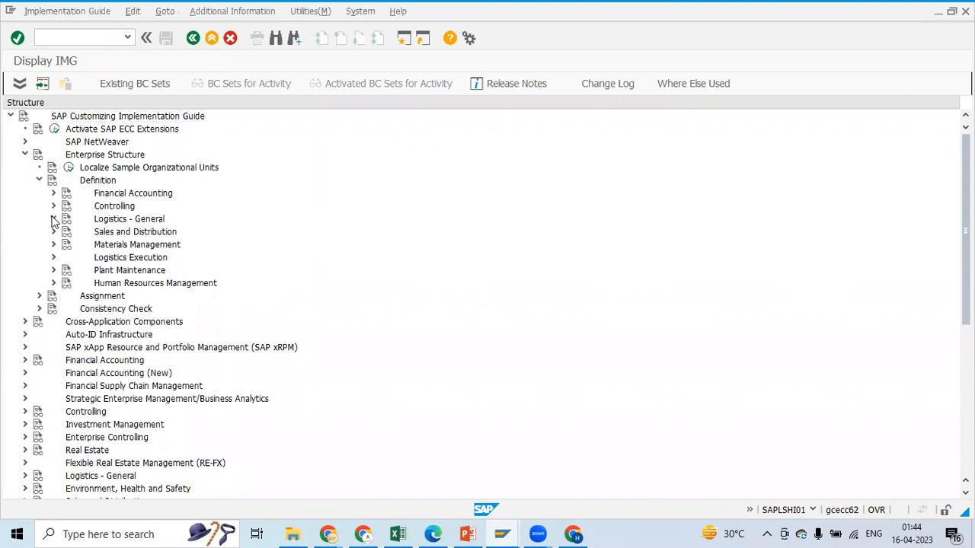
- Display the IMG activity keys as additional information and widen that column to show the full keys
click(199, 11)
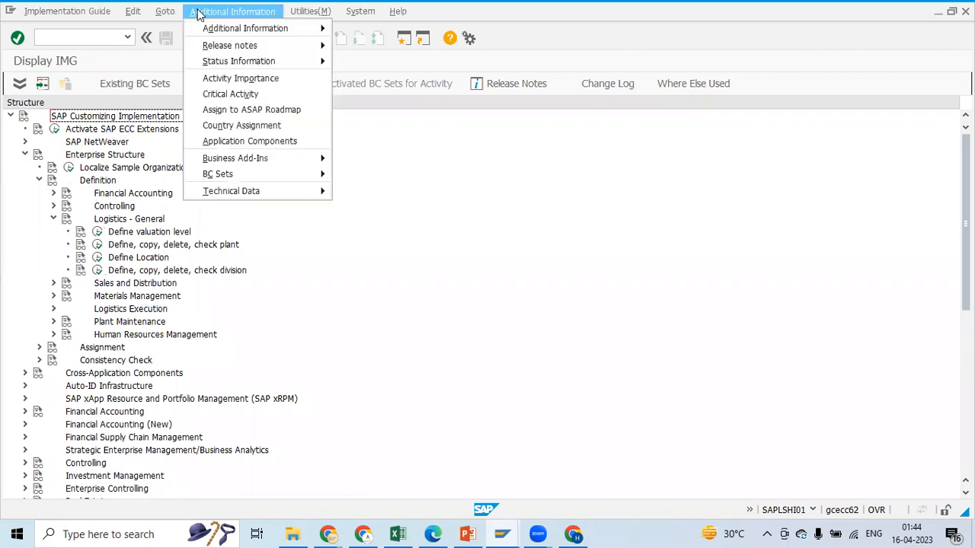
mouse_move(203, 29)
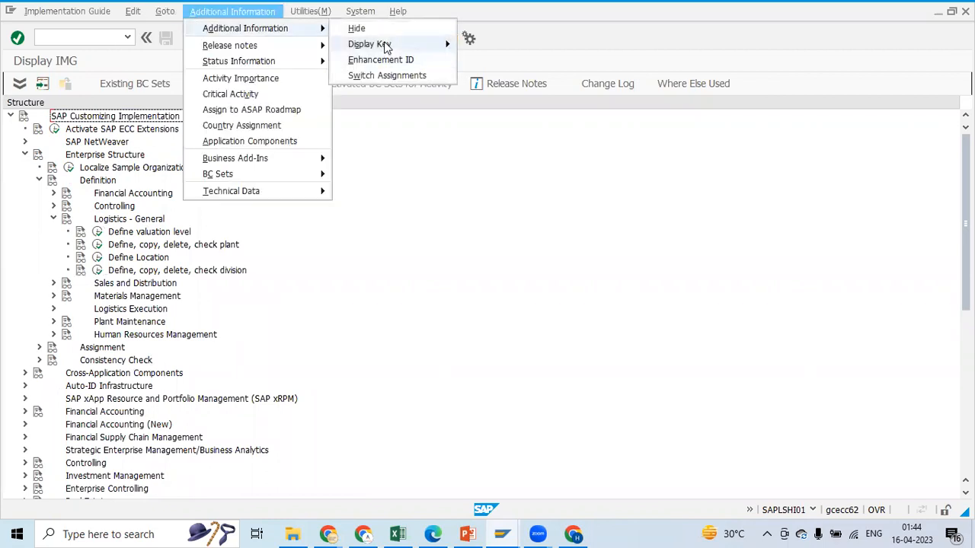
mouse_move(389, 45)
click(469, 76)
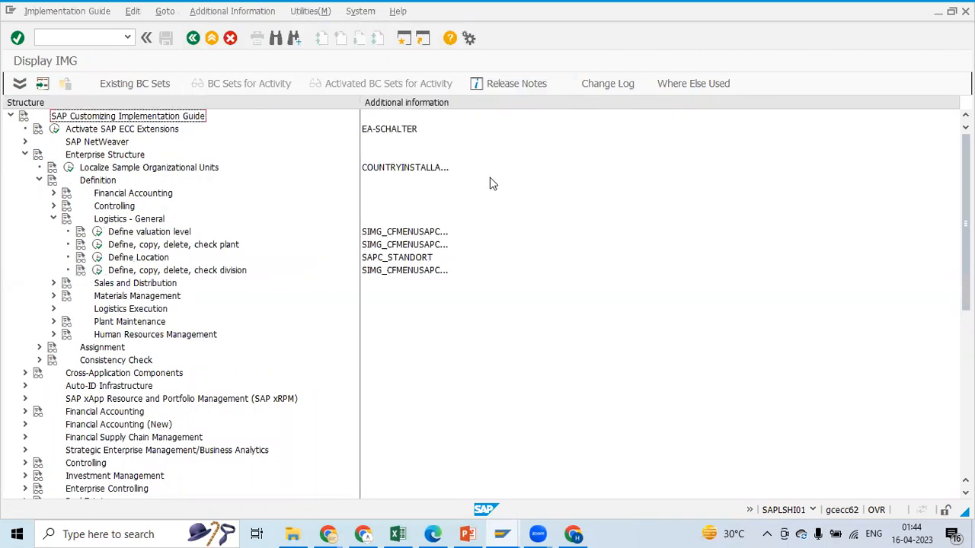
drag(455, 102, 471, 102)
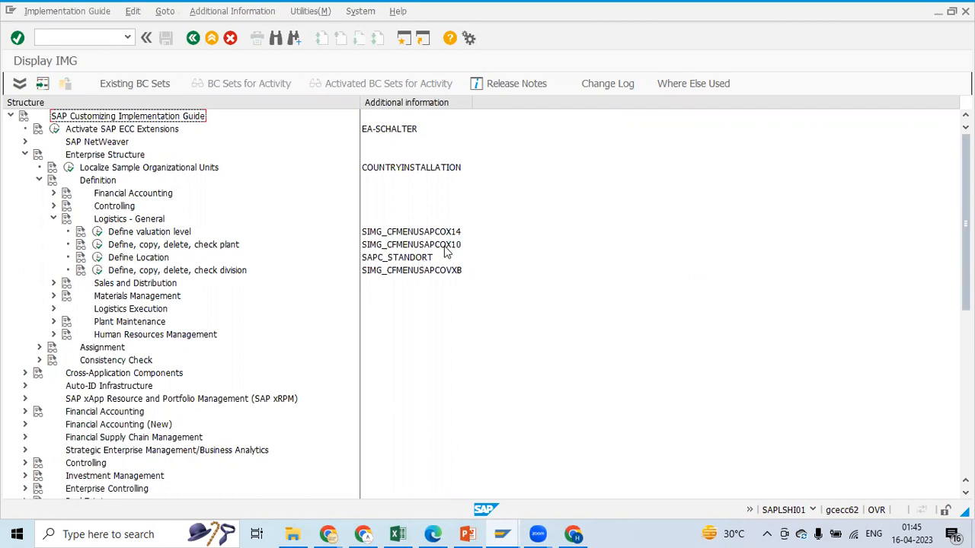
- Switch to the Excel notes and examine the T-code, field name and IMG path listed for Define Plant
key(alt+Tab)
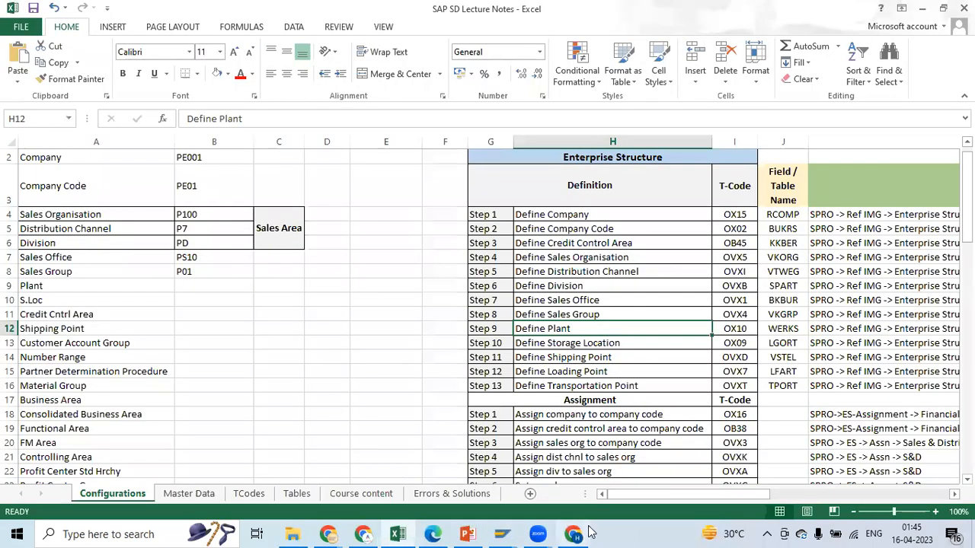
drag(624, 498, 639, 497)
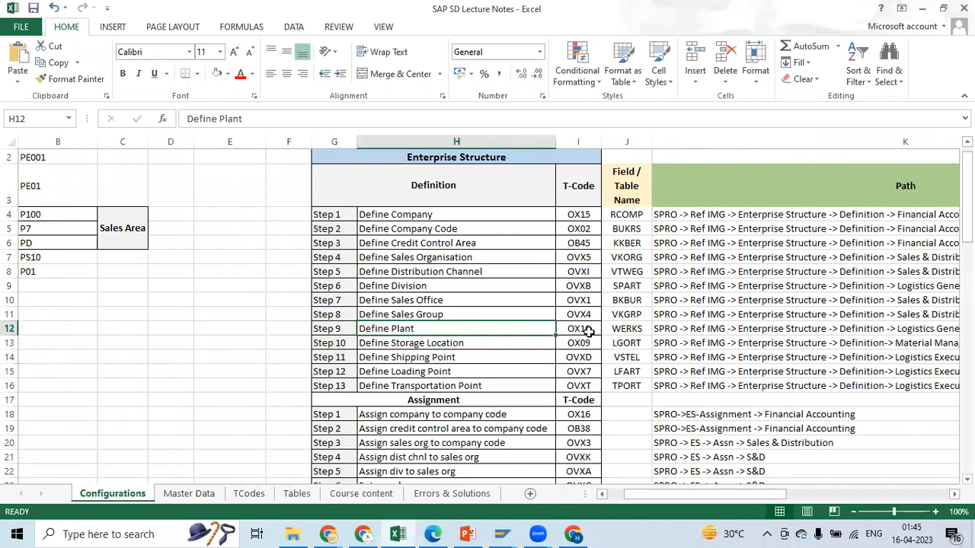
click(588, 331)
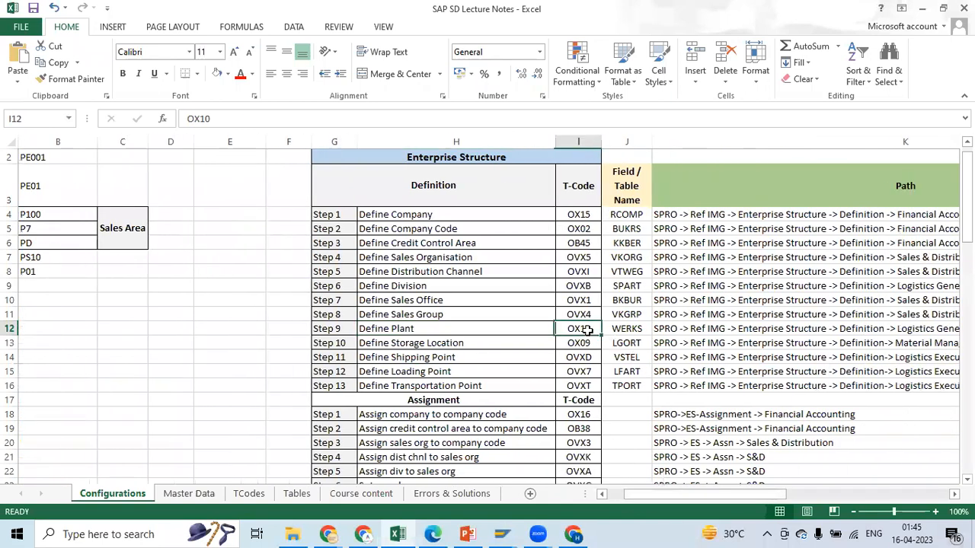
click(625, 328)
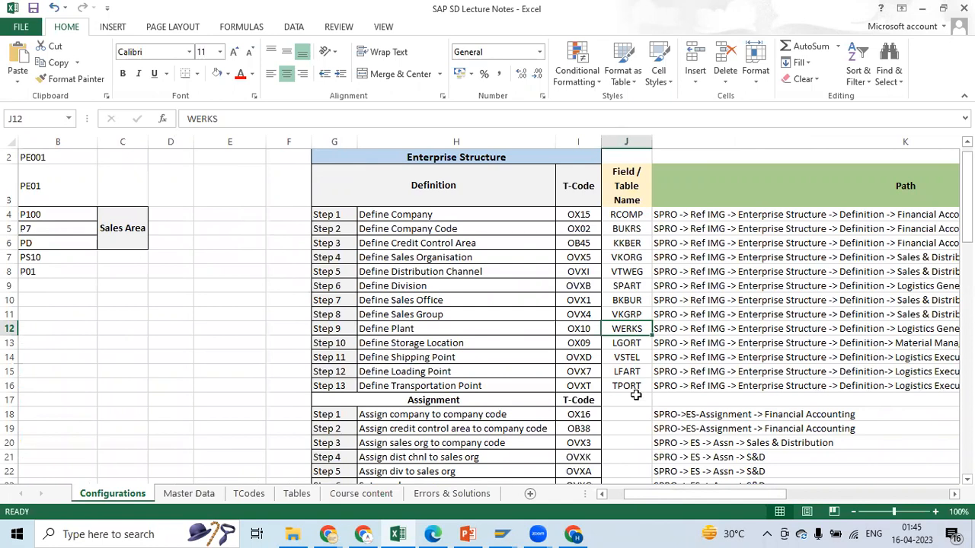
drag(662, 494, 626, 491)
click(626, 329)
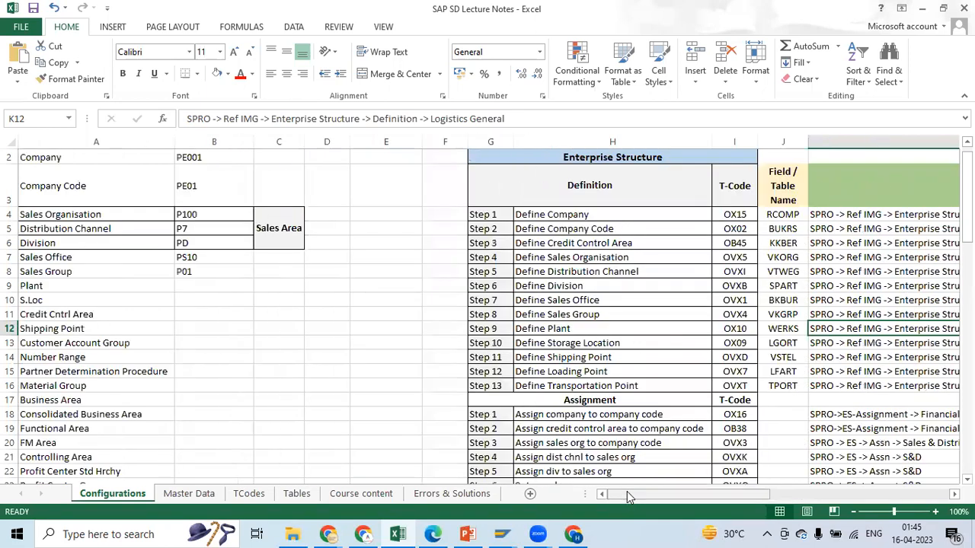
- Compare the IMG paths noted for Define Plant and Define Storage Location with the Logistics - General activities in SAP
drag(694, 498, 726, 496)
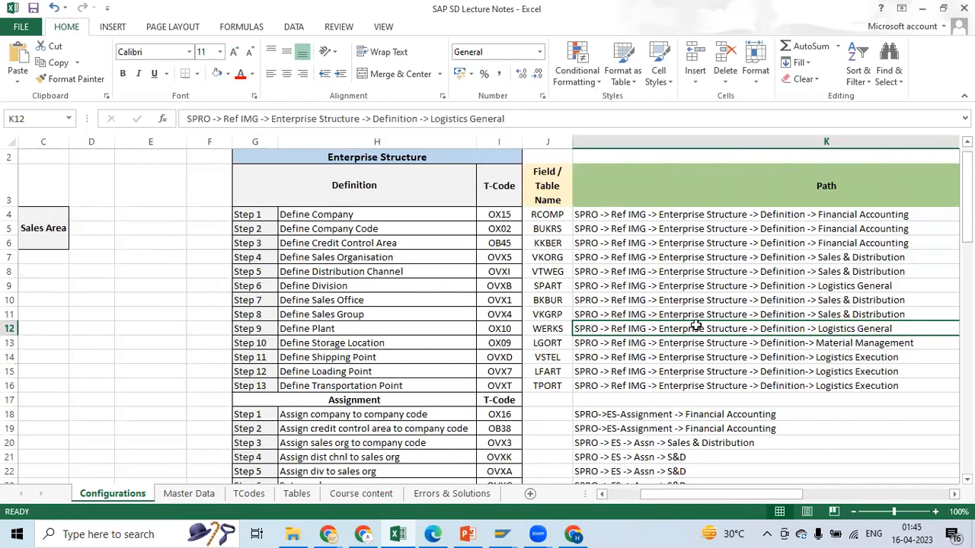
click(658, 340)
drag(668, 491, 635, 498)
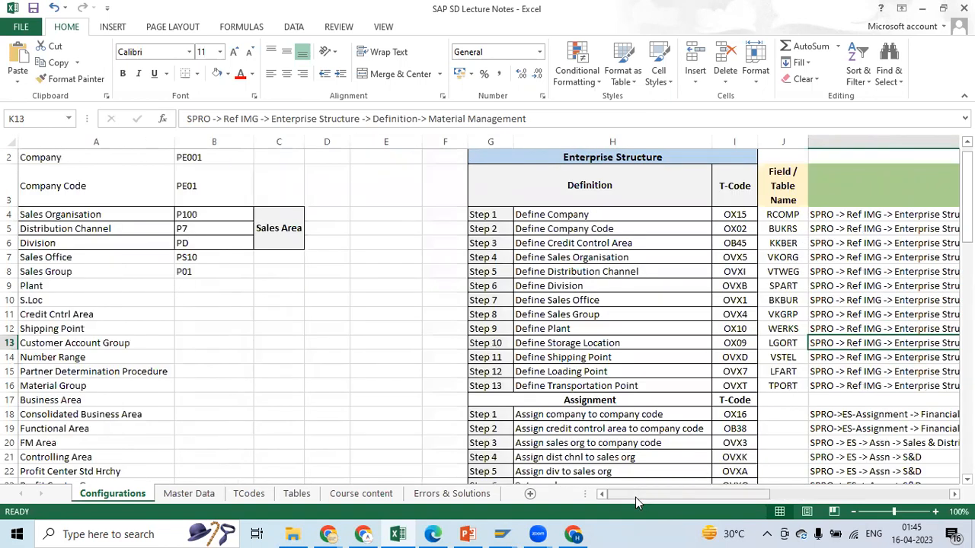
key(alt+Tab)
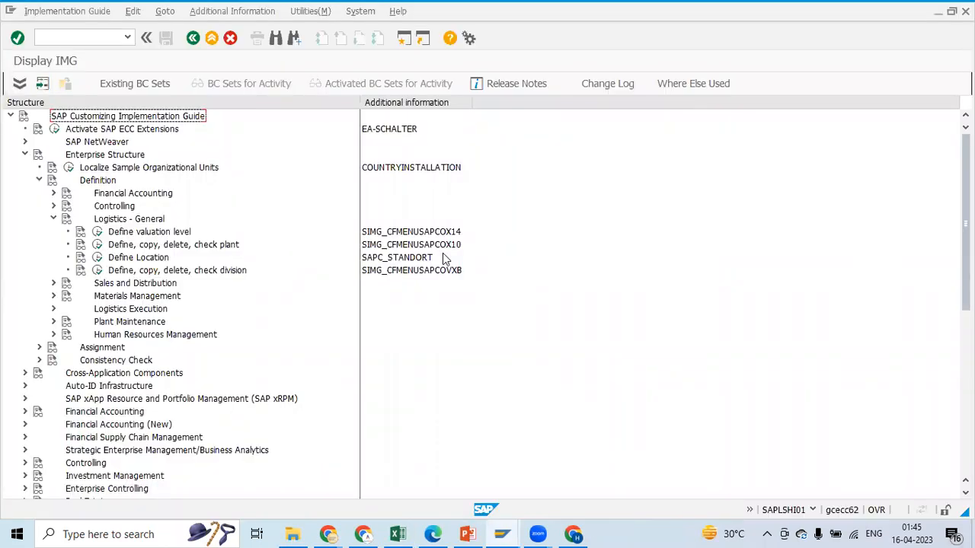
key(alt+Tab)
drag(967, 189, 967, 179)
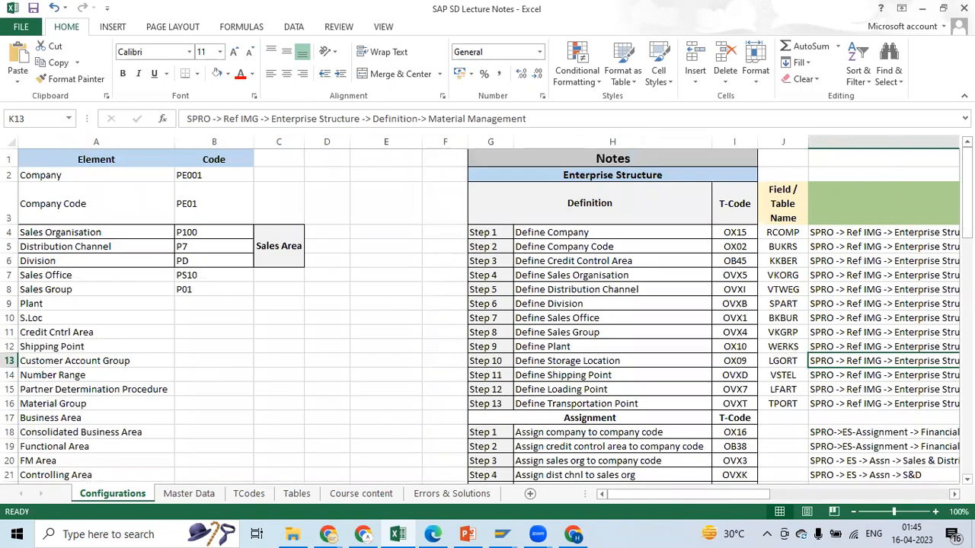
drag(682, 497, 717, 494)
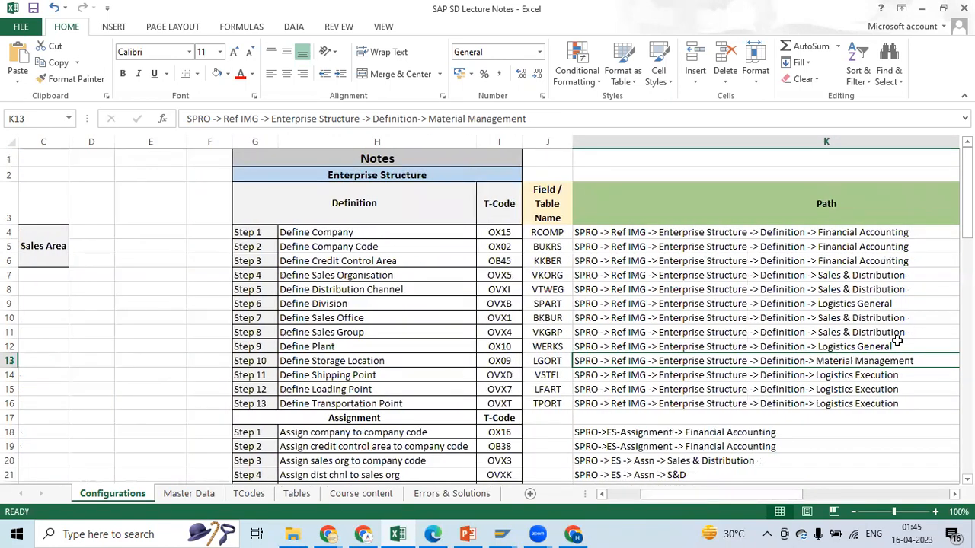
drag(968, 156, 967, 164)
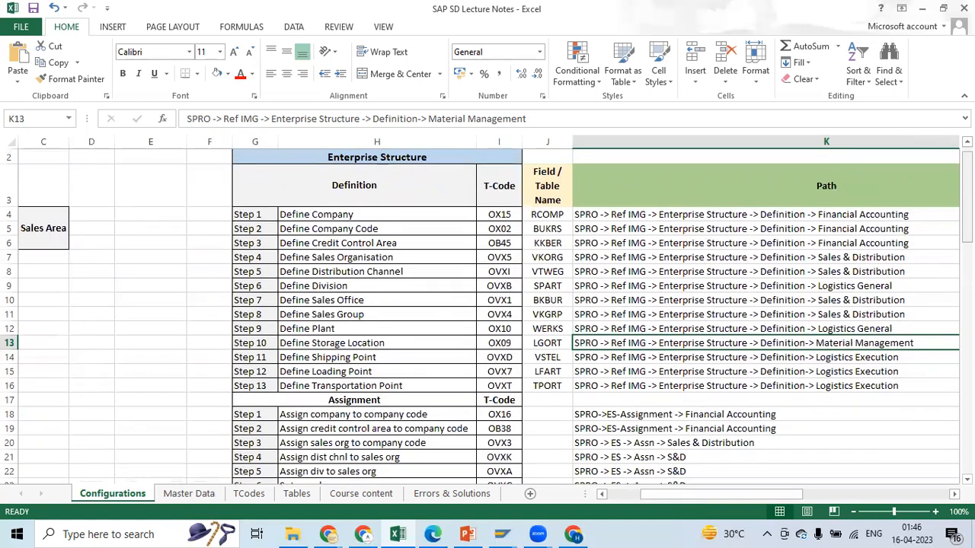
- Switch to SAP and open the Define Plant activity under Define, copy, delete, check plant
key(alt+Tab)
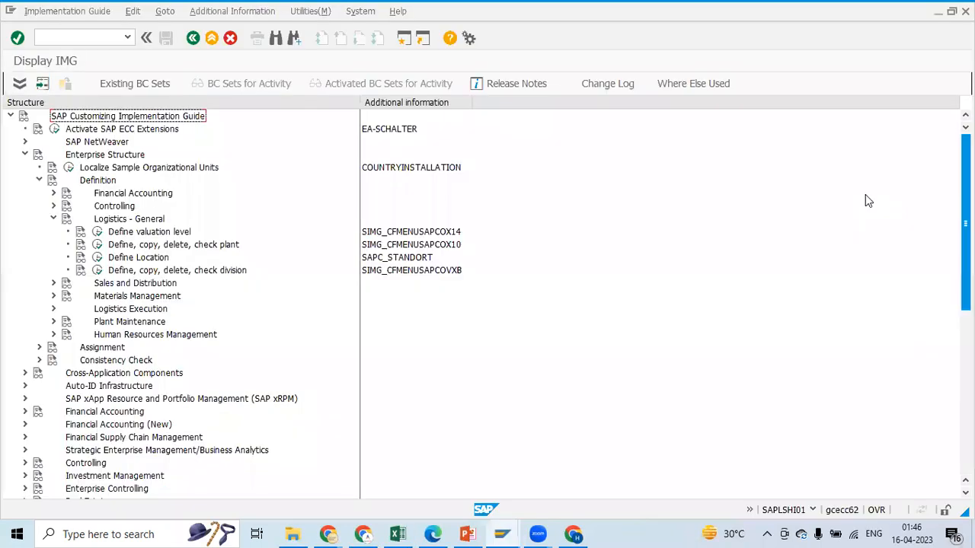
click(98, 245)
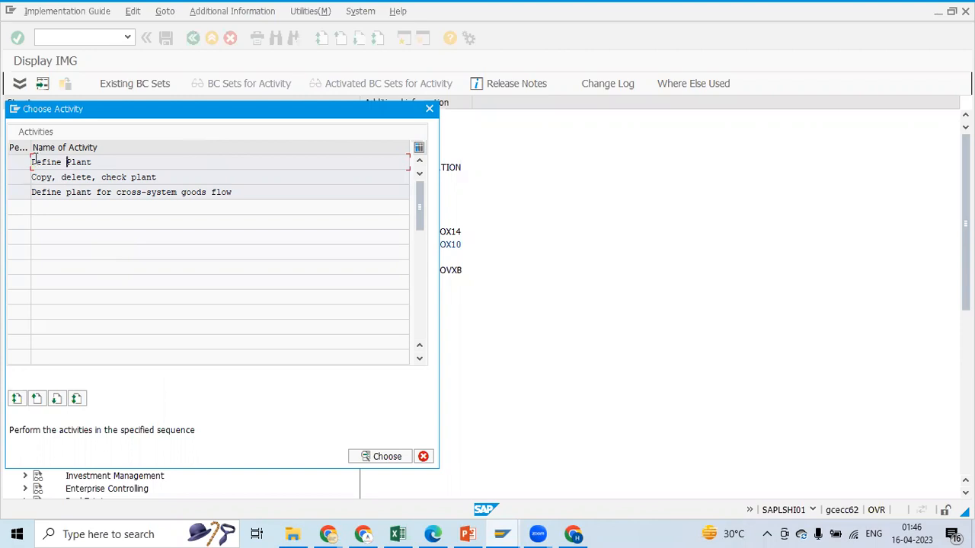
click(368, 456)
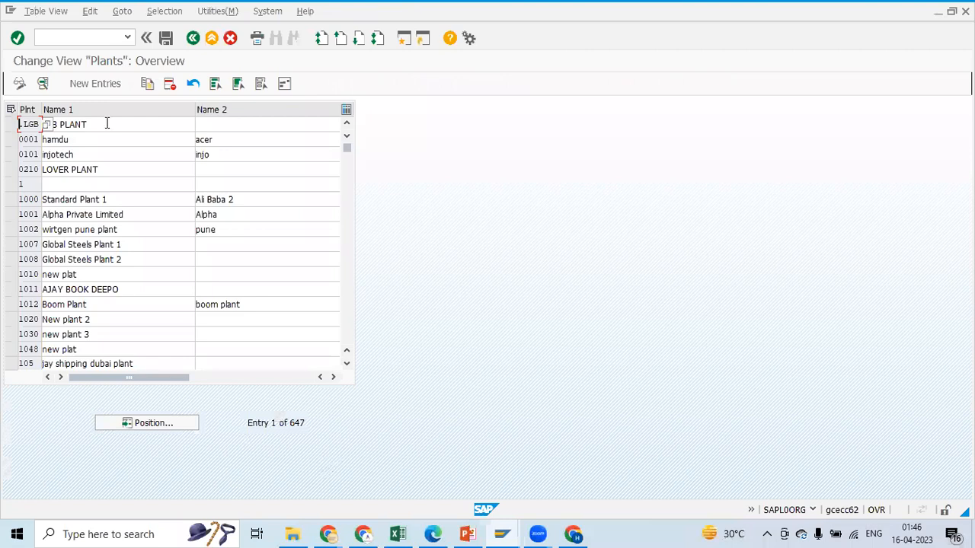
click(96, 84)
key(alt+Tab)
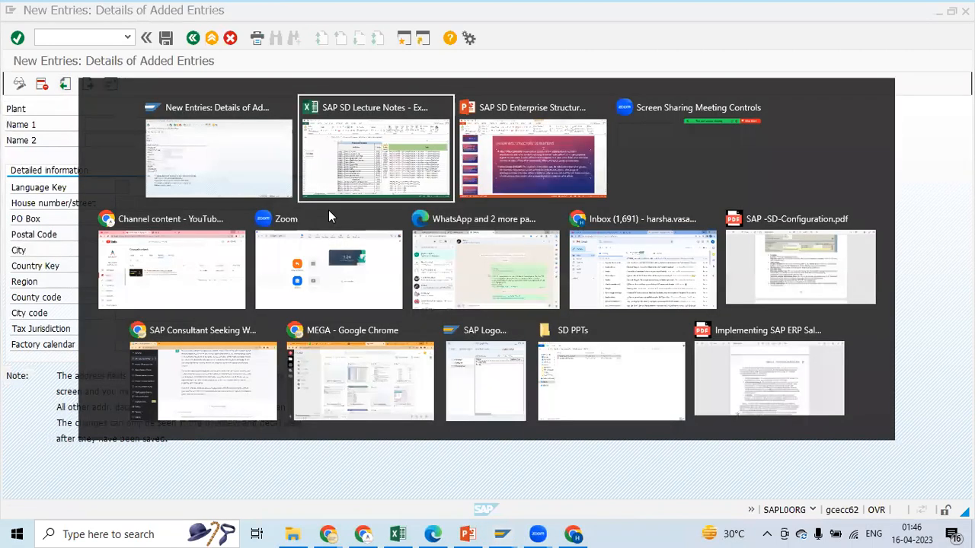
drag(652, 494, 598, 495)
click(190, 285)
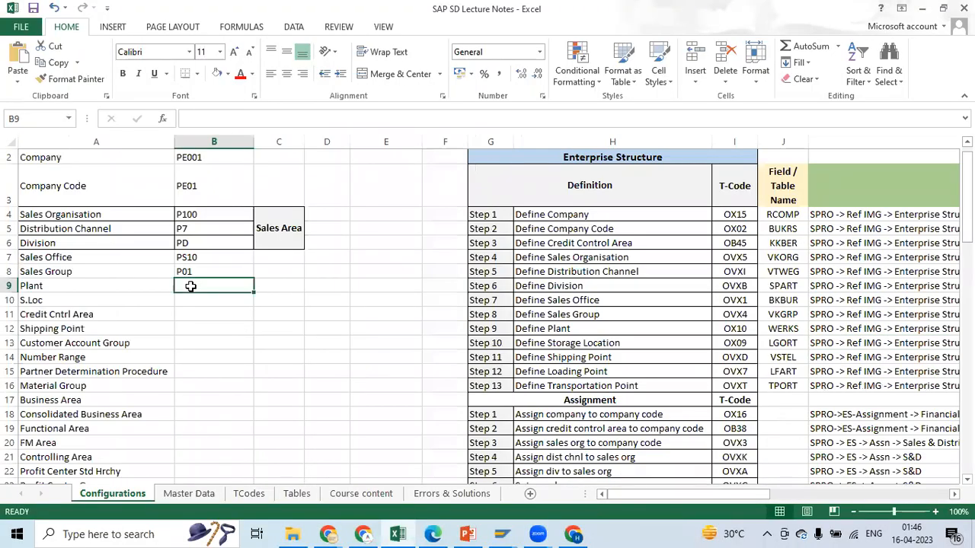
key(alt+Tab)
click(117, 111)
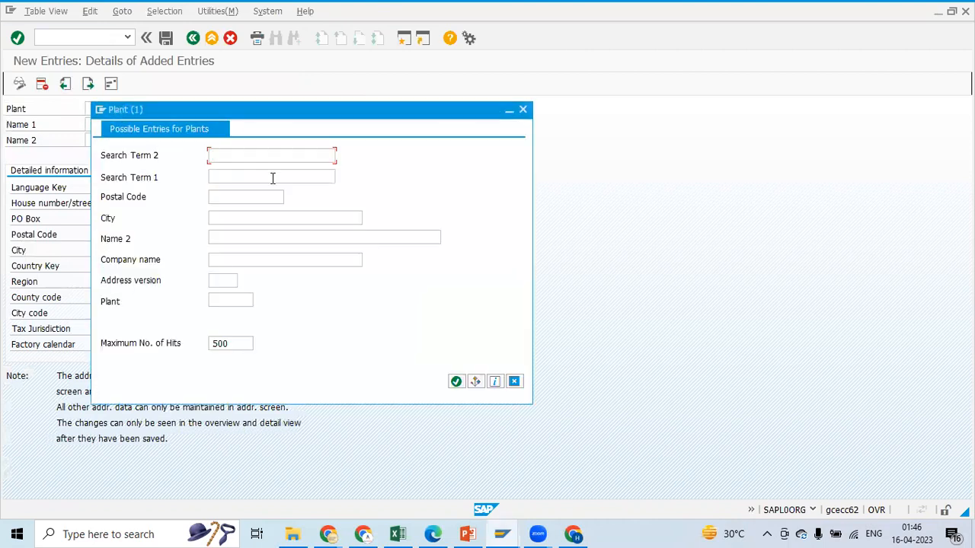
click(514, 381)
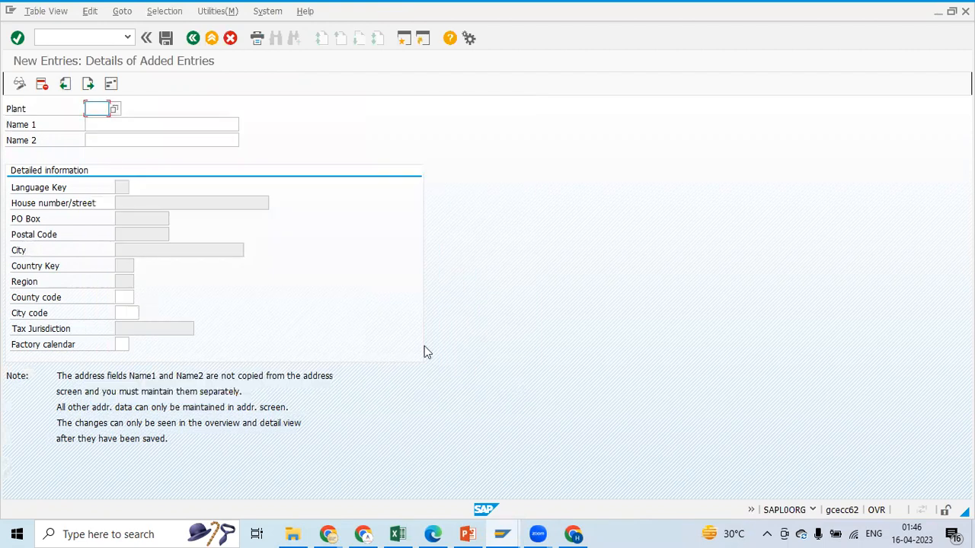
click(194, 38)
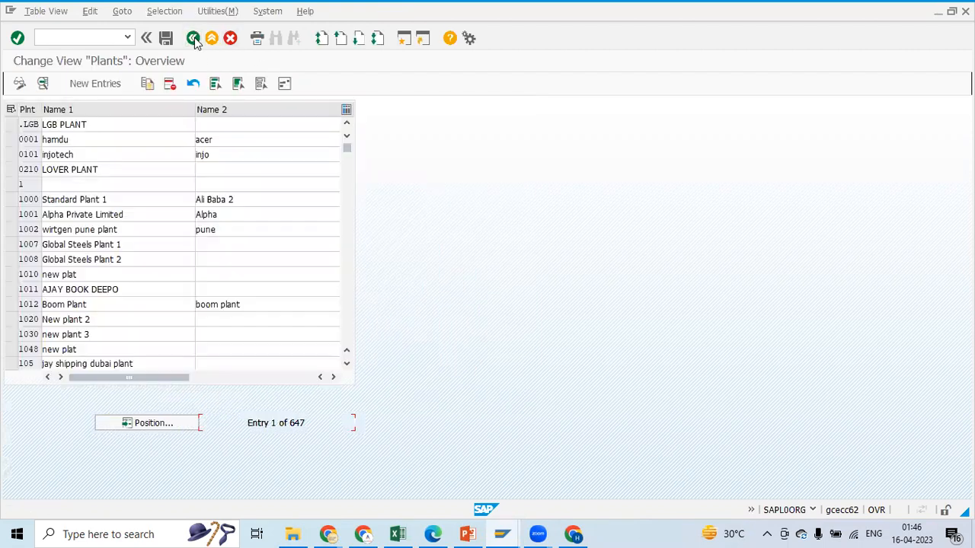
- Examine the existing plant codes beginning with P in the Plants overview to see which ones are already taken
click(346, 289)
drag(345, 288, 345, 320)
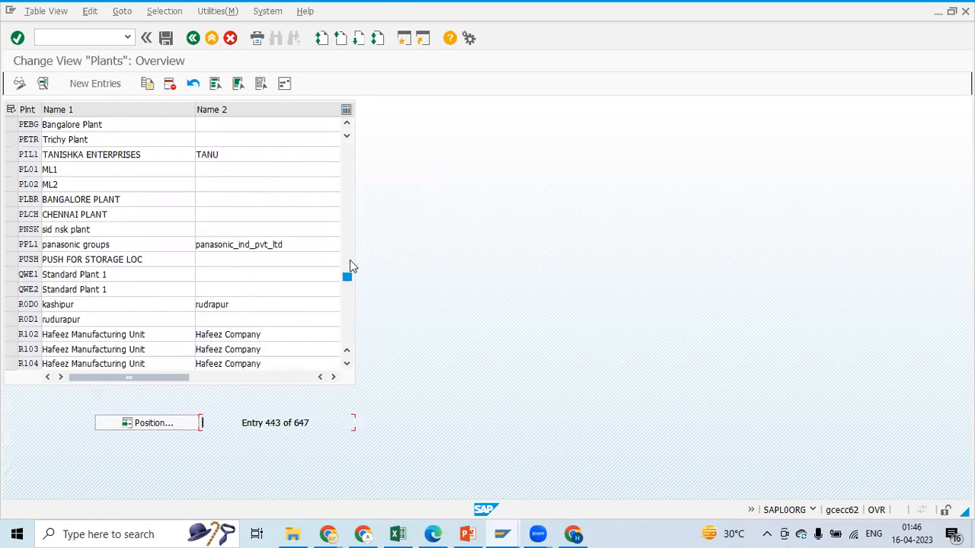
drag(348, 265, 347, 264)
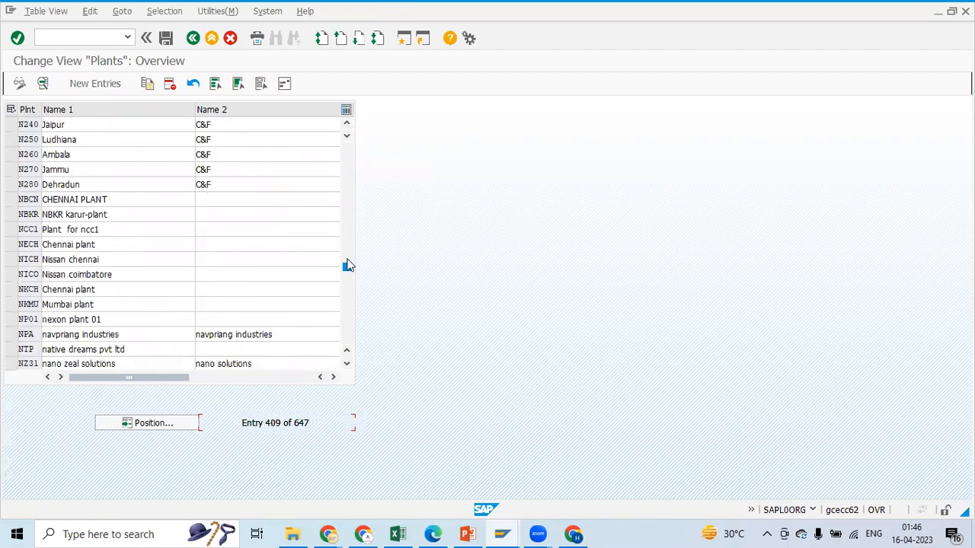
drag(347, 367, 348, 368)
click(348, 367)
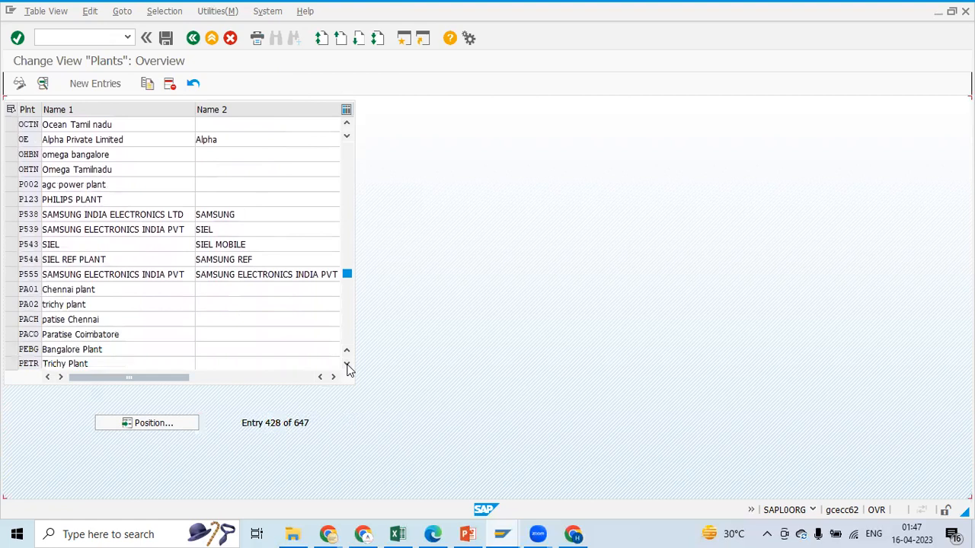
click(348, 367)
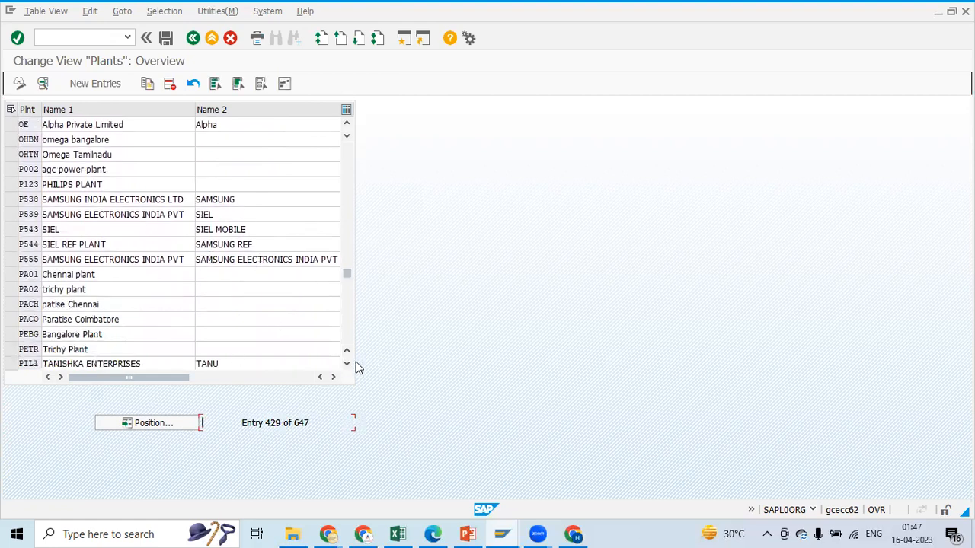
drag(347, 368, 347, 353)
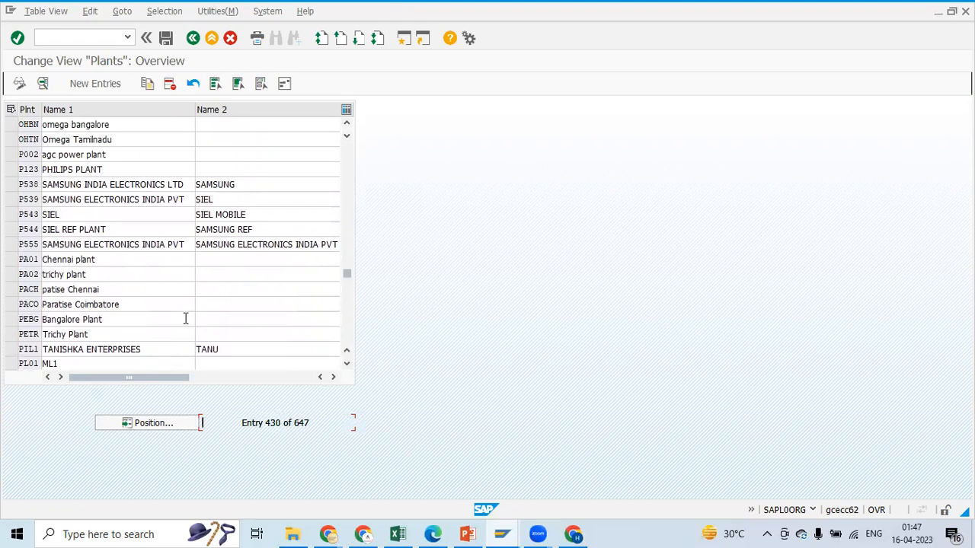
click(27, 189)
click(28, 230)
click(29, 260)
click(346, 364)
click(346, 364)
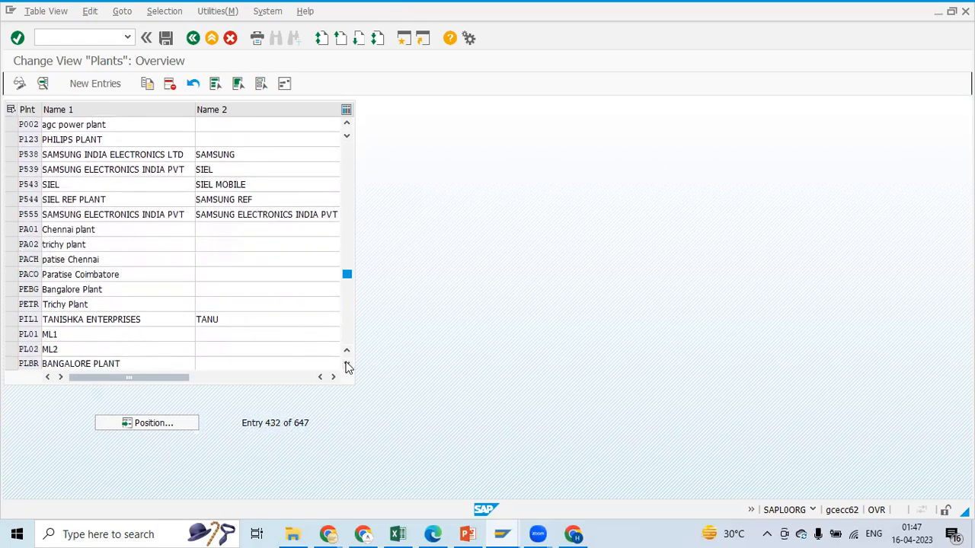
click(347, 364)
click(346, 364)
click(347, 364)
click(347, 364)
click(347, 364)
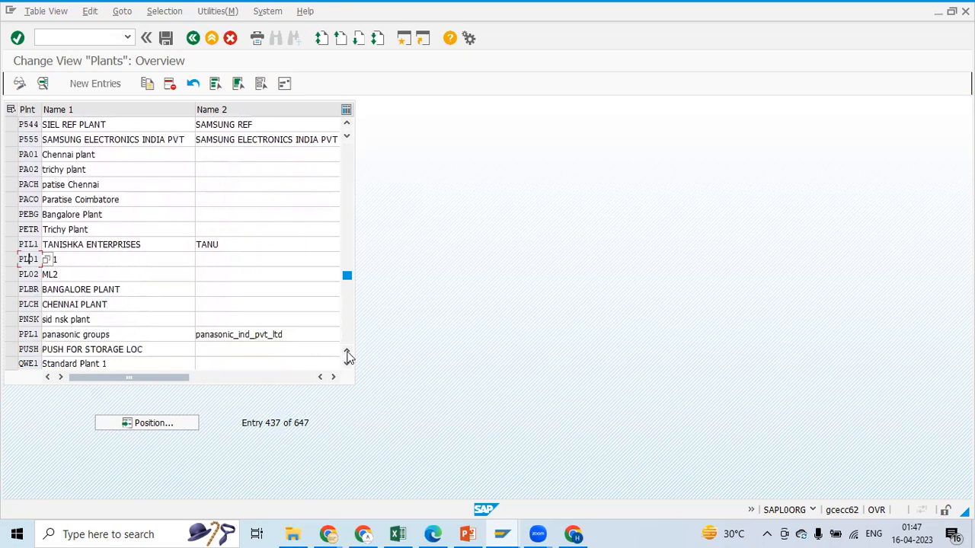
click(346, 350)
click(346, 350)
click(346, 350)
click(346, 353)
- Switch to the Excel notes and enter P600 as the Plant code in the Configurations sheet
key(alt+Tab)
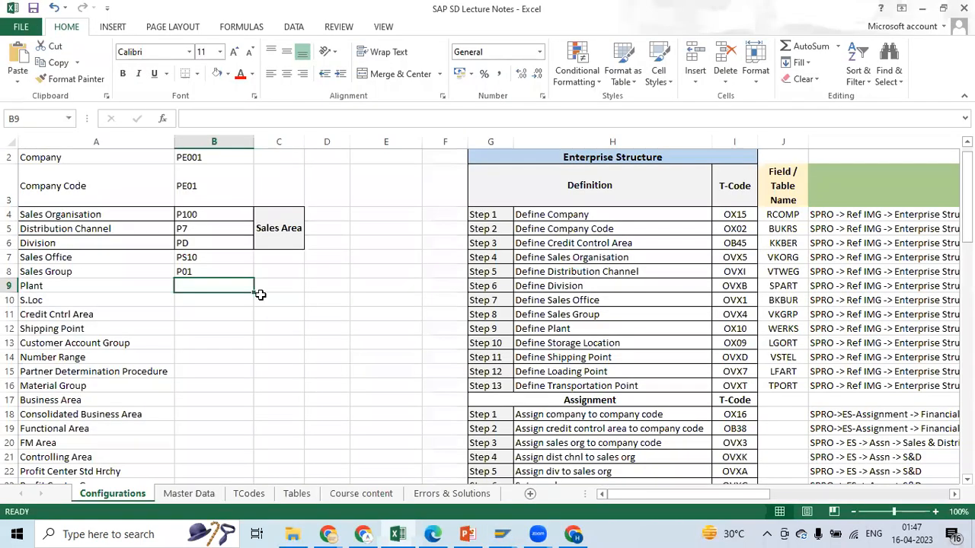
text(P)
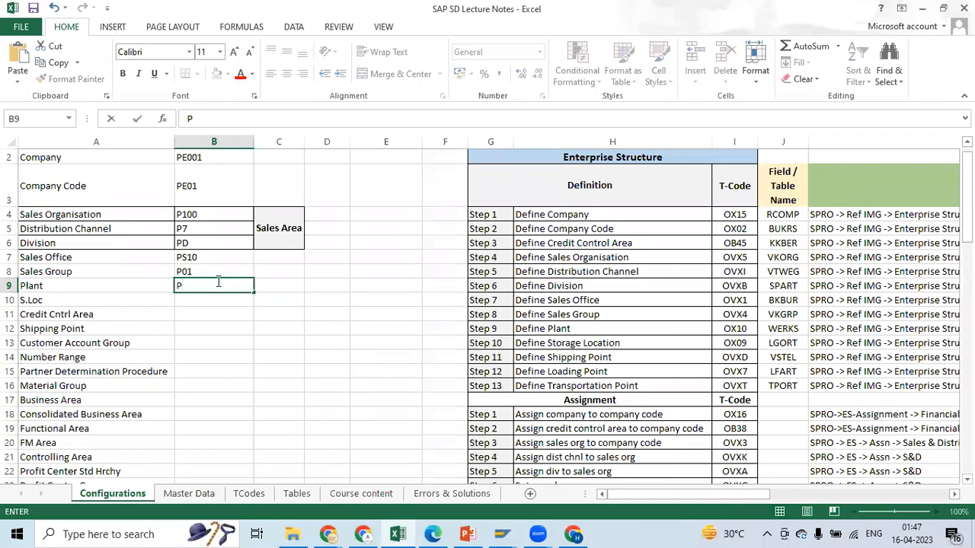
text(00)
key(BackSpace)
key(BackSpace)
text(600)
key(Tab)
- Switch to SAP, create a new plant entry P600 named PE Plant 1, and save it to bring up its address form
key(alt+Tab)
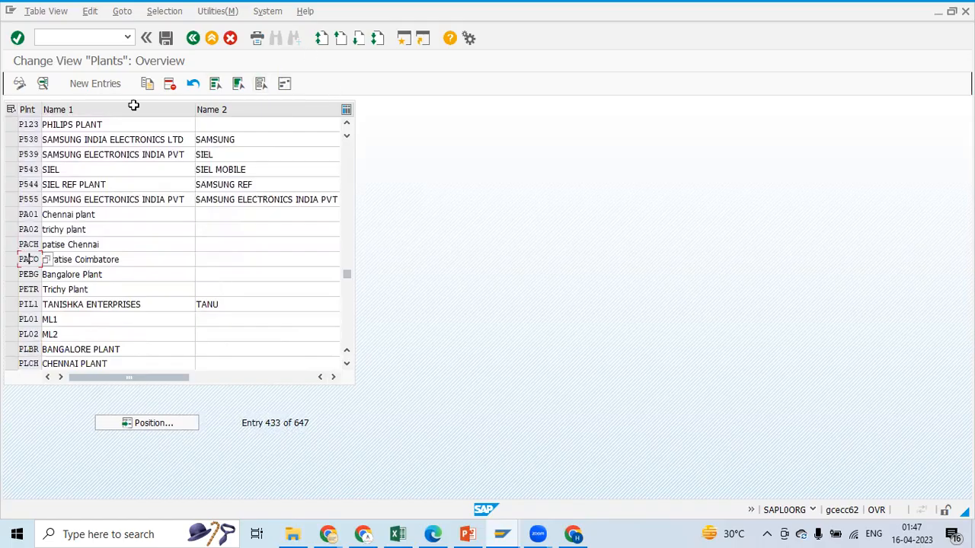
click(103, 88)
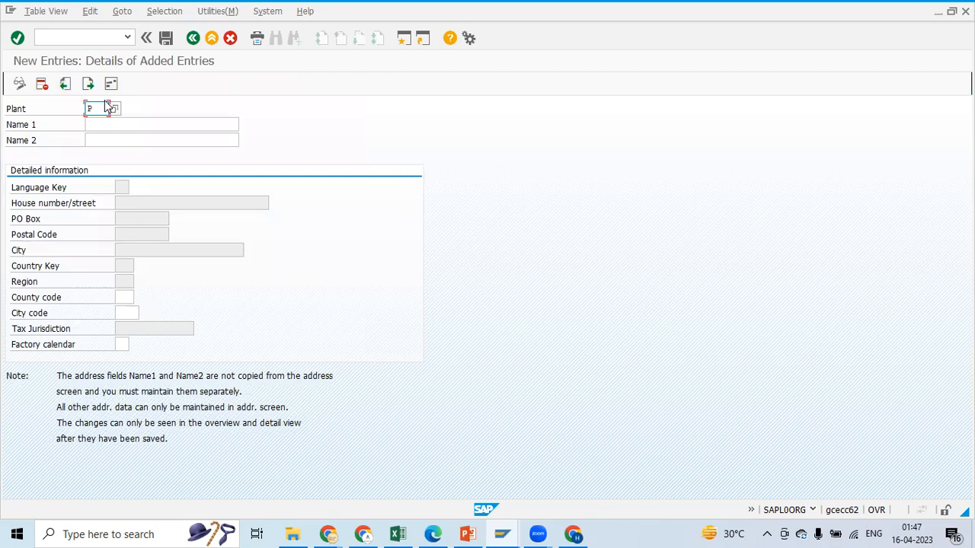
click(103, 126)
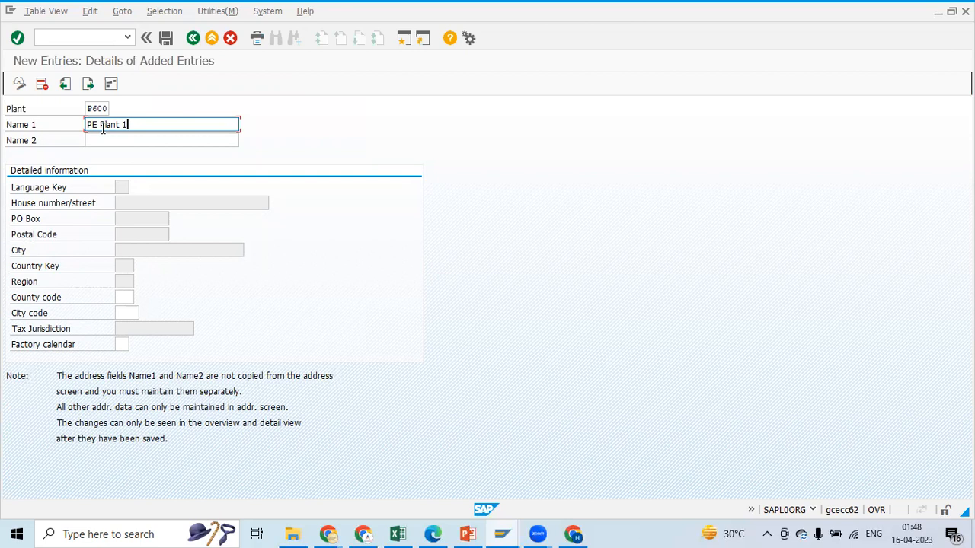
click(166, 38)
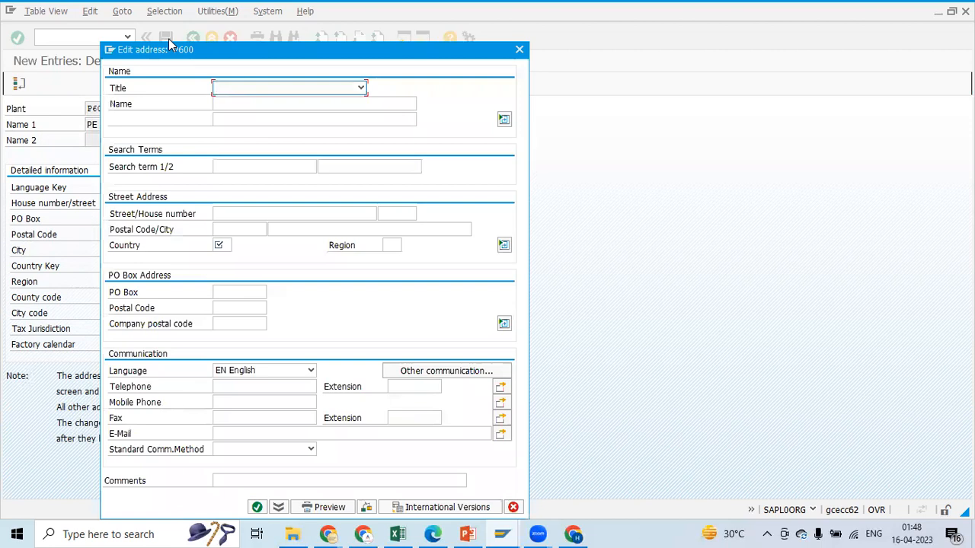
- Set the address title to Company, the name to PE Plant 1 and the search term to PE
click(362, 90)
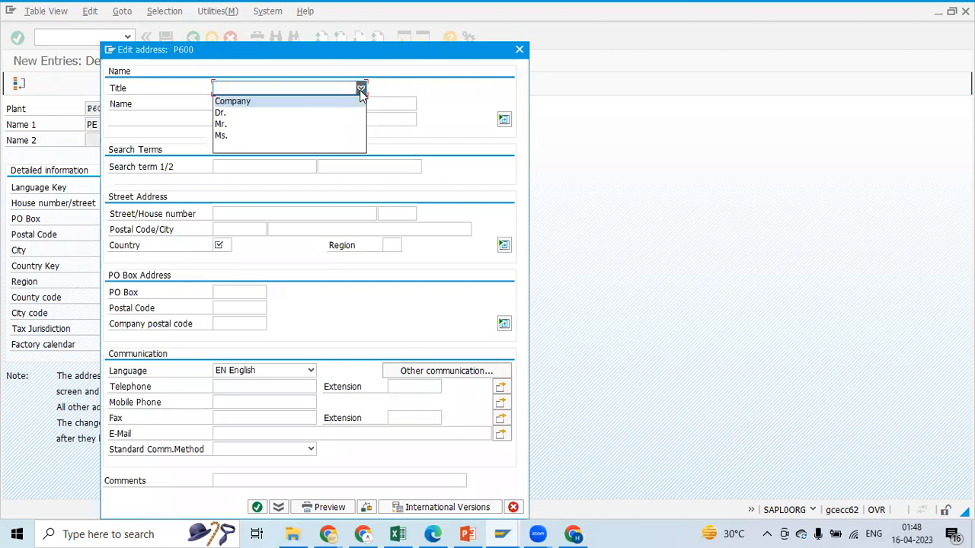
click(239, 101)
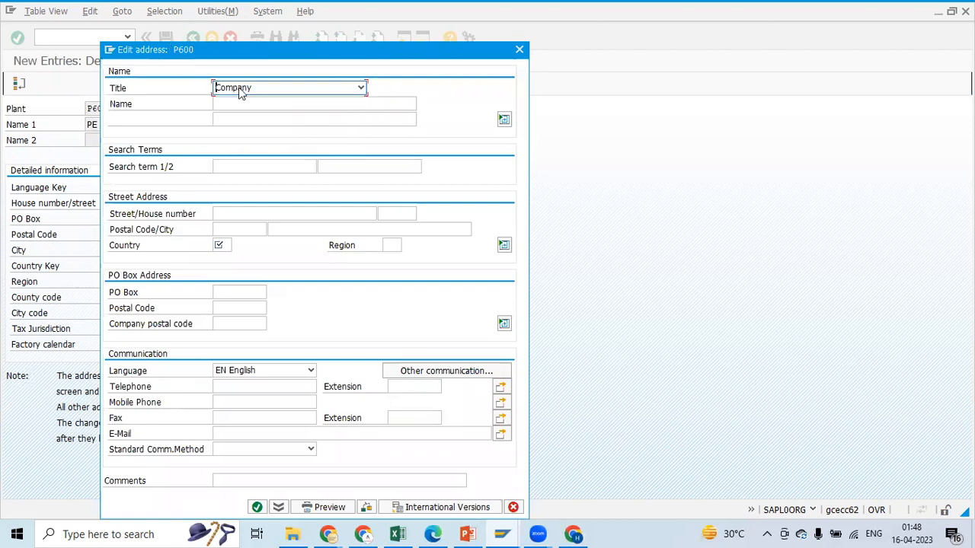
click(236, 107)
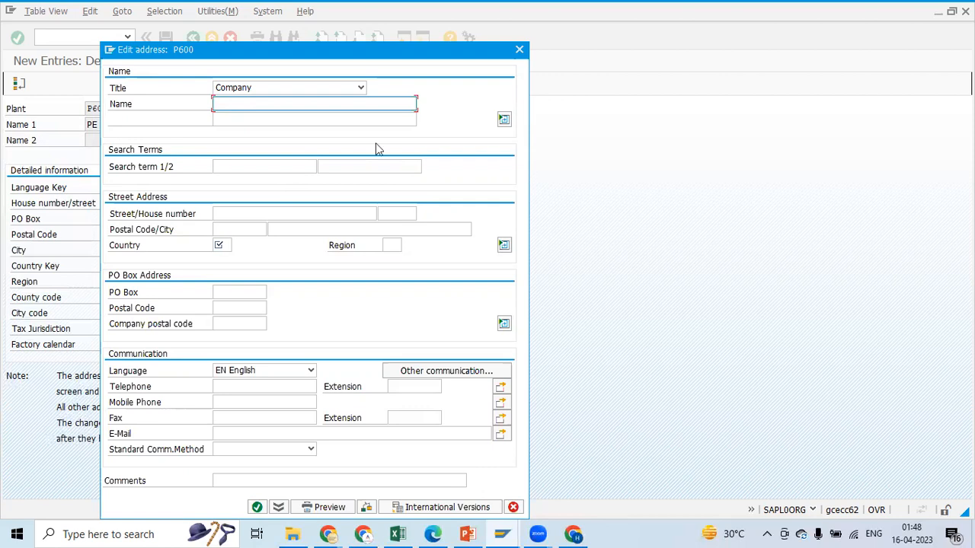
text(PE Plant 1)
click(300, 171)
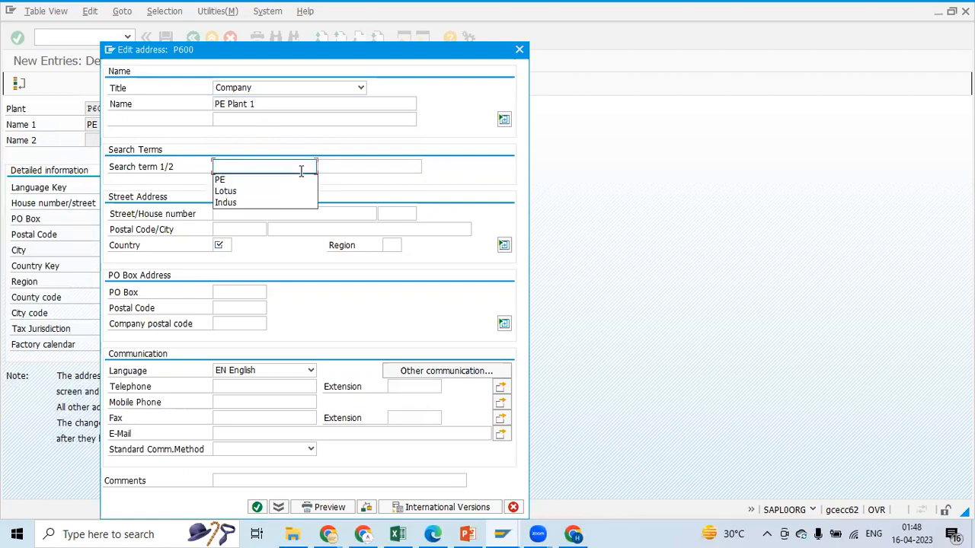
click(284, 179)
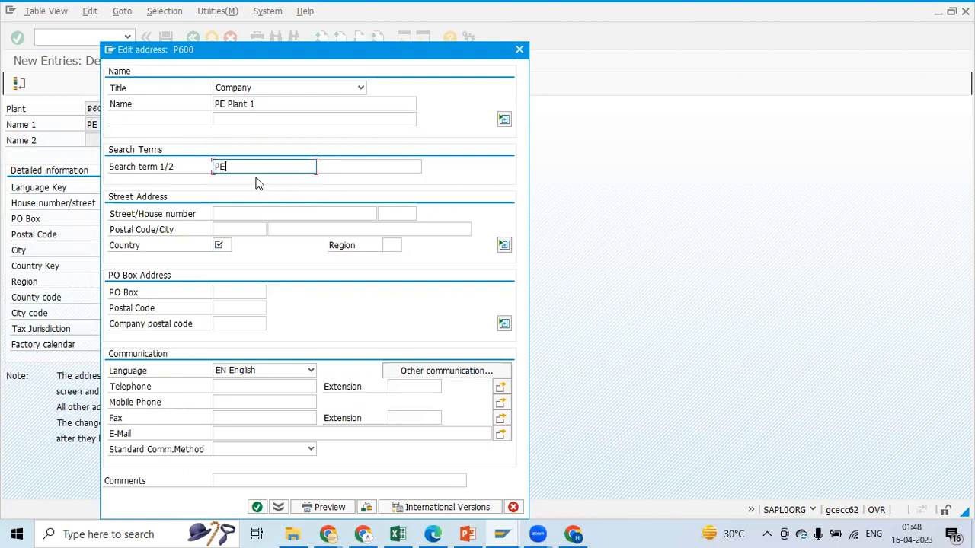
- Fill in the plant's street, house number, postal code and city, with country IN and region 01
click(250, 211)
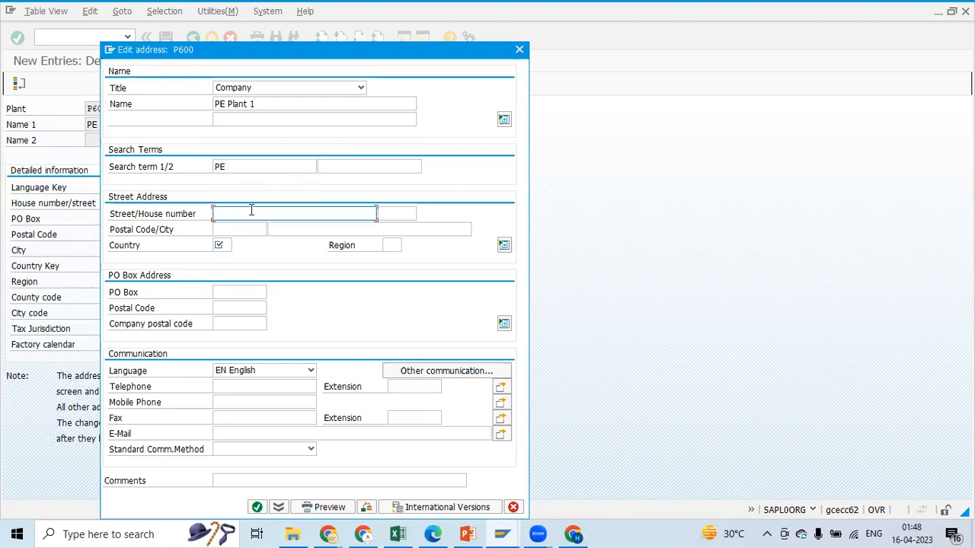
text(106)
key(Tab)
text(106)
click(247, 230)
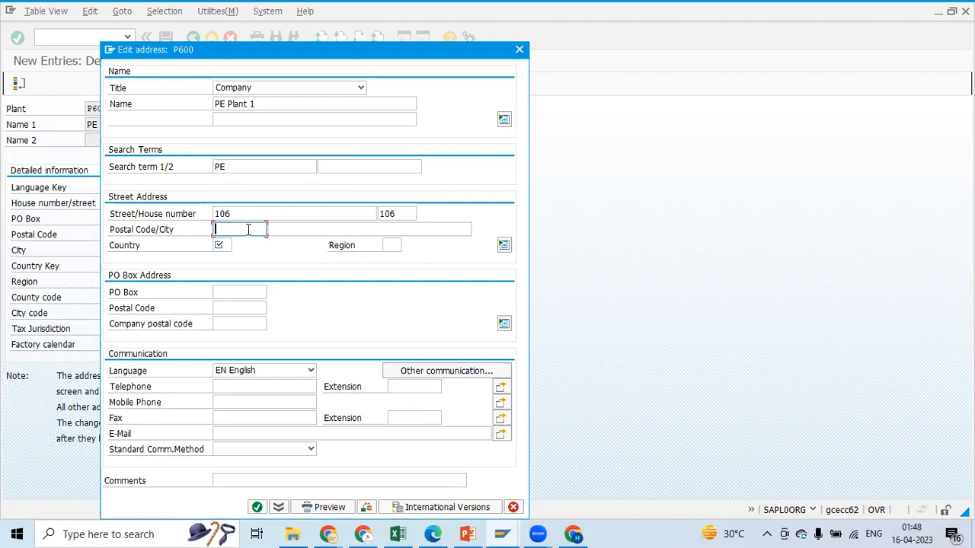
click(242, 242)
click(274, 230)
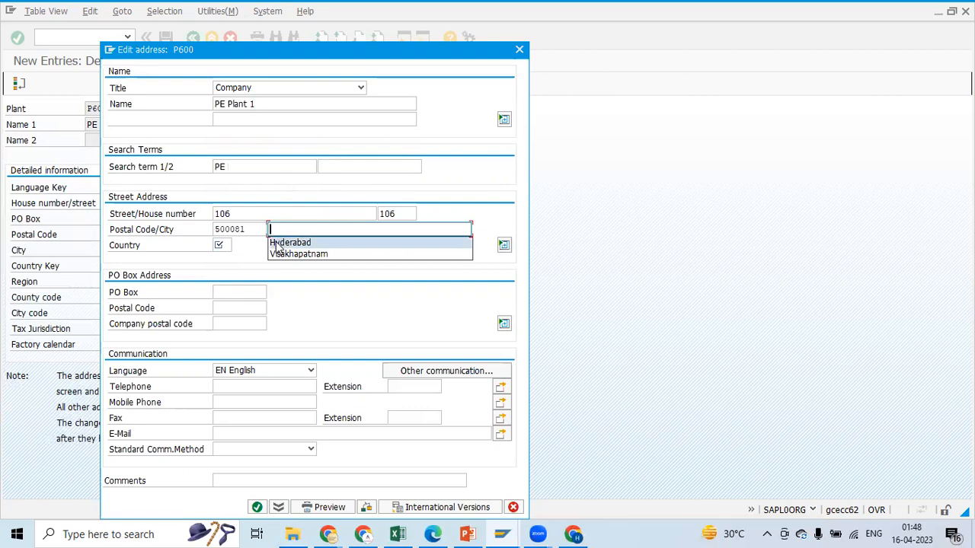
click(276, 242)
click(225, 245)
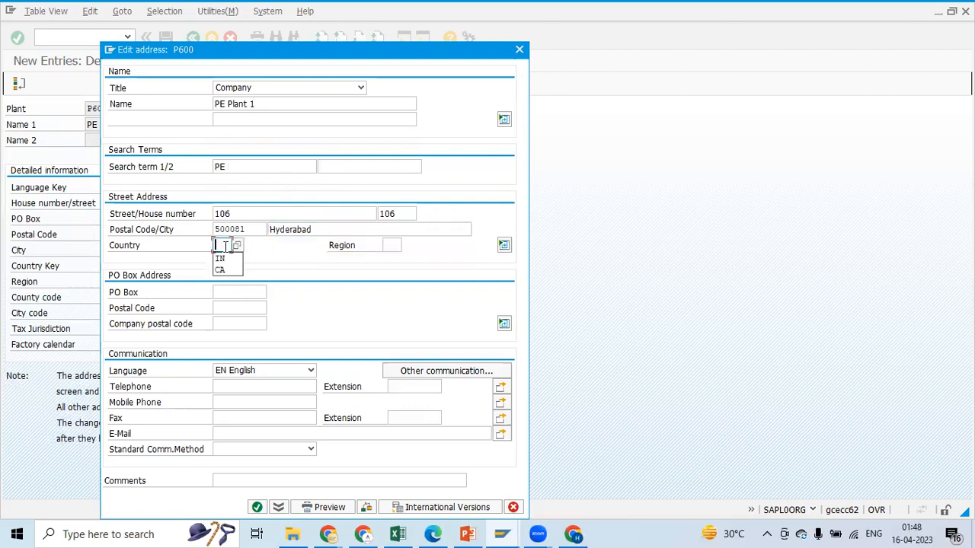
click(222, 259)
click(396, 246)
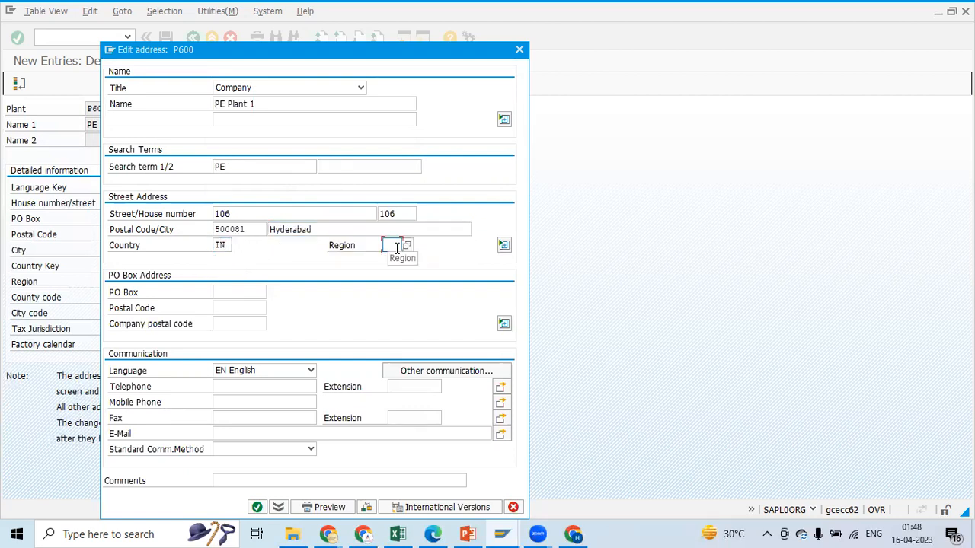
click(393, 262)
- Fill in the PO box and its postal code, and save the plant under the customizing request PE Enterprise Structure (Def)
click(242, 293)
click(232, 306)
click(235, 309)
click(232, 321)
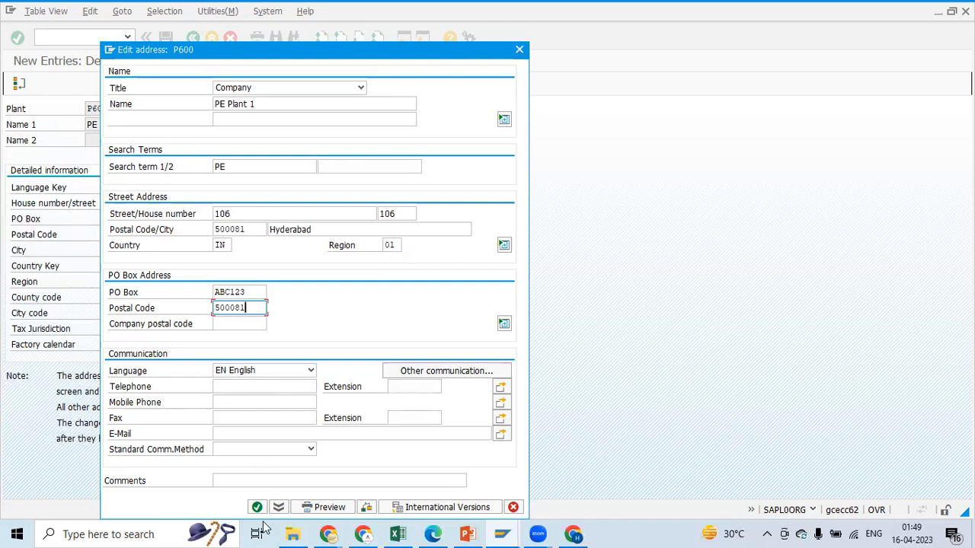
key(Return)
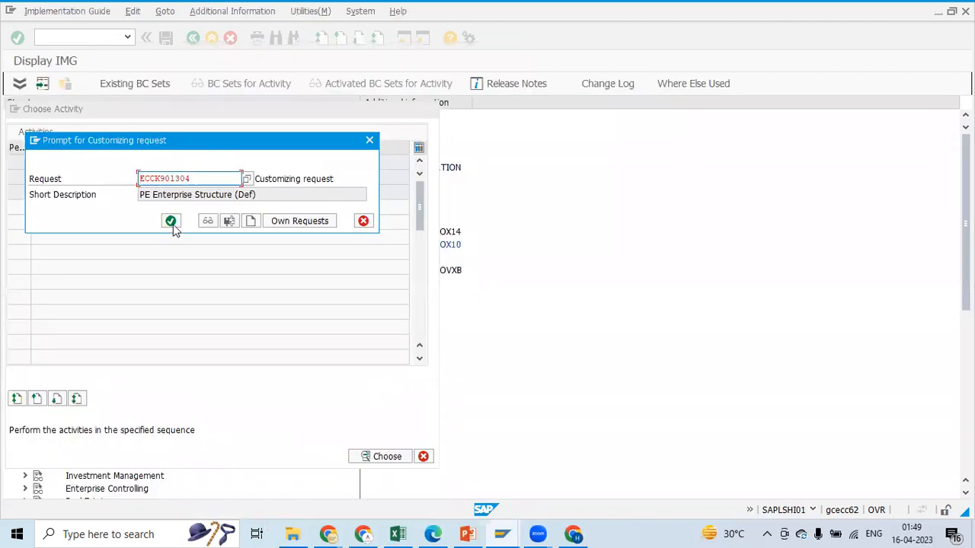
click(171, 222)
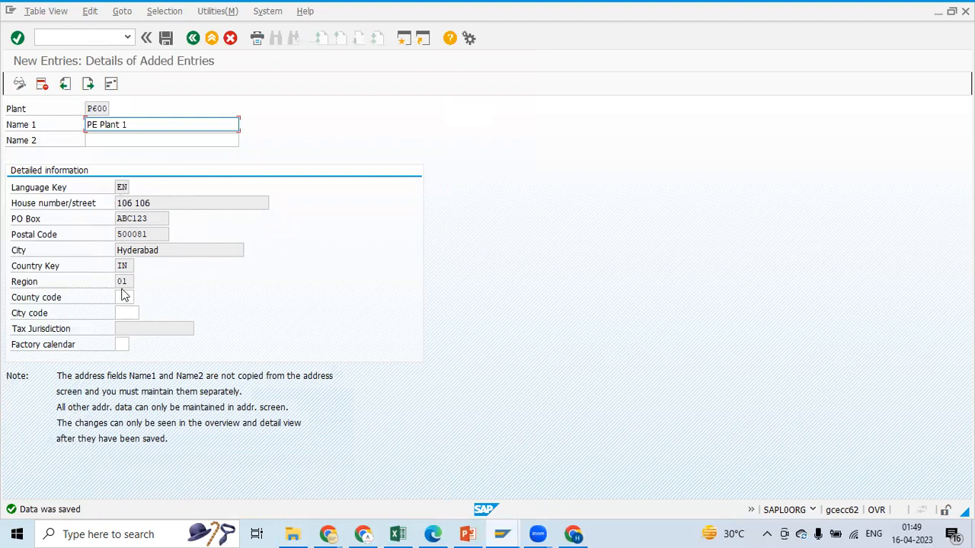
- Look up the county codes available for plant P600 and close the list without choosing one
click(120, 297)
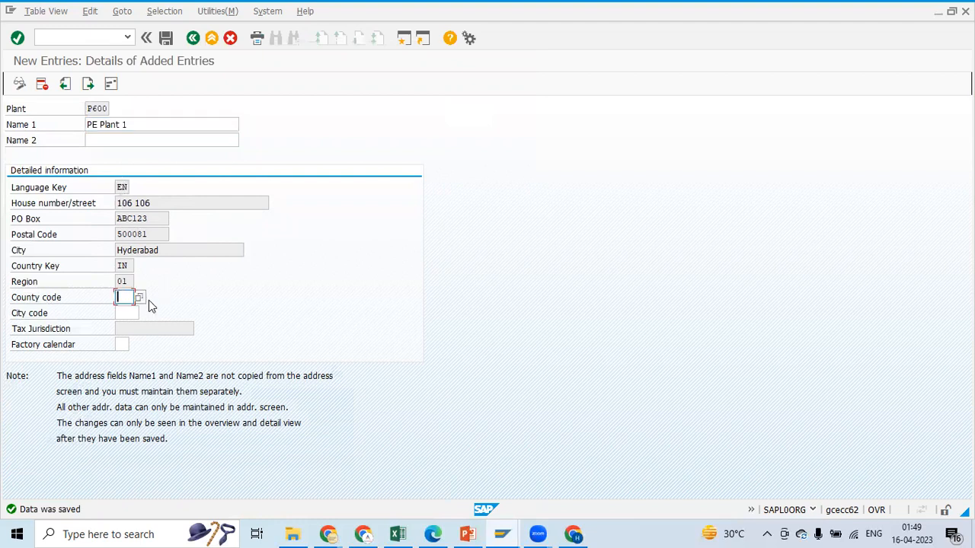
click(138, 297)
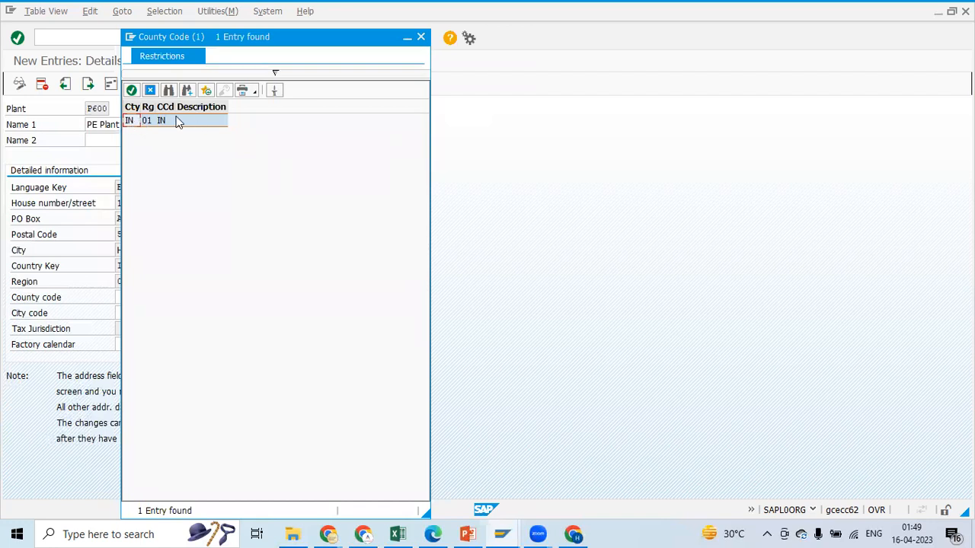
click(162, 122)
click(130, 120)
click(165, 122)
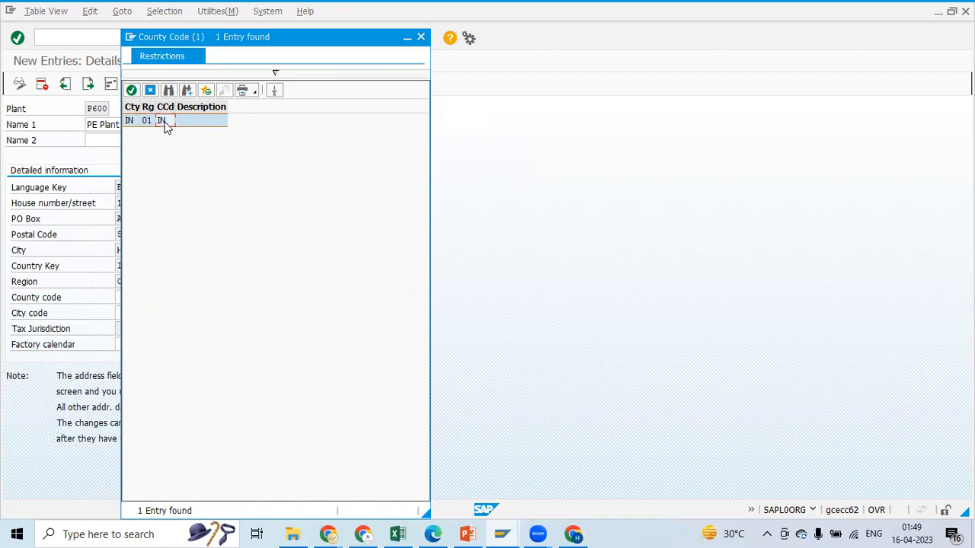
click(421, 38)
click(121, 297)
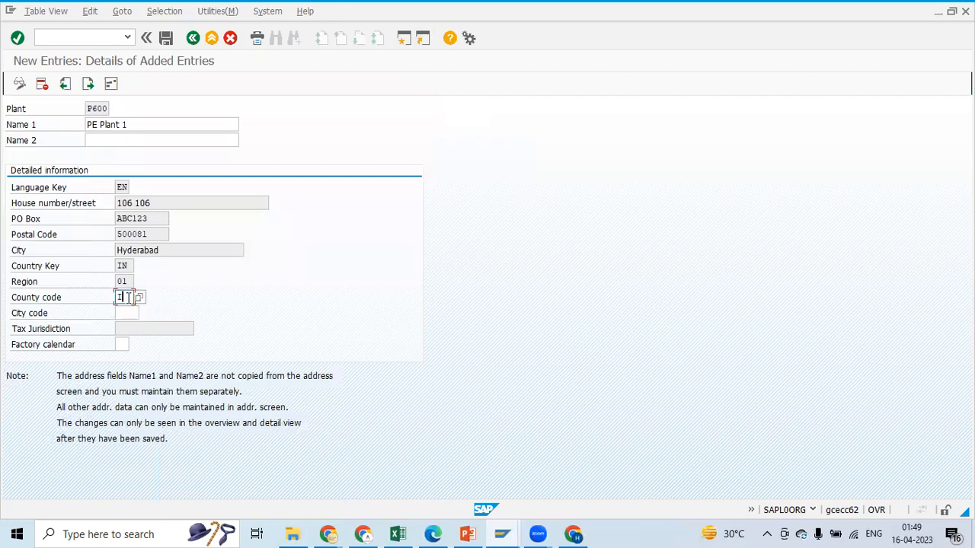
- Look up the possible city code values for plant P600
click(126, 313)
key(F4)
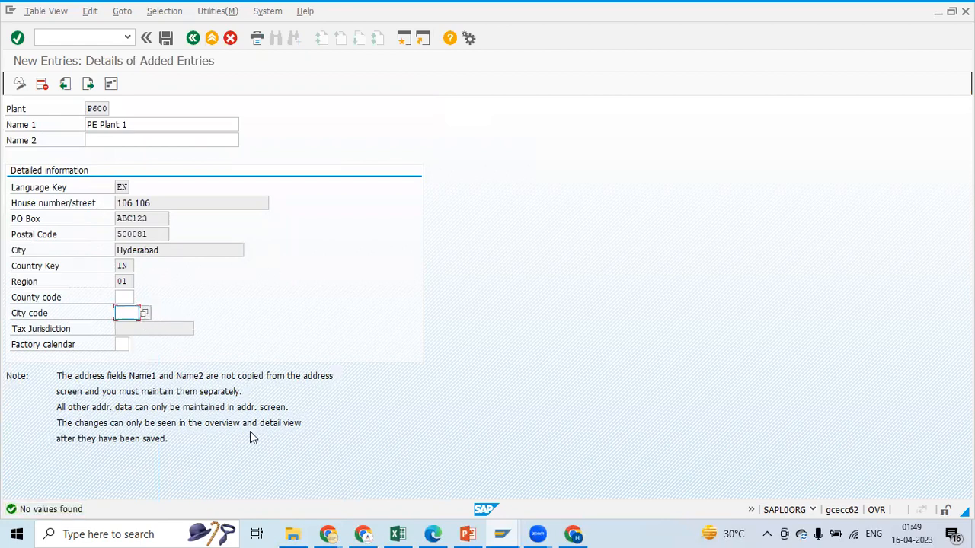
click(144, 313)
- Choose factory calendar IN, Factory Calendar for India, from the possible values for plant P600
click(121, 344)
click(134, 345)
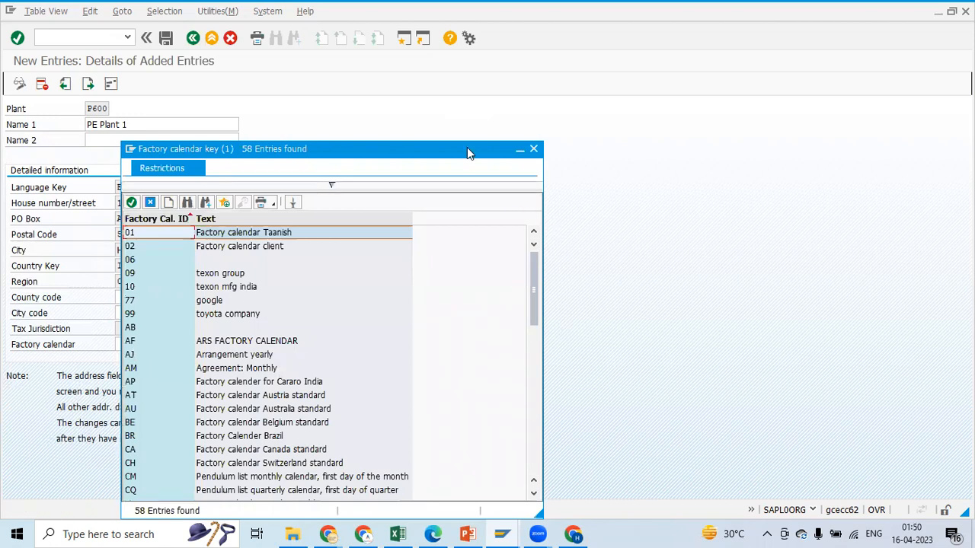
drag(603, 250, 594, 430)
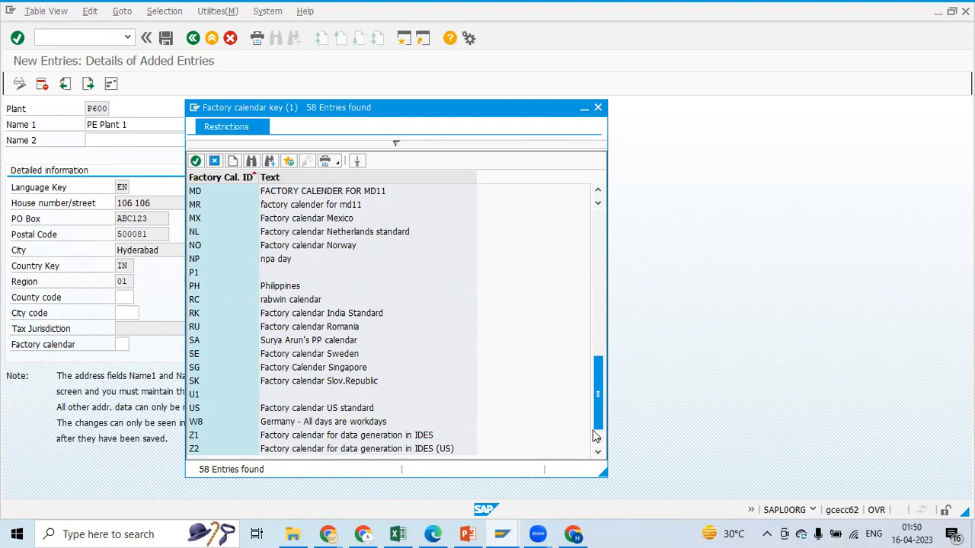
drag(597, 424, 598, 261)
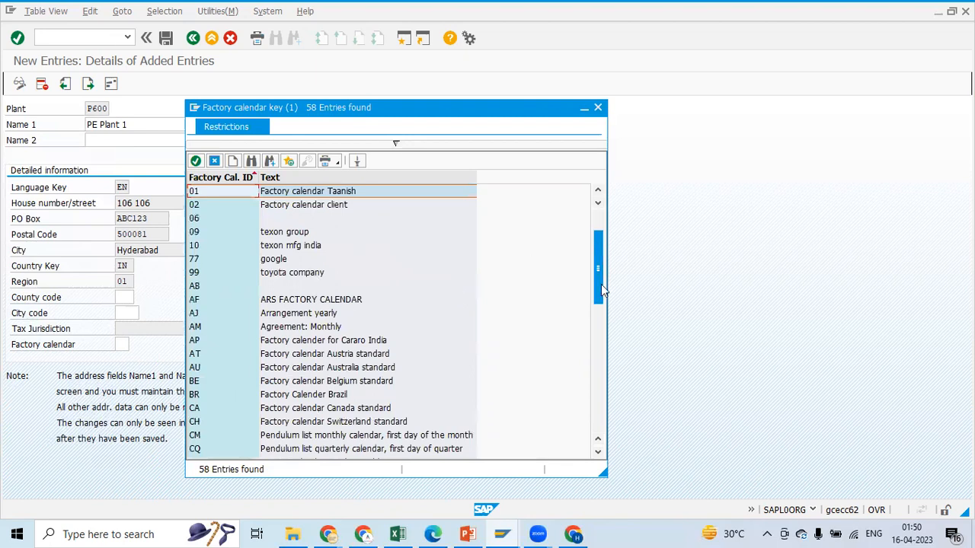
click(601, 290)
scroll(598, 342, down, 6)
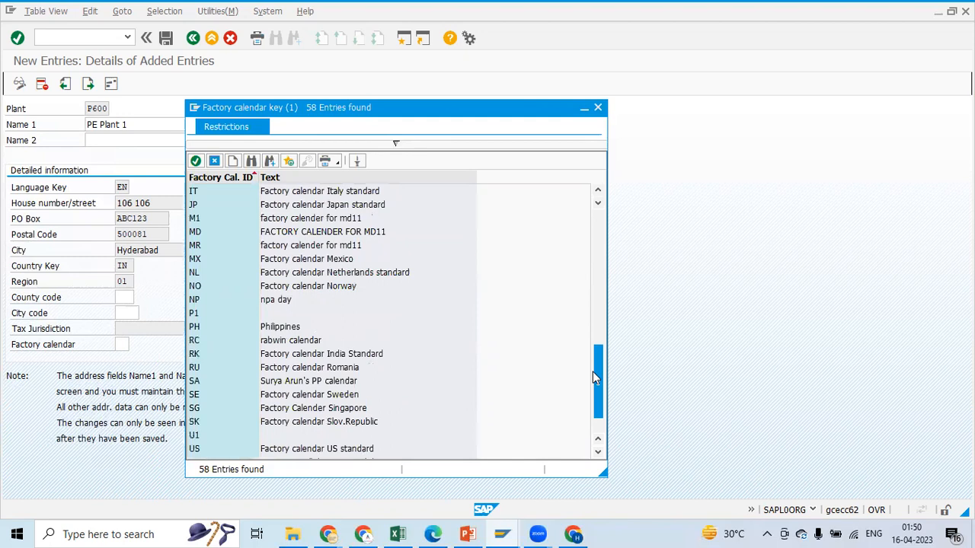
drag(597, 374, 598, 388)
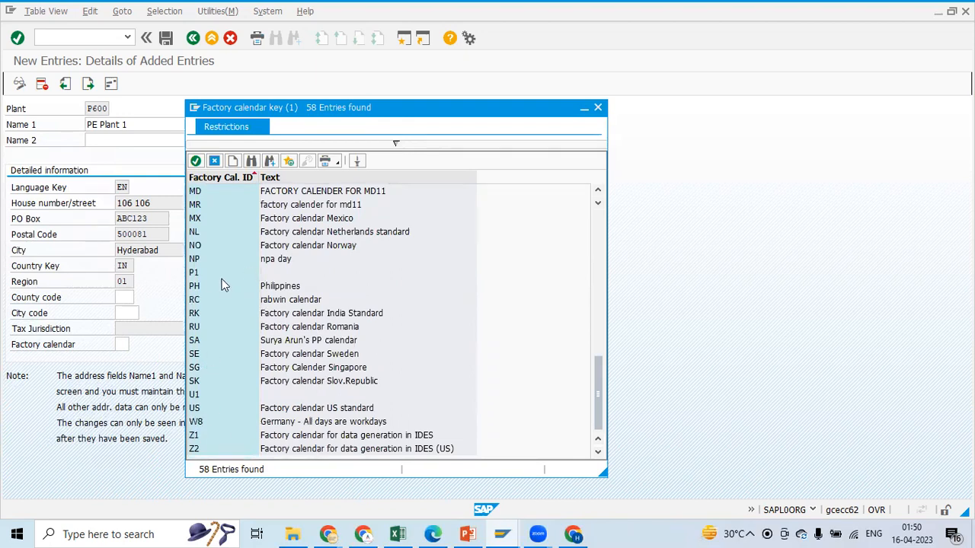
drag(601, 399, 606, 324)
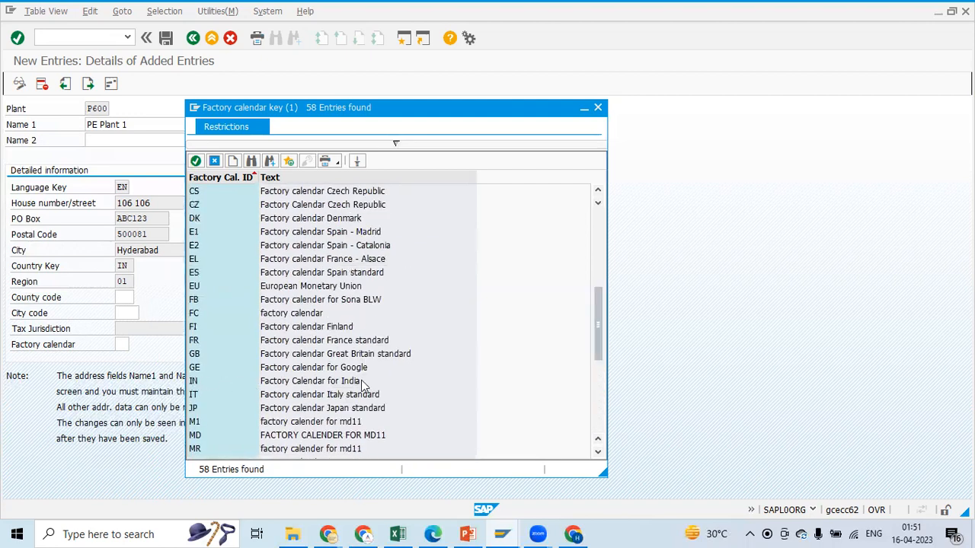
double_click(195, 382)
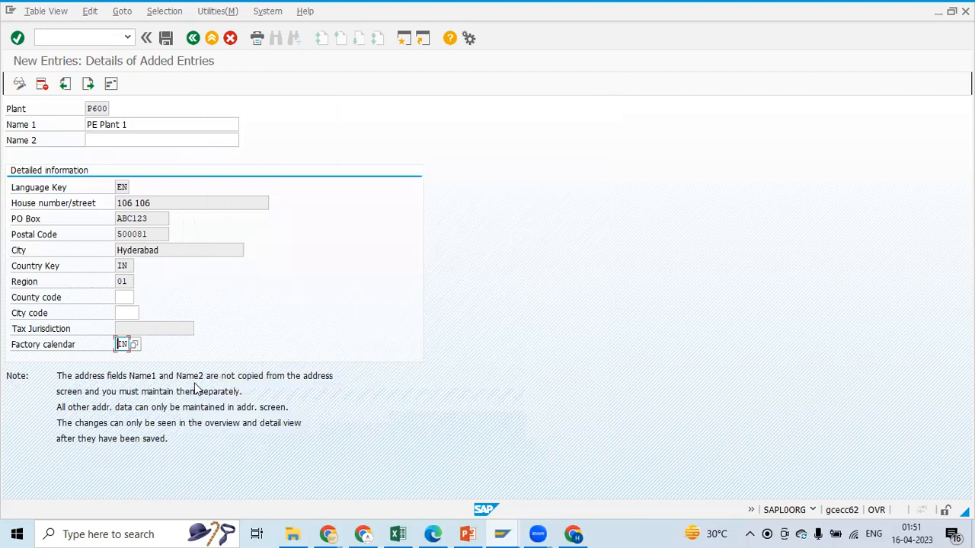
- Save plant P600 with its factory calendar and return to the plants overview
click(17, 349)
click(127, 346)
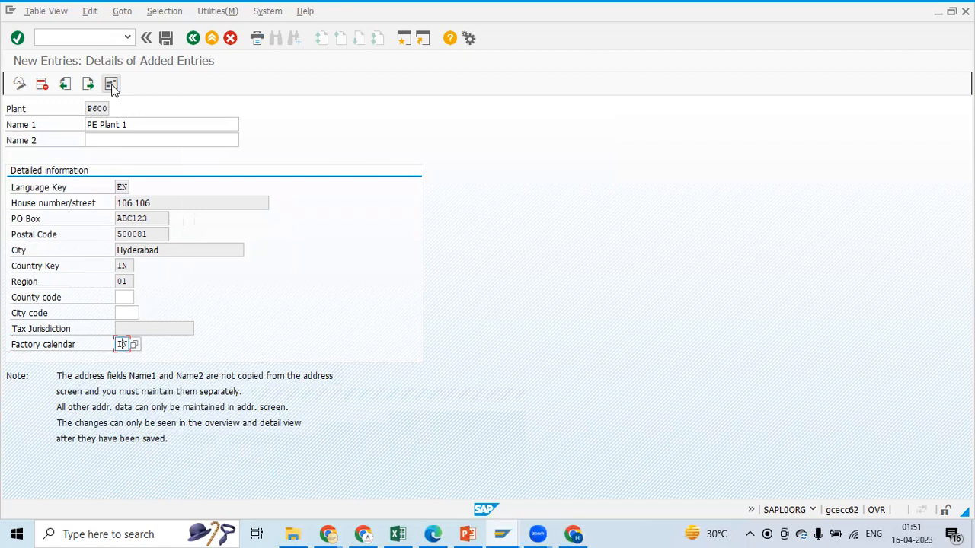
click(171, 44)
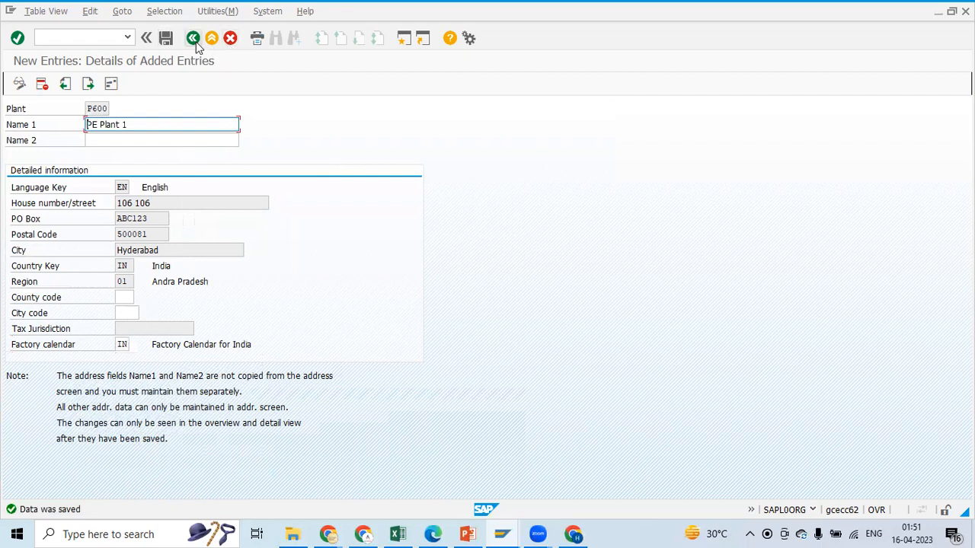
click(195, 41)
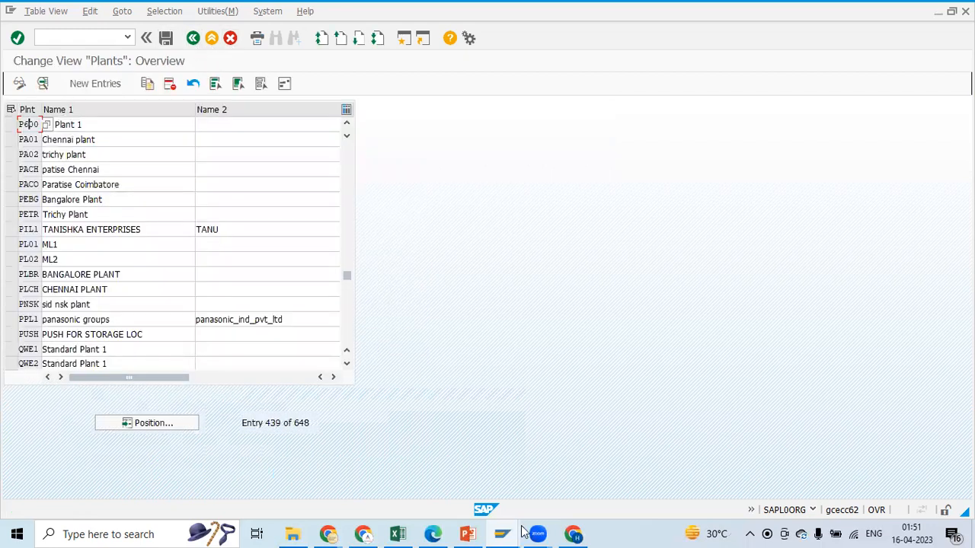
- Switch to the PowerPoint deck and review the plant and storage location definitions and the Important Fields slide
click(468, 534)
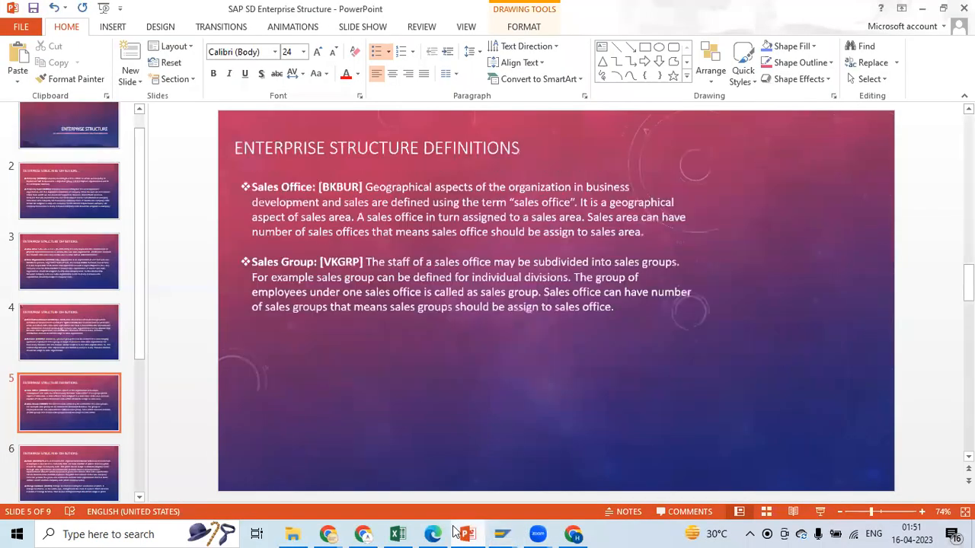
click(136, 304)
scroll(137, 339, down, 2)
click(73, 363)
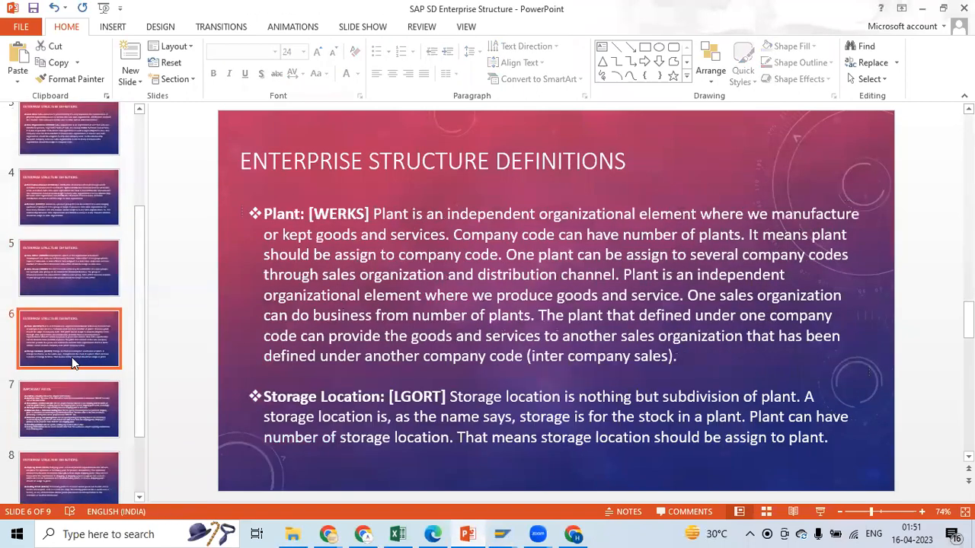
click(52, 420)
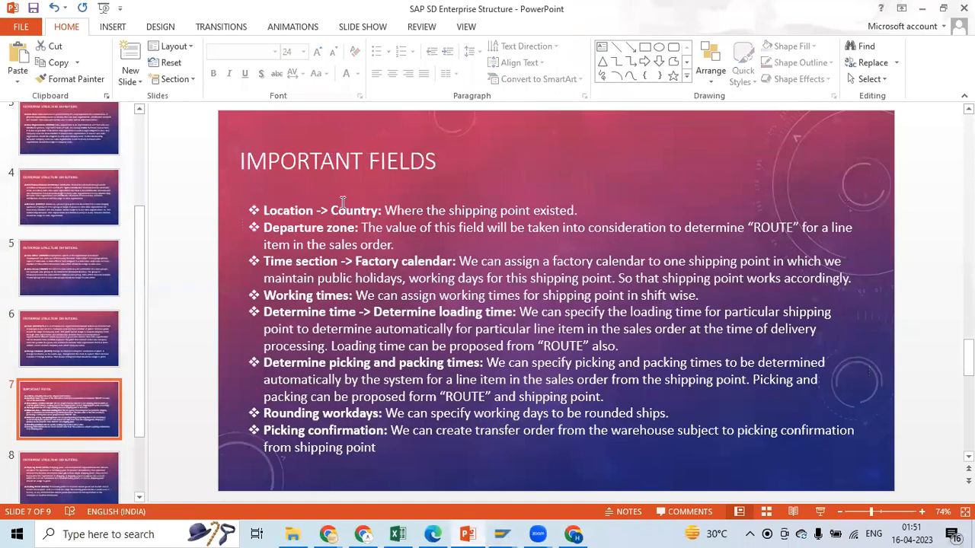
click(317, 227)
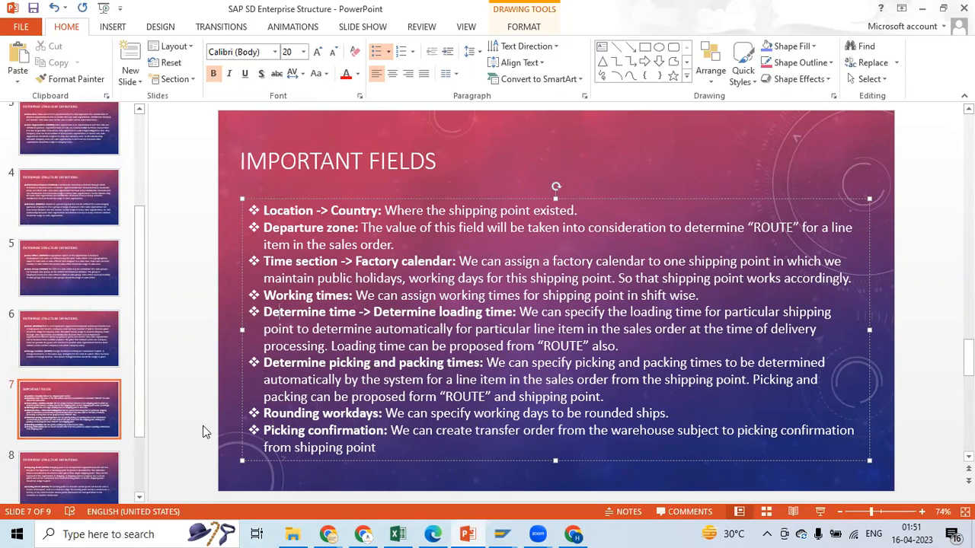
- Switch back to SAP, leave the plant activities for the IMG structure, and collapse Logistics - General
key(alt+Tab)
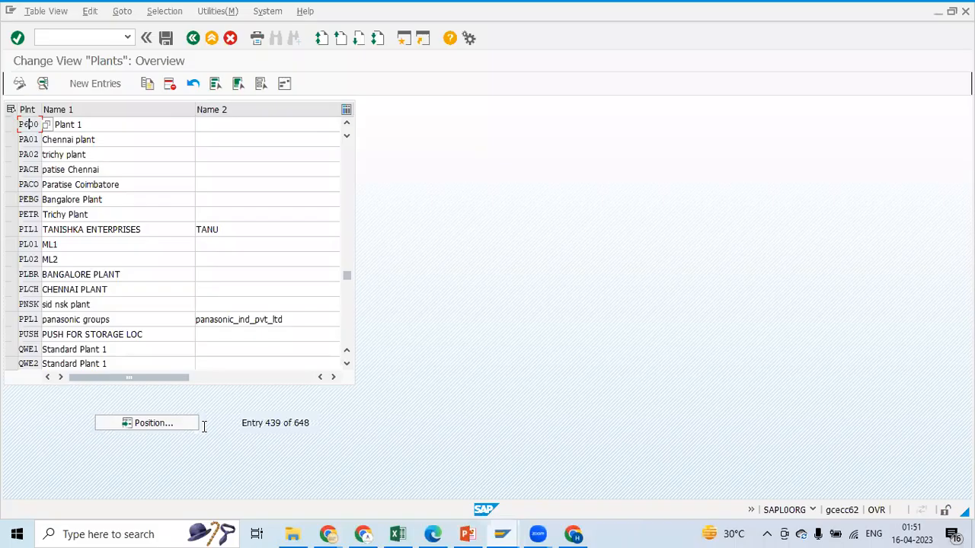
click(193, 38)
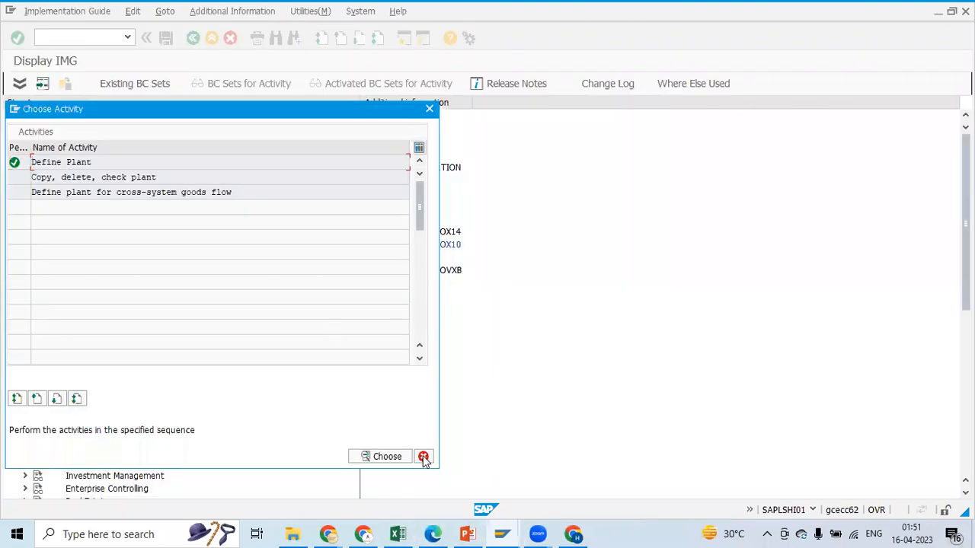
click(423, 456)
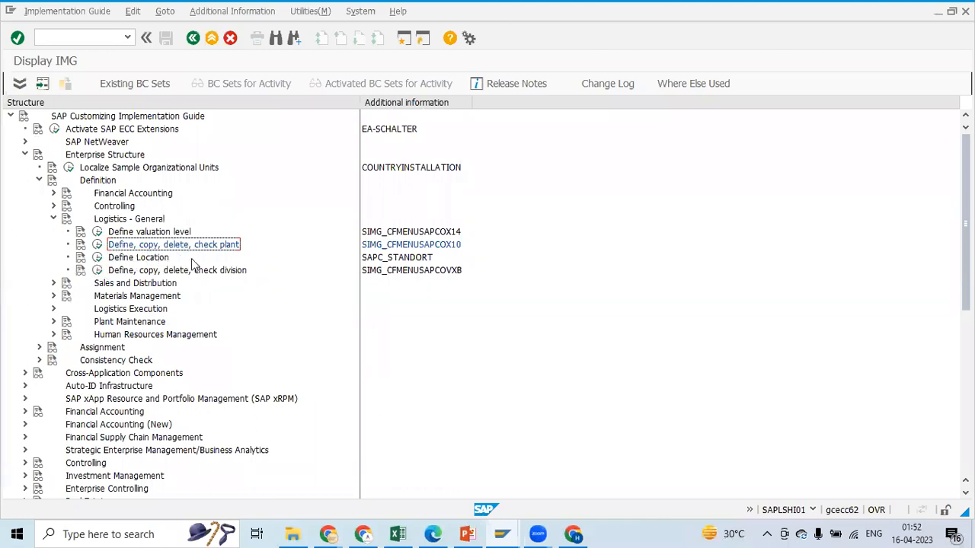
click(126, 259)
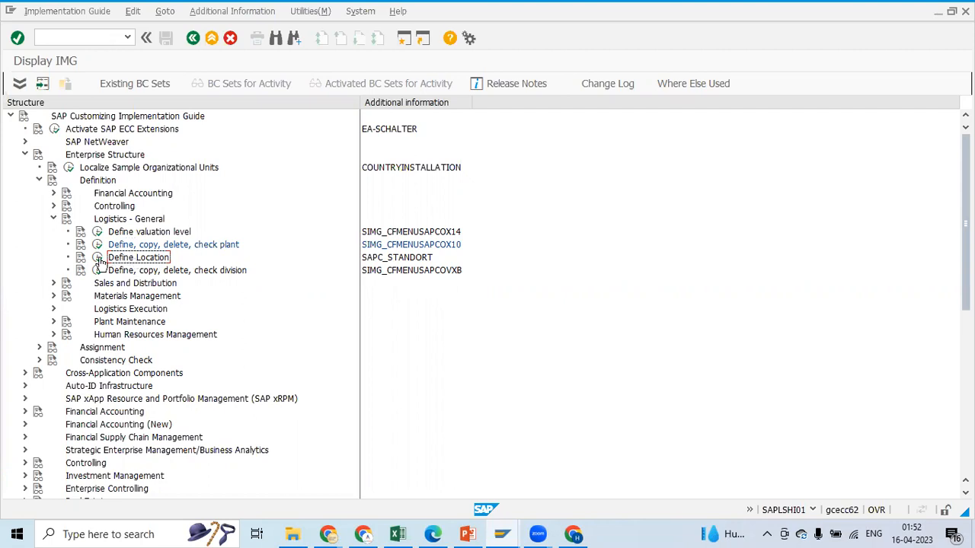
click(54, 219)
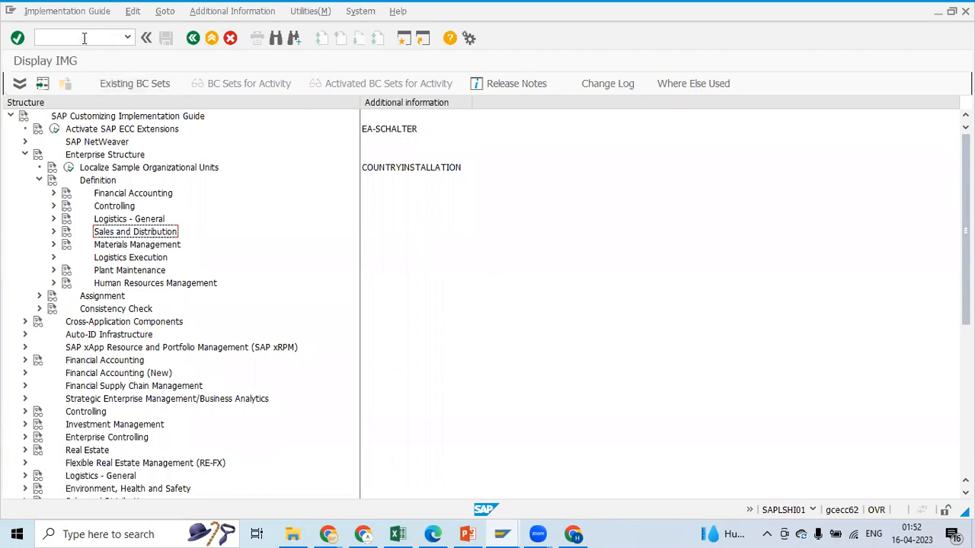
- Switch to the Excel lecture notes and look up the transaction code, field name and IMG path for Define Storage Location
click(467, 534)
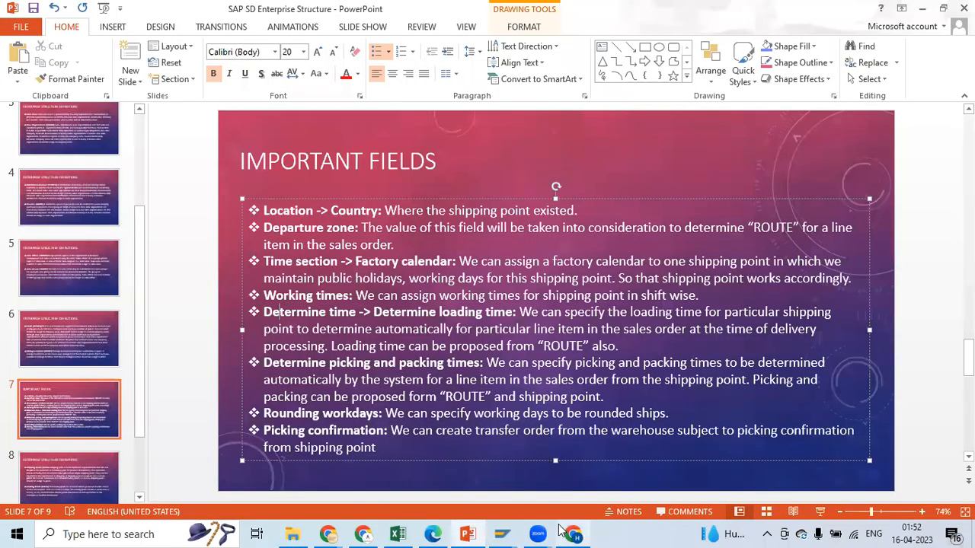
click(397, 534)
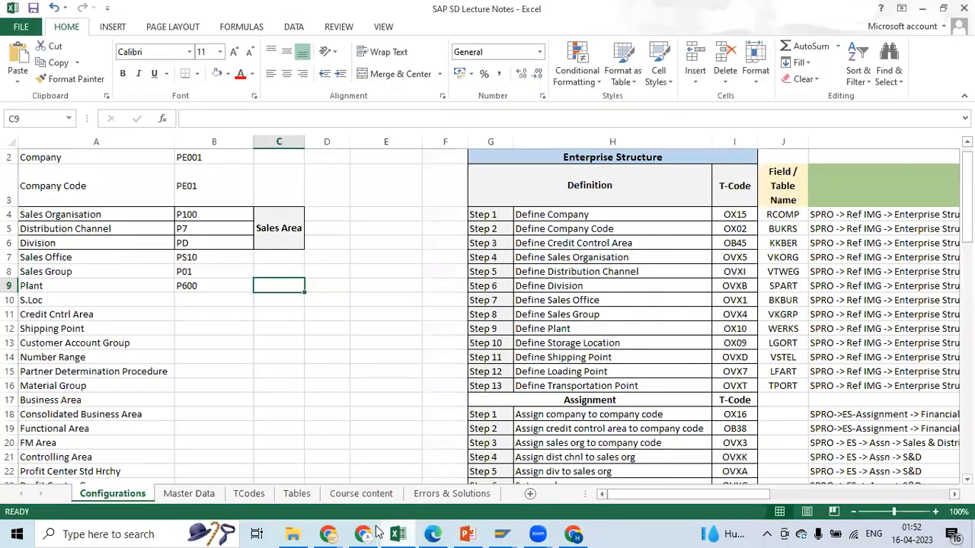
scroll(421, 372, right, 2)
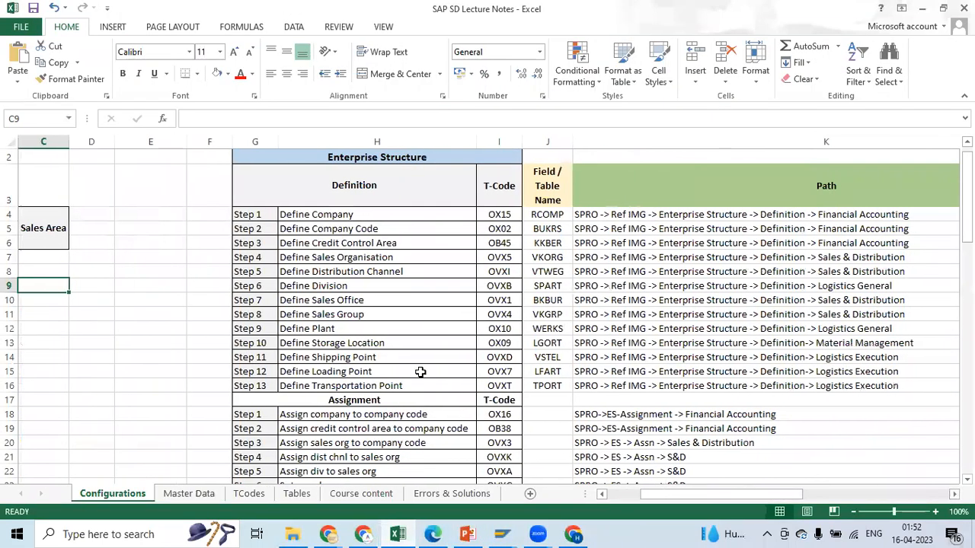
click(421, 371)
click(374, 290)
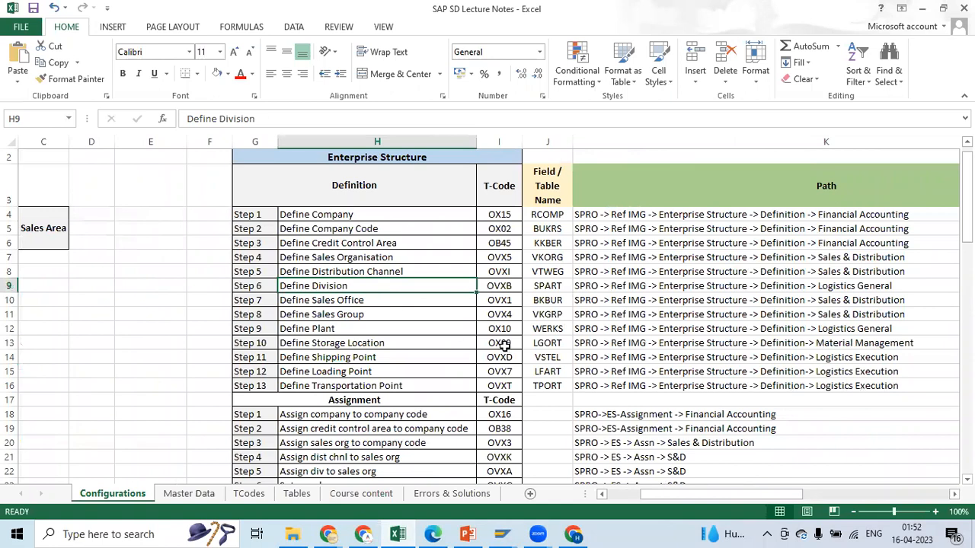
click(545, 345)
click(603, 345)
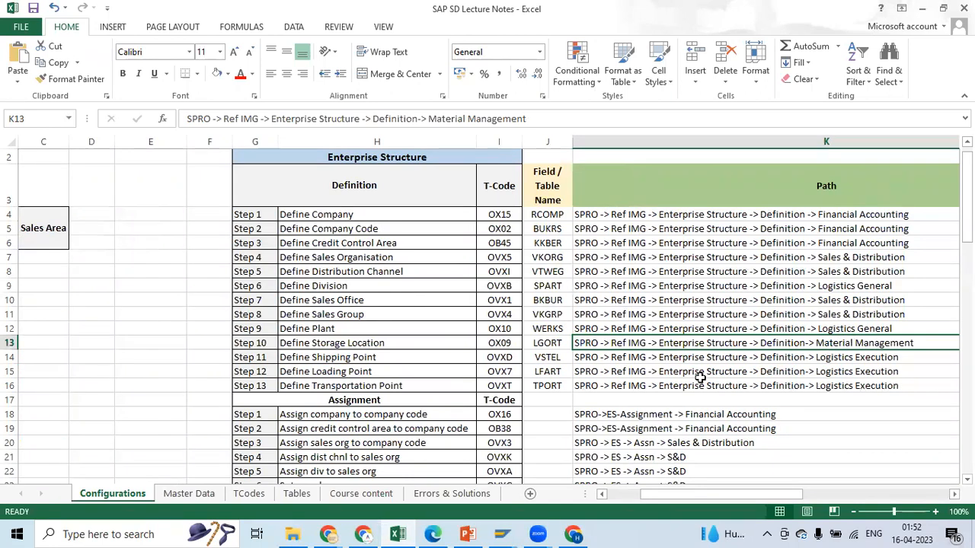
click(399, 345)
- Return to SAP and start the Maintain storage location activity under Enterprise Structure > Definition > Materials Management
key(alt+Tab)
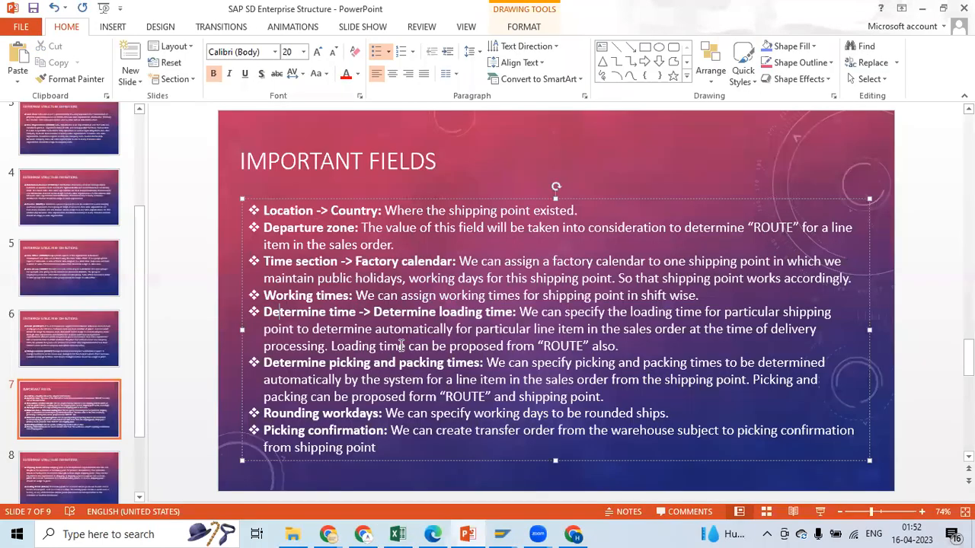
key(alt+Tab)
key(alt+Tab)
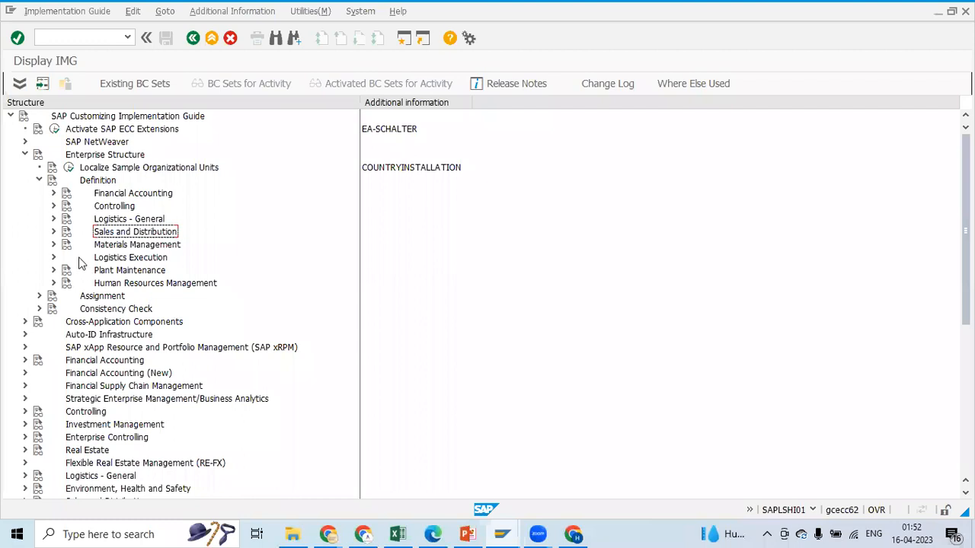
click(53, 245)
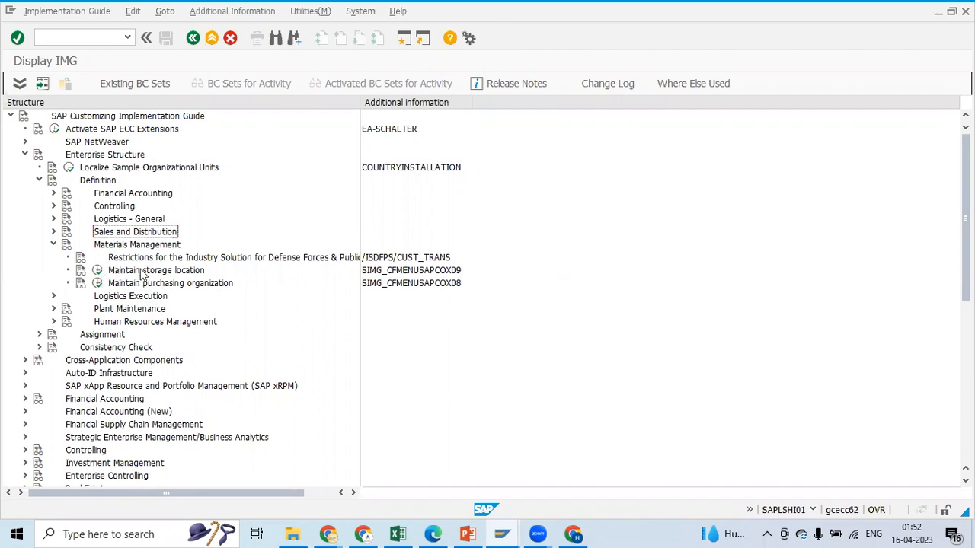
click(99, 272)
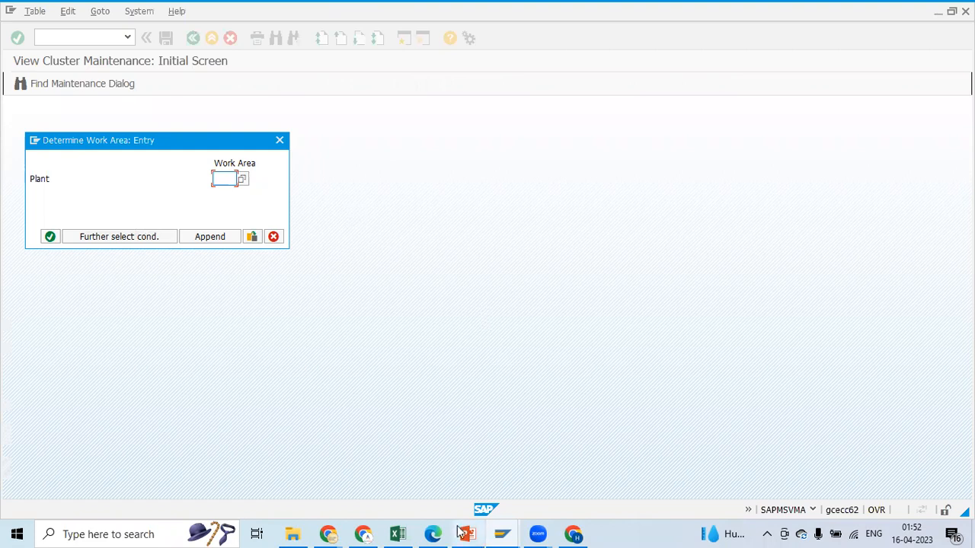
- Review the enterprise structure definition and assignment steps in the Excel lecture notes, and return to SAP's plant work area prompt
click(397, 534)
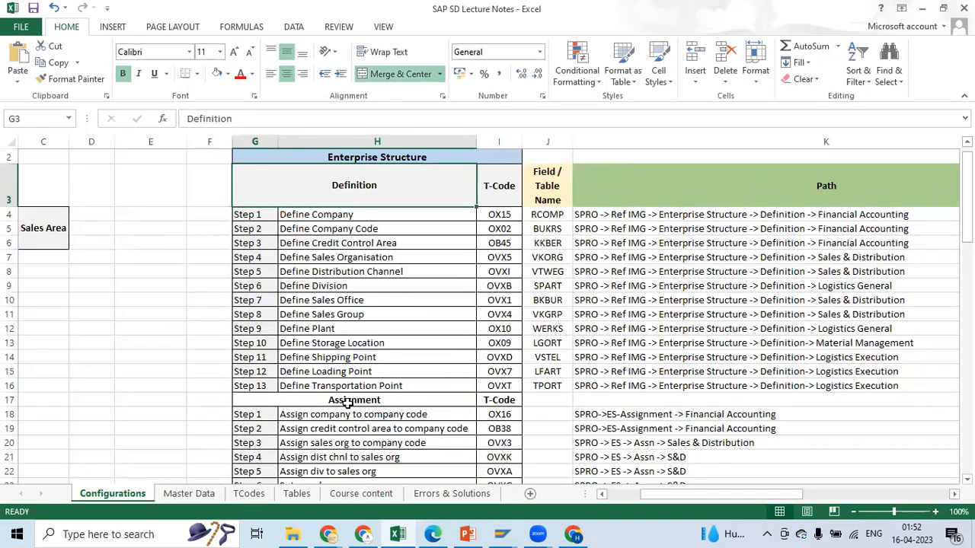
click(347, 404)
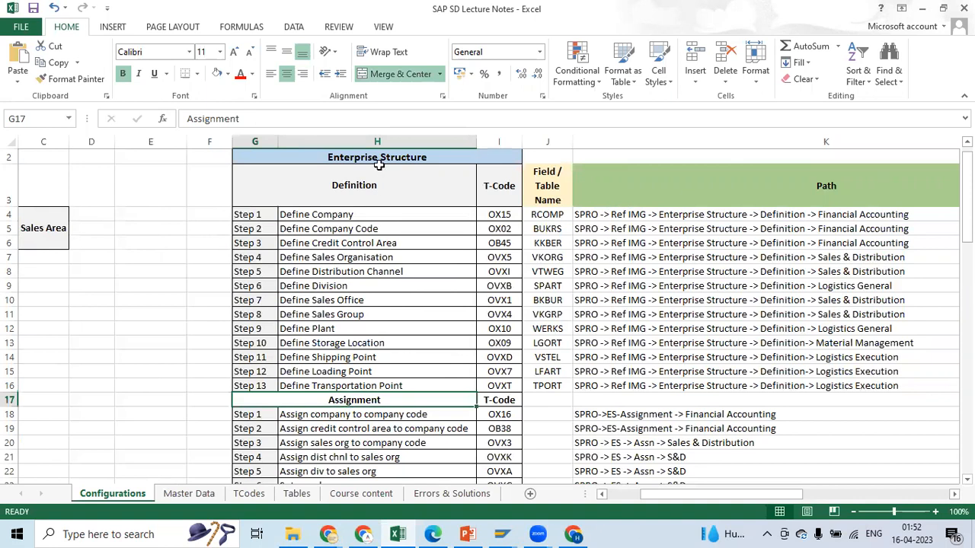
drag(349, 219, 347, 381)
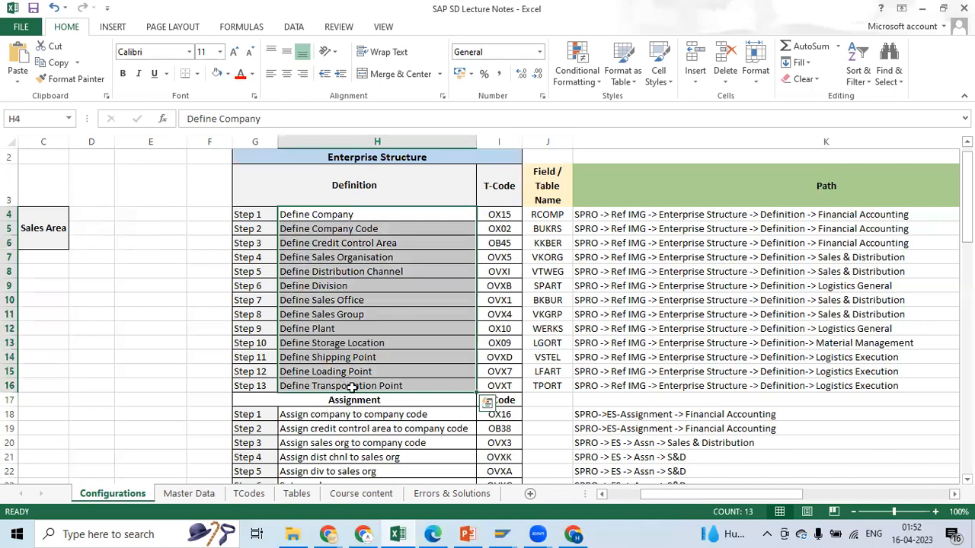
drag(348, 415, 347, 455)
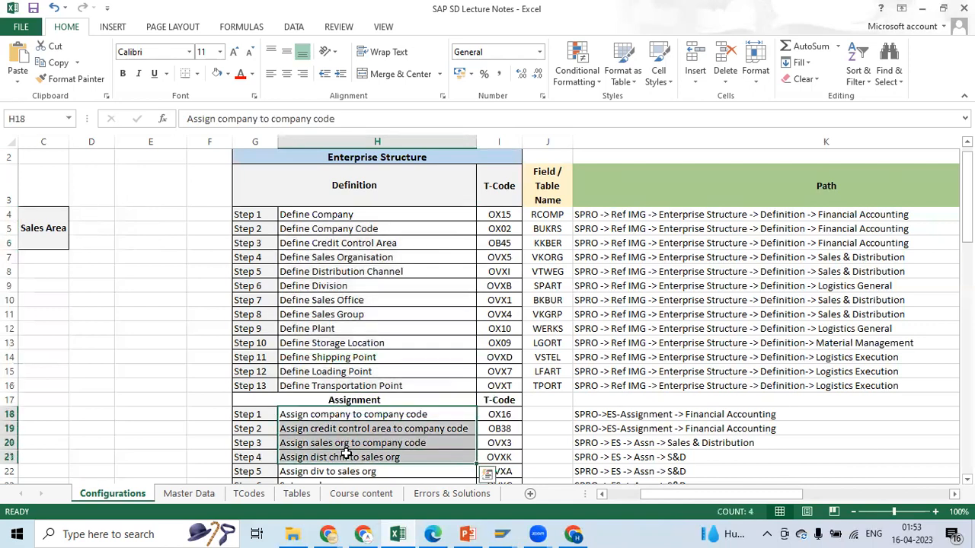
click(360, 337)
key(ctrl+c)
key(alt+Tab)
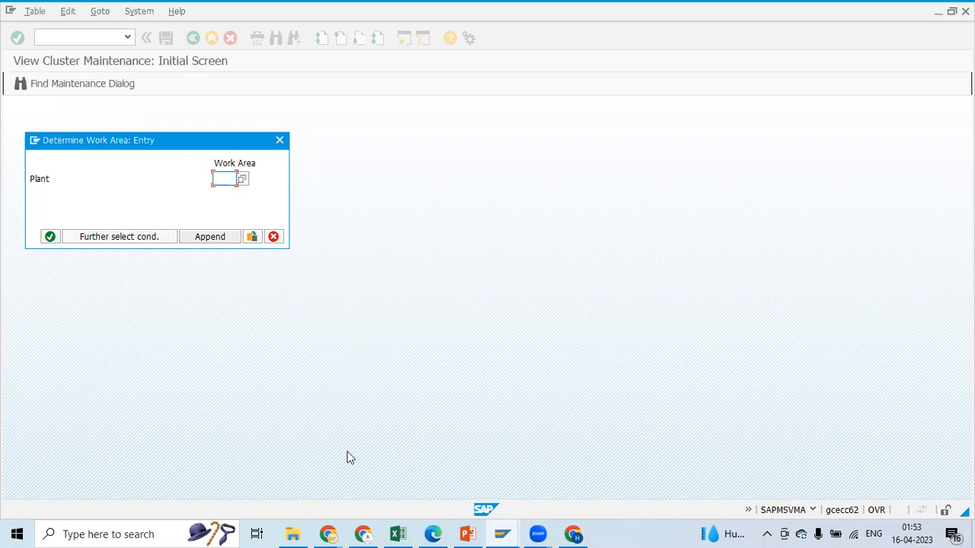
- Copy plant code P600 from the Excel lecture notes and enter it as the plant work area in SAP
click(409, 532)
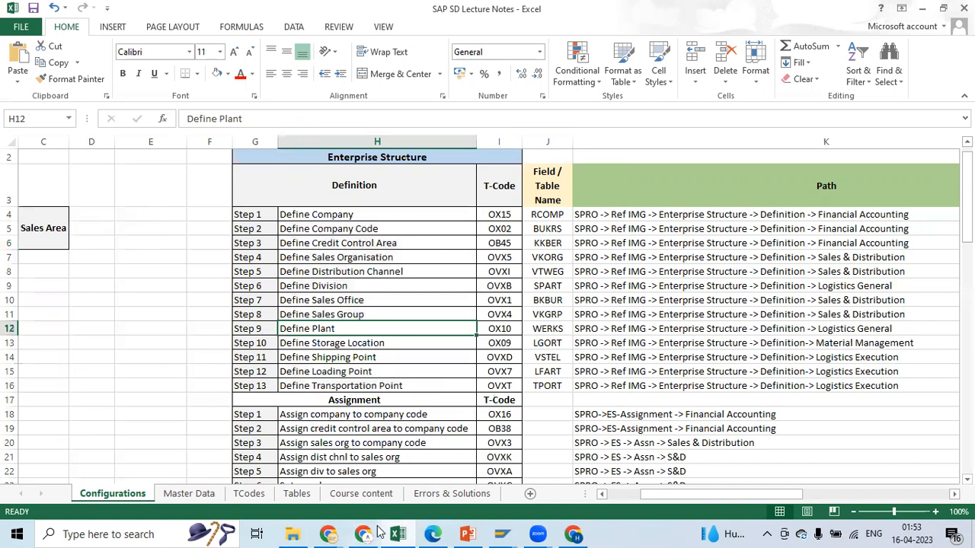
click(71, 378)
key(Left)
key(Left)
key(Left)
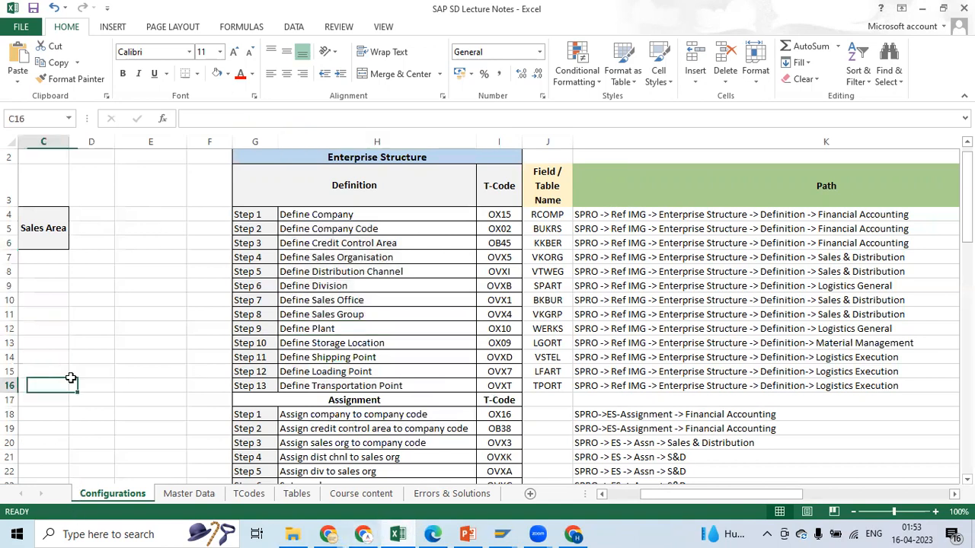
click(203, 297)
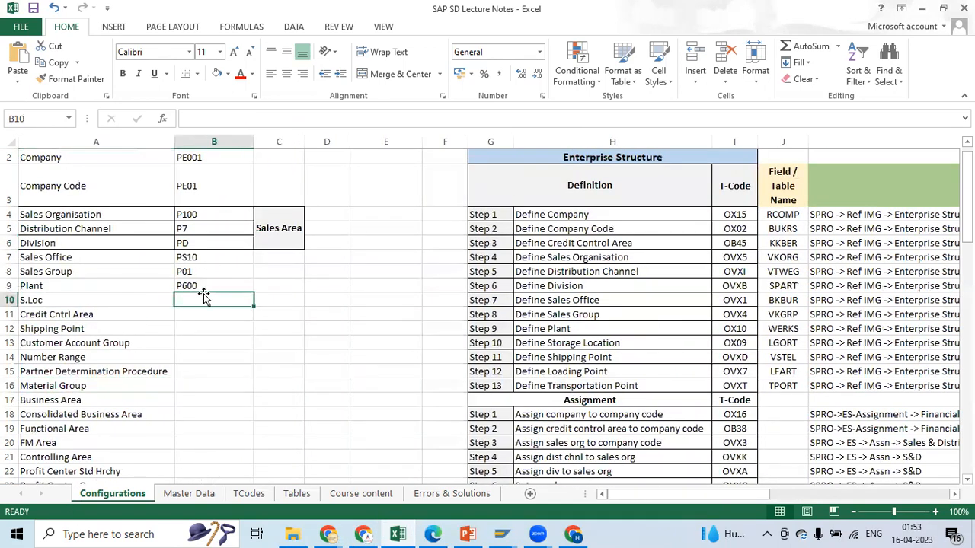
click(203, 285)
key(ctrl+c)
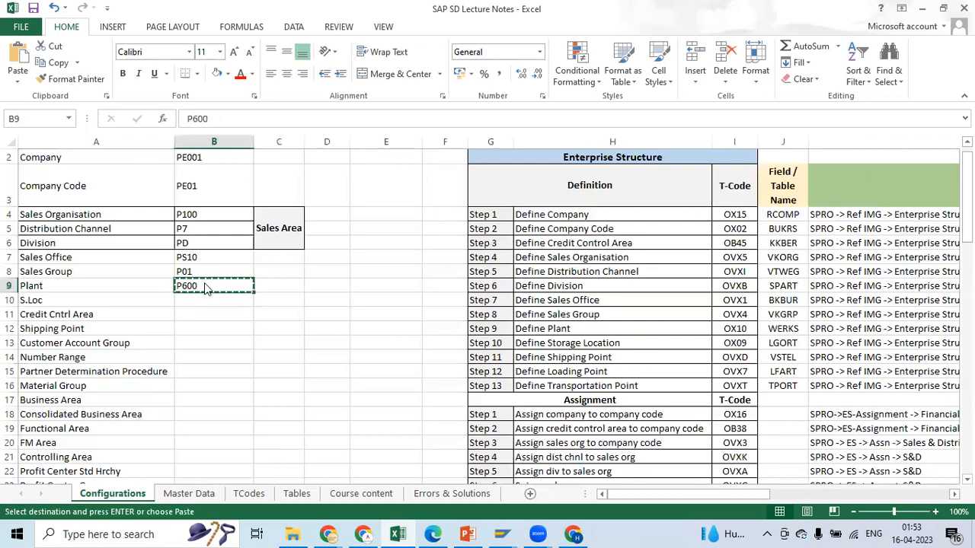
key(alt+Tab)
key(ctrl+v)
key(Return)
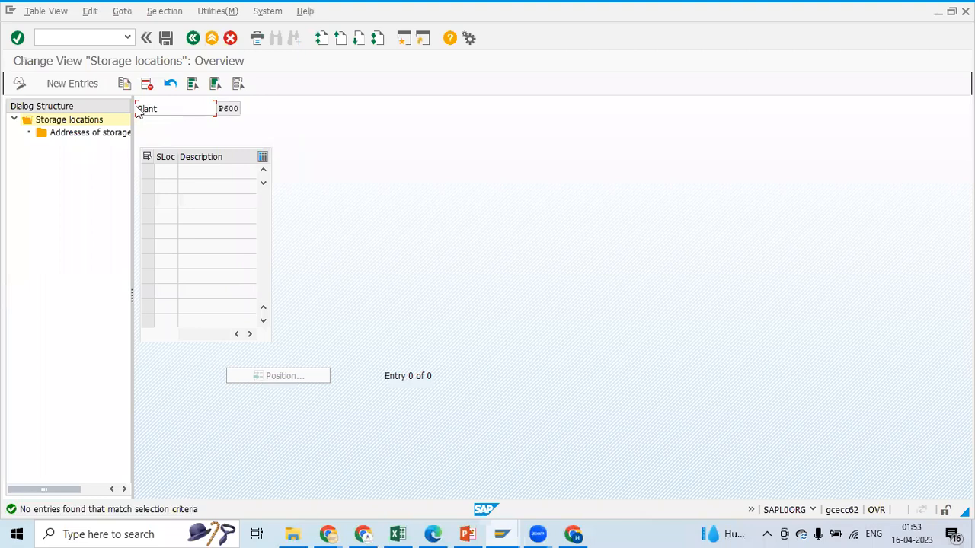
- Start a new storage location entry for plant P600, check the S.Loc row in the Excel notes, and enter the code P600
click(76, 89)
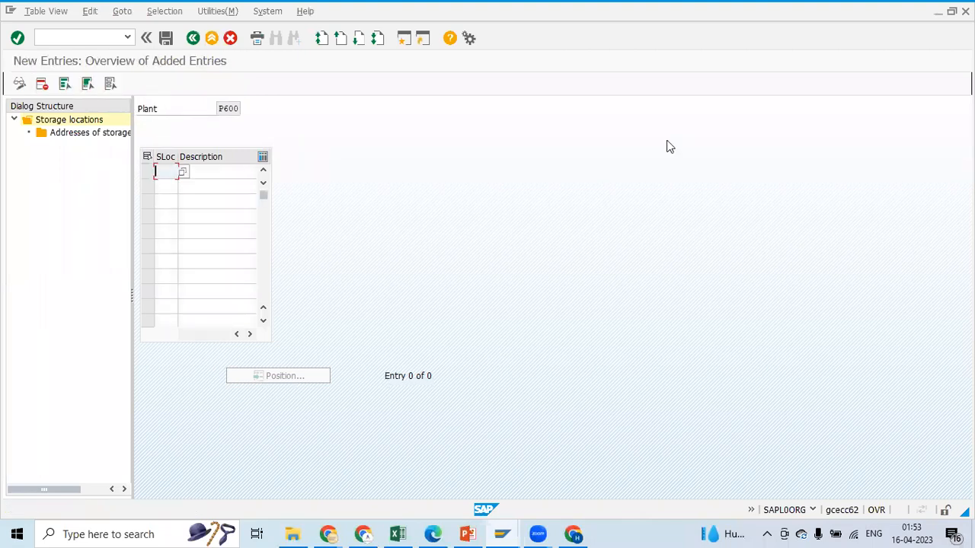
key(alt+Tab)
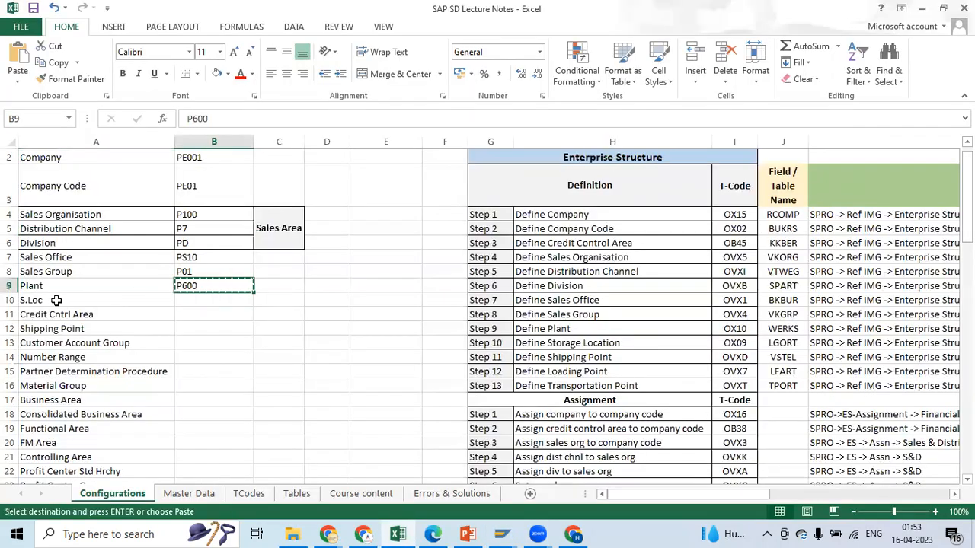
click(181, 299)
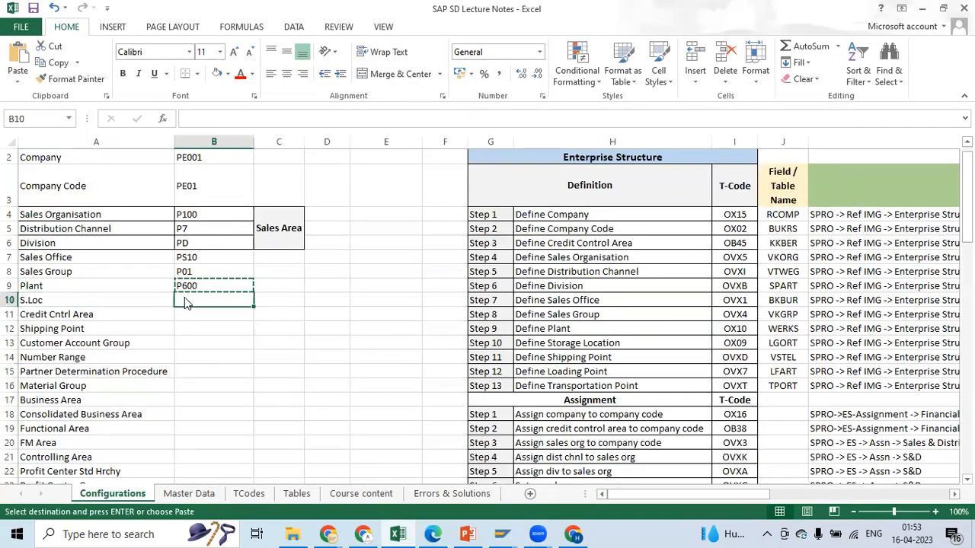
key(alt+Tab)
text(P)
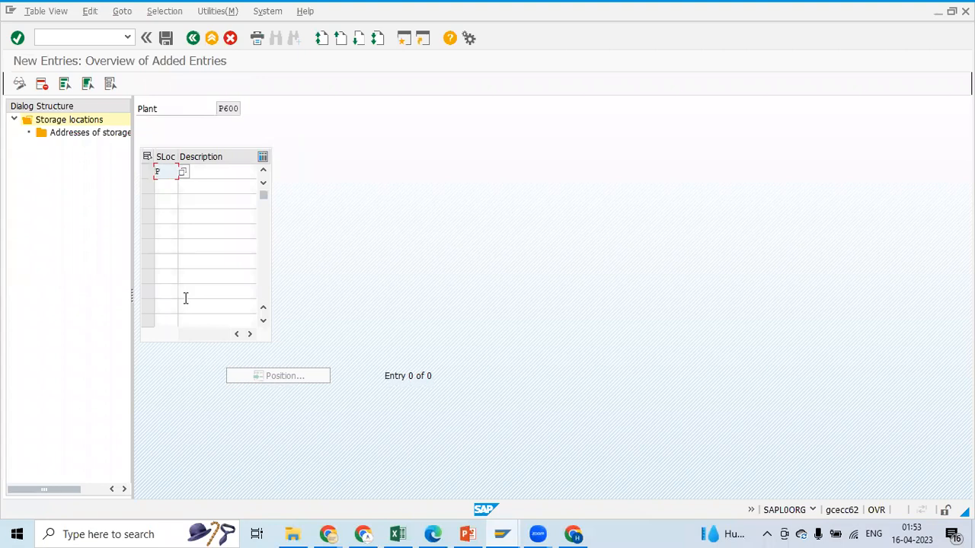
text(00)
key(BackSpace)
key(BackSpace)
text(600)
key(Tab)
- Describe the new storage location as "PE S.Loc" and save it under the customizing request PE Enterprise Structure (Def)
text(S)
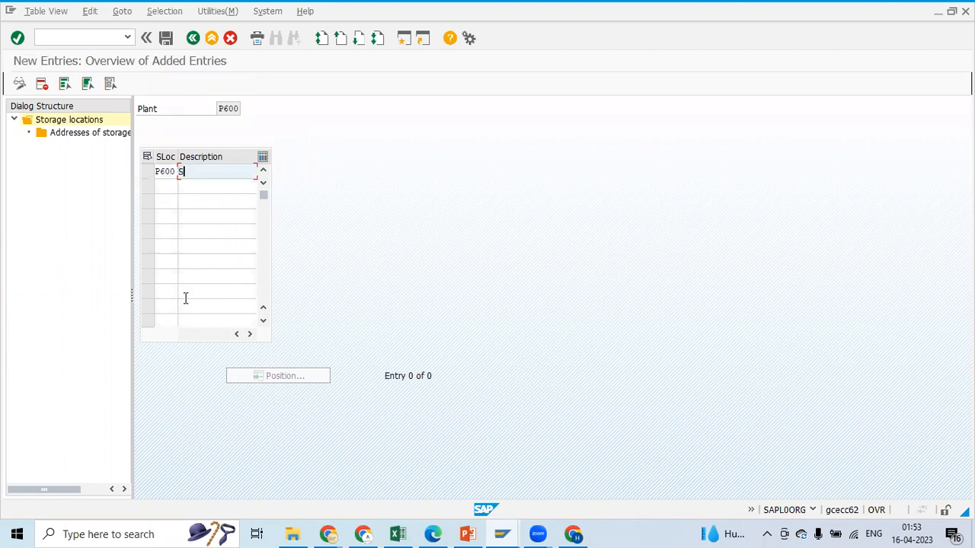
key(BackSpace)
text(PE)
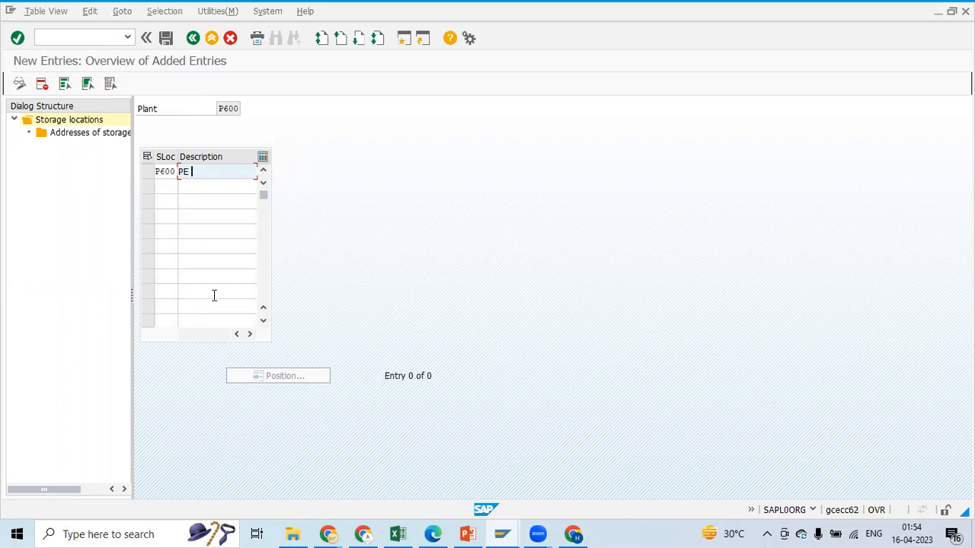
text(St)
key(BackSpace)
text(.Loc)
click(166, 37)
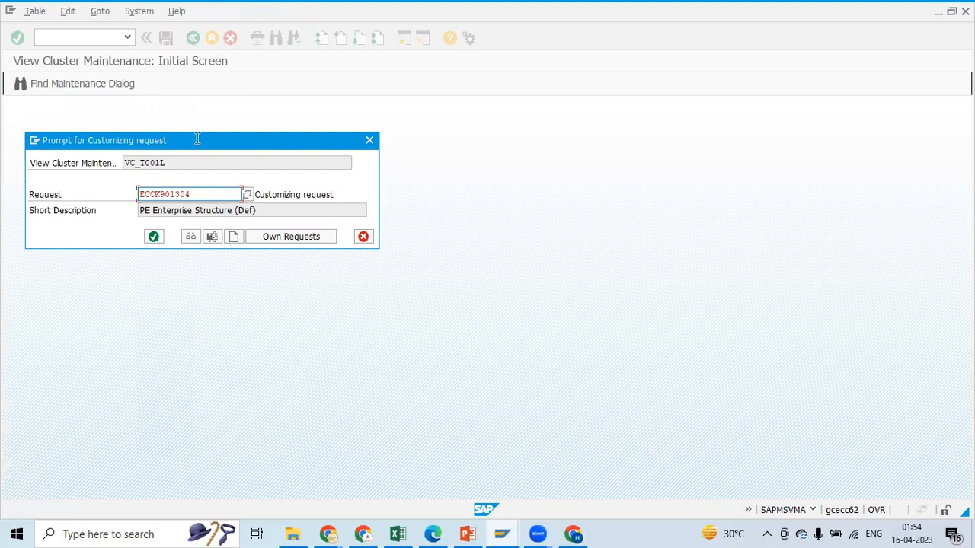
click(153, 236)
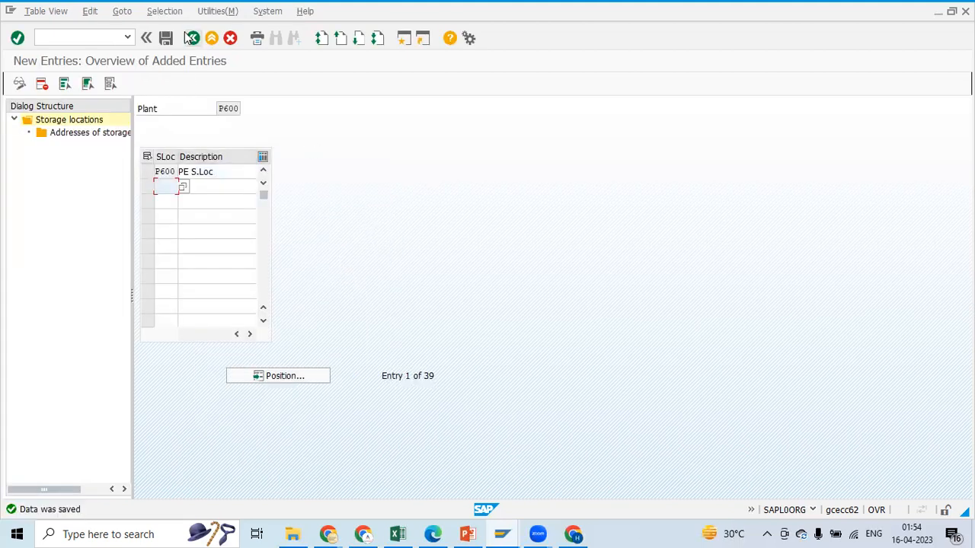
- Switch to the Excel lecture notes and record P600 as the S.Loc value by copying the plant code
click(398, 534)
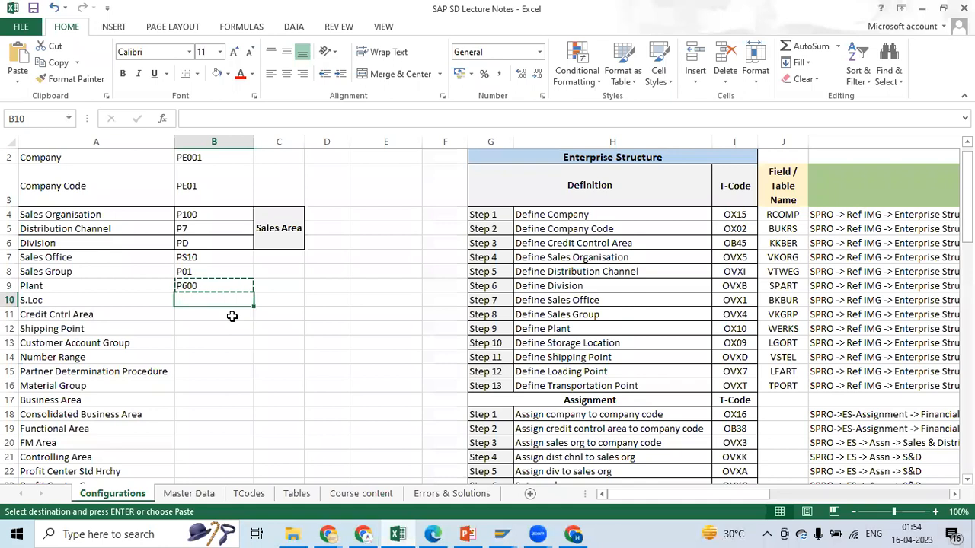
click(64, 290)
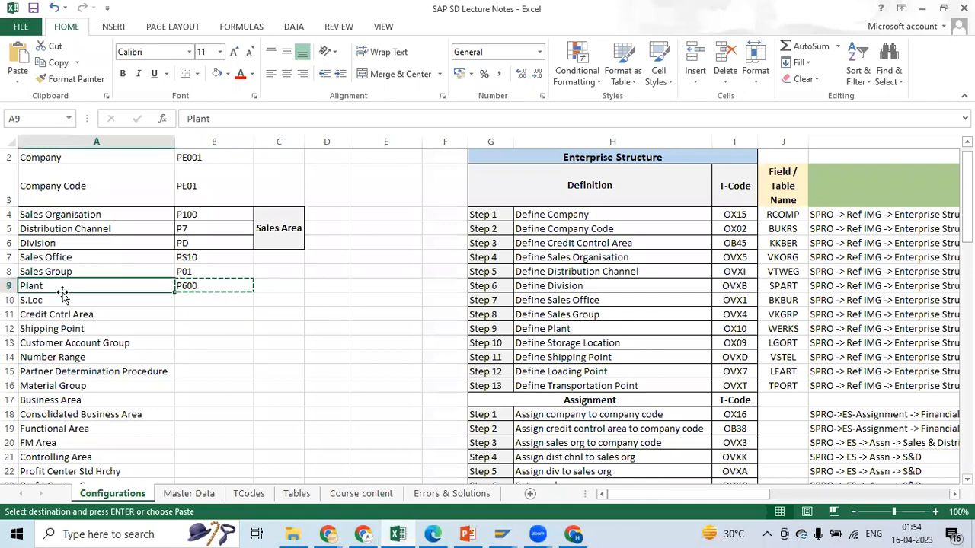
click(184, 301)
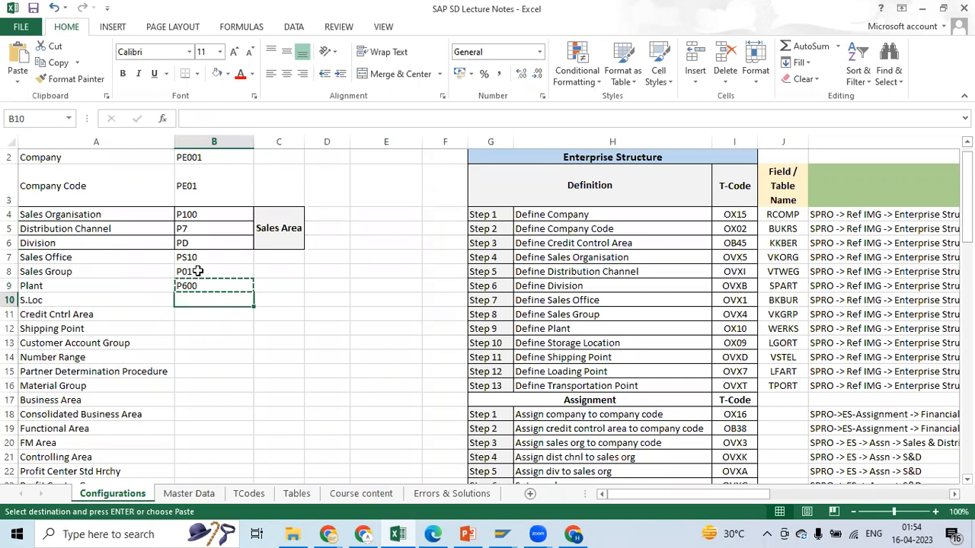
click(197, 281)
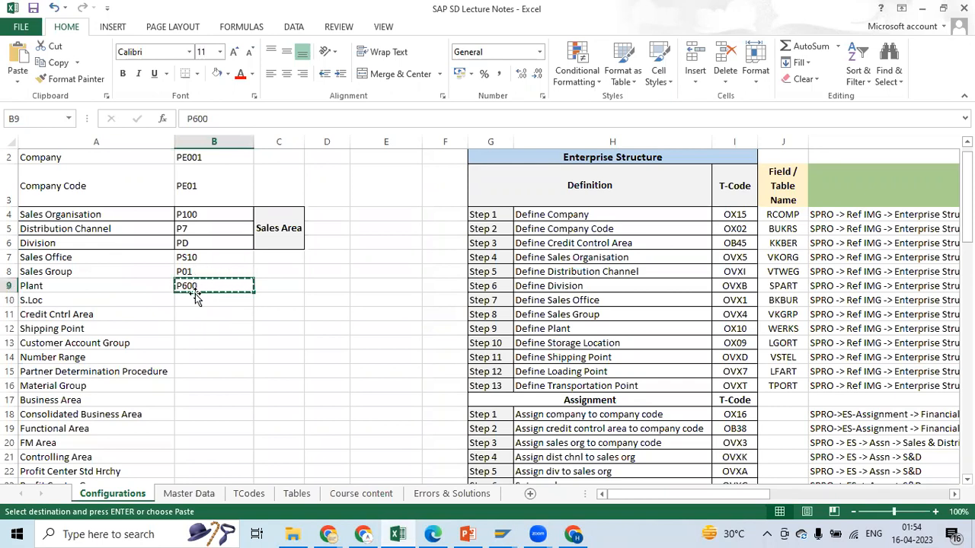
click(195, 298)
key(ctrl+v)
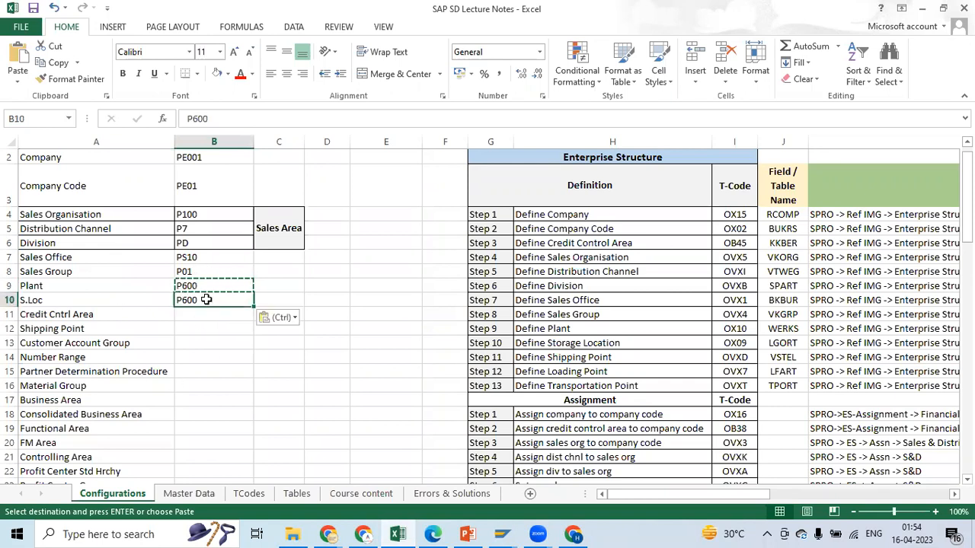
- Review the organizational units still without codes and locate the Define Shipping Point step in the Excel notes
click(92, 316)
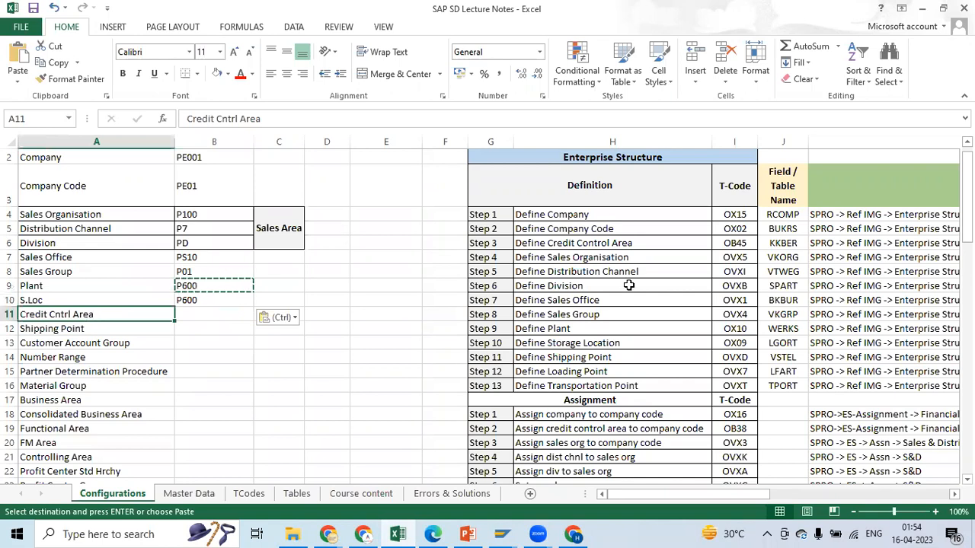
scroll(629, 285, up, 1)
scroll(629, 285, down, 2)
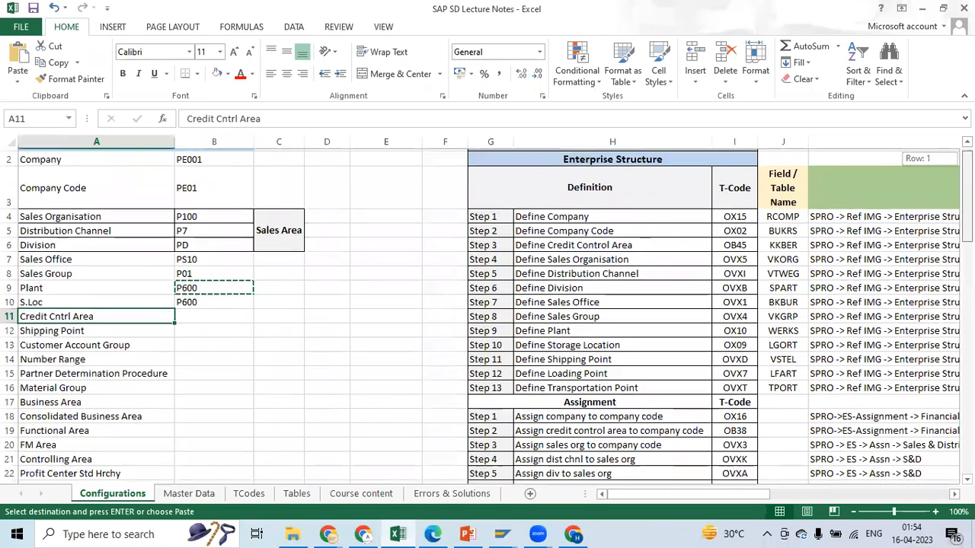
click(207, 296)
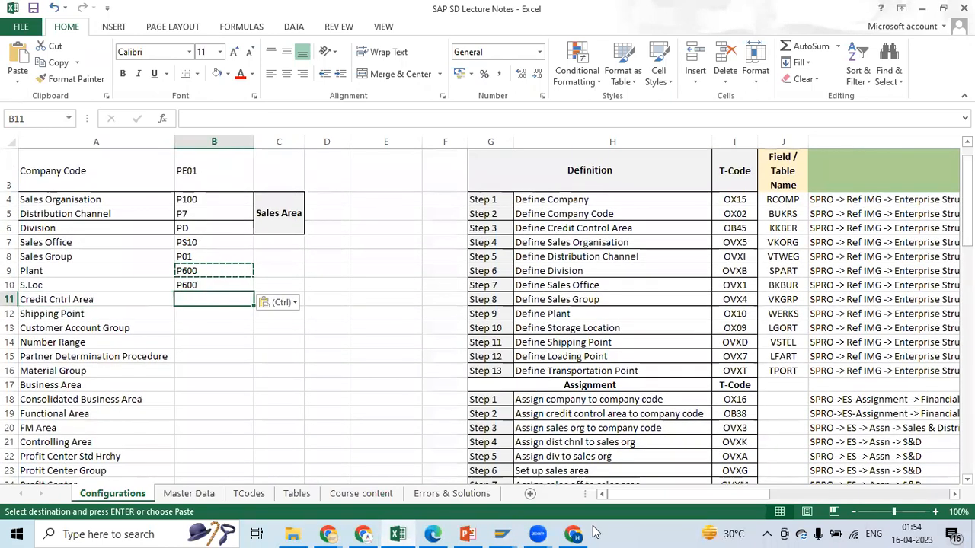
mouse_move(517, 530)
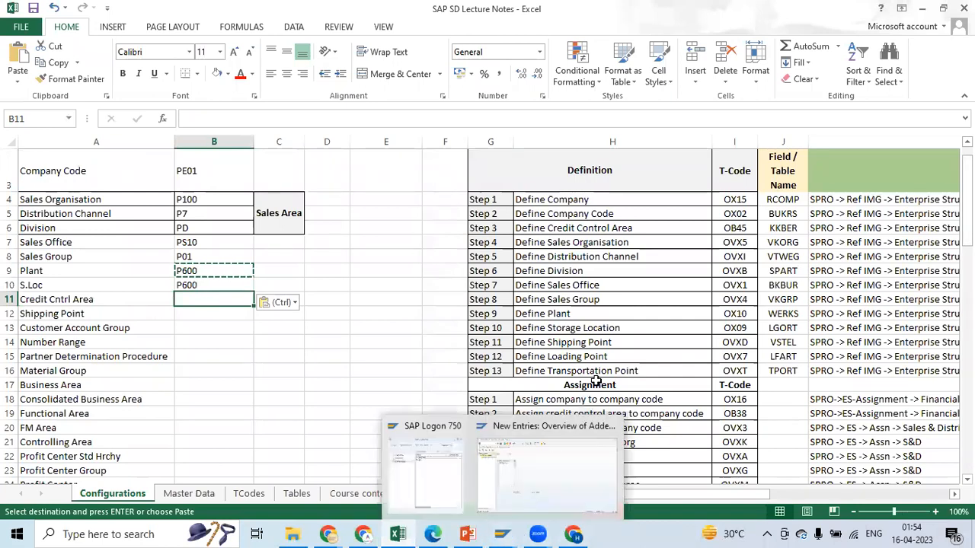
click(614, 330)
click(565, 342)
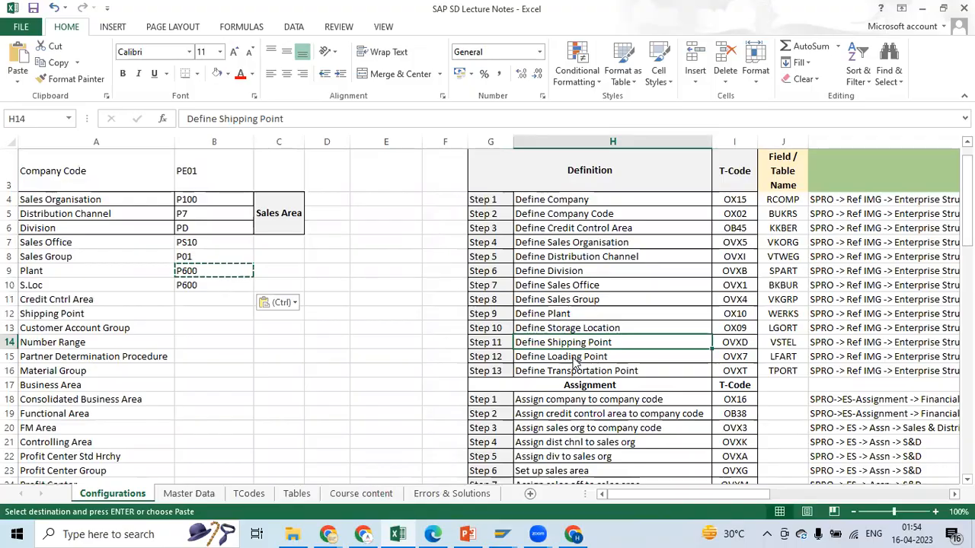
- Return to SAP, save the storage location again and go back to the storage locations overview
key(alt+Tab)
click(168, 43)
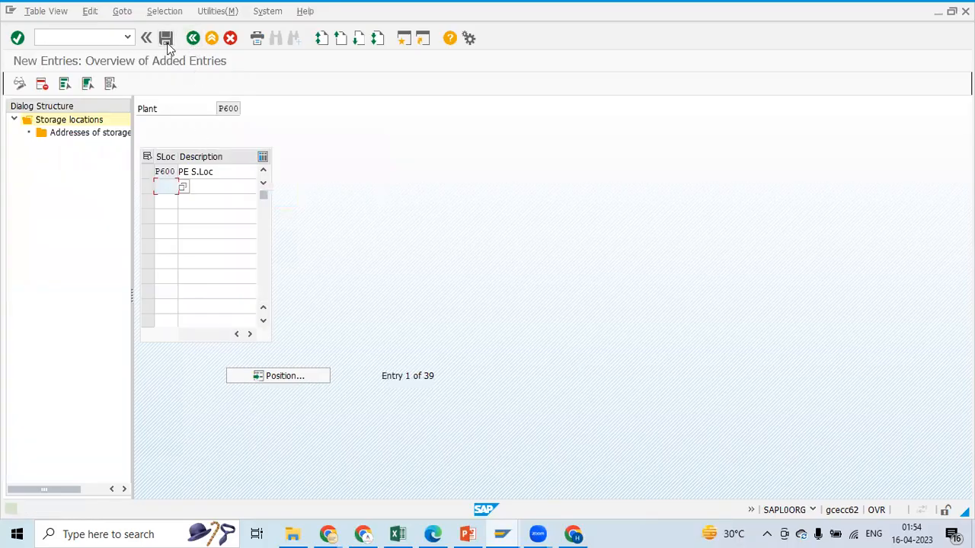
click(193, 40)
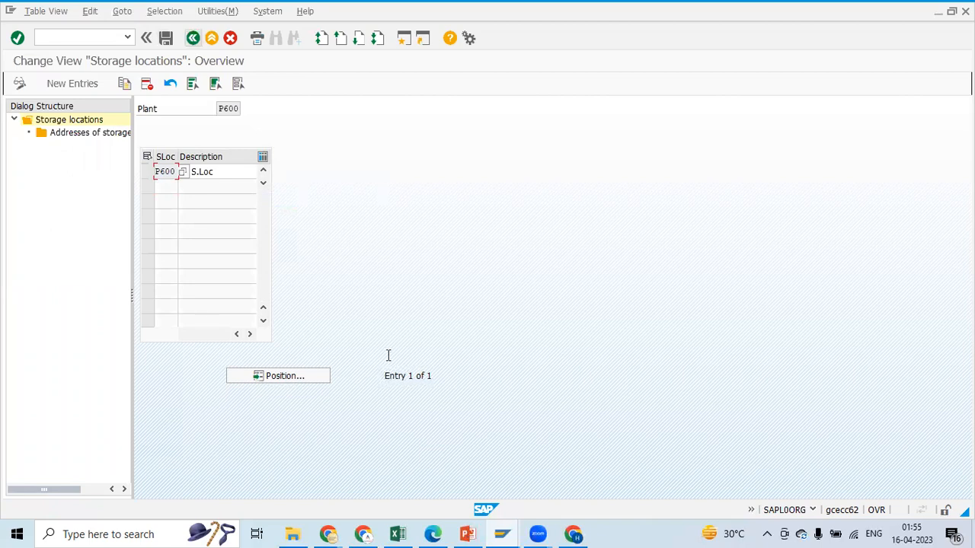
- Switch to the PowerPoint enterprise structure slides and read the Shipping Point [VSTEL] definition
key(alt+Tab)
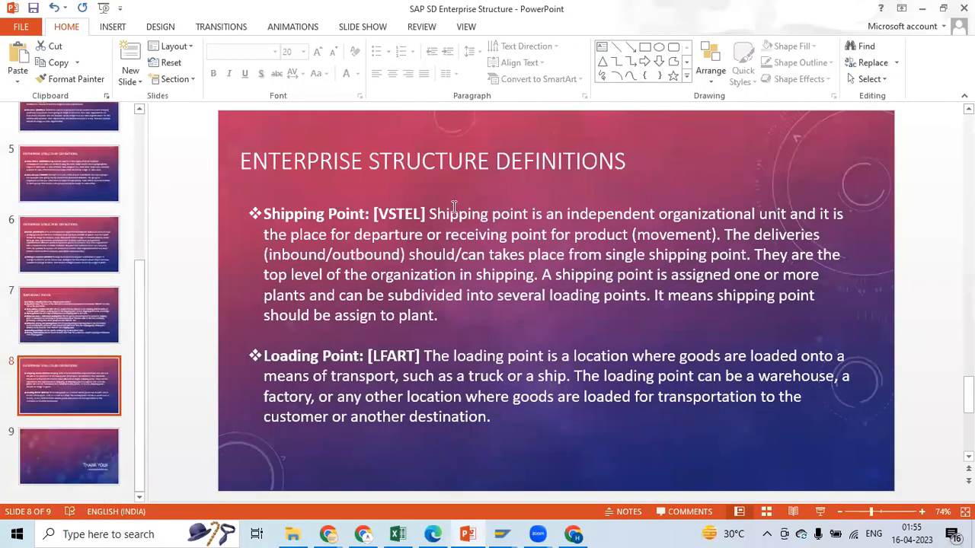
click(431, 216)
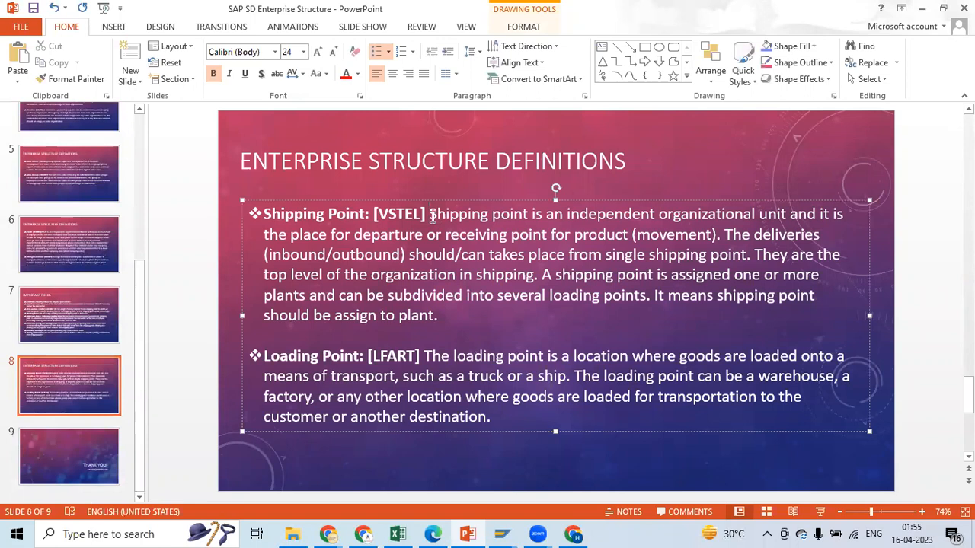
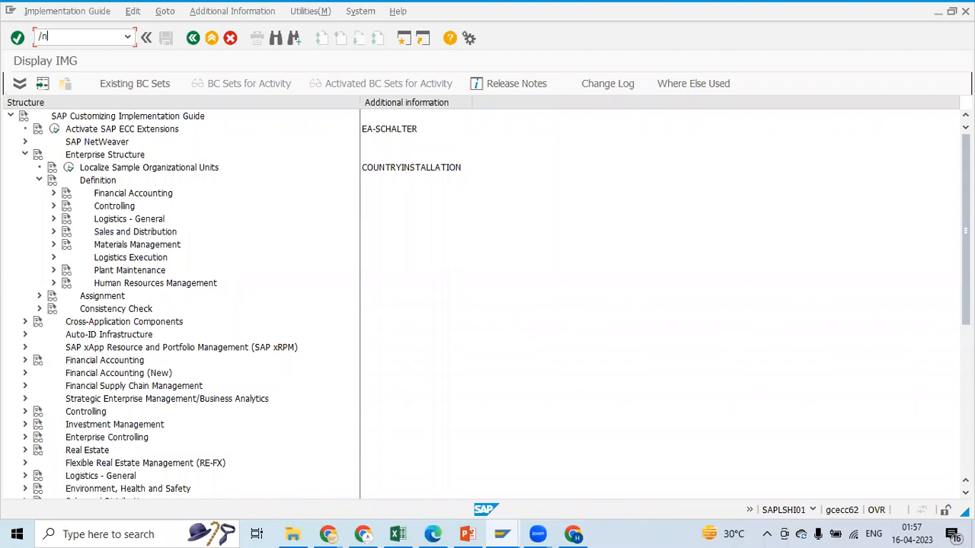
- Bring up the overview of sessions from the SAP IMG and generate a new session
text(0)
key(Return)
click(90, 42)
text(/o)
key(Return)
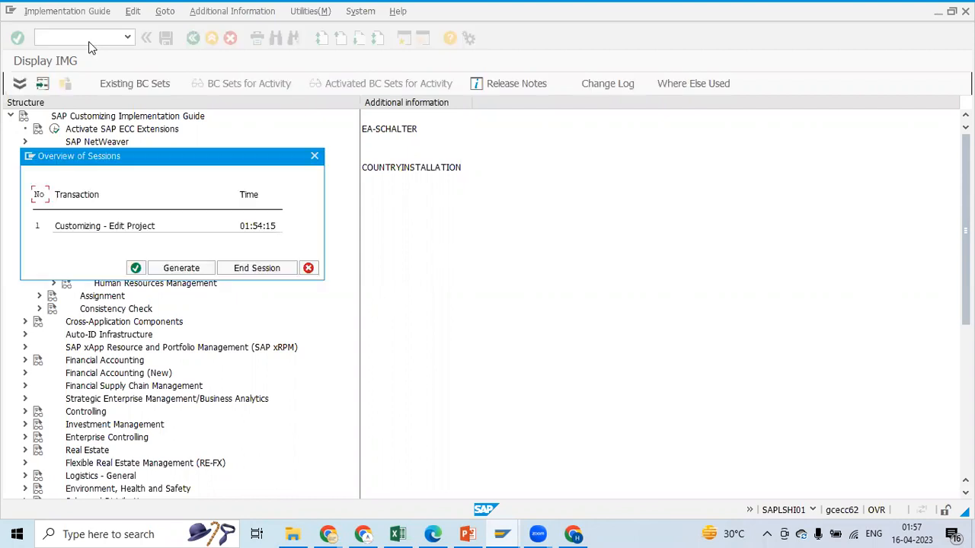
click(157, 268)
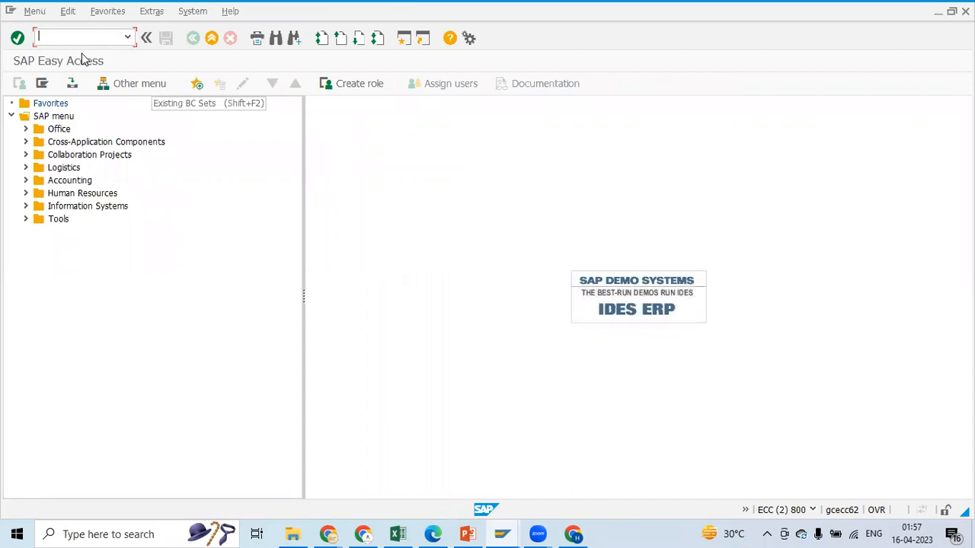
- Look up the Define Shipping Point code in the Excel notes, view the shipping points through transaction OVXD in SAP, and close that session
key(alt+Tab)
key(alt+Tab)
key(alt+Tab)
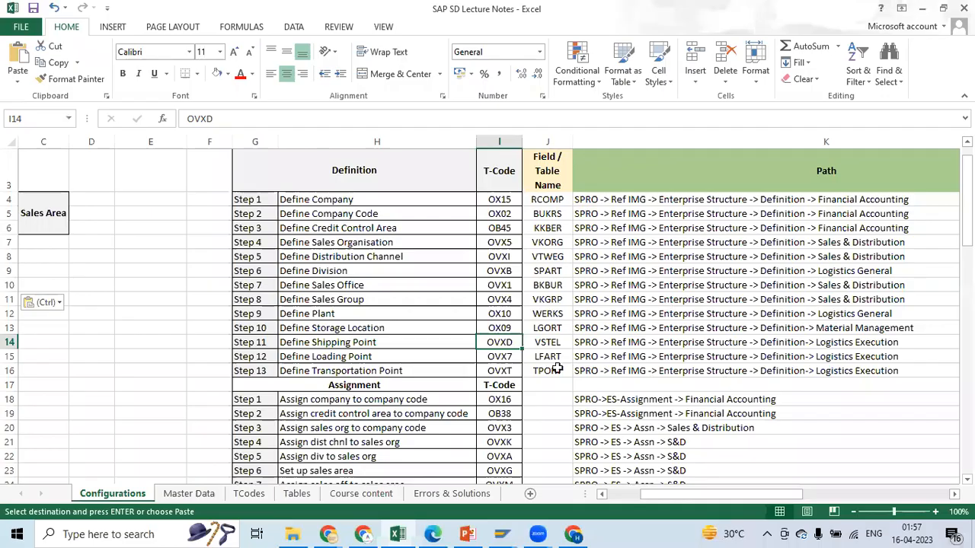
key(alt+Tab)
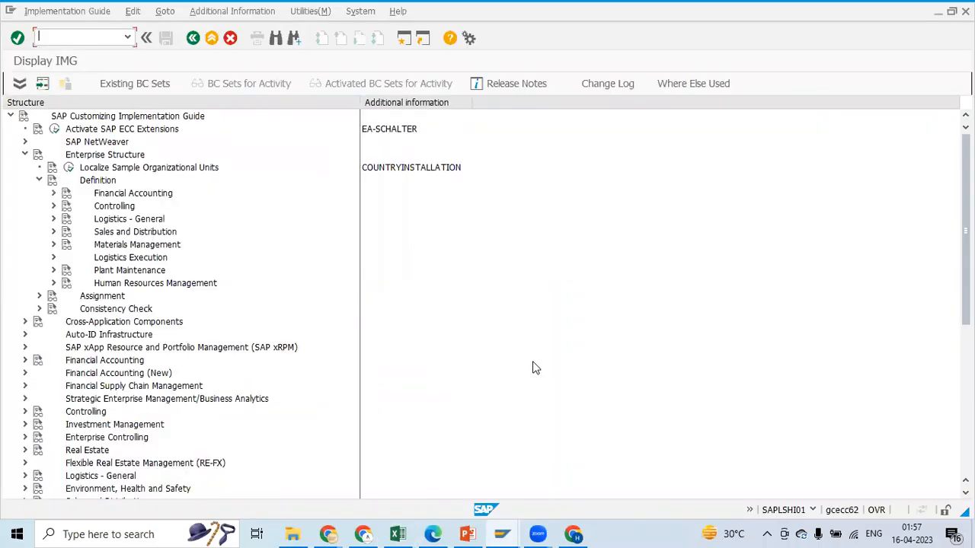
text(OVXD)
key(Return)
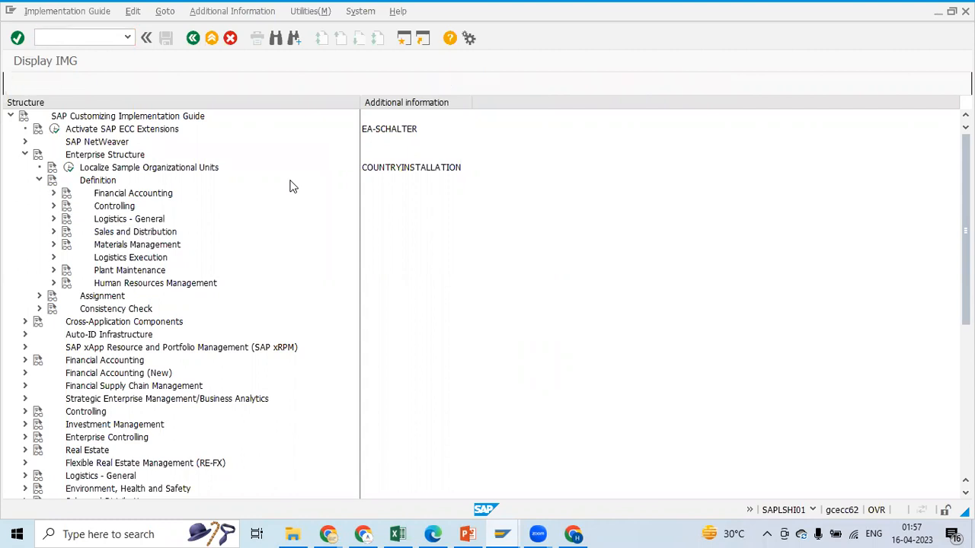
click(513, 532)
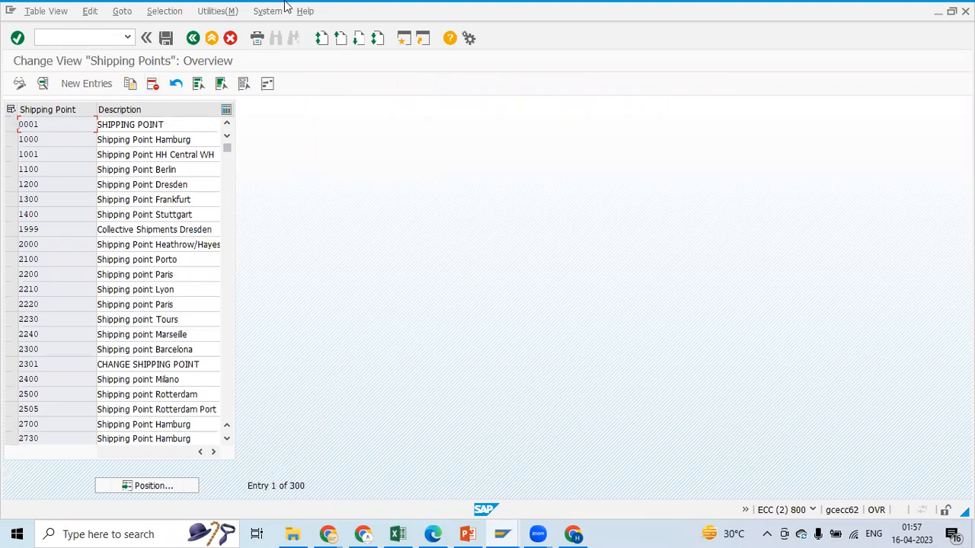
click(965, 12)
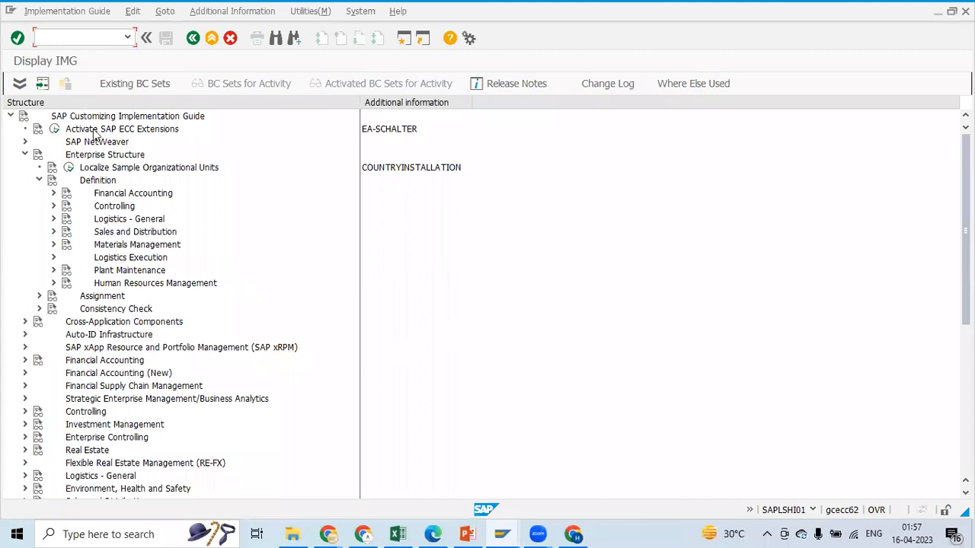
- Expand Logistics Execution under Definition in the IMG and review the plant, storage location and shipping point slides in PowerPoint
click(53, 257)
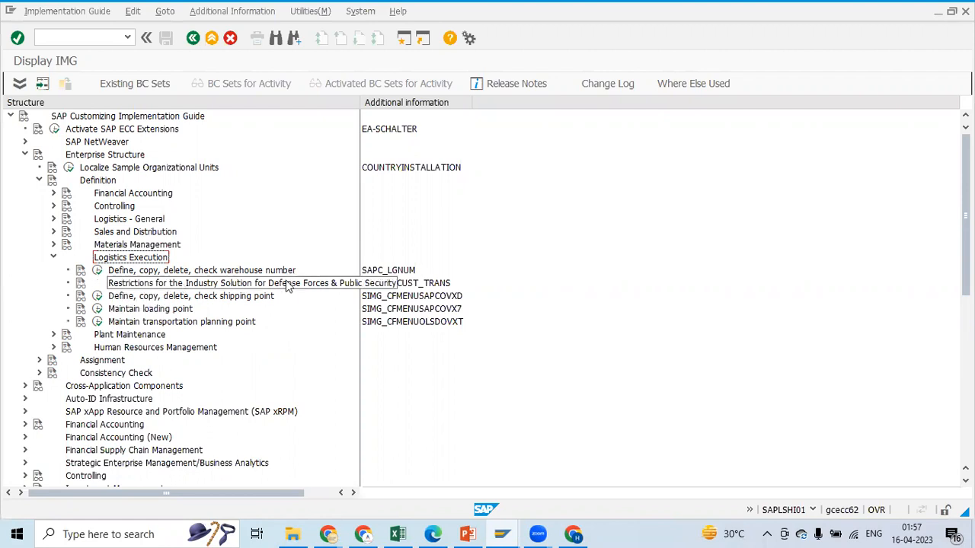
click(468, 533)
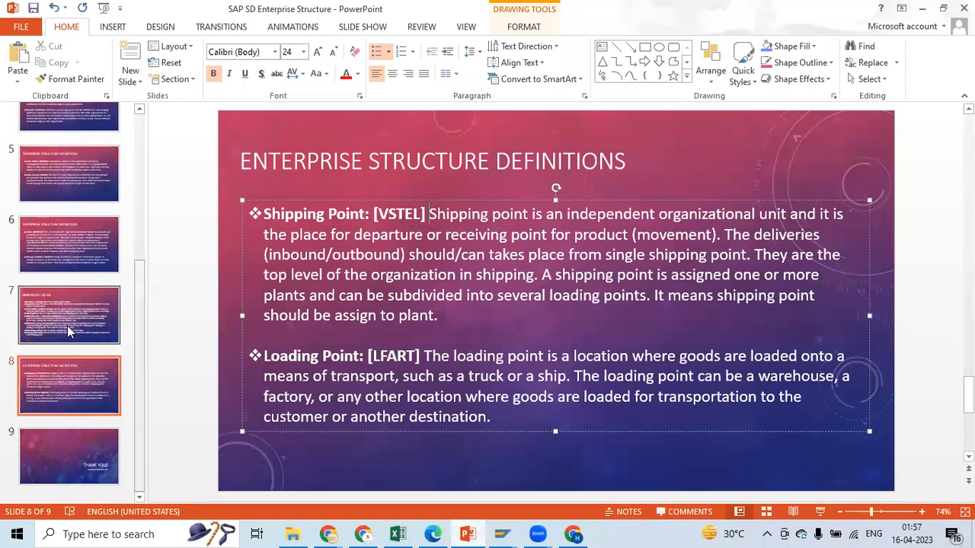
click(68, 325)
click(59, 258)
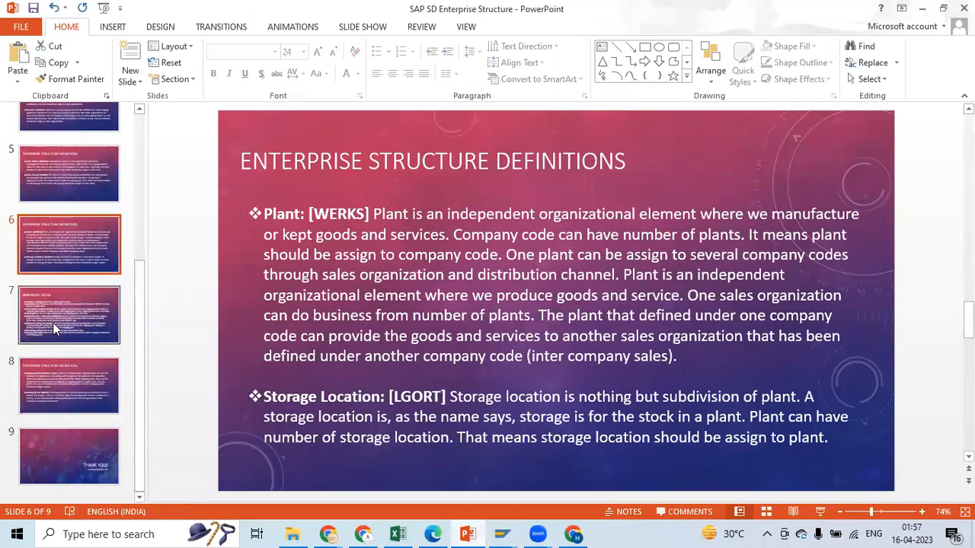
click(73, 396)
key(alt+Tab)
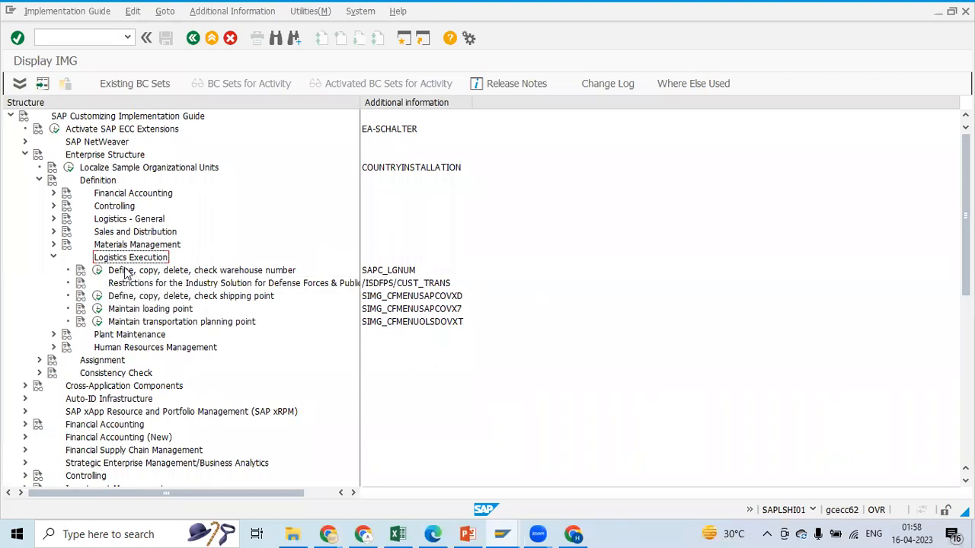
- Look at the warehouse number activities in SAP, close them, and open the Define shipping point activity under Logistics Execution
click(96, 272)
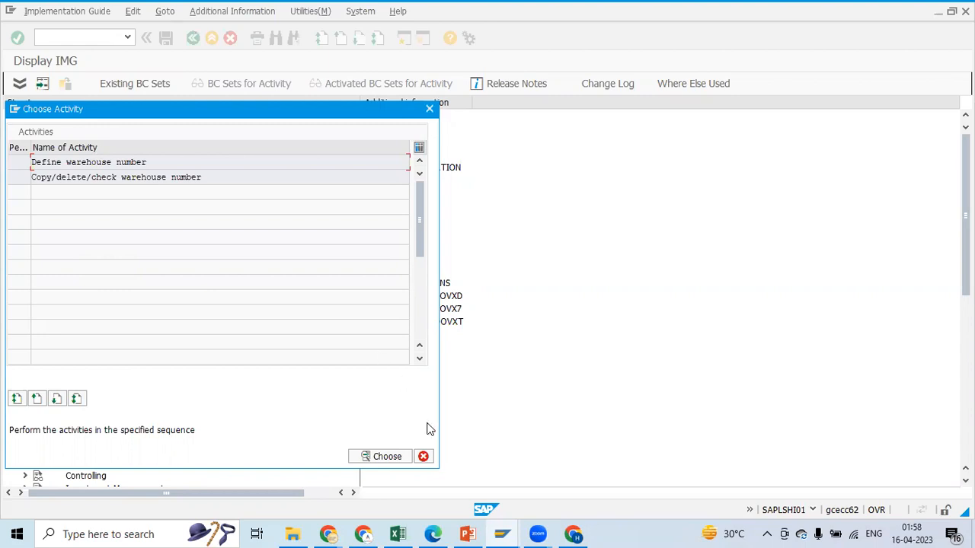
click(424, 456)
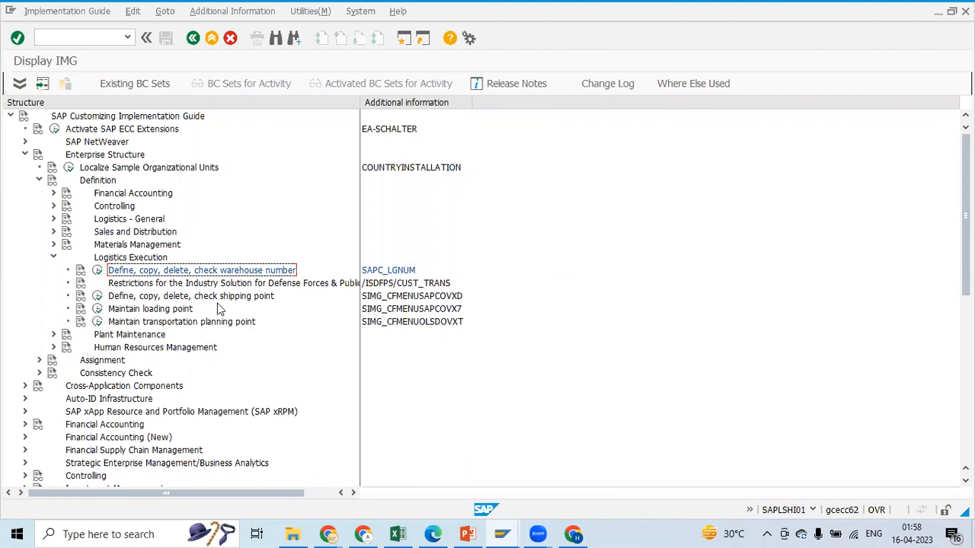
click(98, 297)
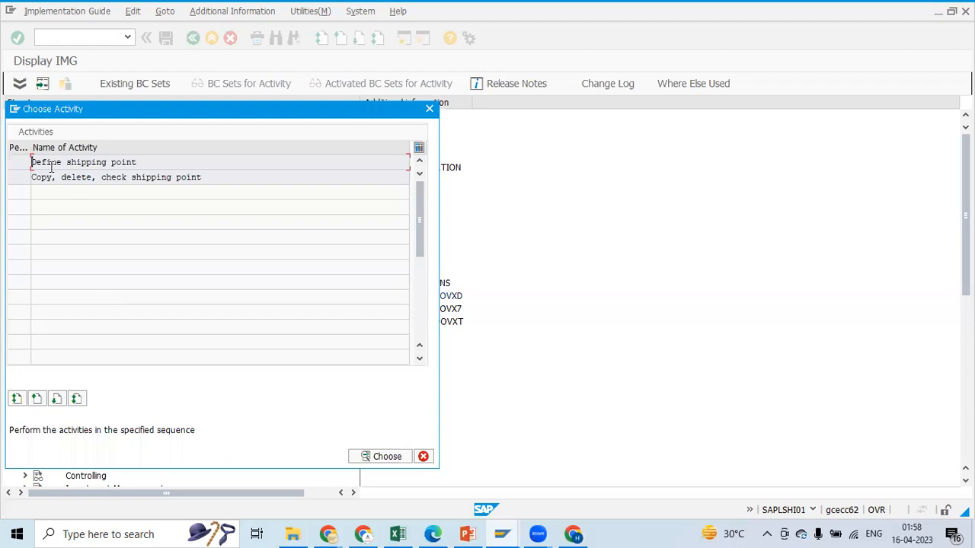
click(385, 456)
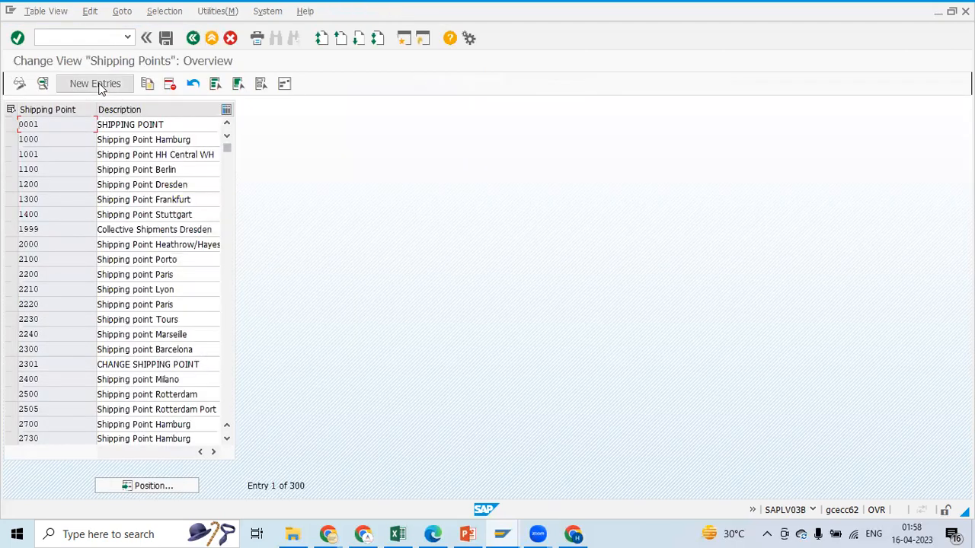
- Start a new shipping point entry and consult the Shipping Point row among the organisational codes in the Excel notes
click(98, 85)
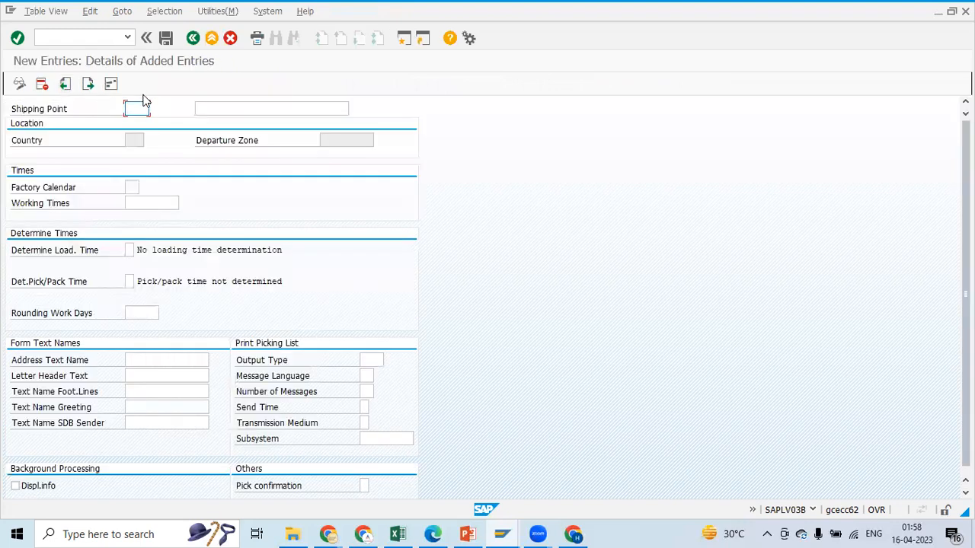
key(alt+Tab)
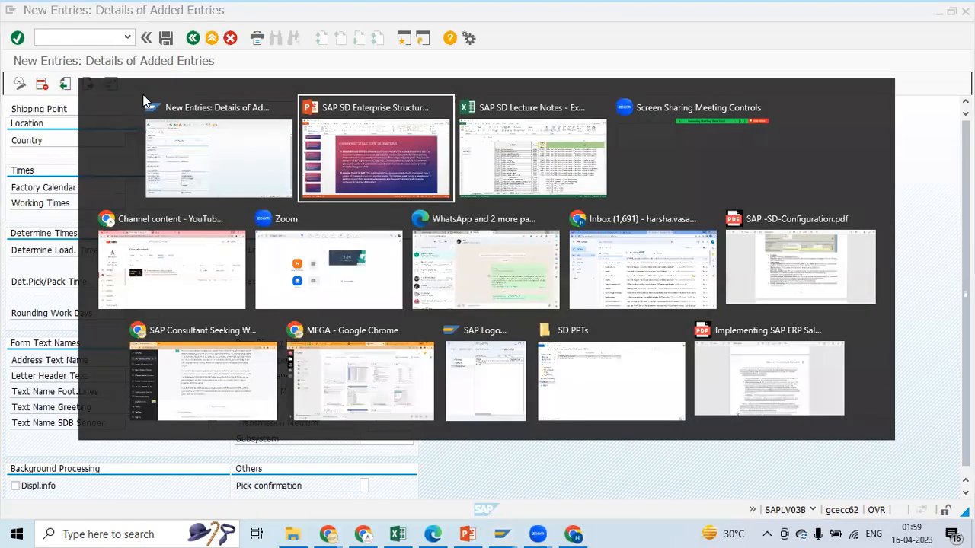
key(alt+Tab)
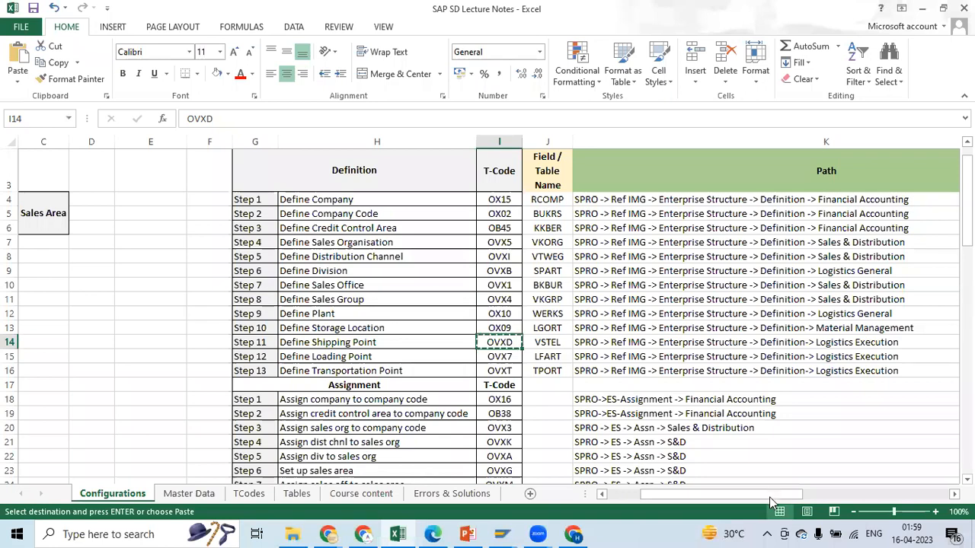
drag(647, 494, 617, 495)
click(185, 298)
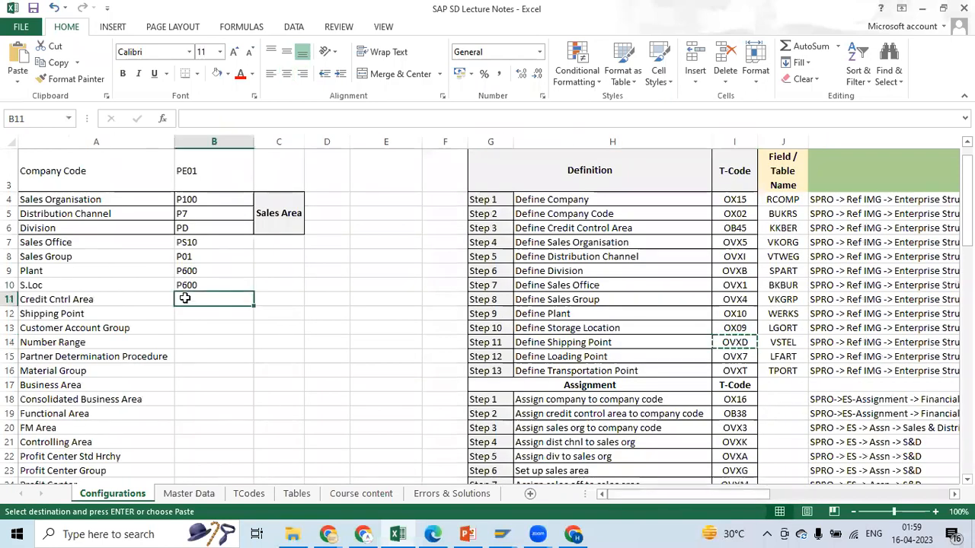
click(184, 313)
key(alt+Tab)
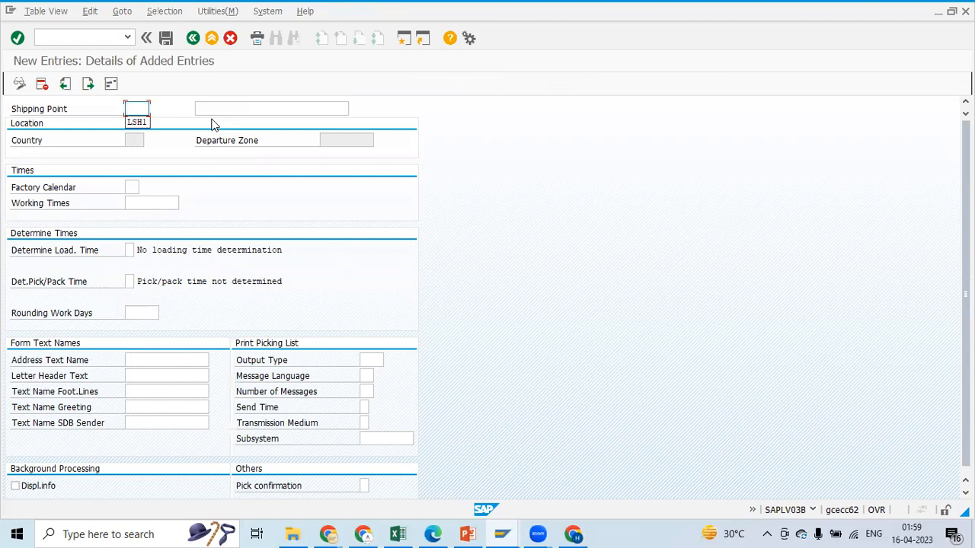
key(alt+Tab)
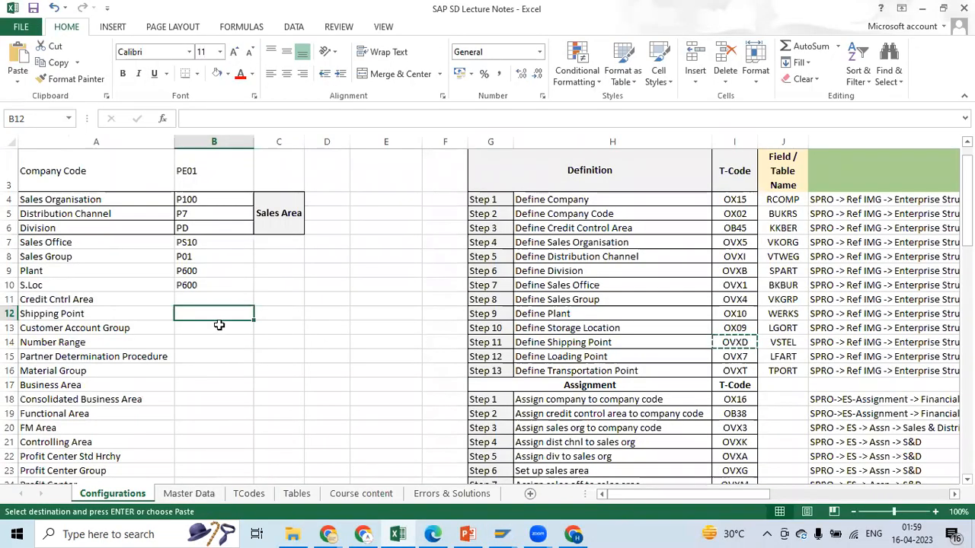
key(alt+Tab)
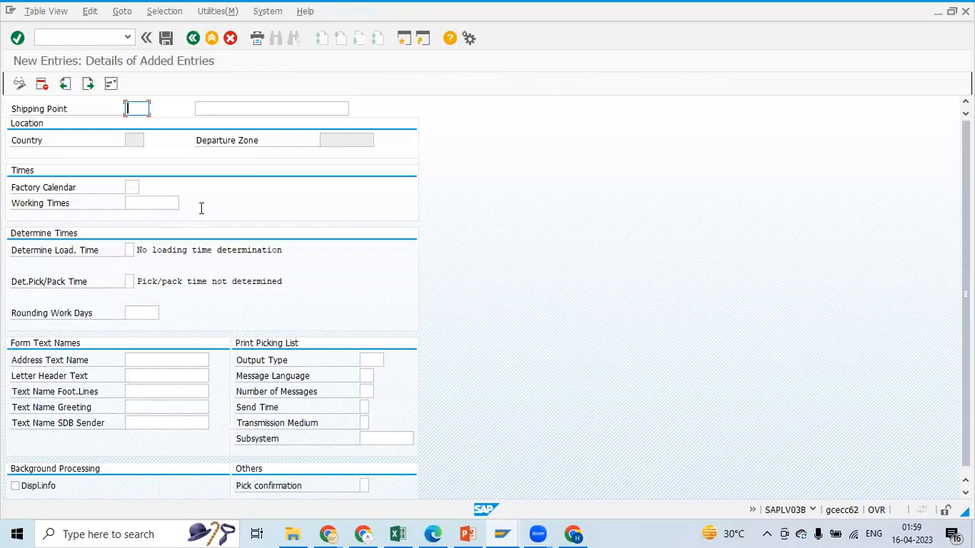
- Leave the blank entry by exiting its address maintenance, and look through the existing shipping point codes in the overview
click(192, 40)
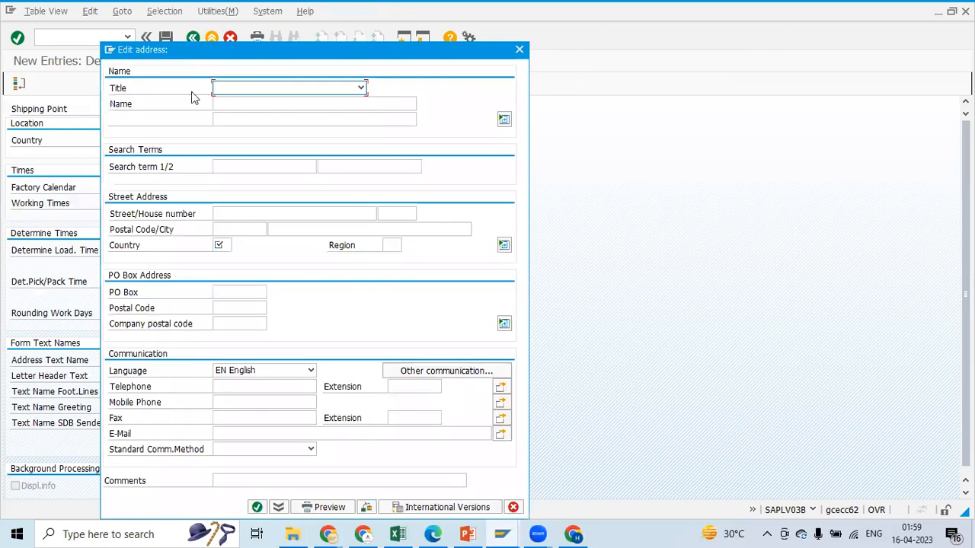
click(519, 51)
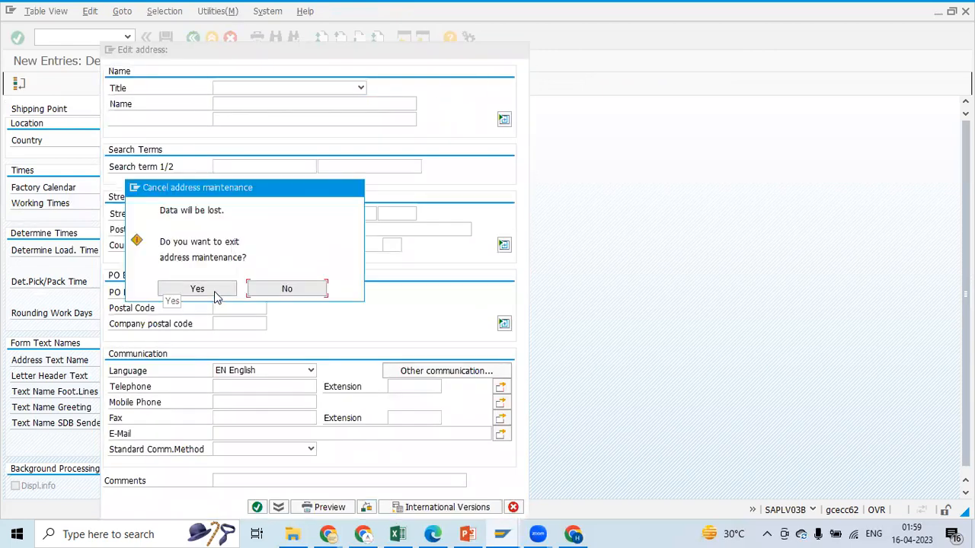
click(197, 290)
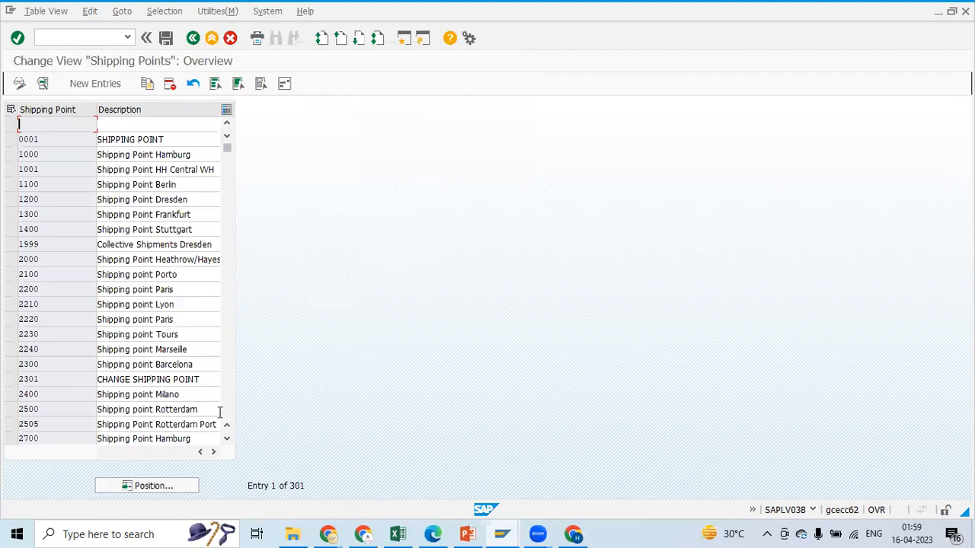
scroll(228, 277, down, 2)
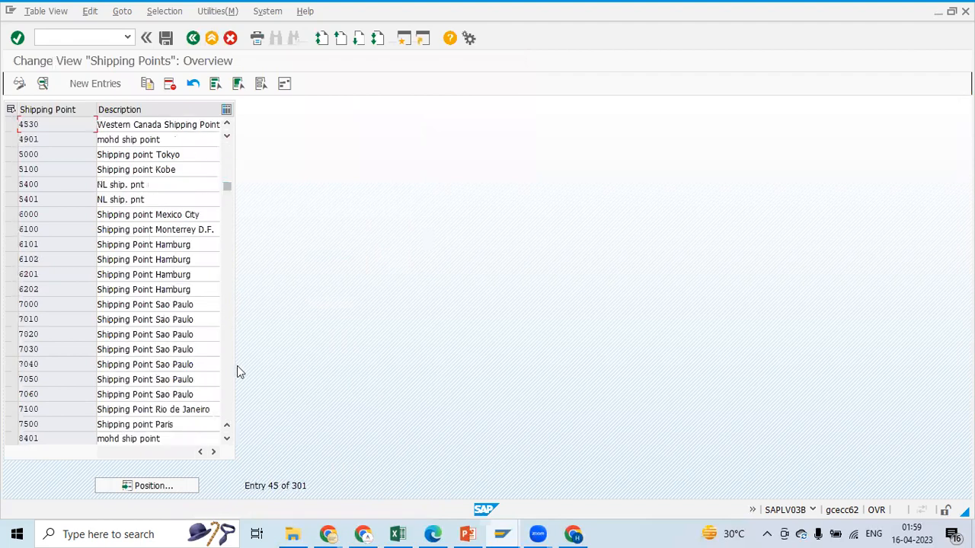
scroll(225, 388, down, 3)
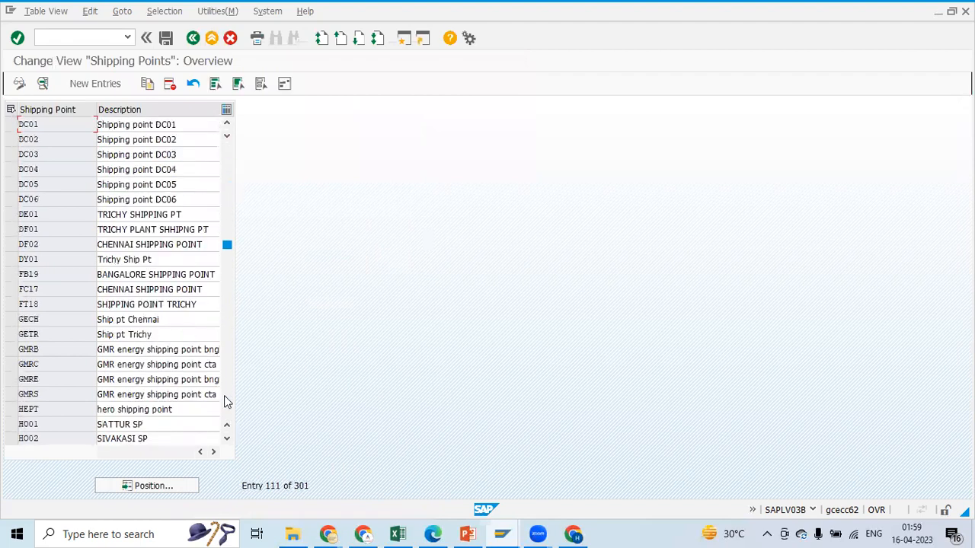
scroll(225, 395, down, 2)
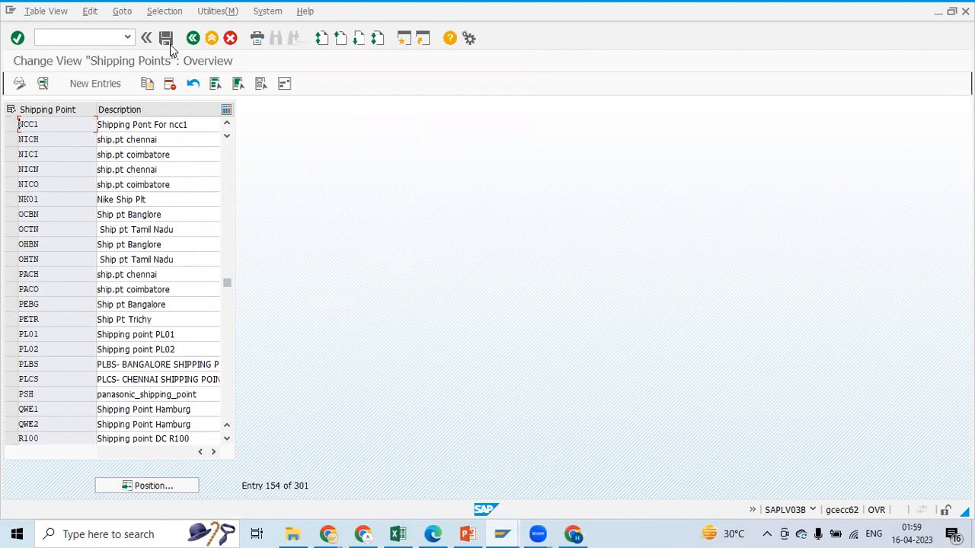
- Create a new shipping point entry with code P100 and description "PE Shp Pnt 2"
click(96, 84)
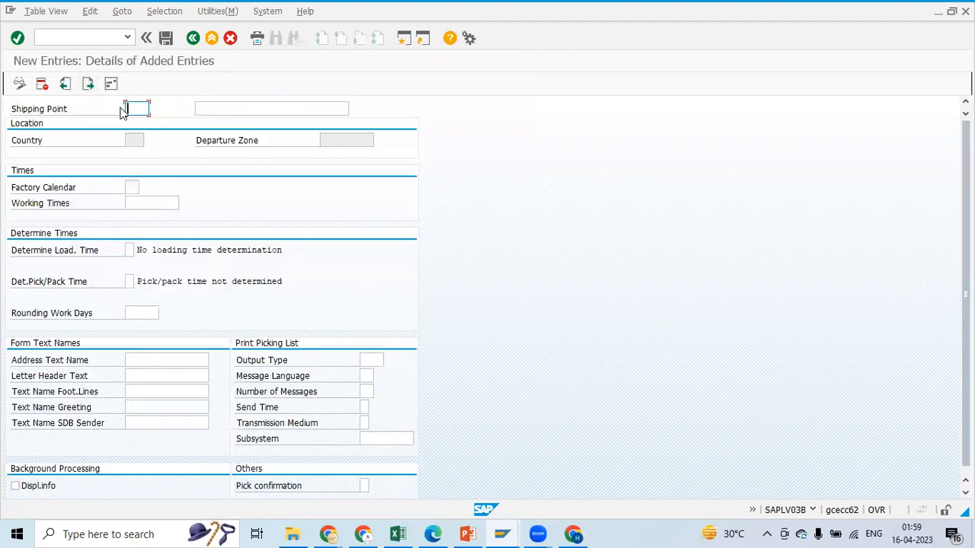
text(P100)
click(210, 109)
text(PE S)
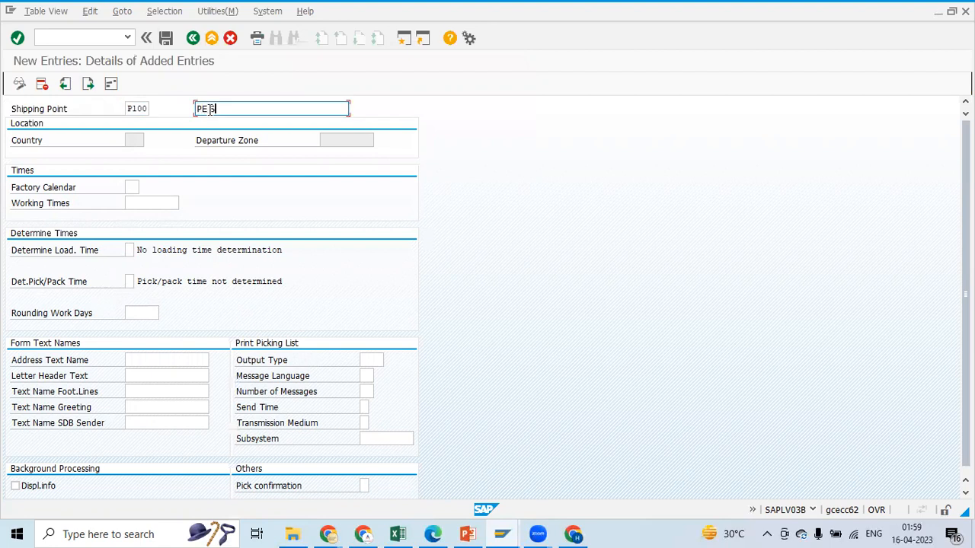
text(hp Point 1)
key(BackSpace)
key(BackSpace)
key(BackSpace)
key(BackSpace)
key(BackSpace)
key(BackSpace)
text(t)
key(BackSpace)
text(nt 2)
- Set the shipping point's factory calendar to IN, Factory Calendar for India
click(130, 188)
click(144, 187)
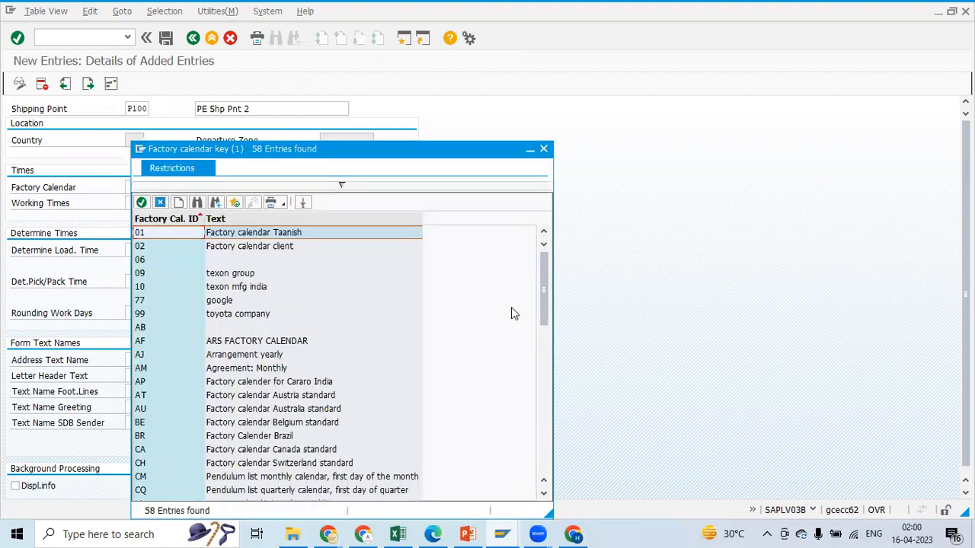
click(545, 406)
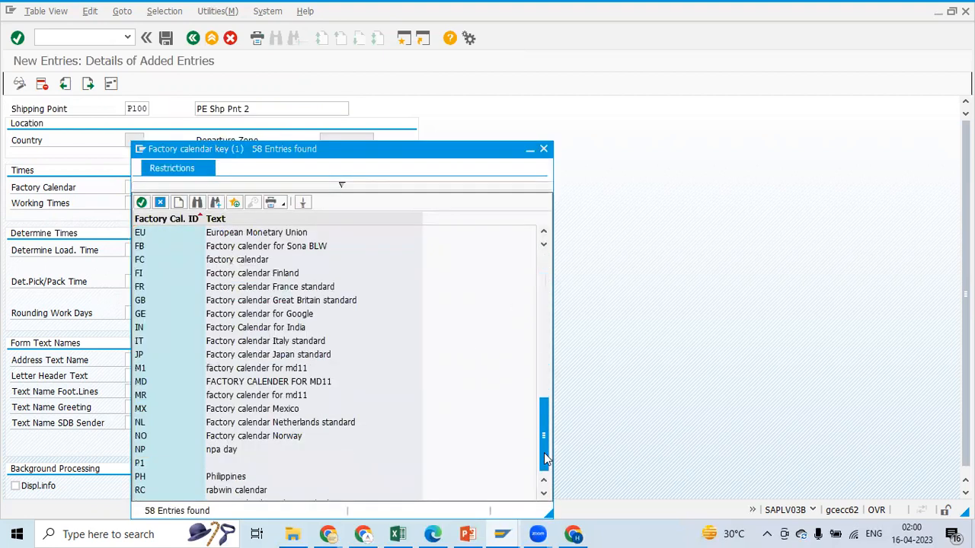
click(544, 452)
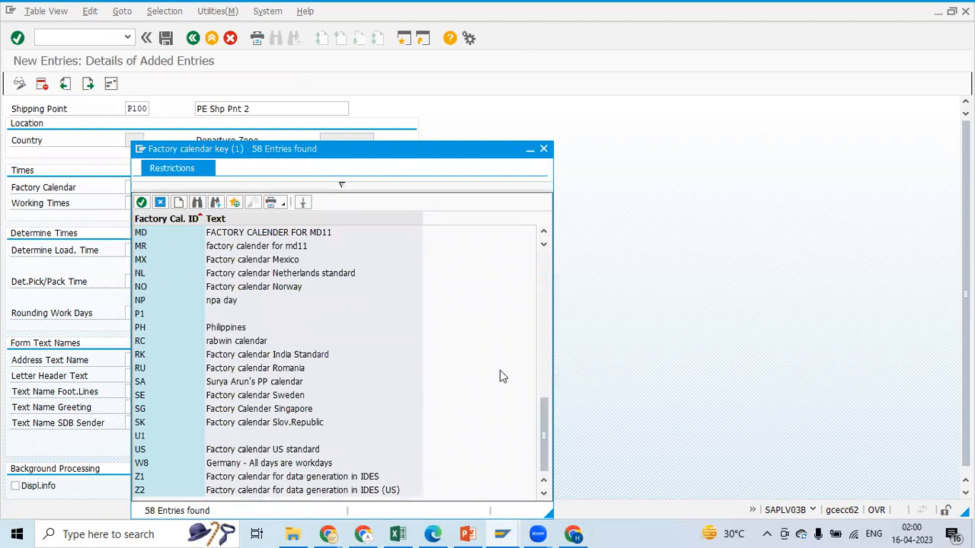
drag(544, 422, 548, 402)
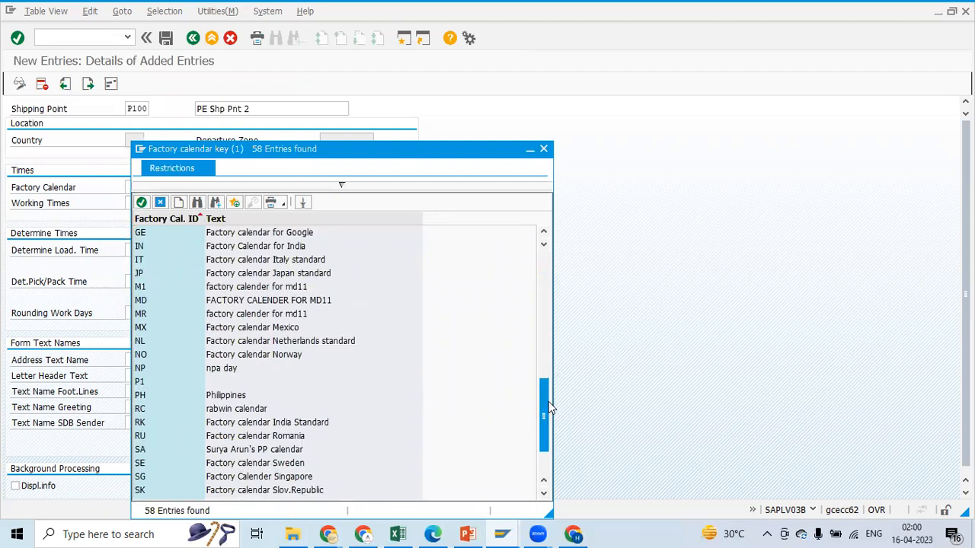
double_click(140, 248)
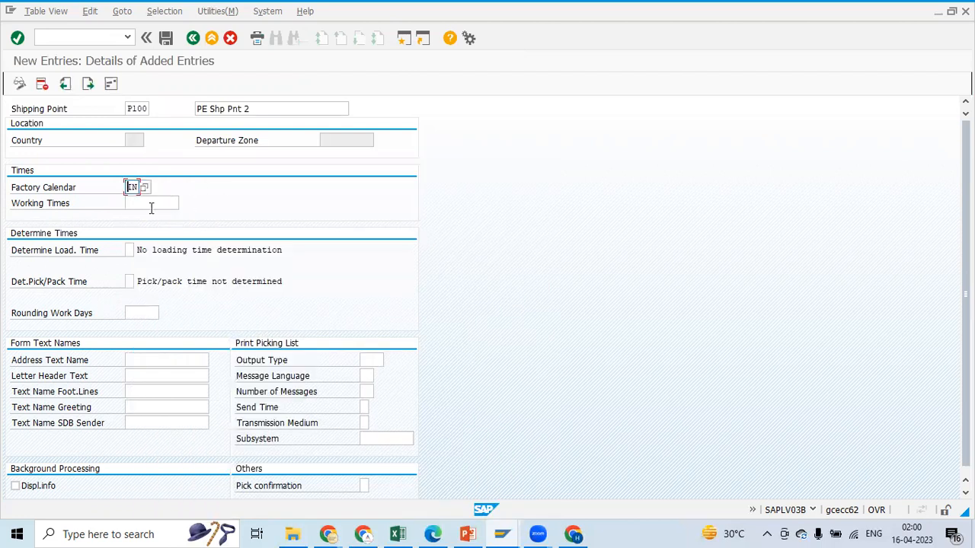
- Read the factory calendar and working times explanations on the Important Fields slide in PowerPoint, and return to the SAP entry
click(151, 204)
key(alt+Tab)
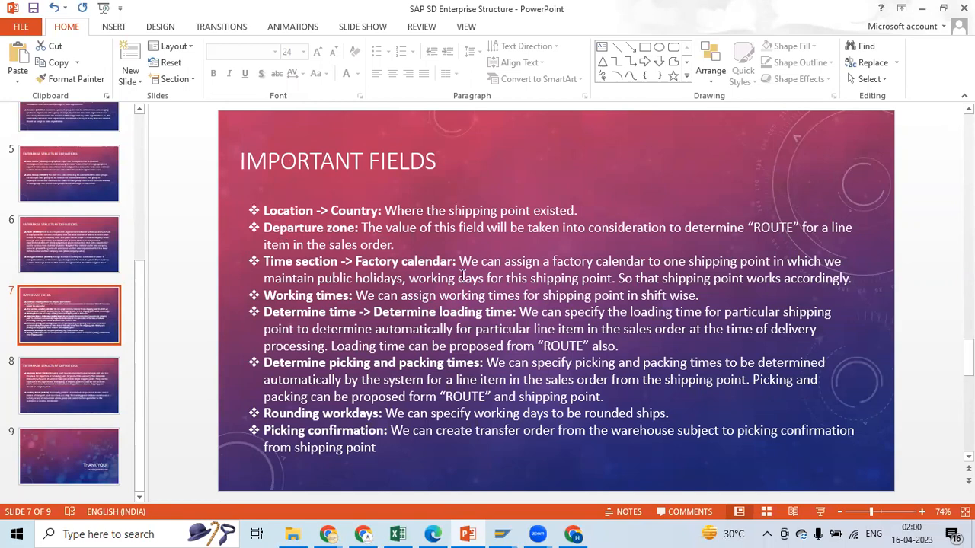
key(alt+Tab)
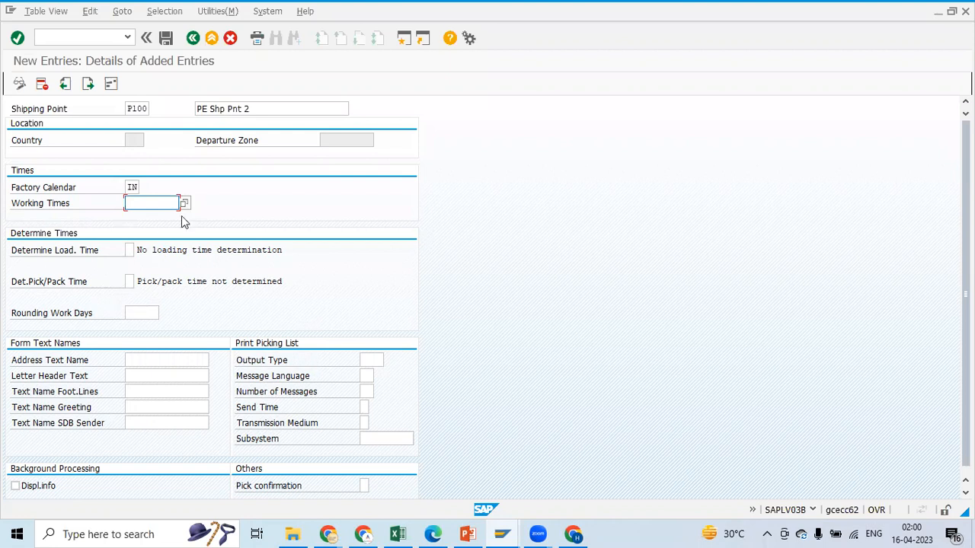
- Open the address of shipping point P100 and enter the title Company and the name "PE Shipping Point 1"
click(110, 84)
click(364, 90)
click(289, 99)
click(290, 104)
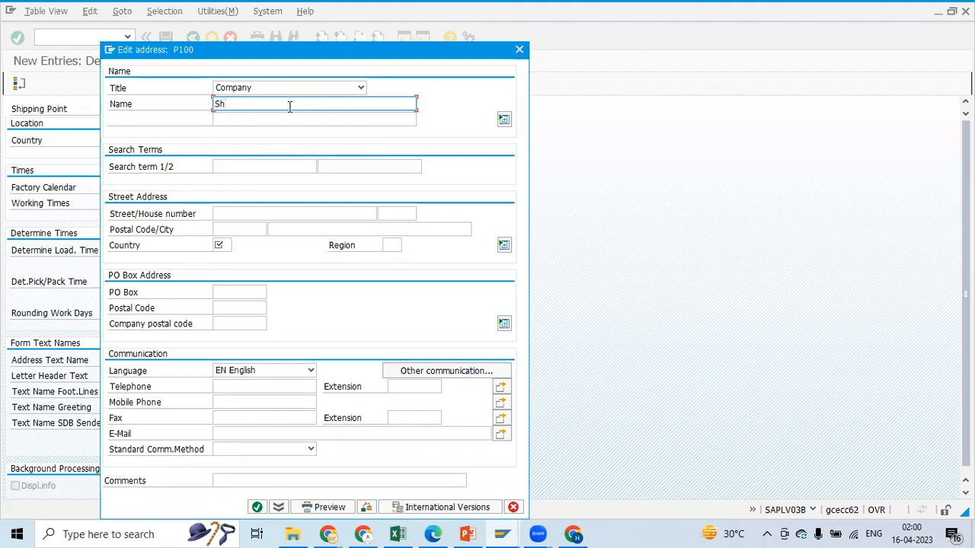
text(Sh)
key(BackSpace)
key(BackSpace)
text(PE )
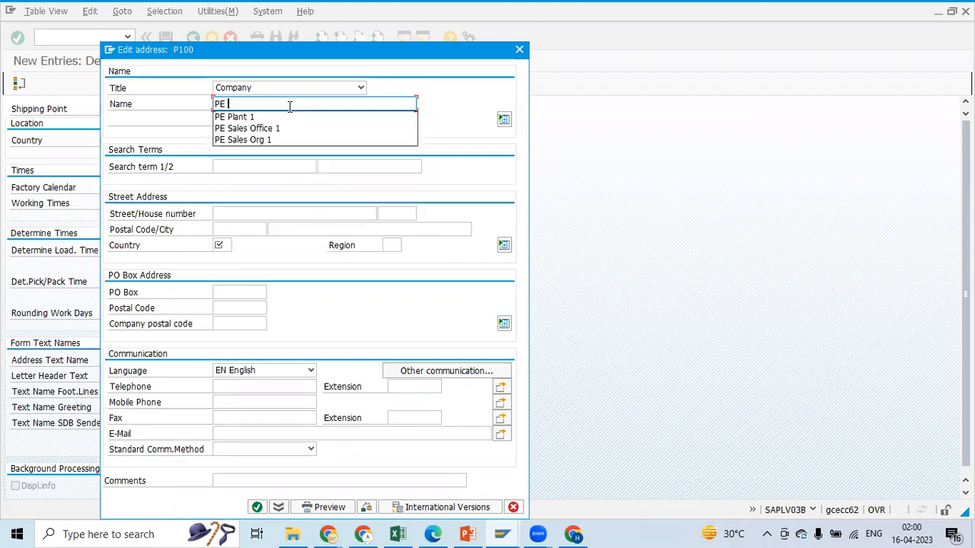
text(Shipping Point 1)
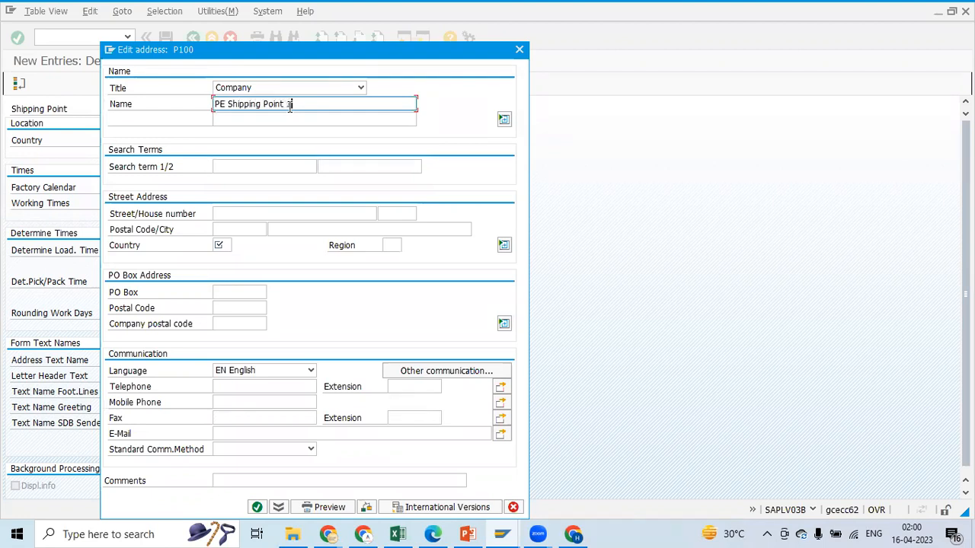
- Enter PE as the first search term for shipping point P100 and fill in its street and house number
click(272, 165)
text(P)
click(267, 180)
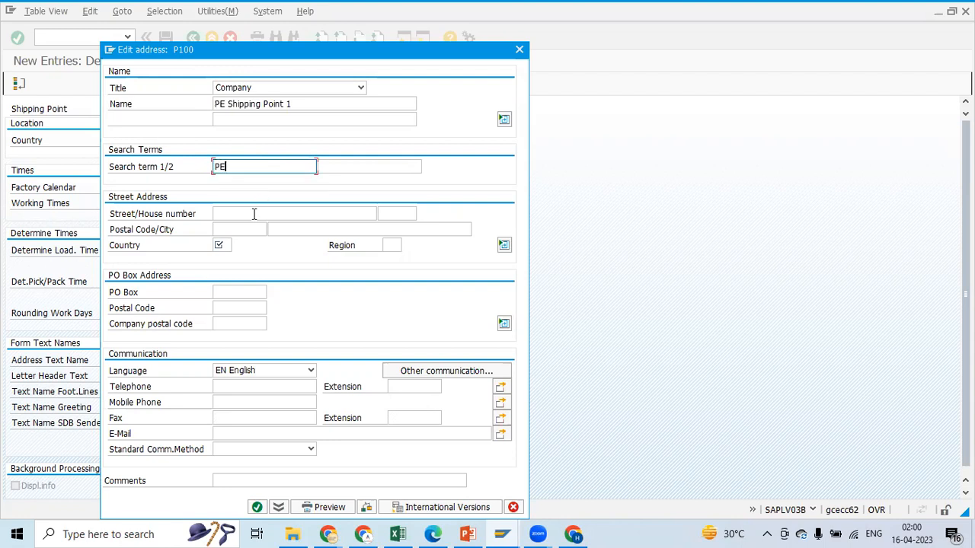
click(252, 214)
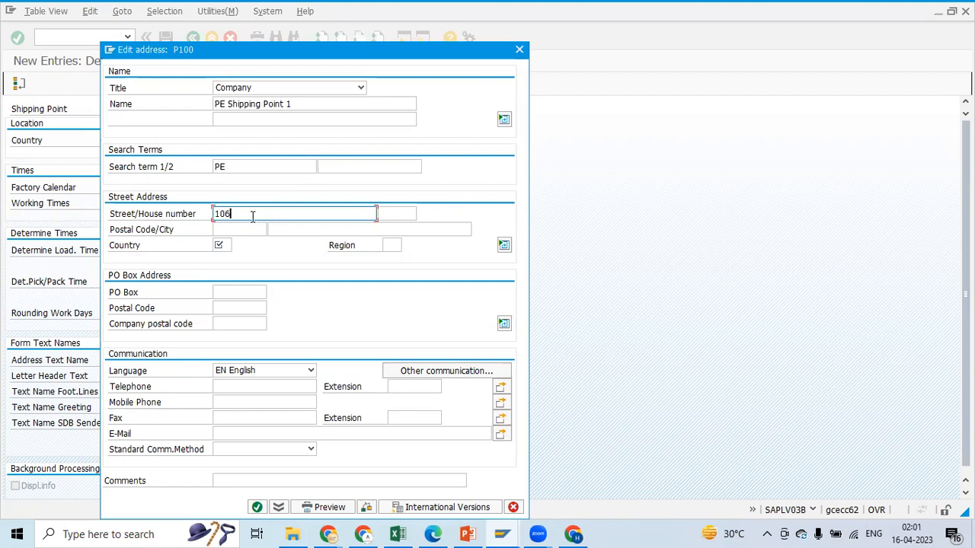
text(106)
key(Tab)
text(106)
key(Tab)
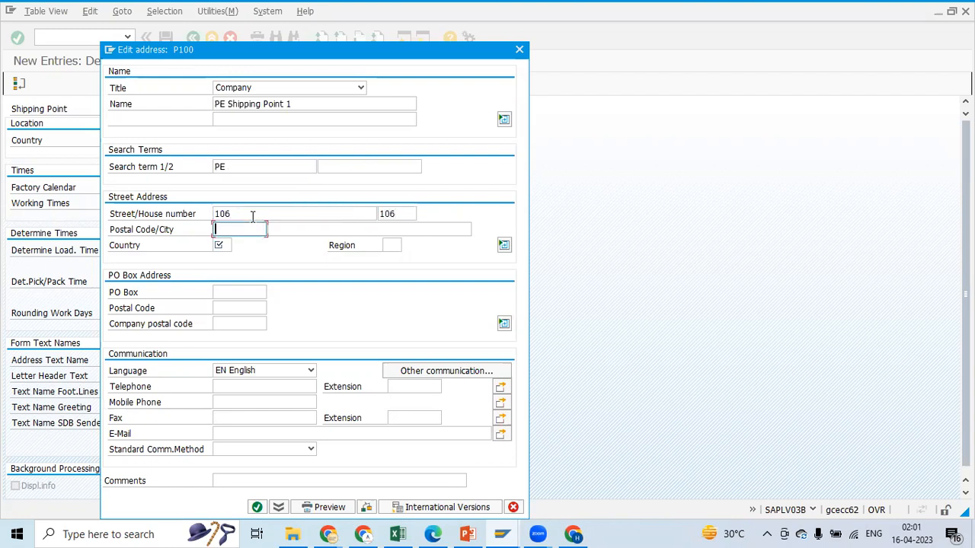
- Fill in the street address's postal code and city, and set the country to IN and the region to 01
key(BackSpace)
click(247, 241)
click(295, 232)
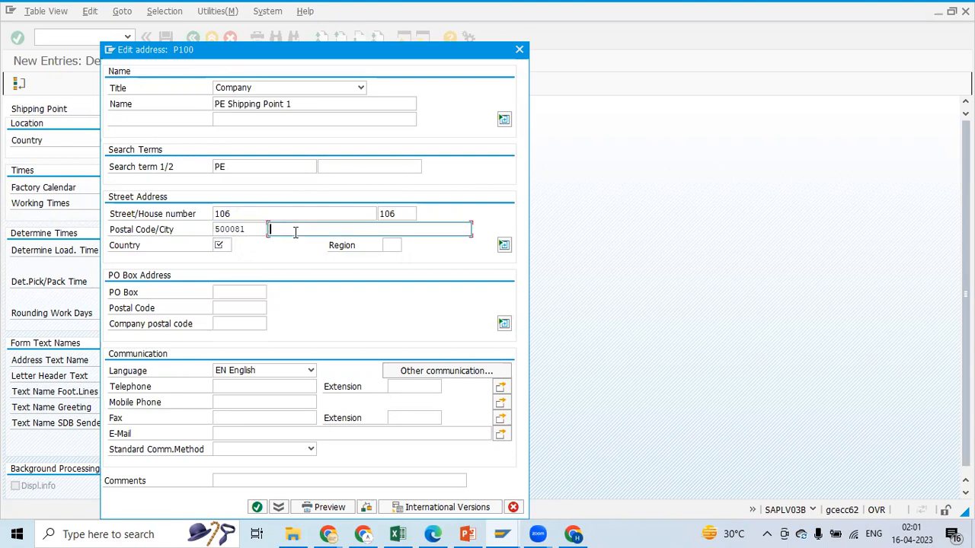
key(BackSpace)
click(296, 242)
click(223, 245)
key(BackSpace)
click(220, 259)
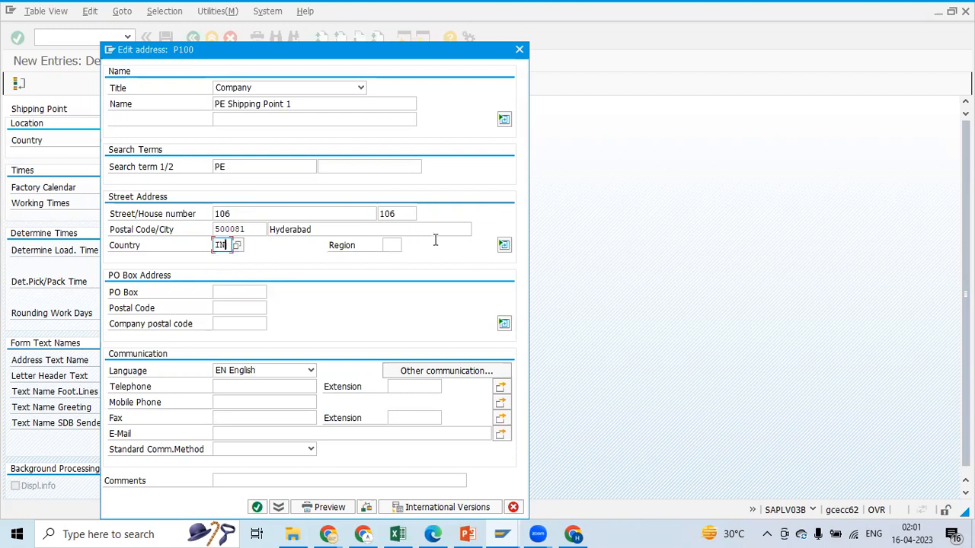
click(393, 246)
key(BackSpace)
click(390, 259)
- Fill in the PO box and the PO box postal code in the shipping point's address
click(237, 293)
key(BackSpace)
click(238, 306)
click(238, 307)
key(BackSpace)
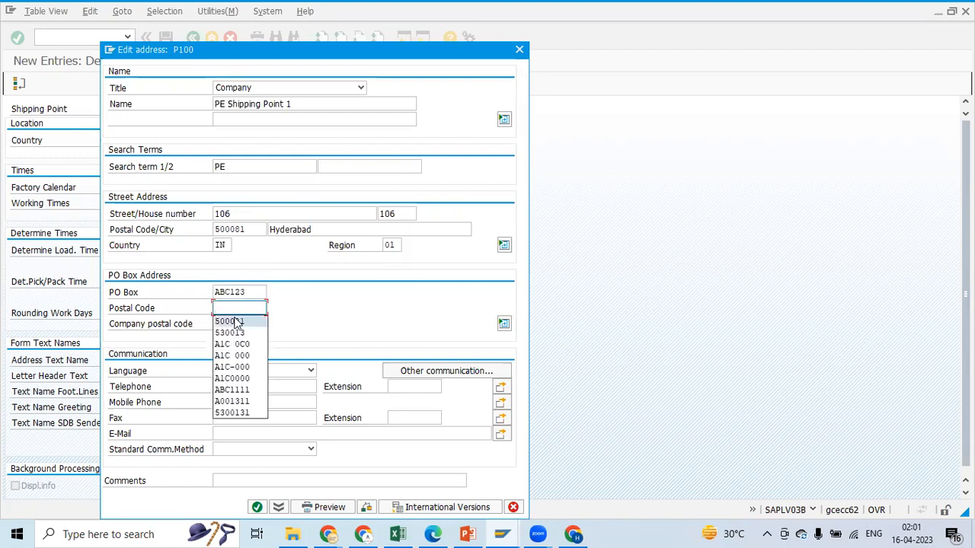
click(237, 323)
- Accept the address and save shipping point P100 to the customizing request "PE Enterprise Structure (Def)"
click(256, 508)
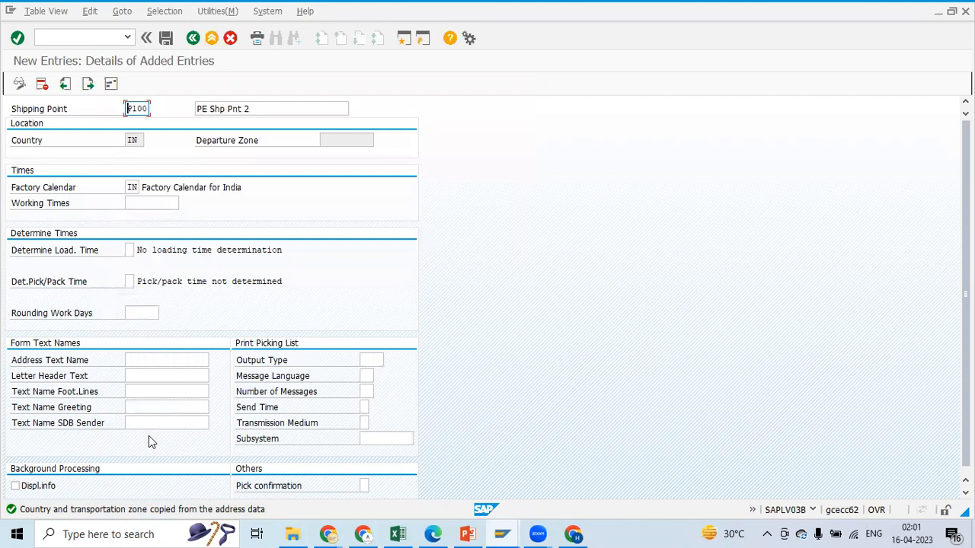
click(164, 40)
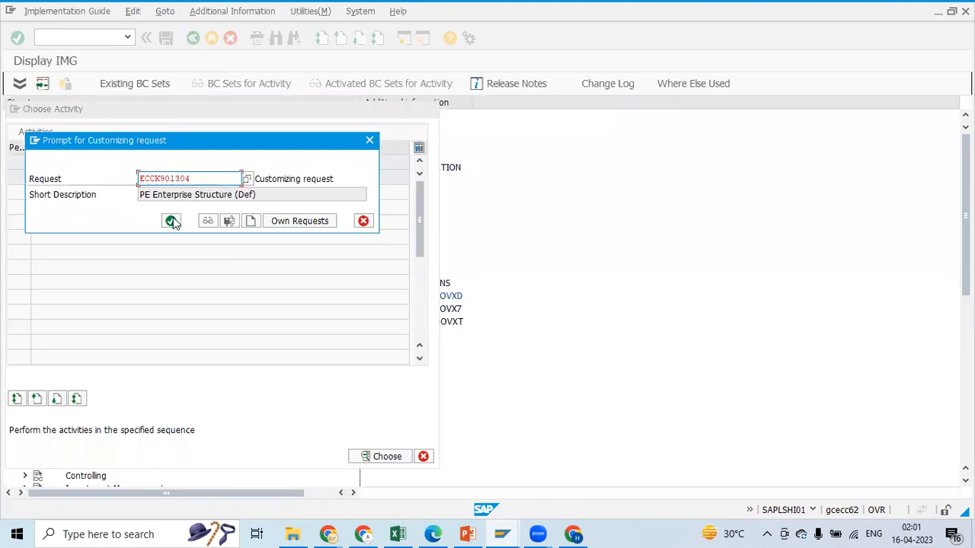
click(172, 221)
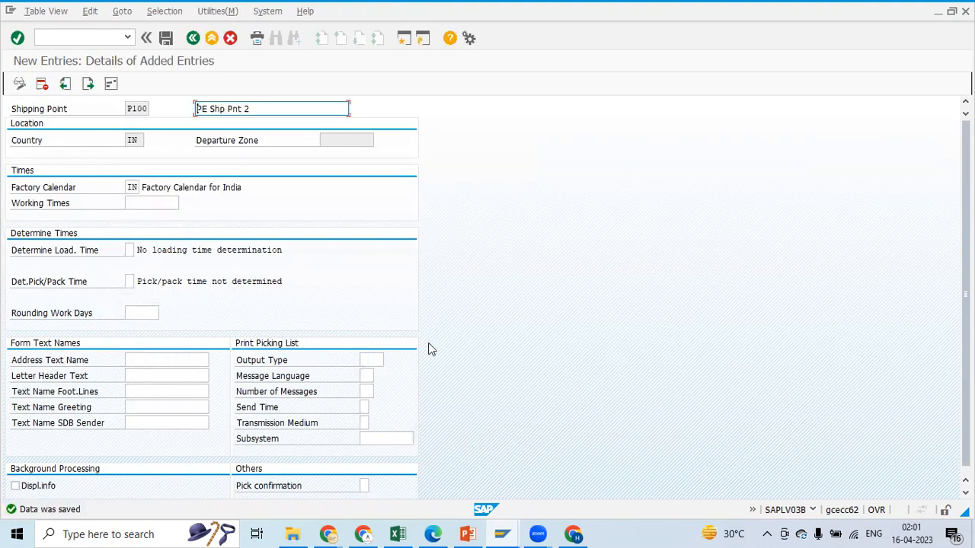
- Switch to the SAP SD Lecture Notes workbook in Excel, record P100 as the Shipping Point in B12, and save the workbook
key(alt+Tab)
key(Tab)
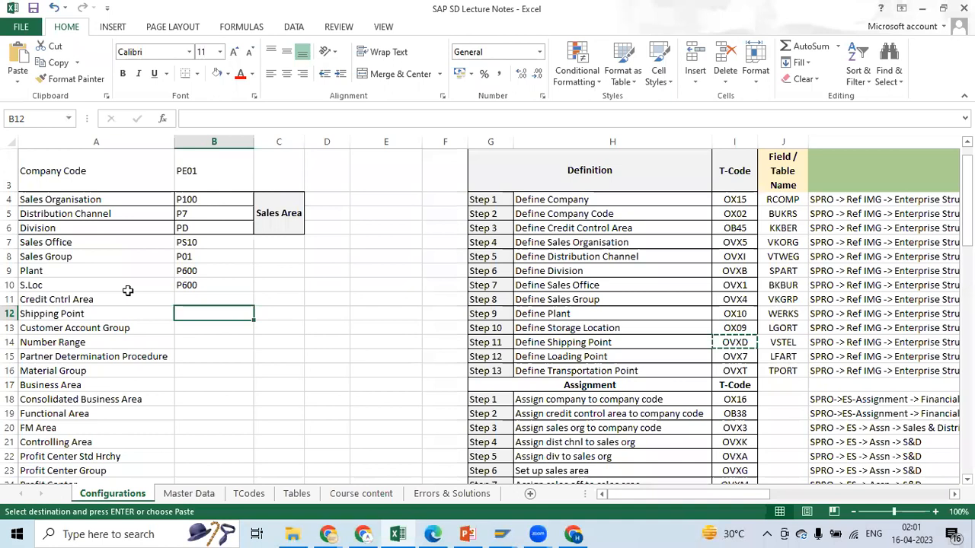
text(P100)
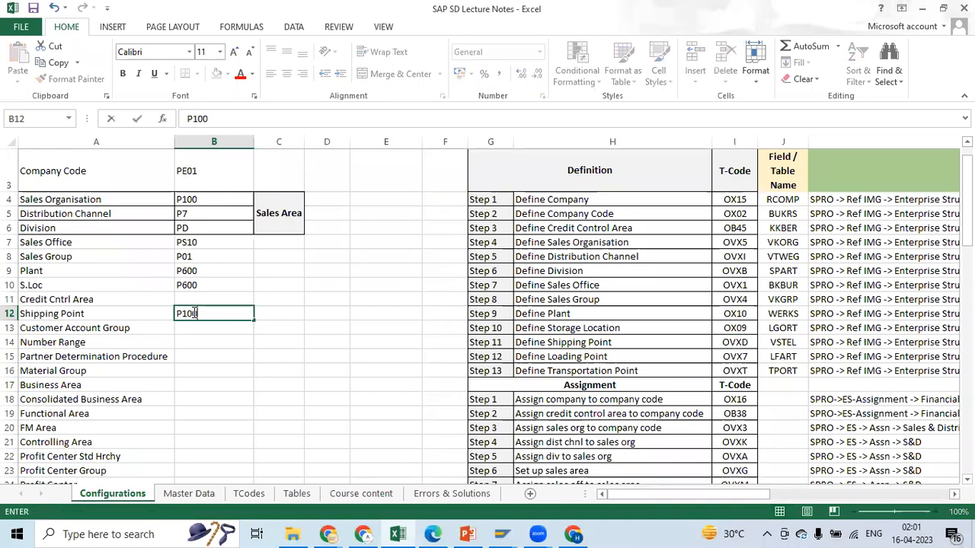
key(Tab)
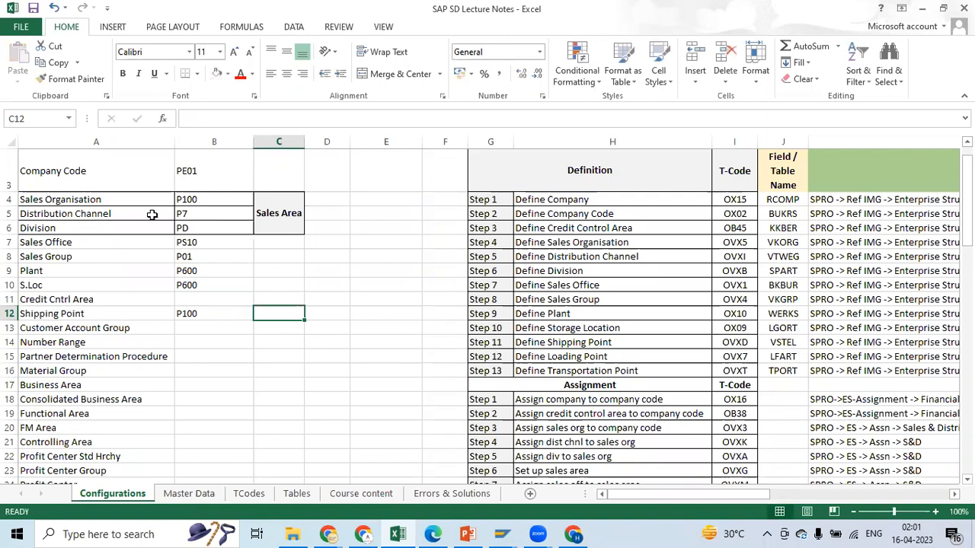
click(24, 29)
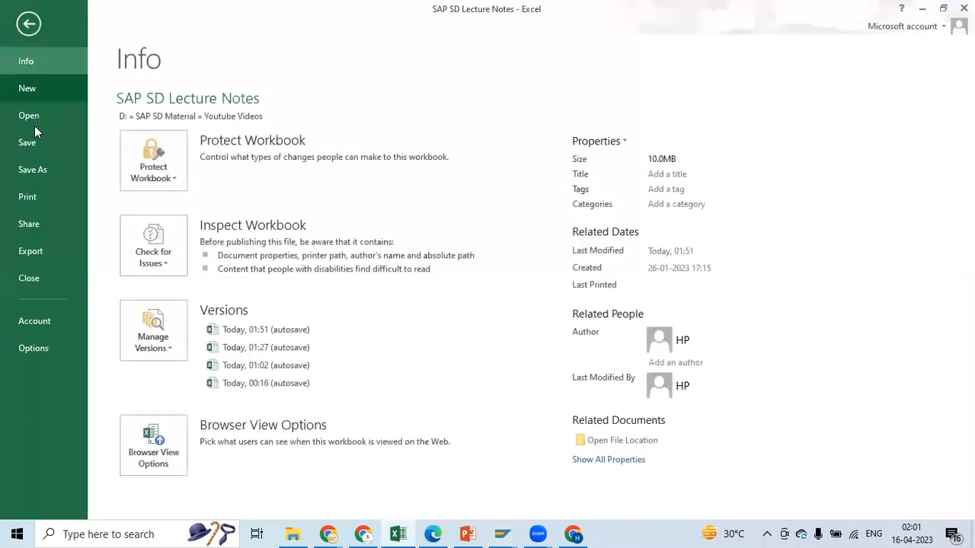
click(35, 140)
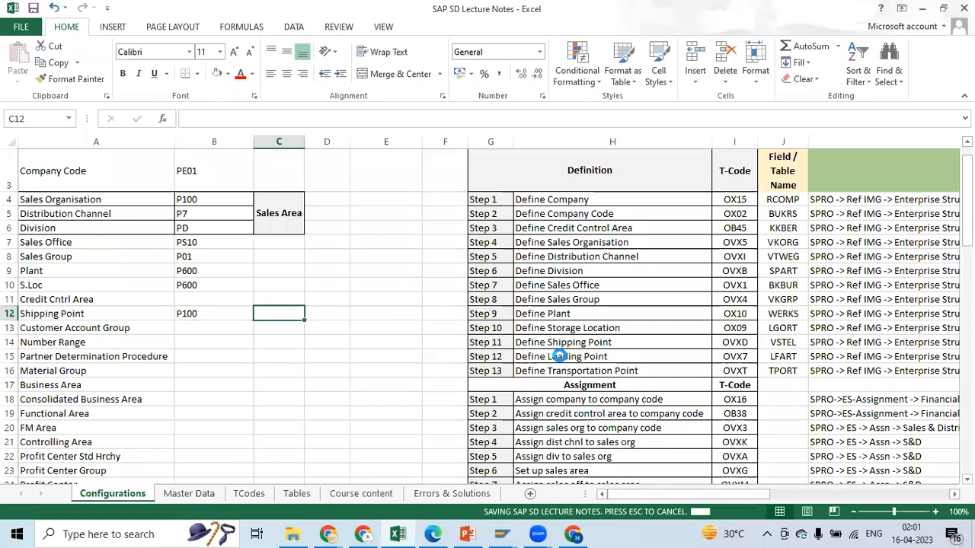
- Check the Define Loading Point and Define Transportation Point rows, and return to SAP, leaving the shipping point activity for the IMG structure
click(561, 357)
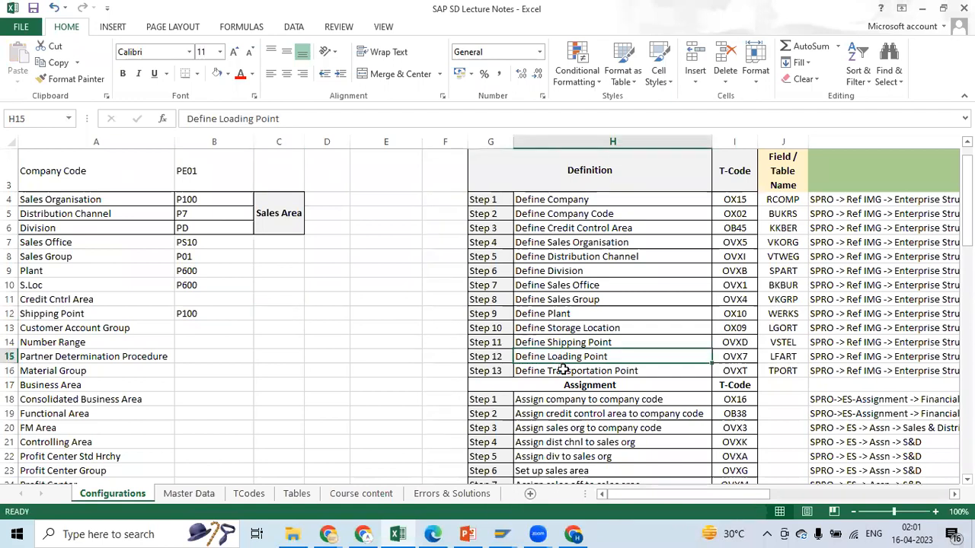
click(562, 371)
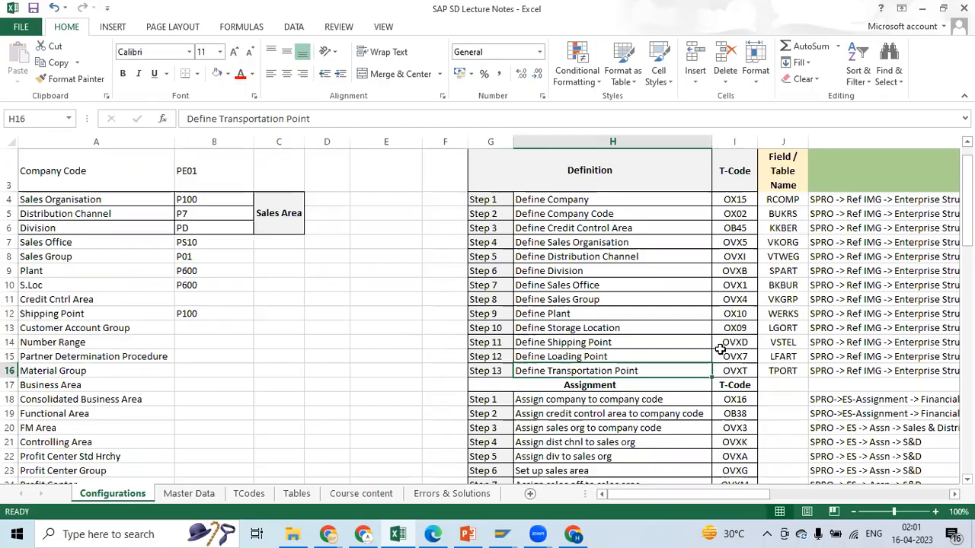
key(alt+Tab)
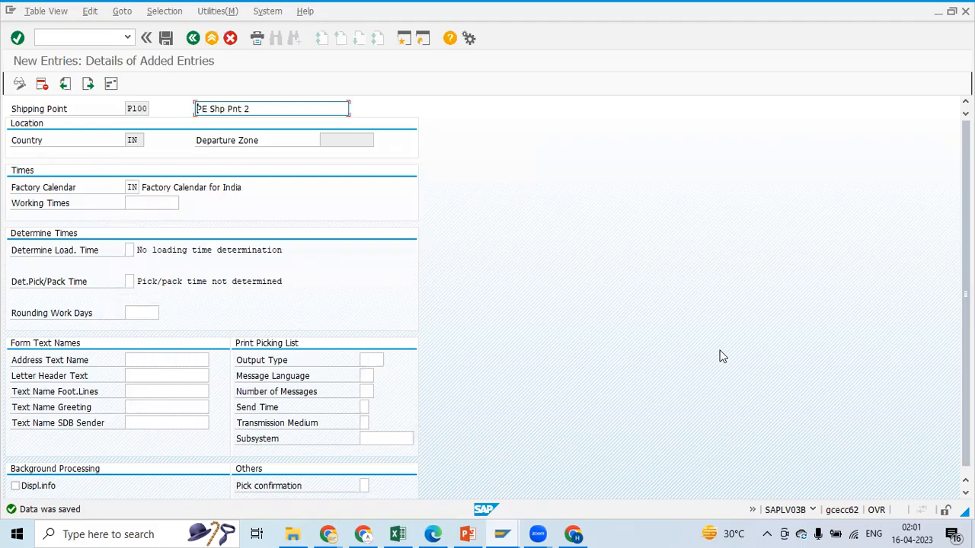
click(191, 42)
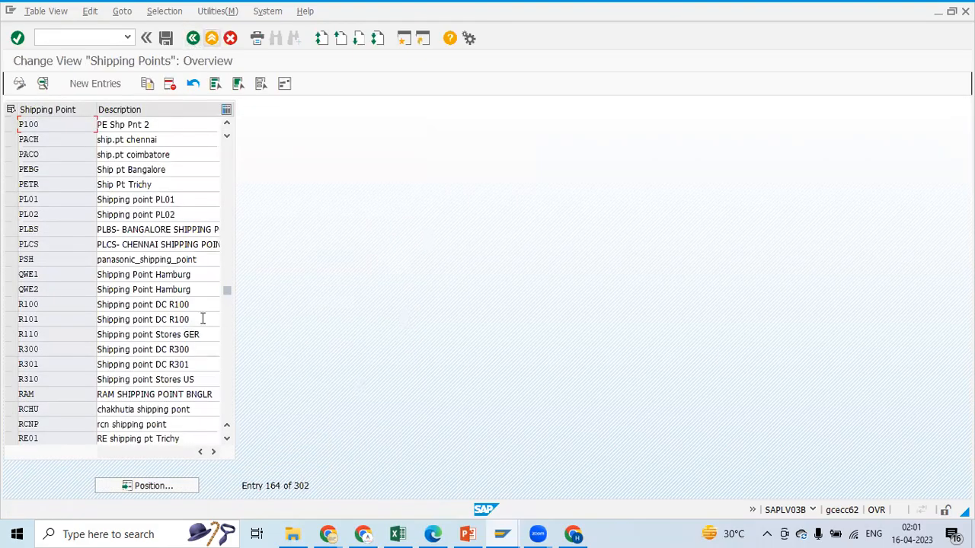
click(193, 39)
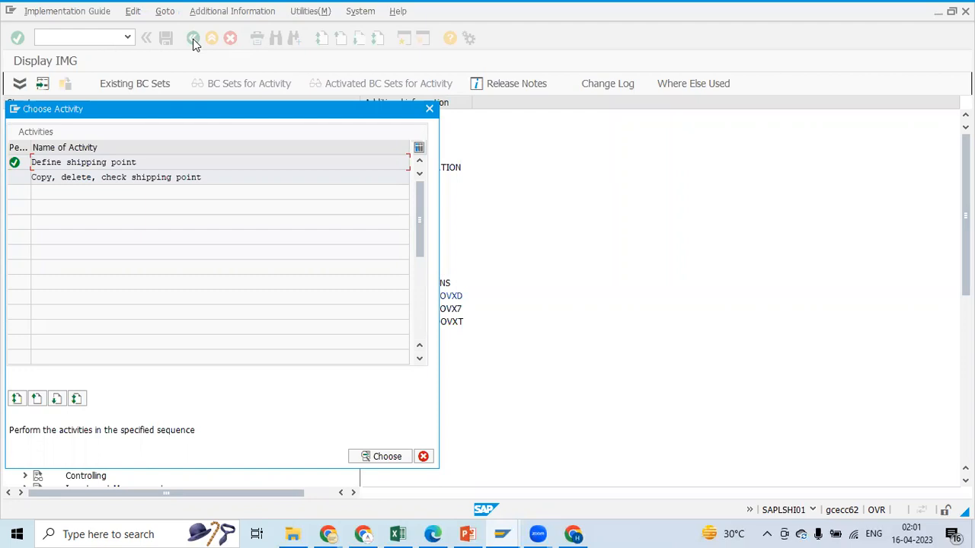
click(429, 110)
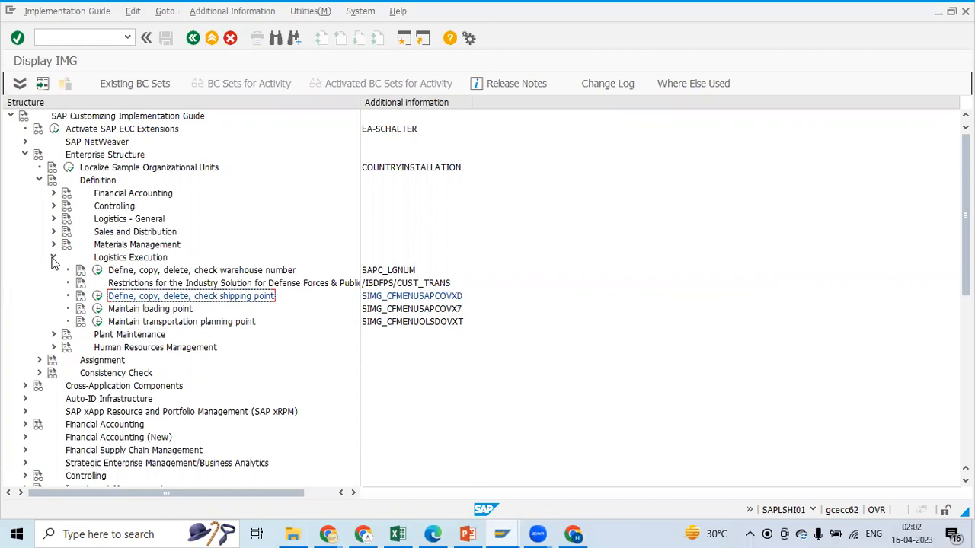
- Review the Definition list in the Excel notes, from Define Credit Control Area down to Define Shipping Point
key(alt+Tab)
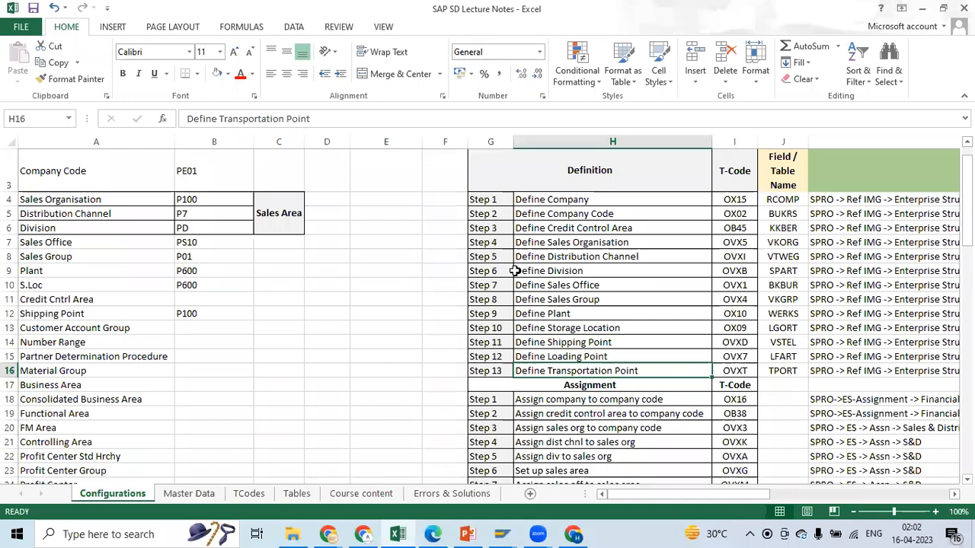
click(537, 228)
click(536, 242)
click(536, 256)
click(533, 272)
click(533, 285)
click(533, 299)
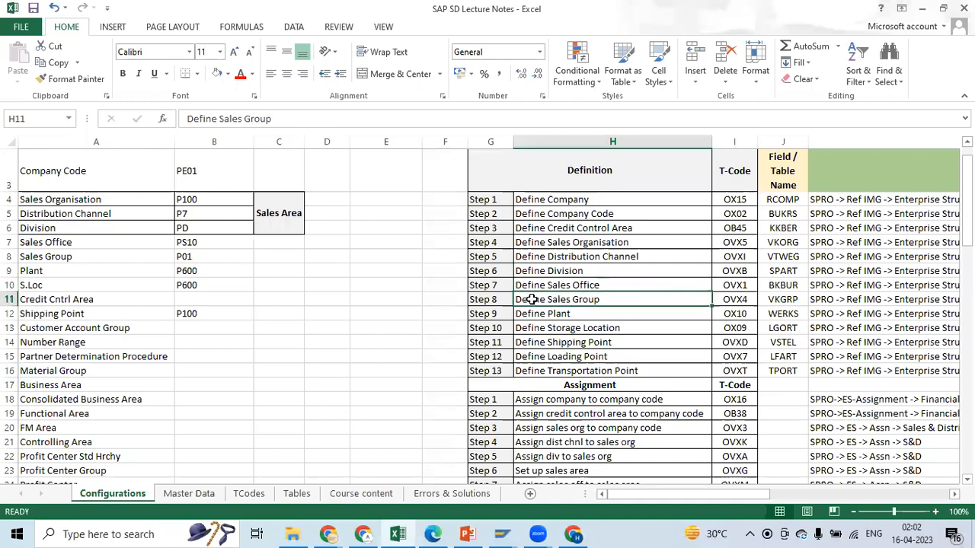
click(530, 286)
click(530, 300)
click(527, 315)
click(525, 328)
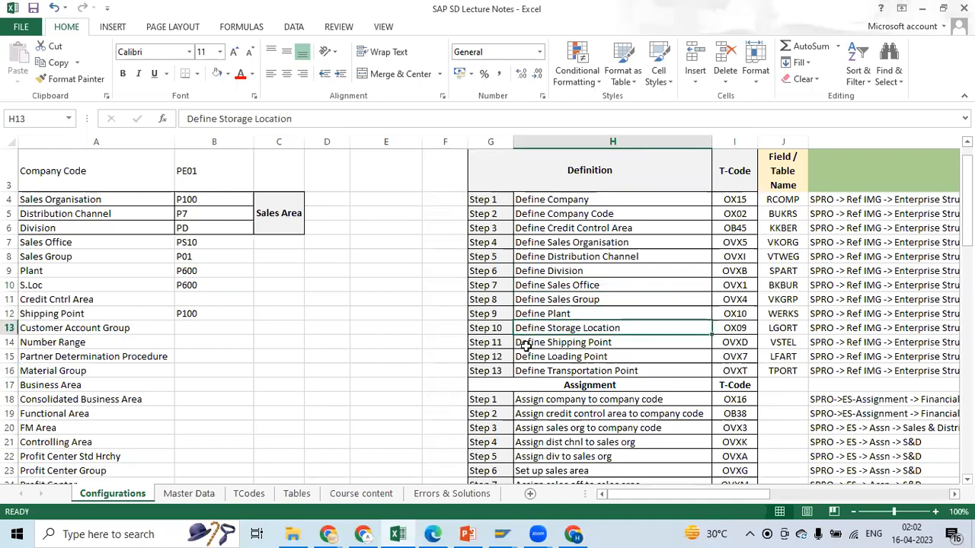
click(526, 345)
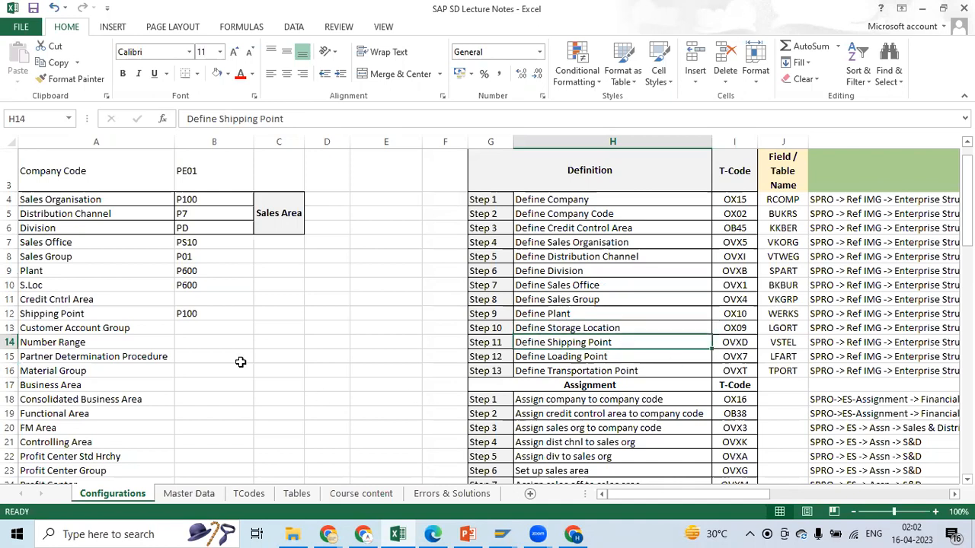
- Switch back to SAP, collapse Logistics Execution, and examine the activities under Materials Management in the Definition node
key(alt+Tab)
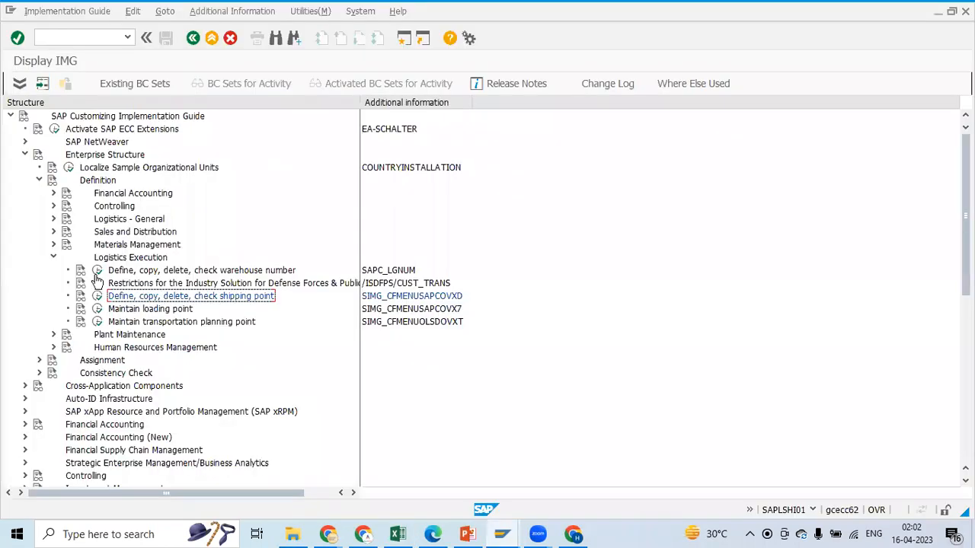
click(55, 260)
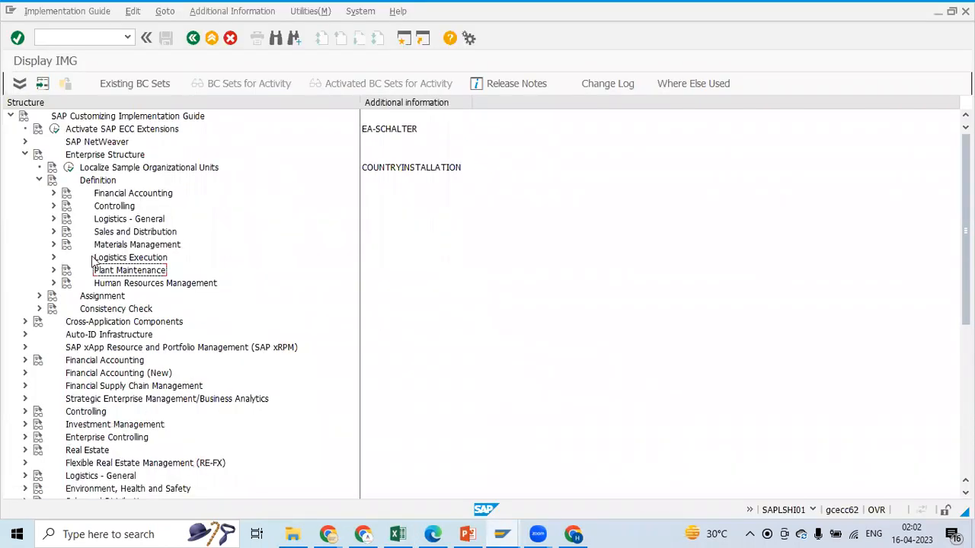
click(54, 245)
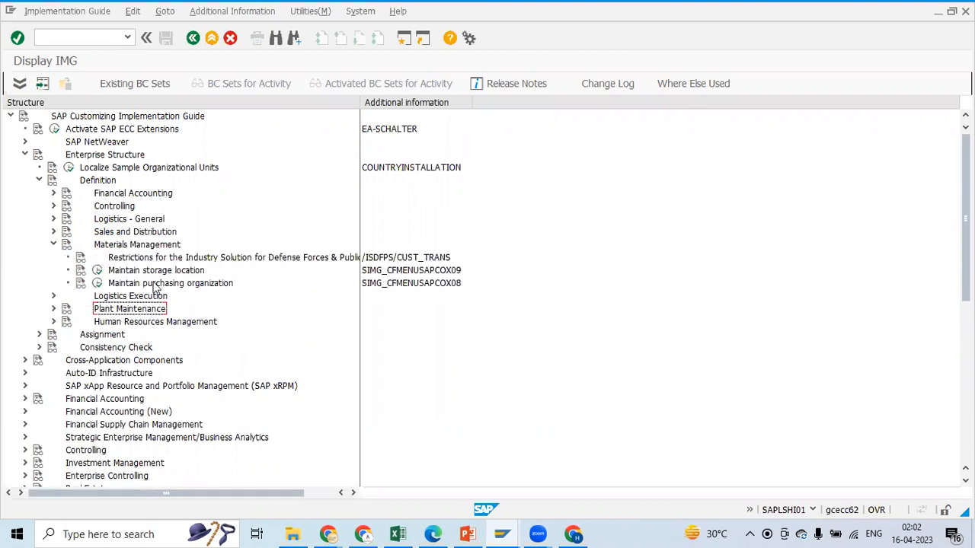
click(53, 245)
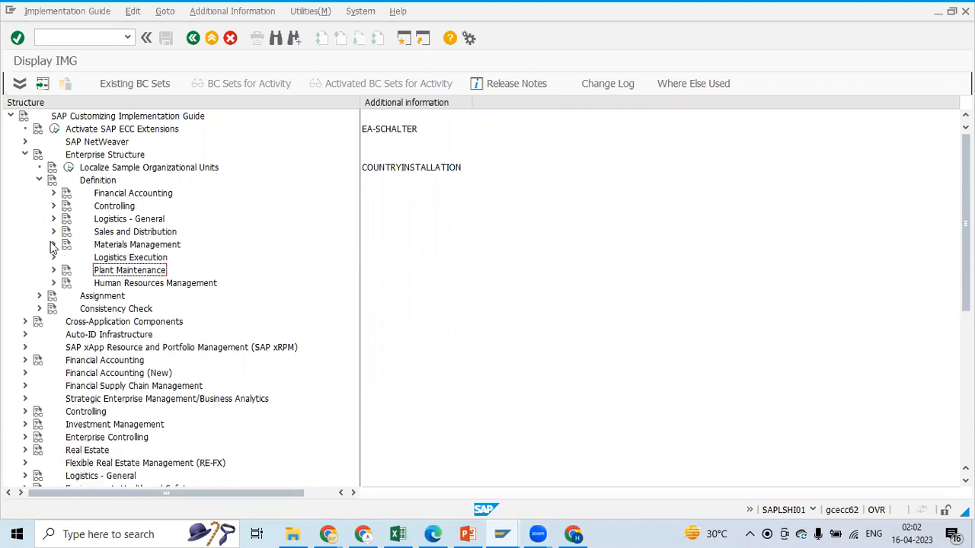
- Examine the Financial Accounting definition activities, including Define Business Area and Define Functional Area, and collapse the Definition node
click(53, 194)
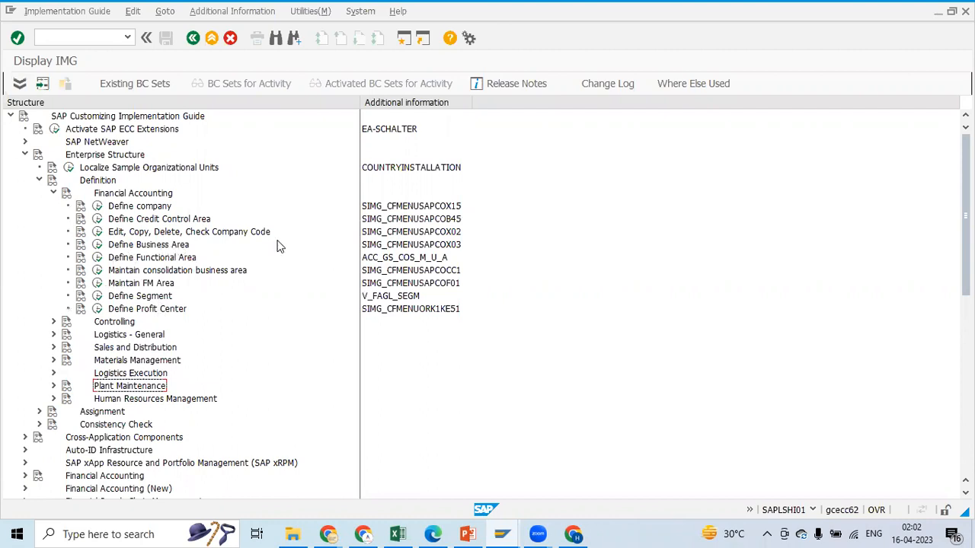
click(150, 247)
click(152, 258)
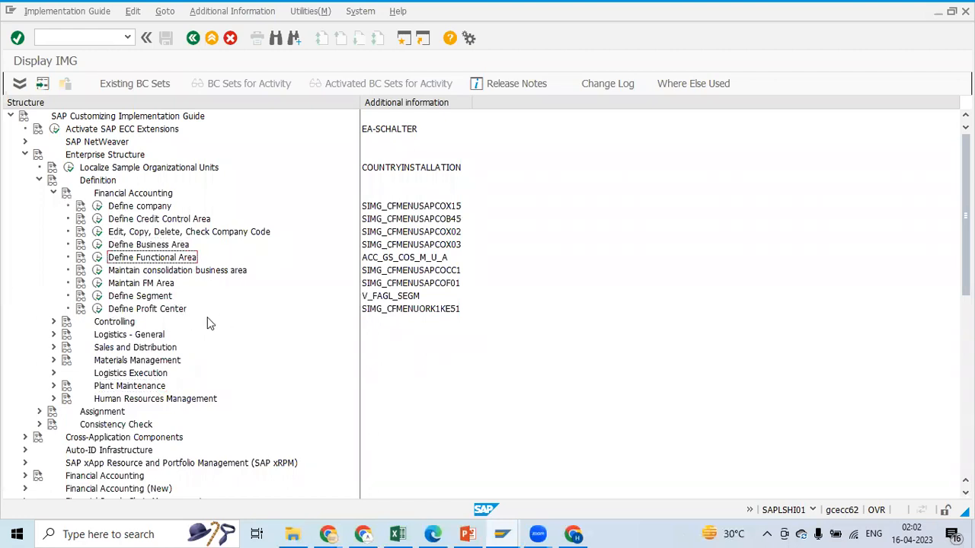
click(53, 193)
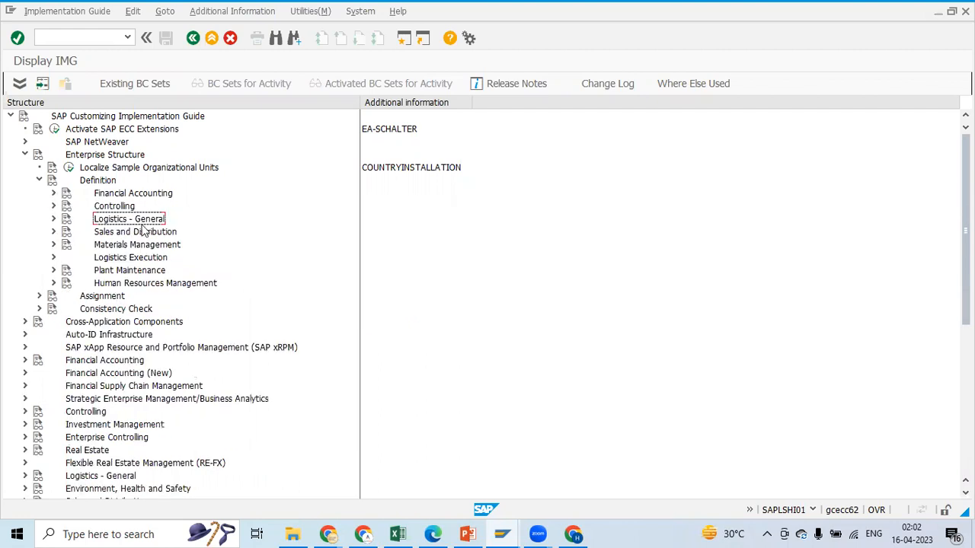
click(53, 193)
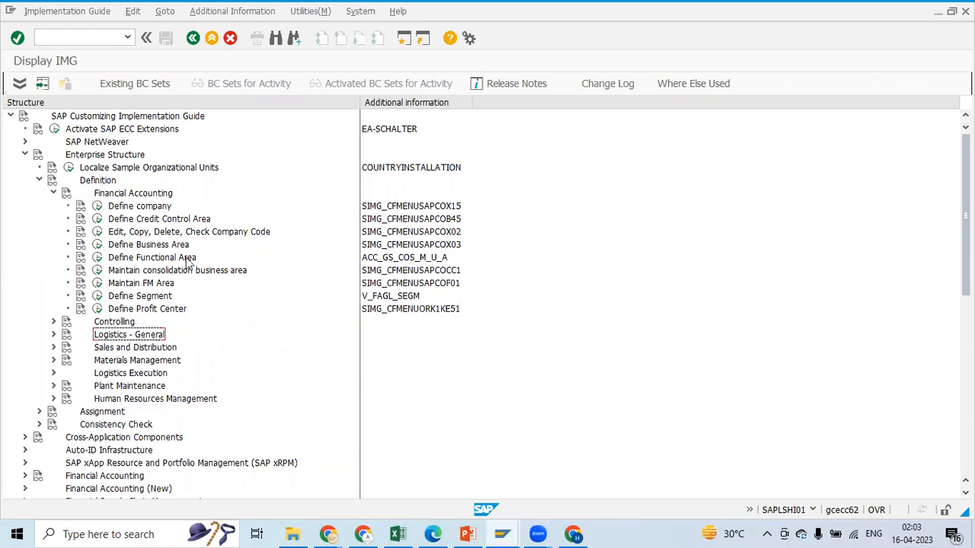
click(53, 192)
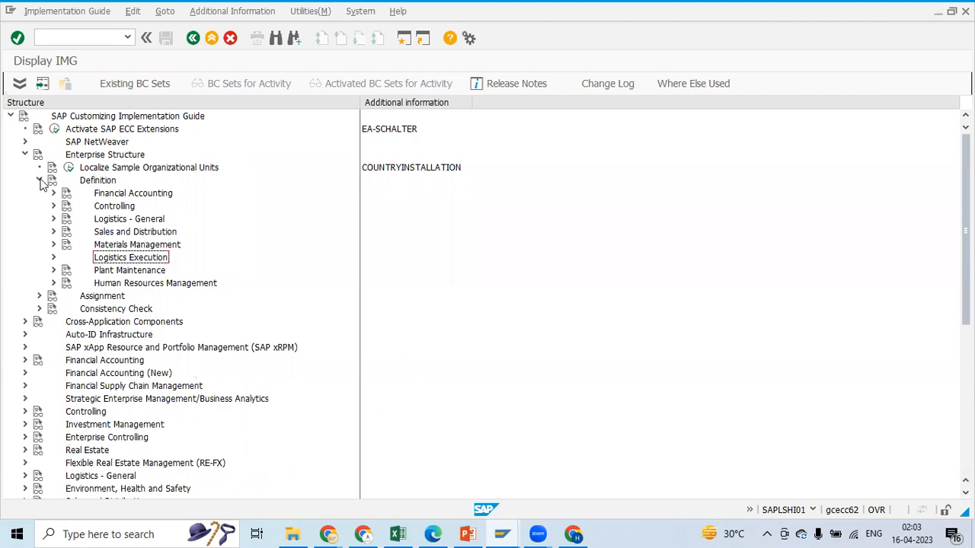
click(39, 181)
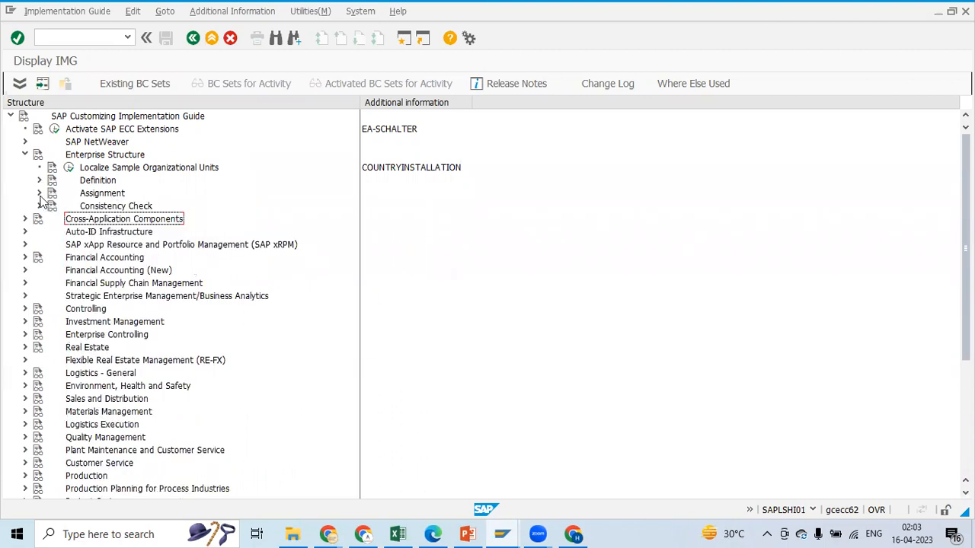